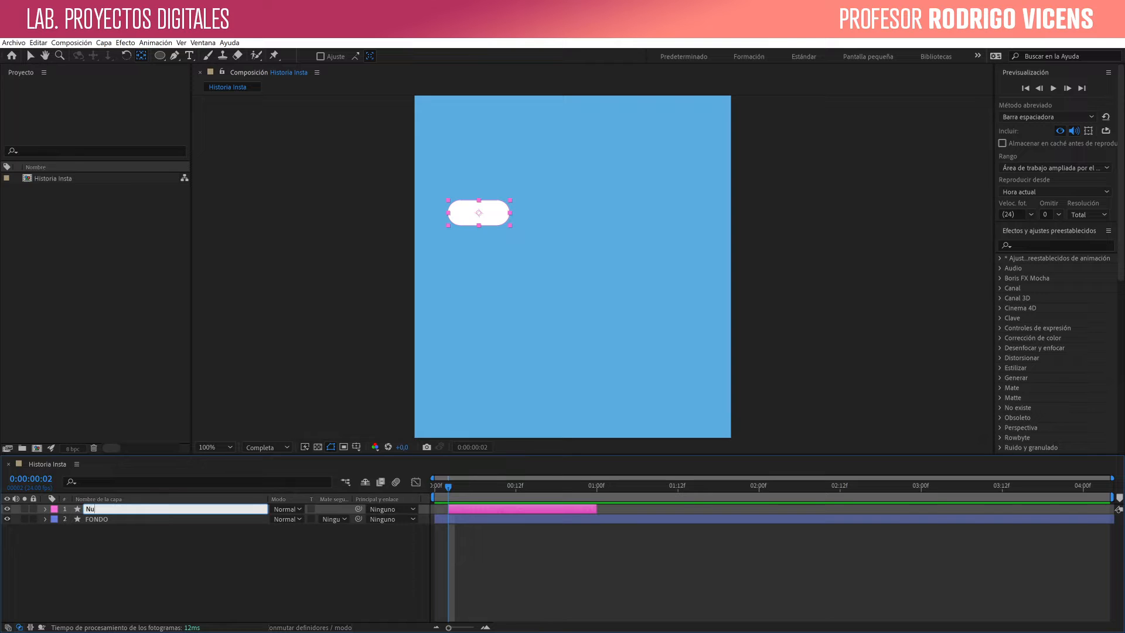
- Name the white shape's layer Nube and build it into a cloud with four more overlapping rounded rectangles
key(Return)
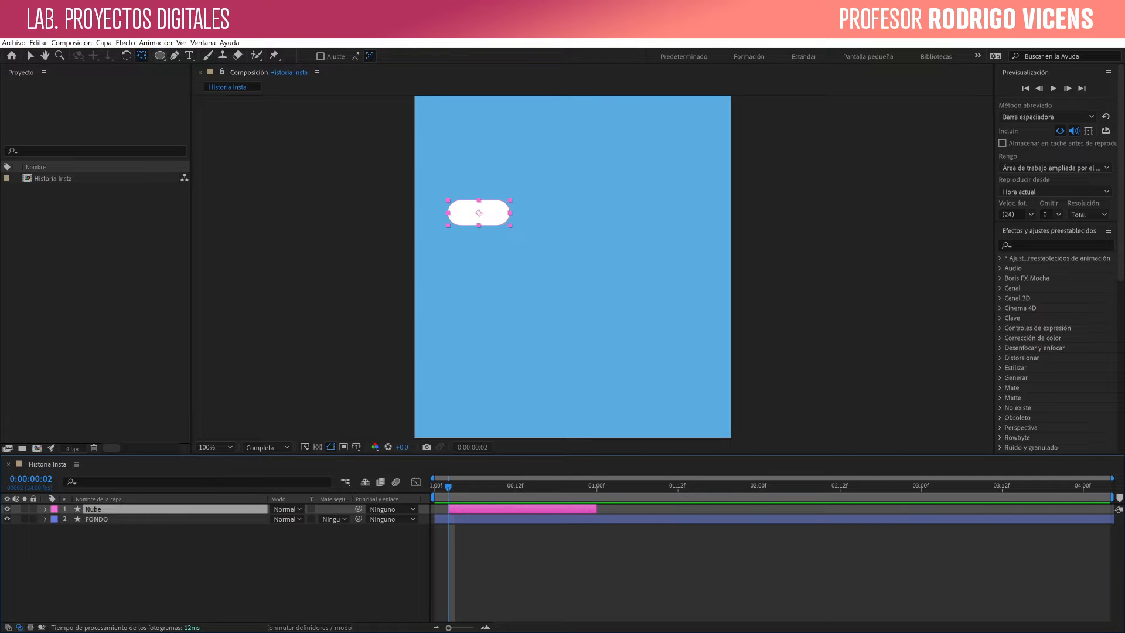
click(160, 56)
click(229, 68)
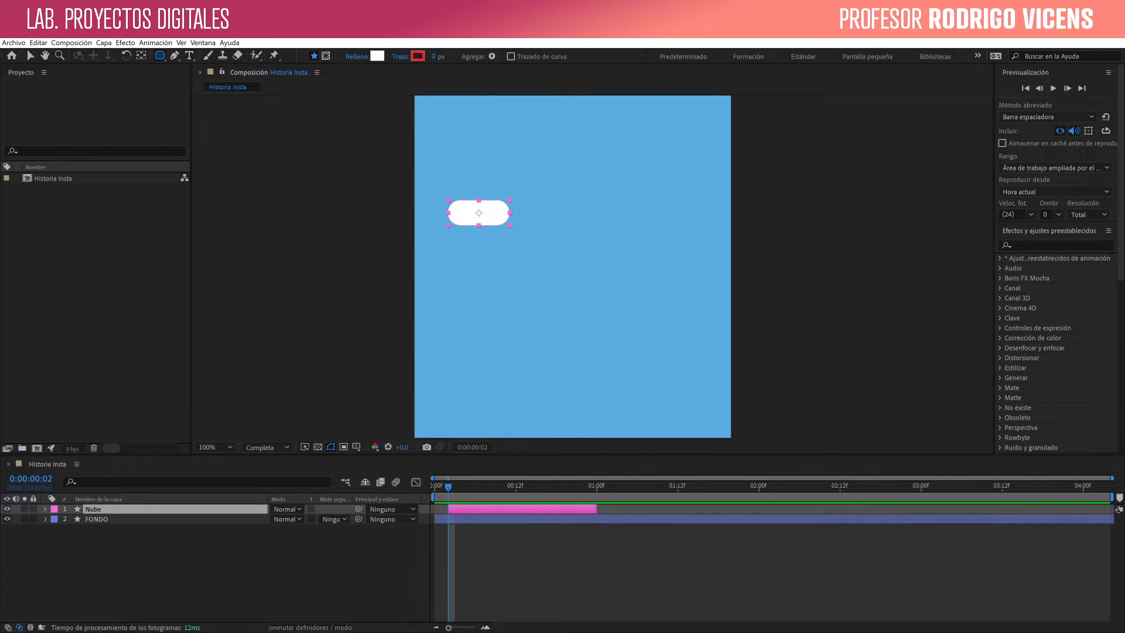
mouse_move(463, 179)
mouse_down()
mouse_move(509, 211)
mouse_move(547, 217)
mouse_up()
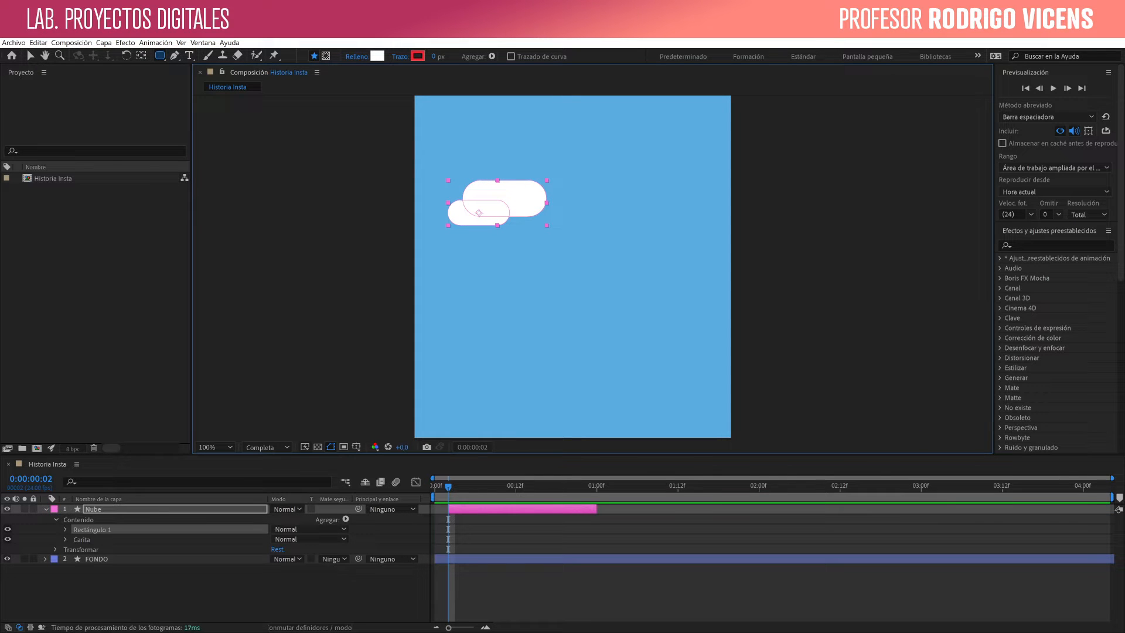
mouse_move(494, 195)
mouse_down()
mouse_move(585, 237)
mouse_move(579, 231)
mouse_up()
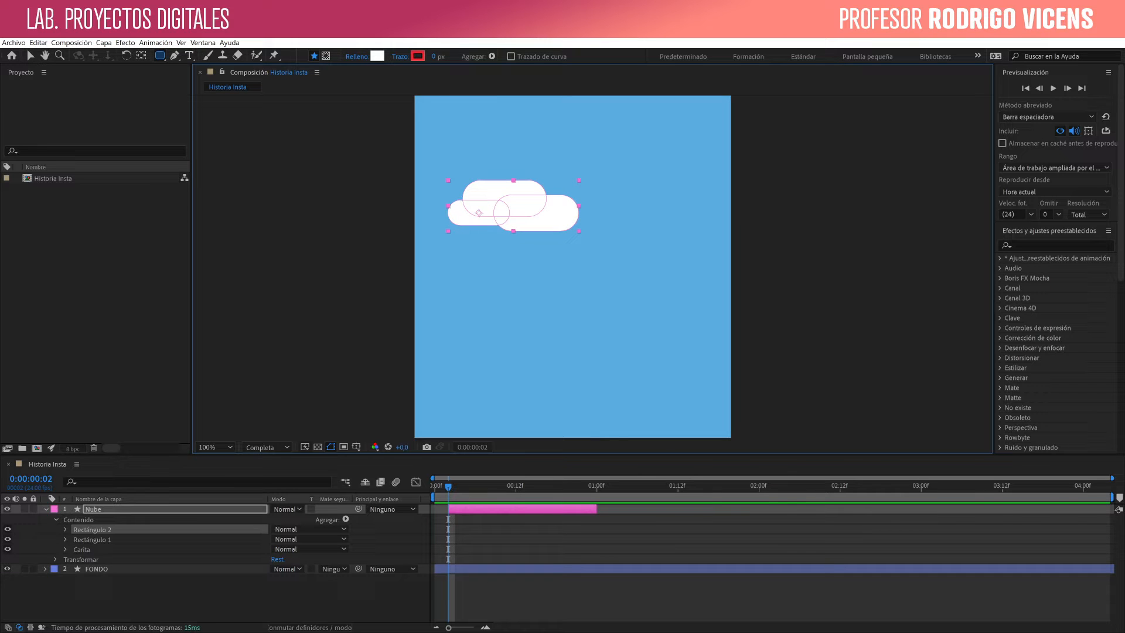
drag(507, 158, 605, 209)
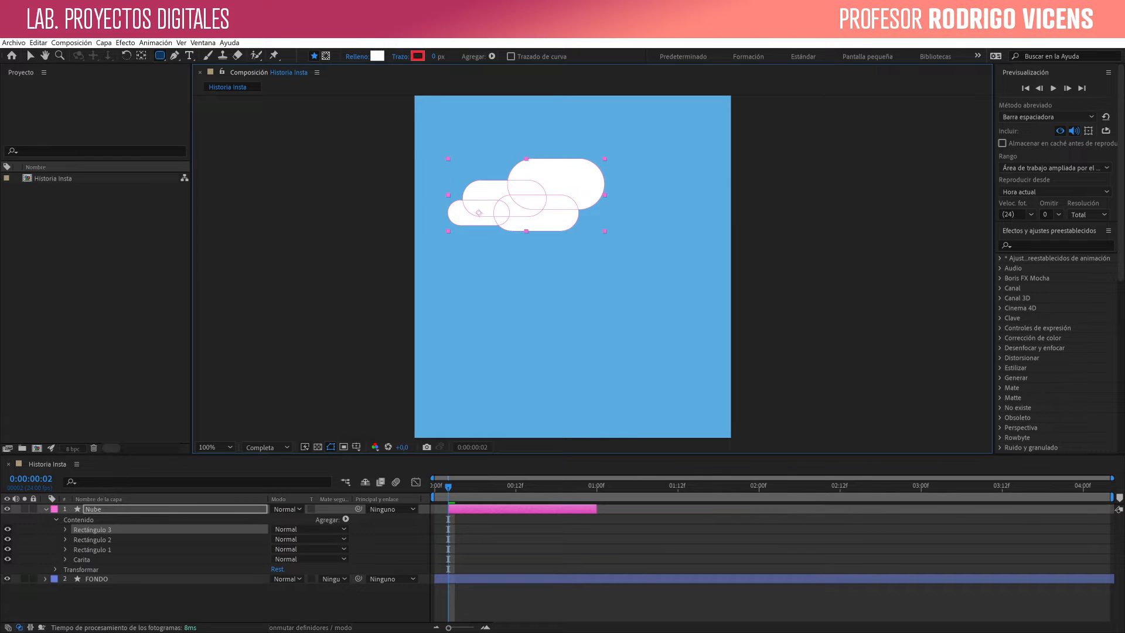
drag(552, 183, 640, 220)
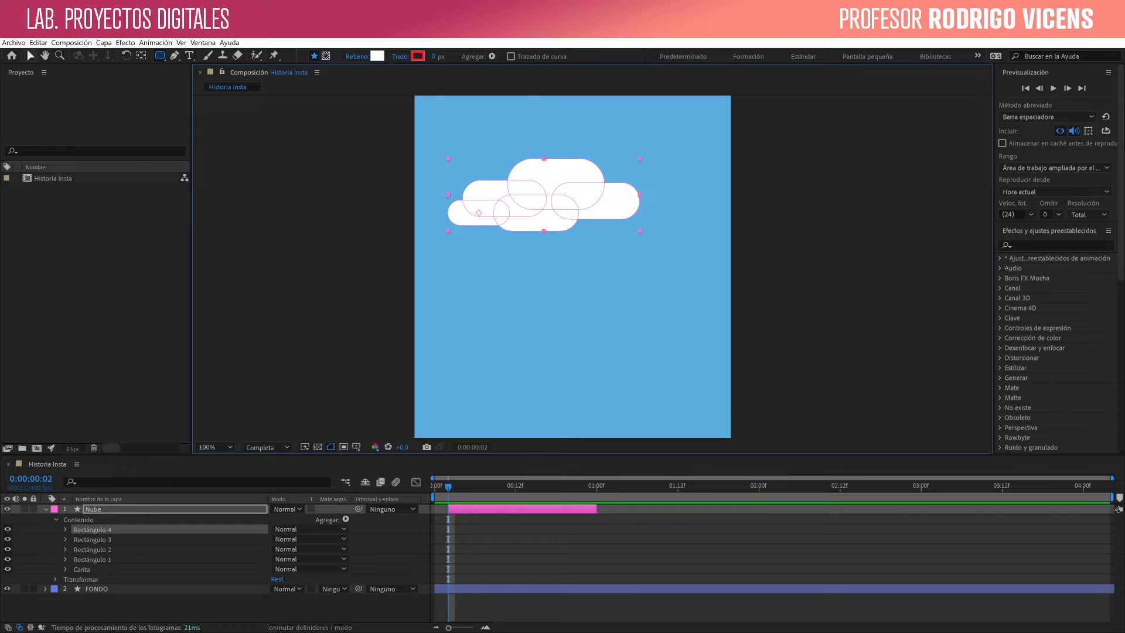
- Shift the Nube layer to start at frame 0 and extend its end to about 01:10f
click(30, 56)
click(317, 193)
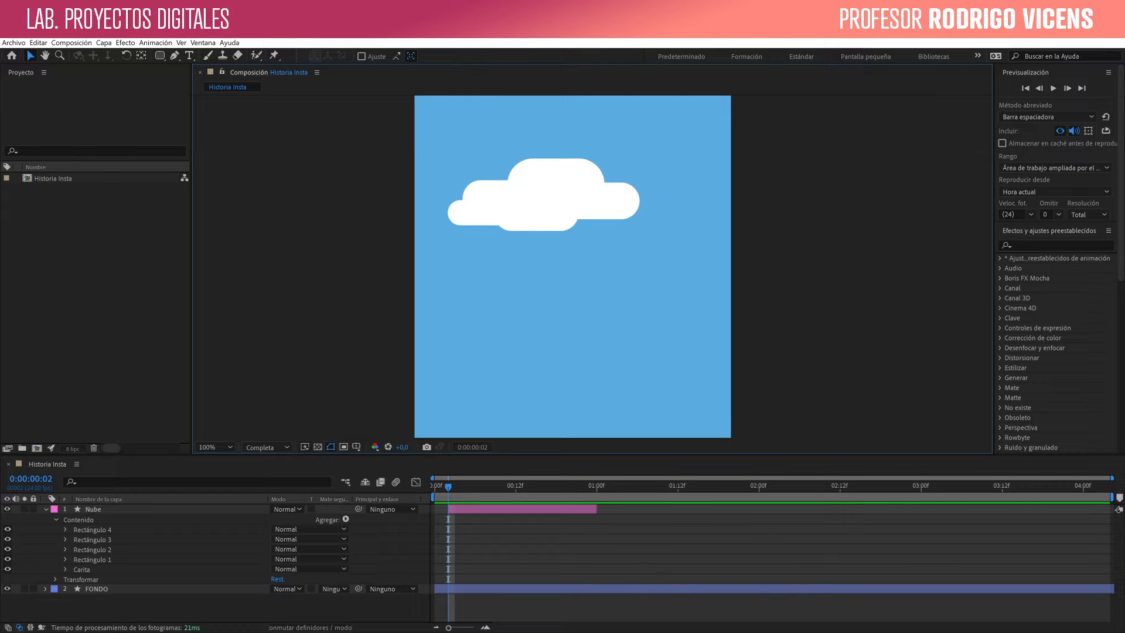
click(544, 196)
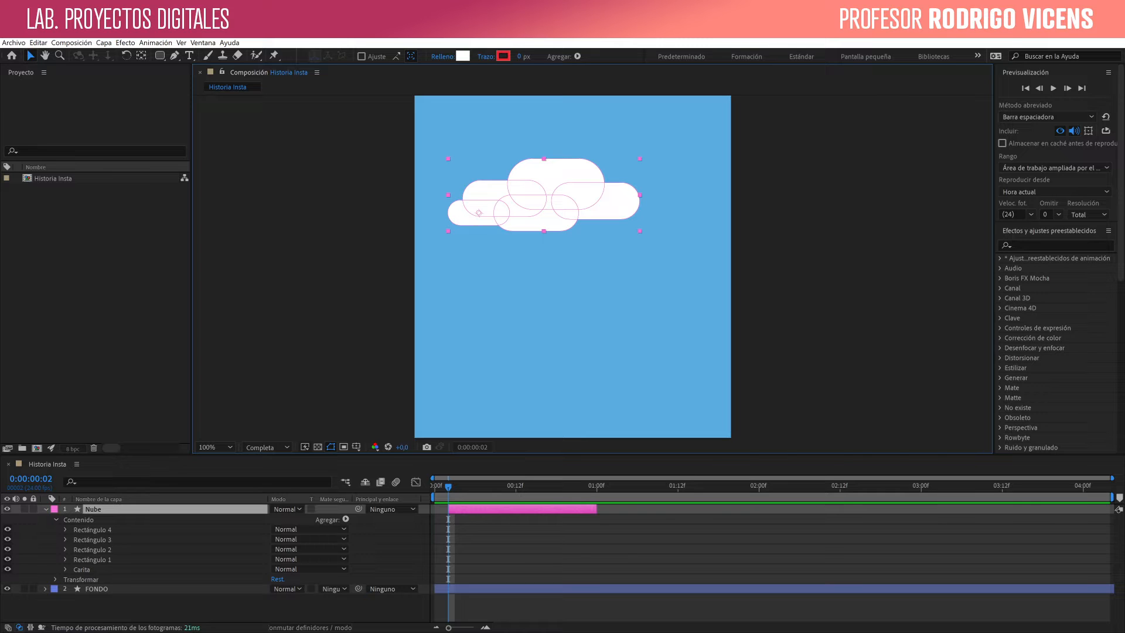
click(46, 509)
drag(448, 487, 465, 509)
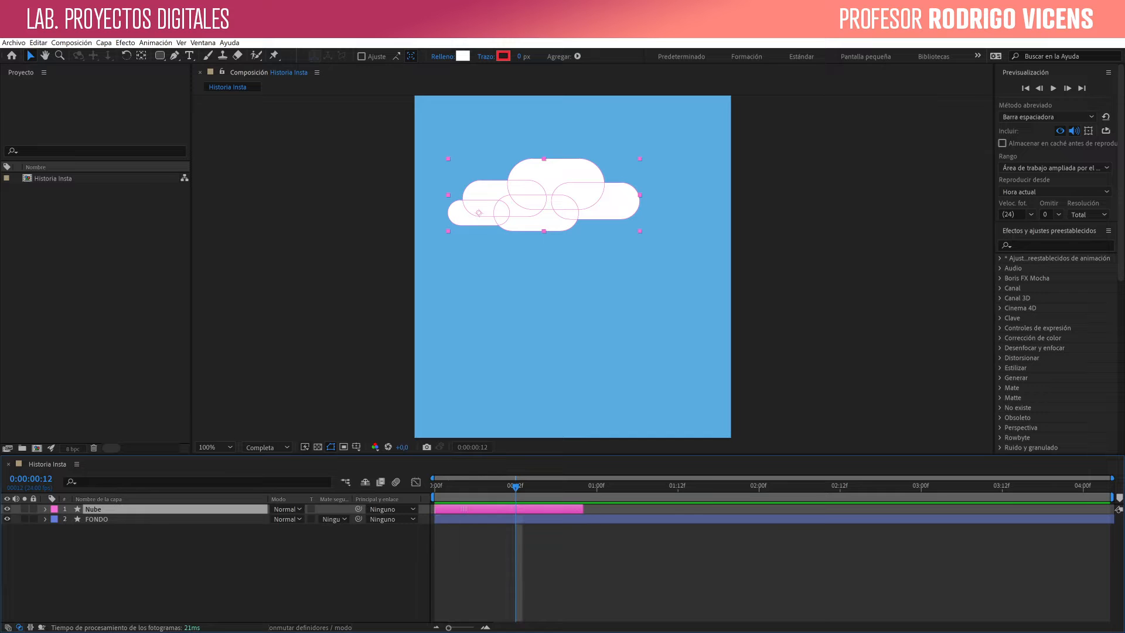
drag(583, 509, 664, 509)
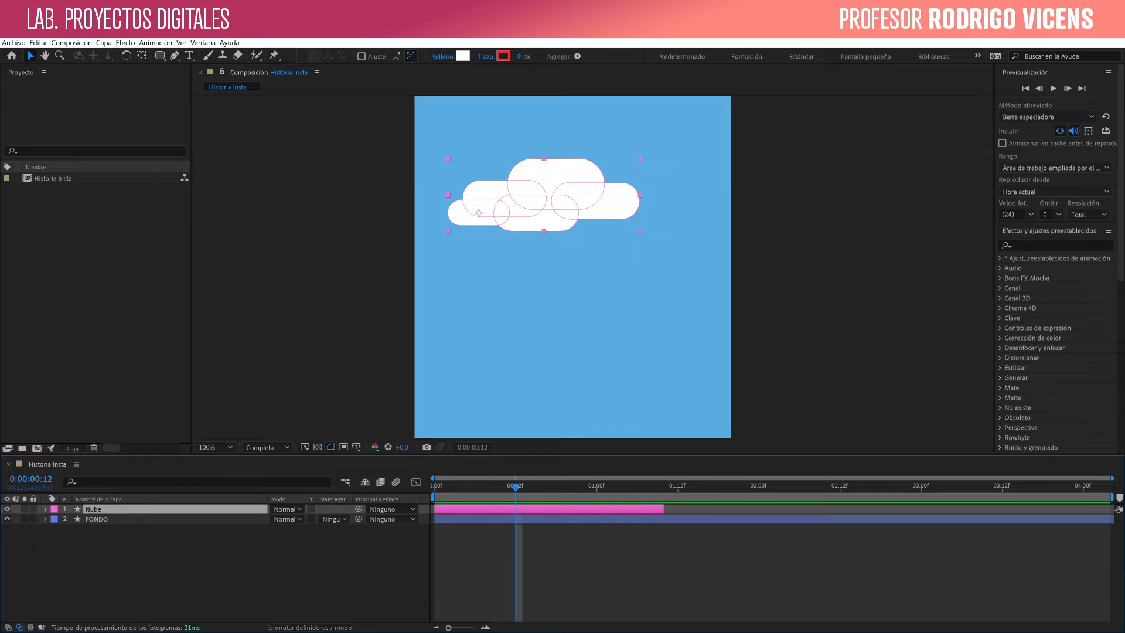
click(131, 559)
right_click(130, 511)
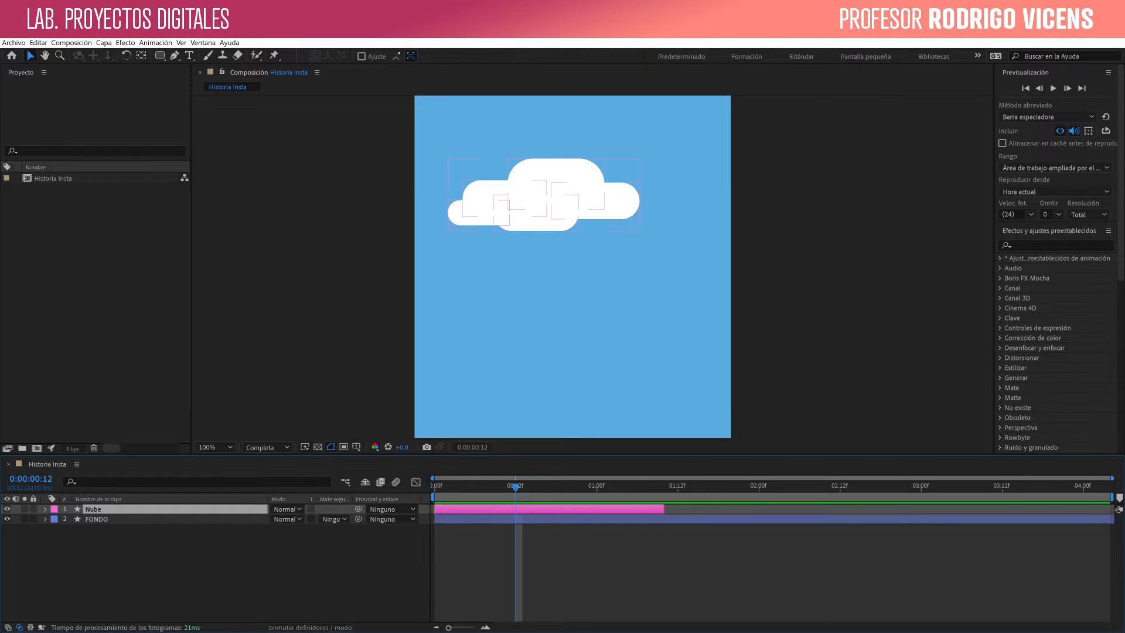
key(Escape)
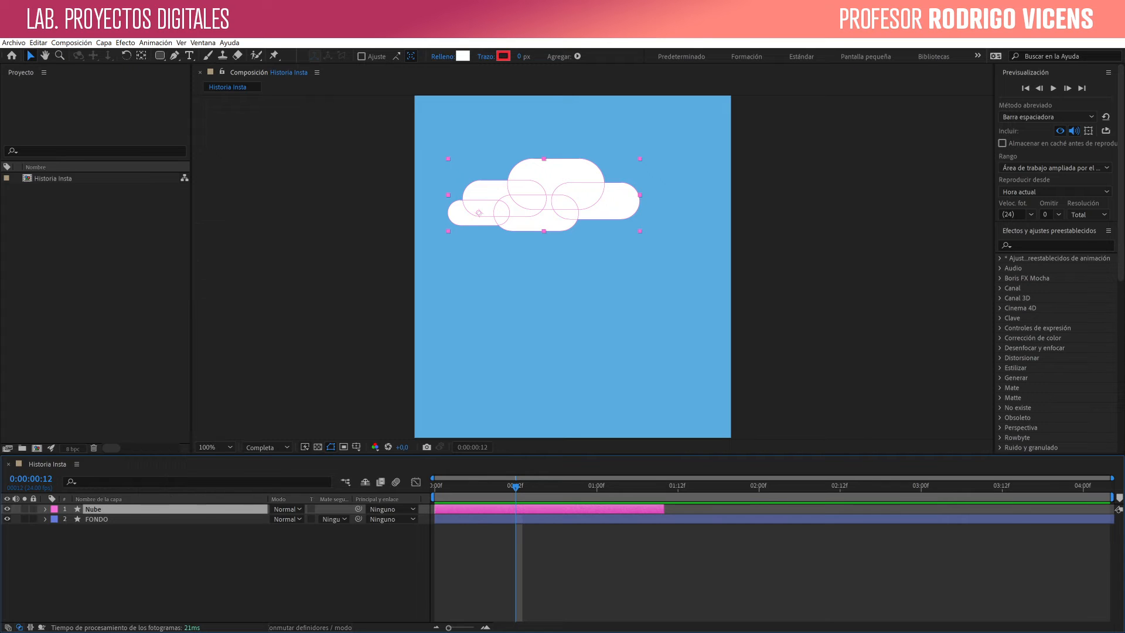
click(38, 43)
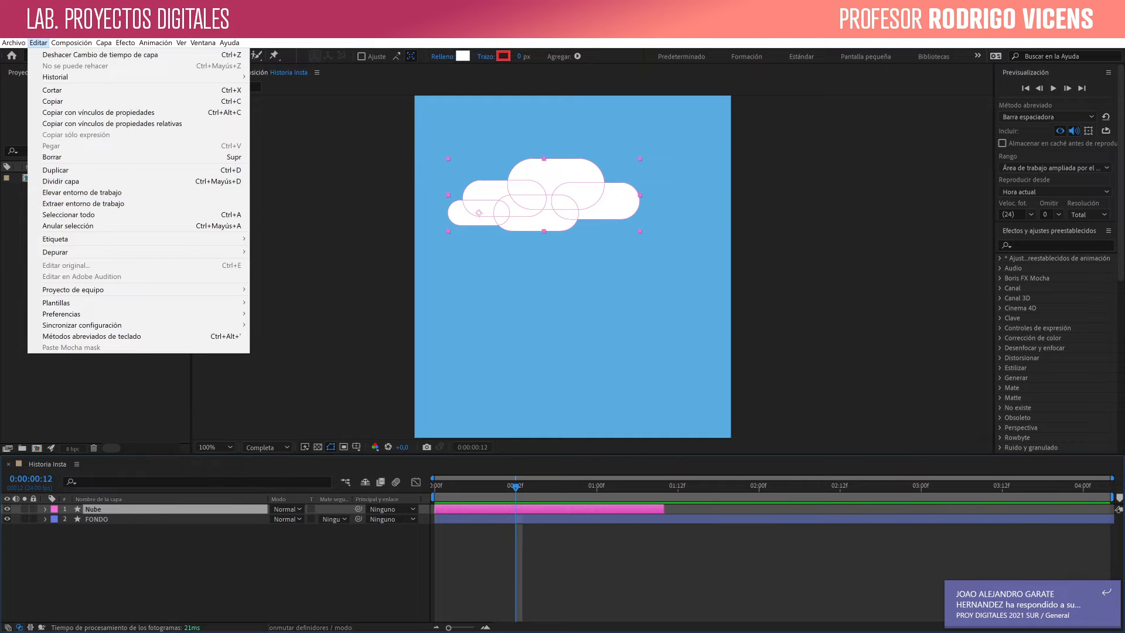
key(Escape)
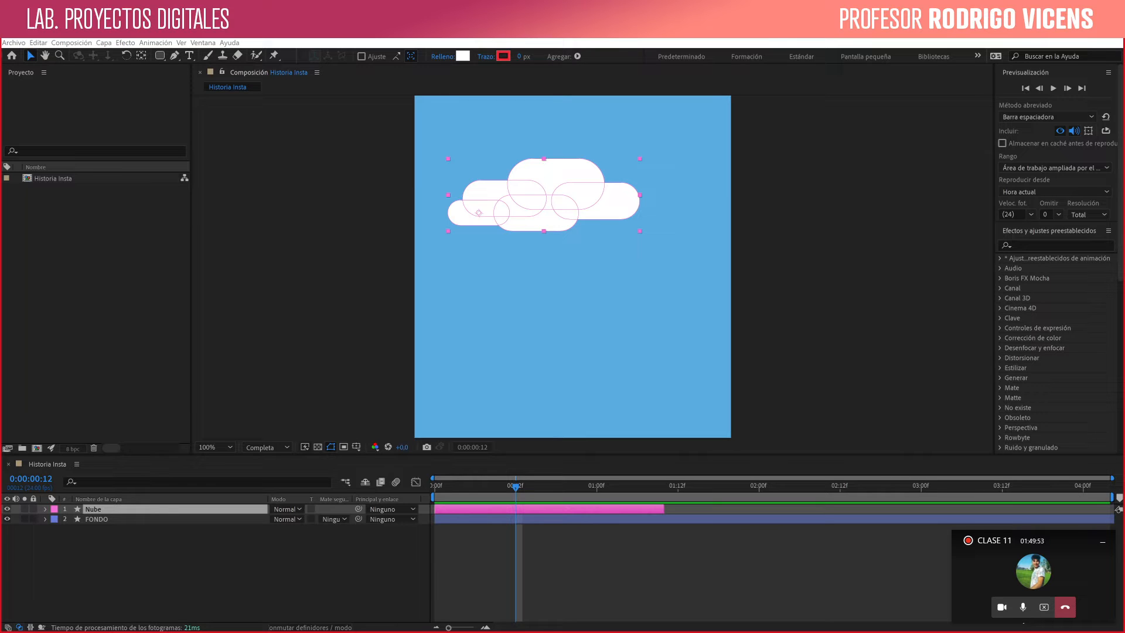
key(alt+Tab)
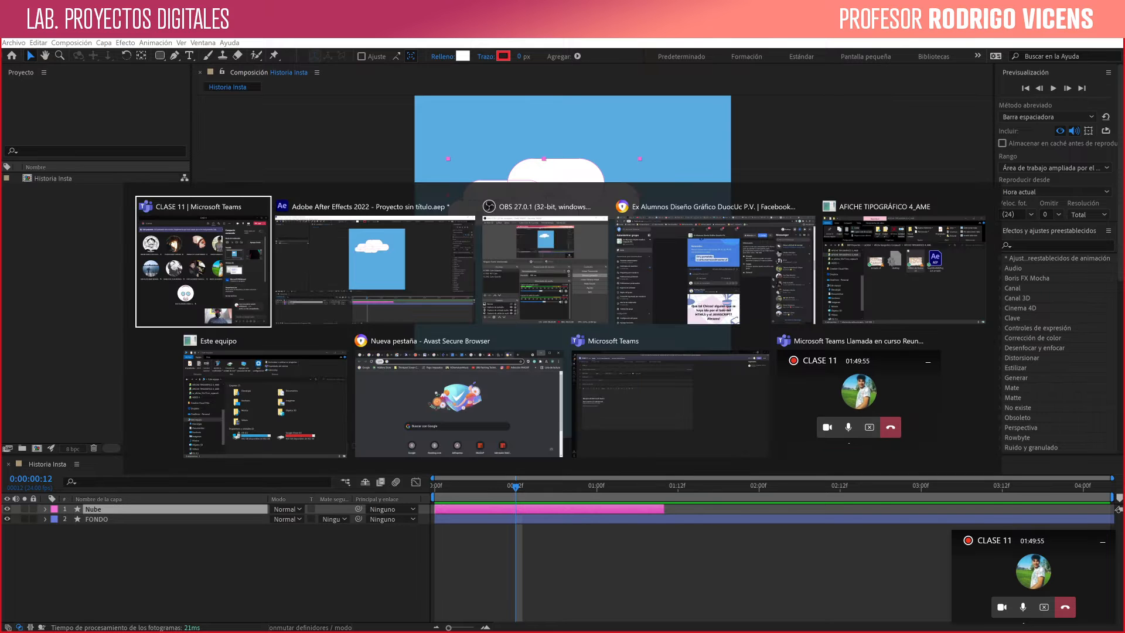
key(alt+Tab)
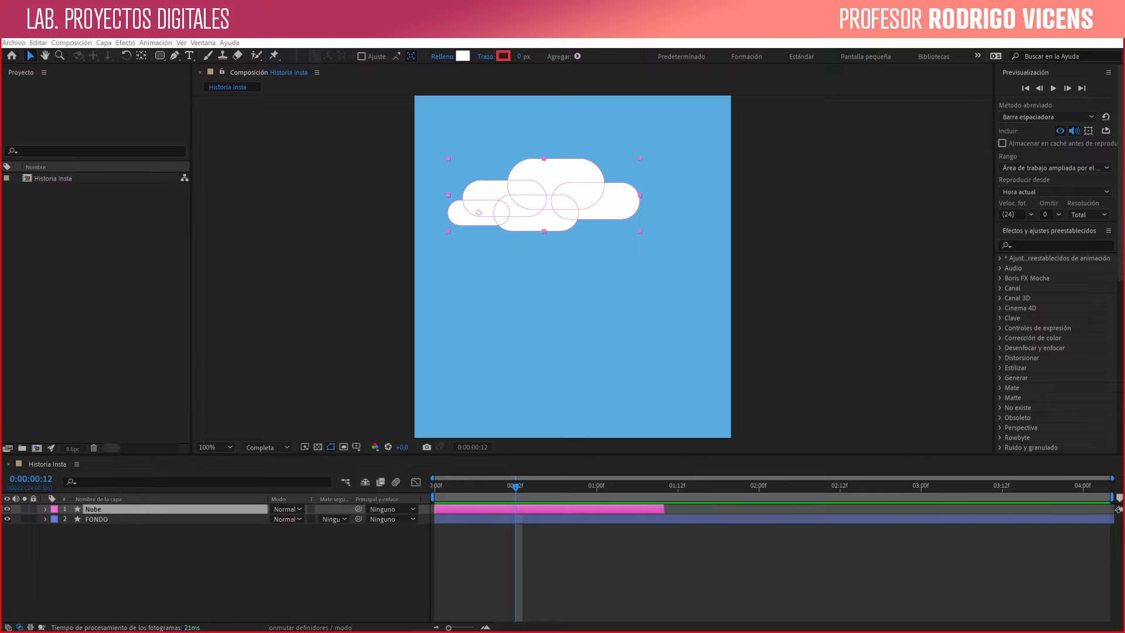
- Move the Nube cloud slightly down and left until it meets the composition's left edge
click(820, 293)
click(548, 199)
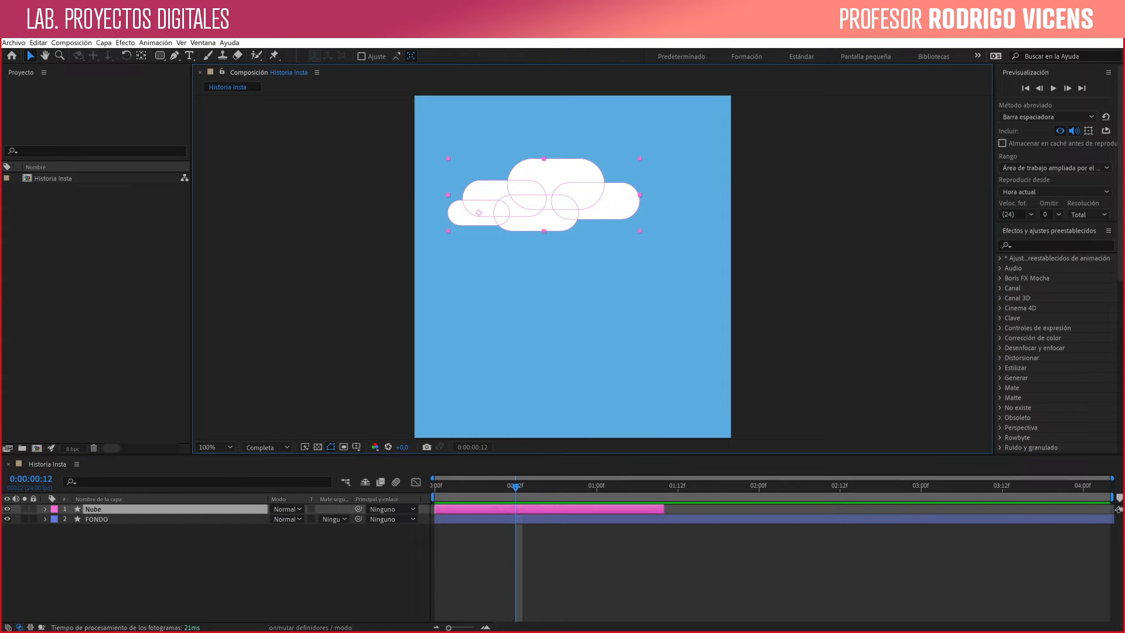
mouse_move(548, 199)
mouse_down()
mouse_move(533, 261)
mouse_move(516, 237)
mouse_up()
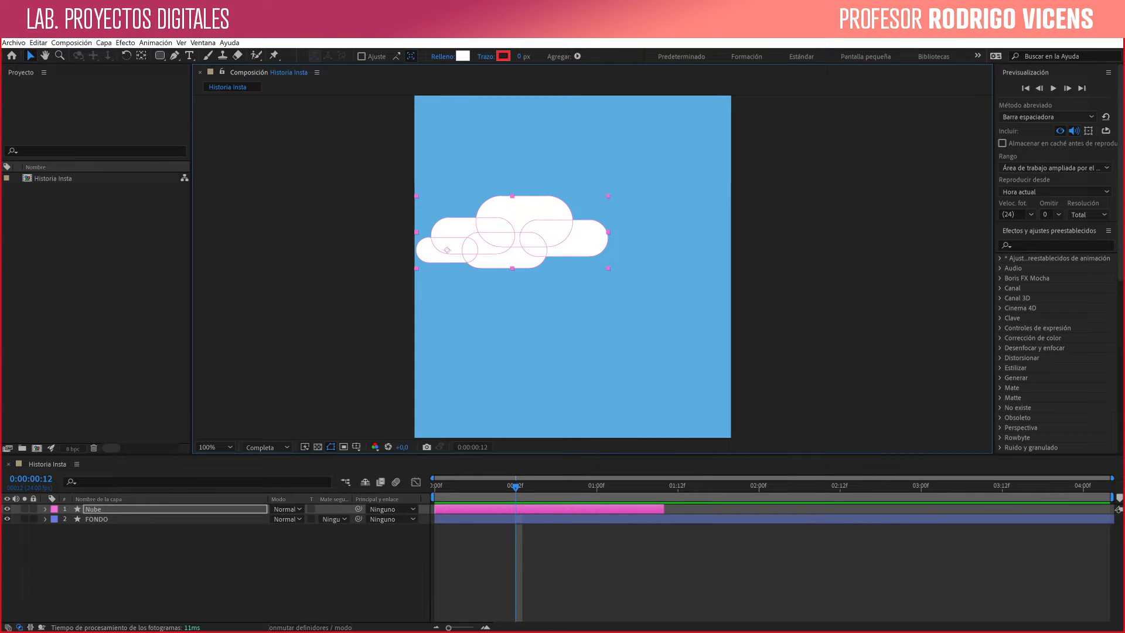
- Draw a wide white rounded rectangle below the cloud on a new shape layer and set its stroke width to 0 px
click(352, 567)
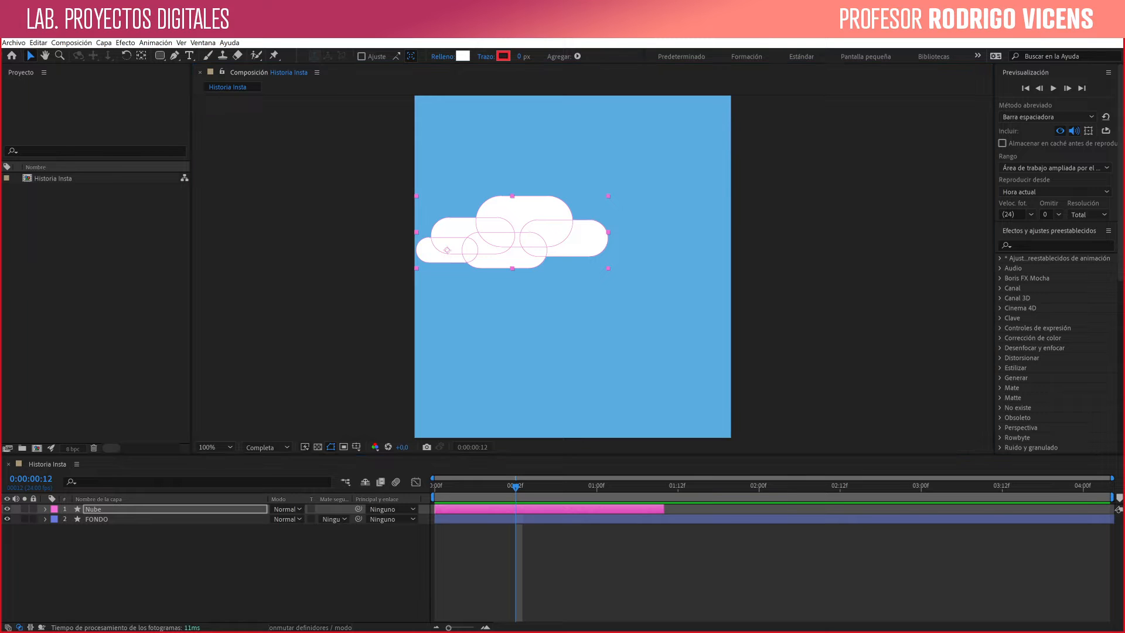
key(q)
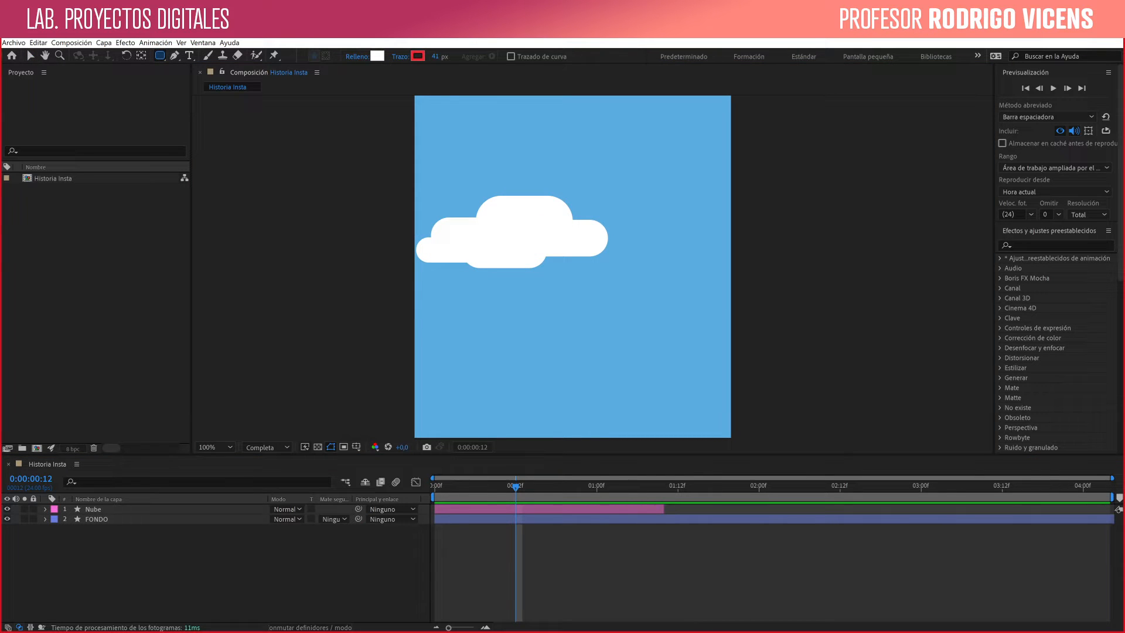
drag(458, 319, 629, 354)
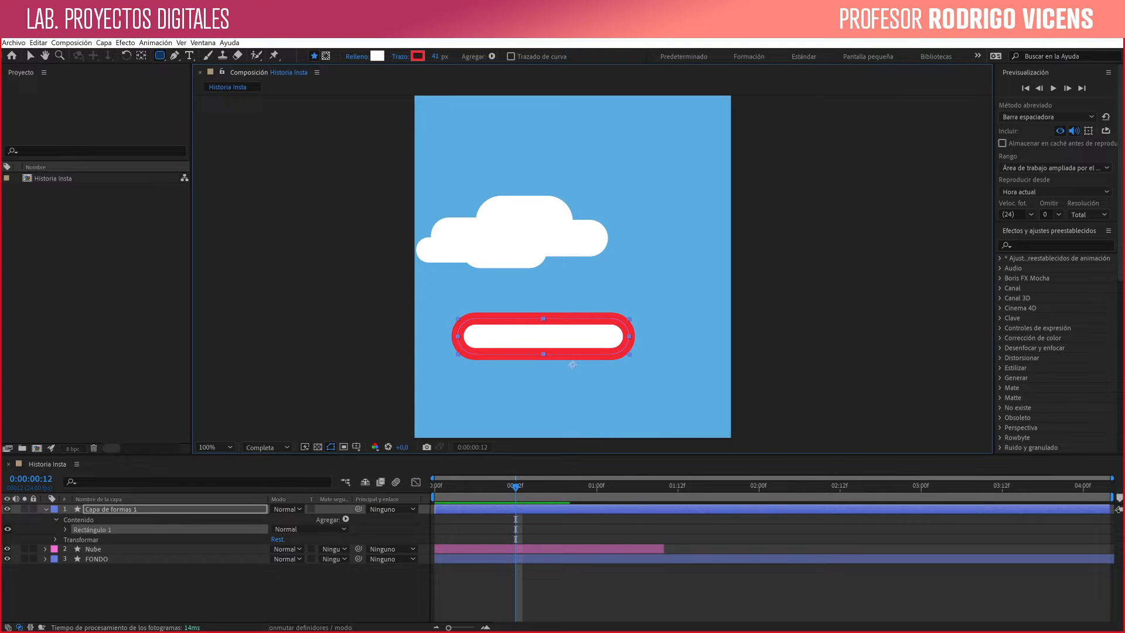
click(436, 57)
text(0)
key(Return)
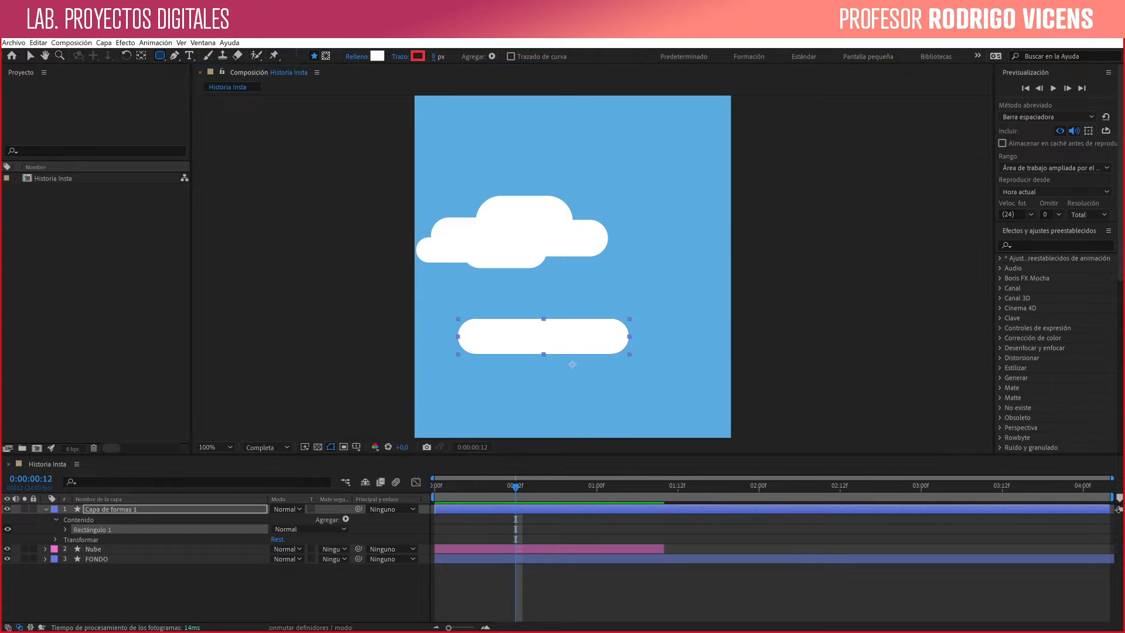
- Add two smaller rounded rectangles on top of the wide one to form a second cloud, and enlarge the timeline area slightly
drag(488, 303, 572, 337)
drag(526, 289, 584, 332)
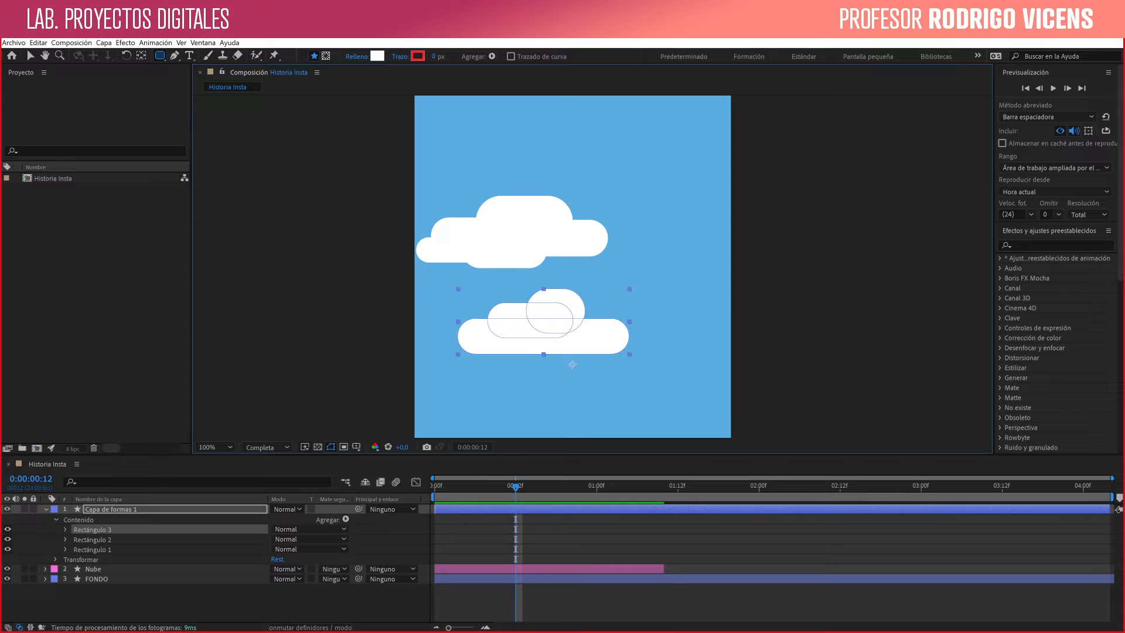
click(29, 55)
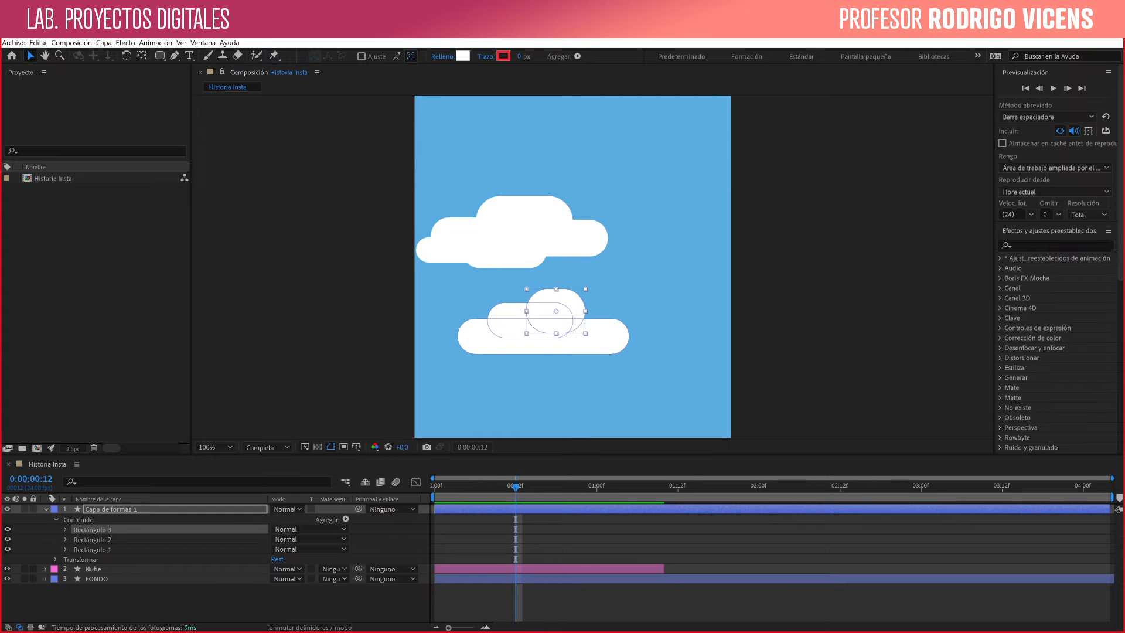
click(166, 603)
click(112, 509)
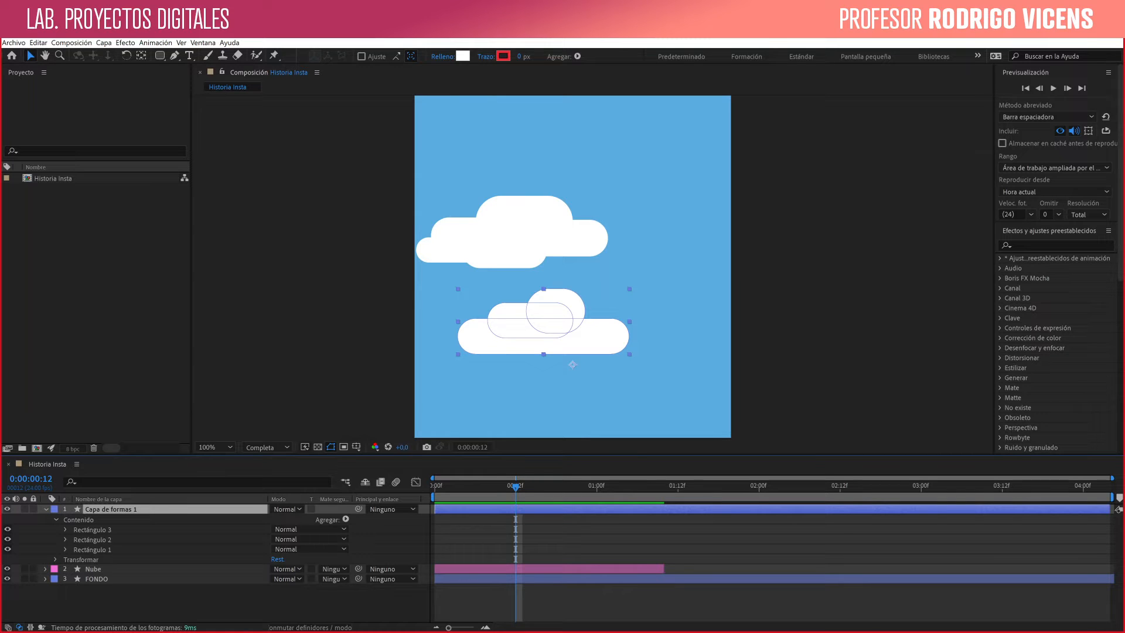
drag(562, 456, 562, 427)
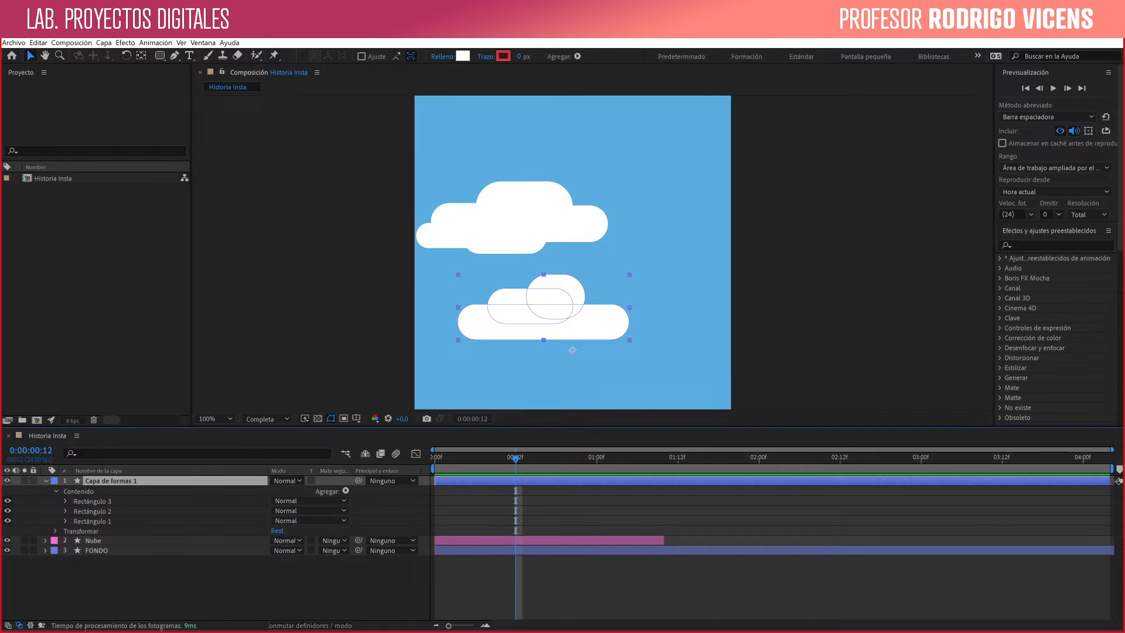
- Draw a test rounded rectangle above the clouds, switching its corners between square and fully round, and delete it
click(159, 55)
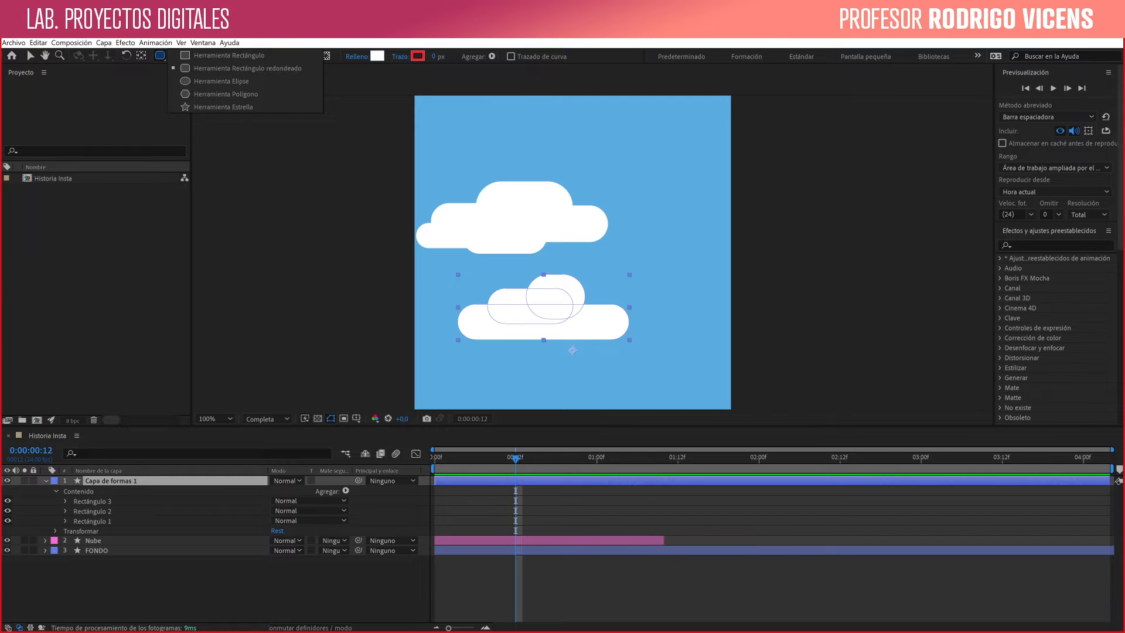
click(228, 68)
drag(585, 140, 632, 173)
key(Left)
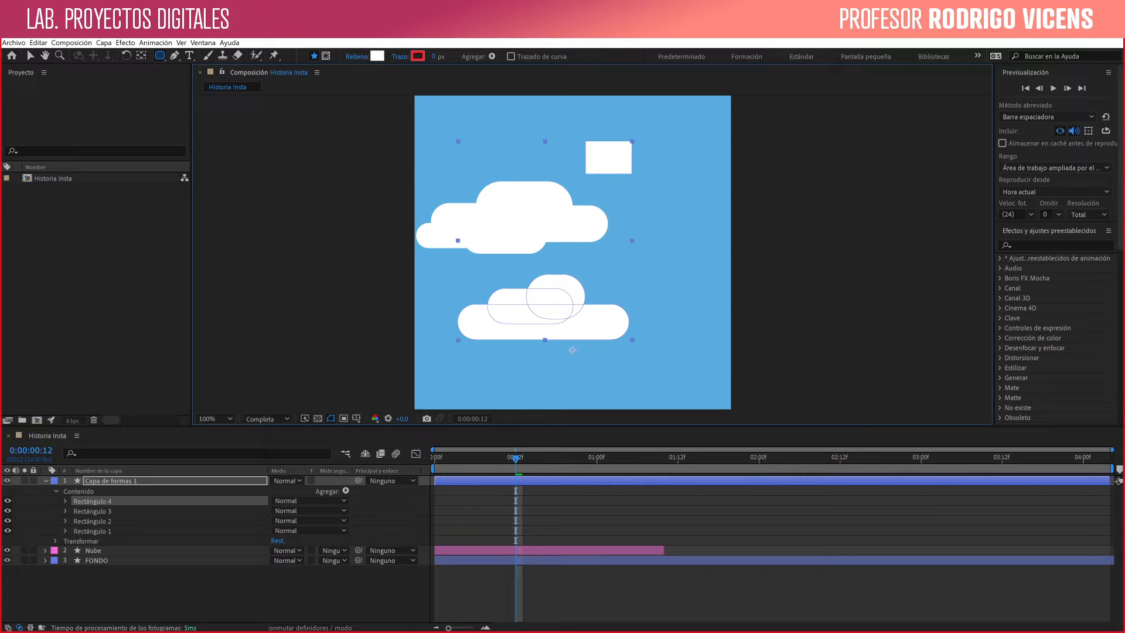
drag(632, 173, 638, 177)
key(Right)
mouse_move(638, 178)
mouse_down()
mouse_move(639, 201)
mouse_move(668, 194)
mouse_move(668, 170)
mouse_move(650, 195)
mouse_up()
key(Left)
key(Right)
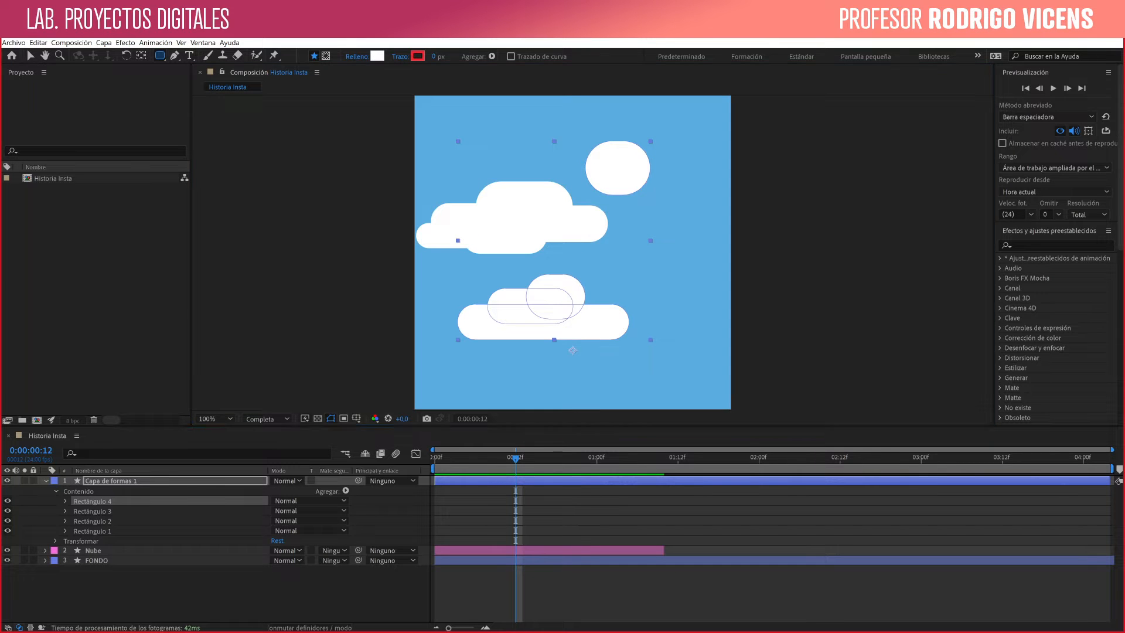
key(Delete)
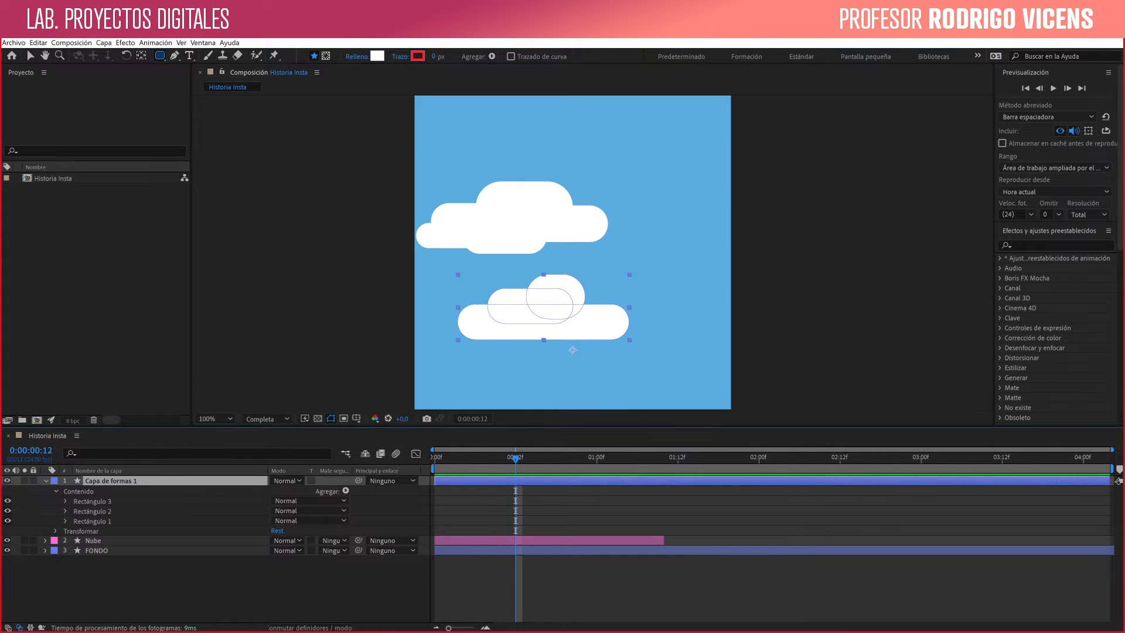
- Move the second cloud partly past the composition's right edge and the Nube cloud partly past its left edge
click(28, 51)
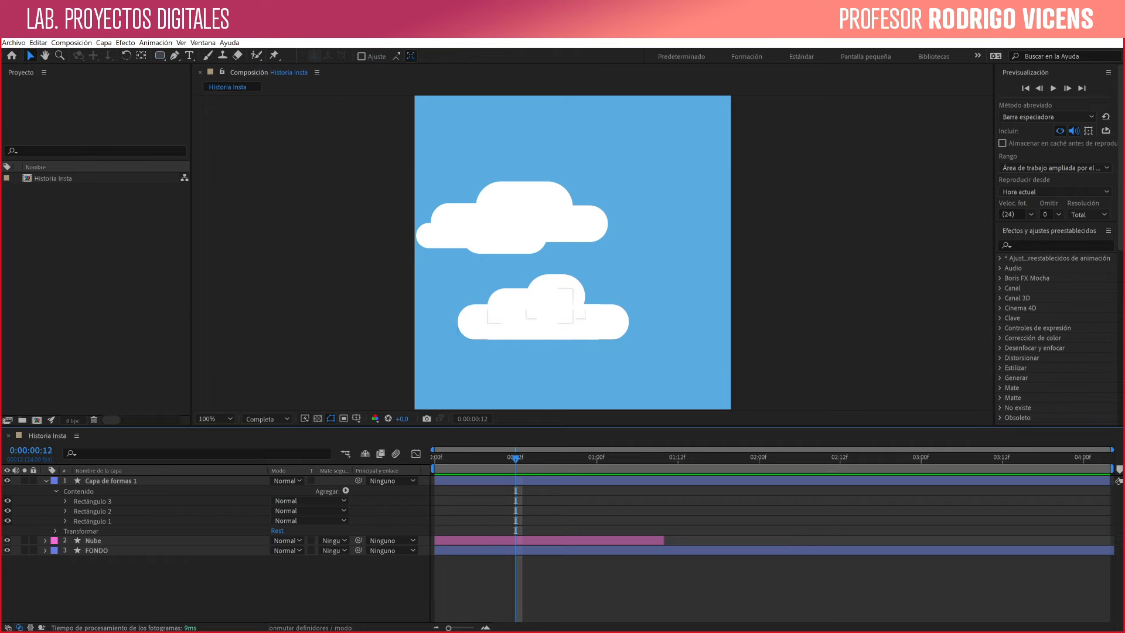
drag(545, 322, 737, 328)
click(446, 235)
drag(447, 235, 350, 240)
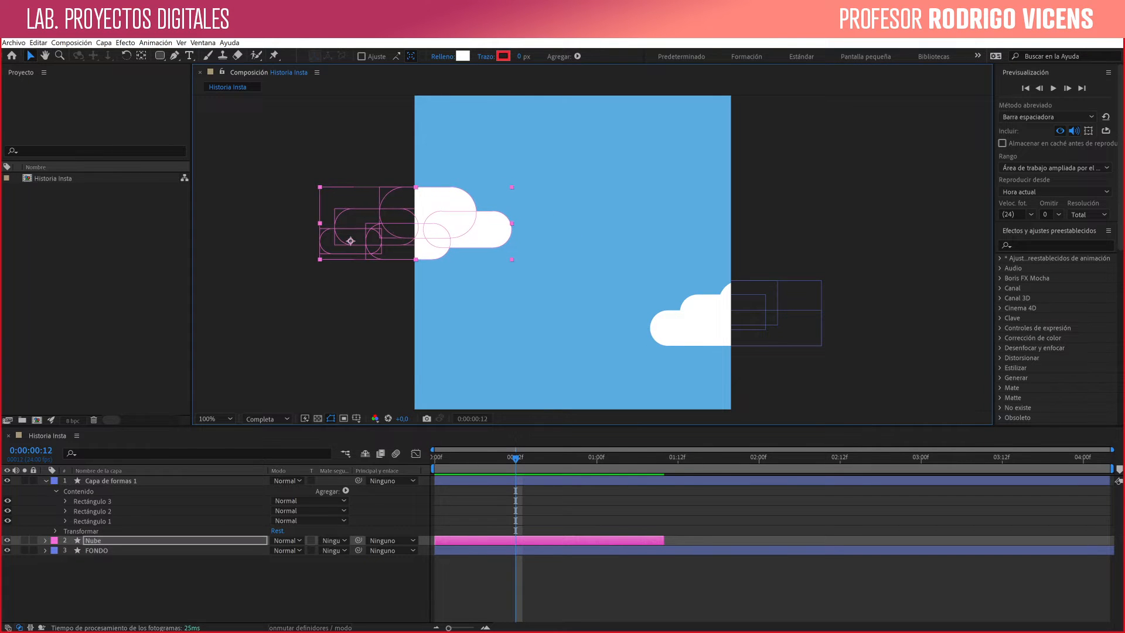
key(ctrl+shift+a)
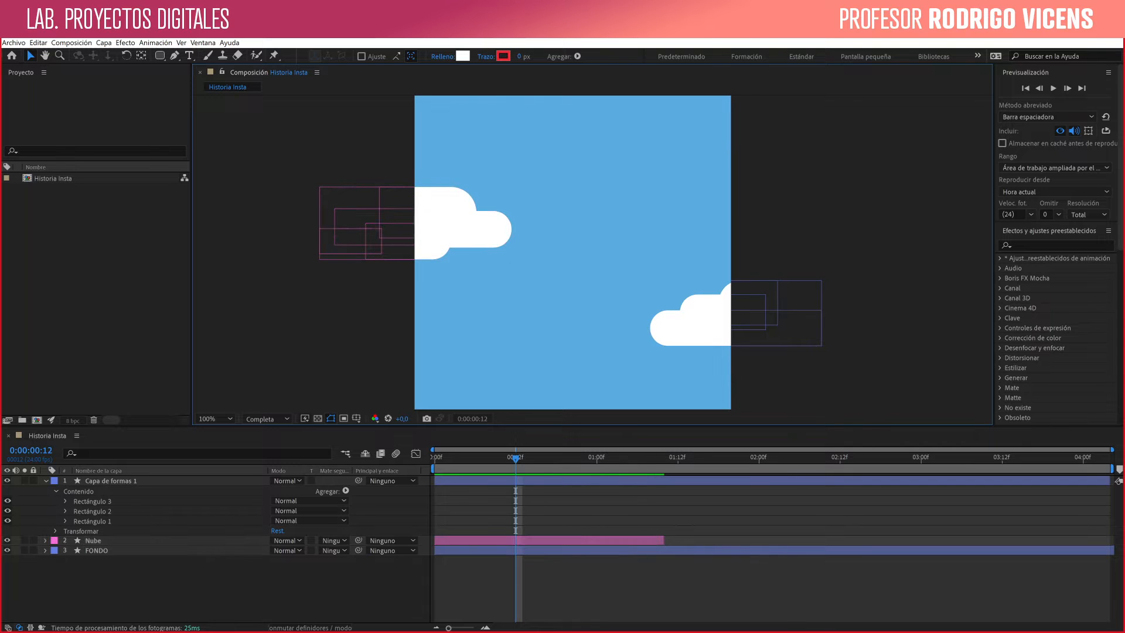
- With no layer selected, choose the Ellipse tool and set its fill to the yellow FFC000
click(765, 356)
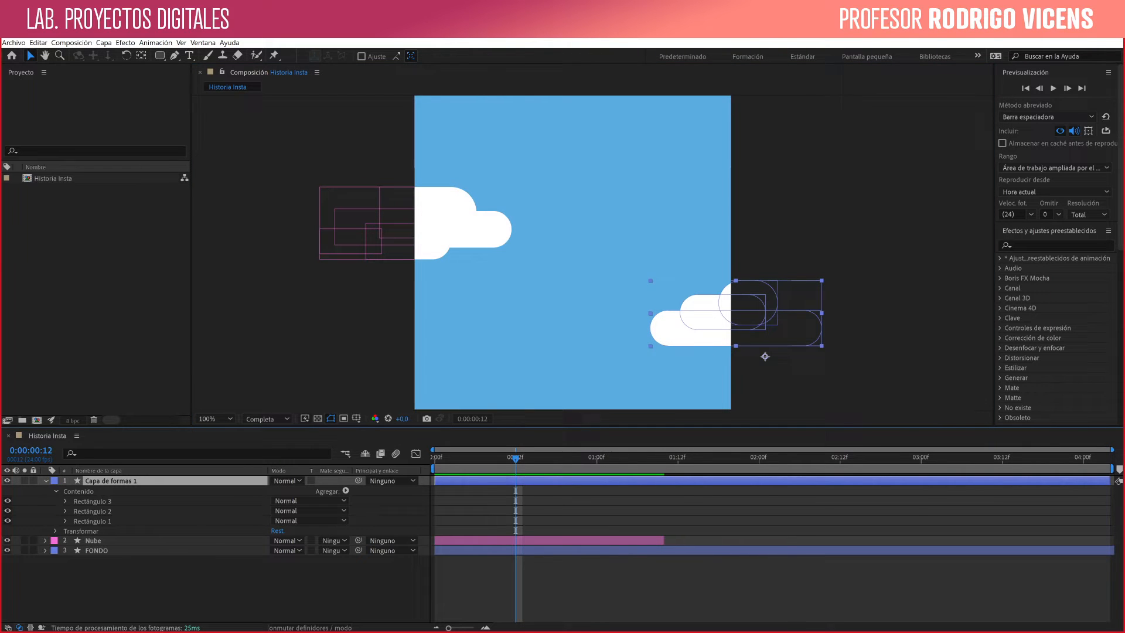
key(ctrl+shift+a)
click(160, 56)
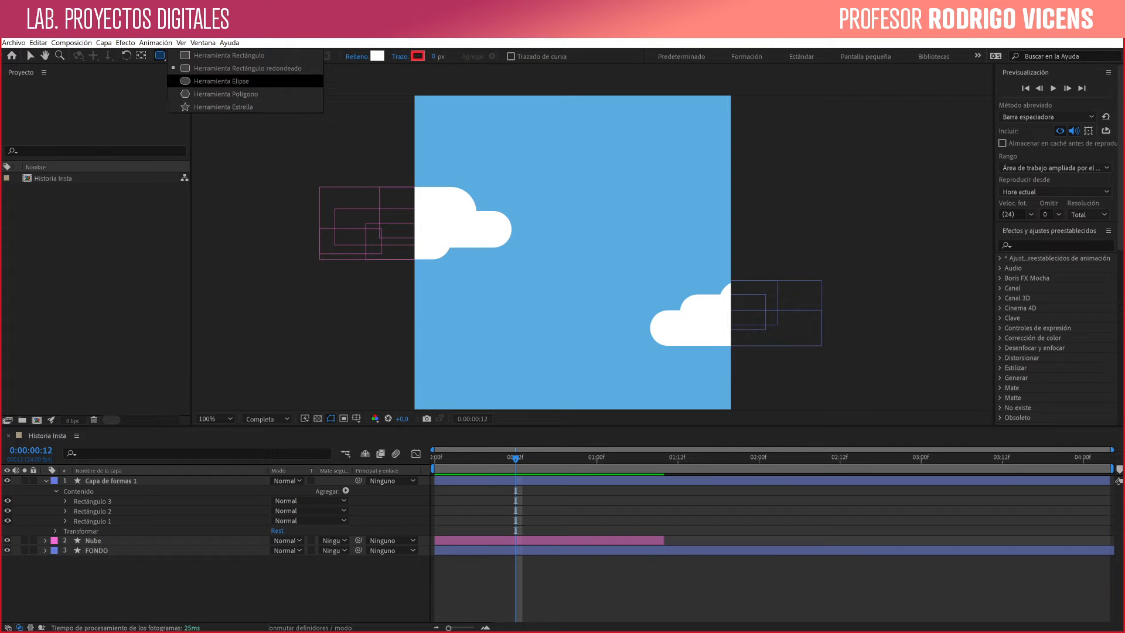
click(221, 81)
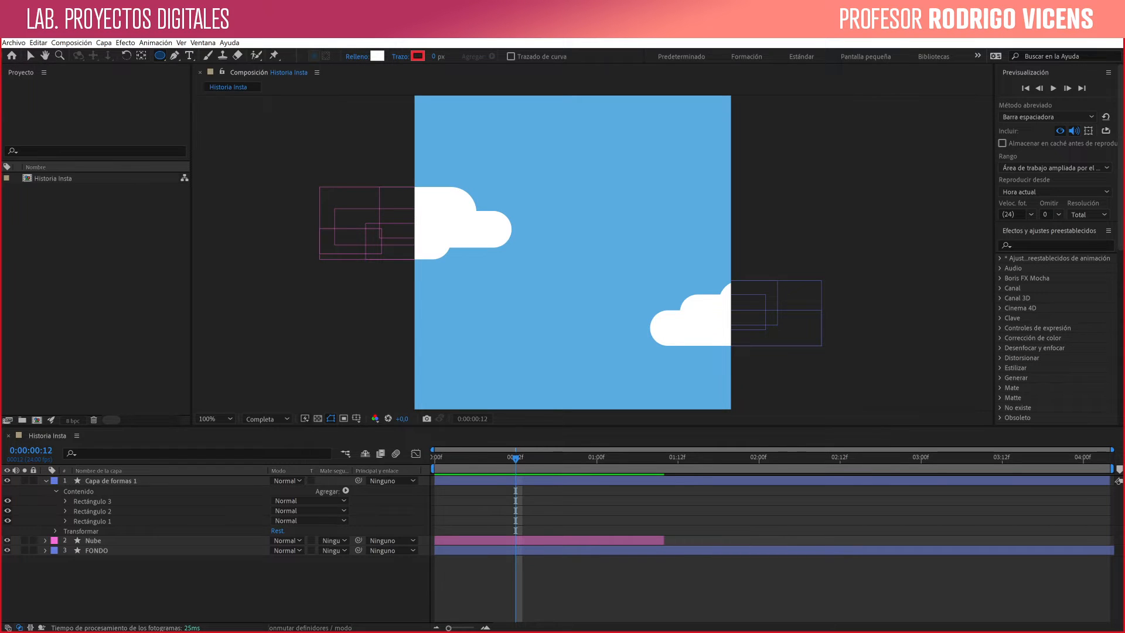
click(377, 56)
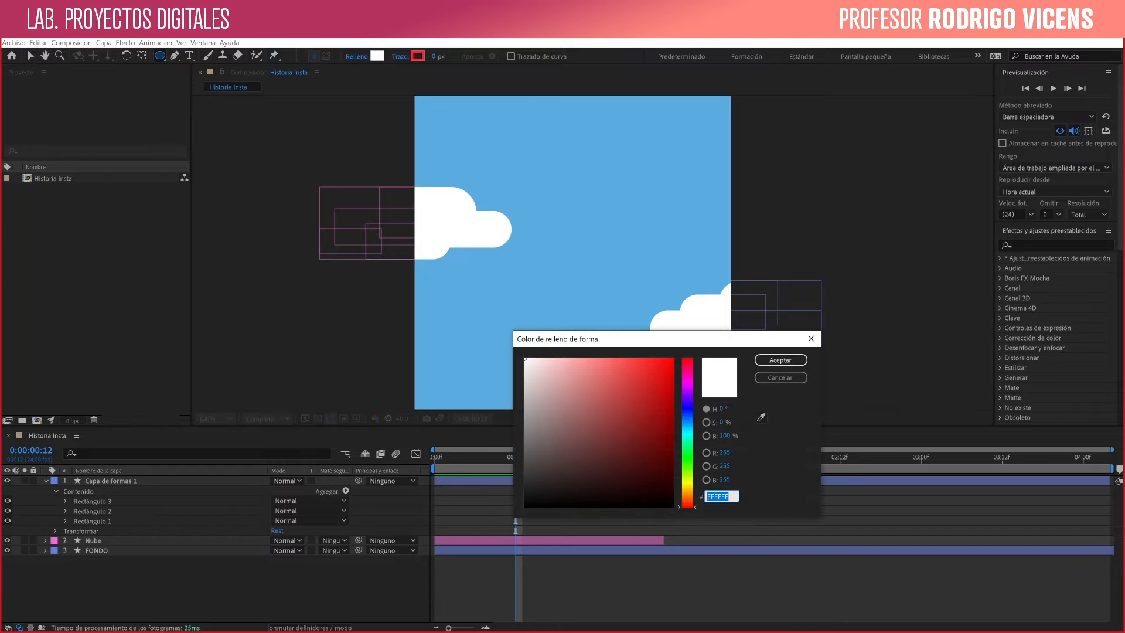
drag(688, 507, 687, 488)
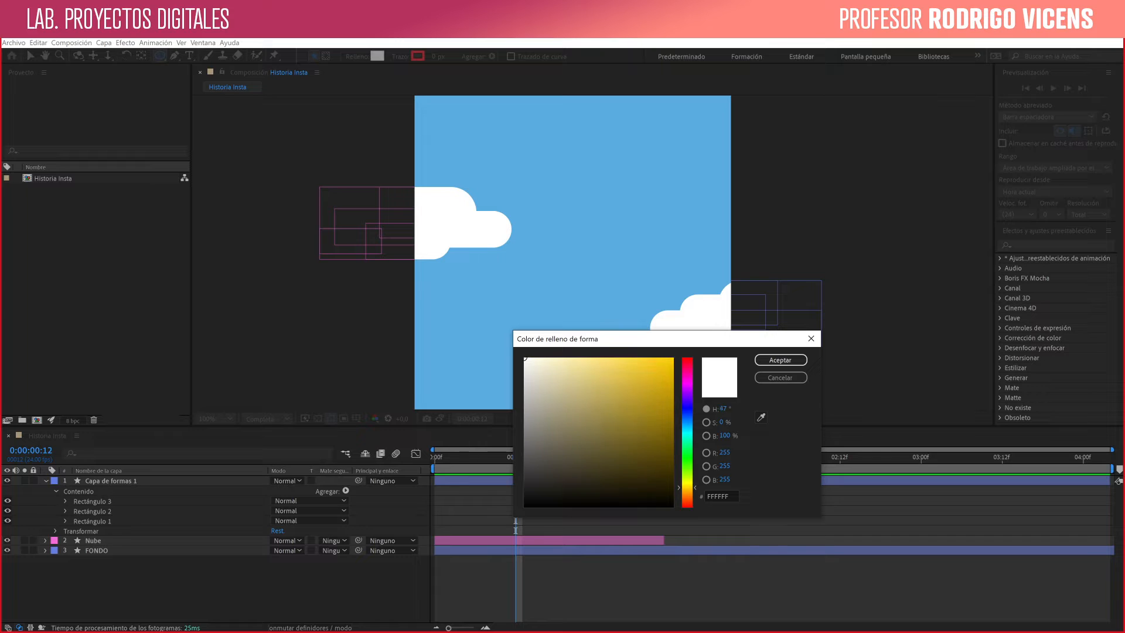
click(660, 389)
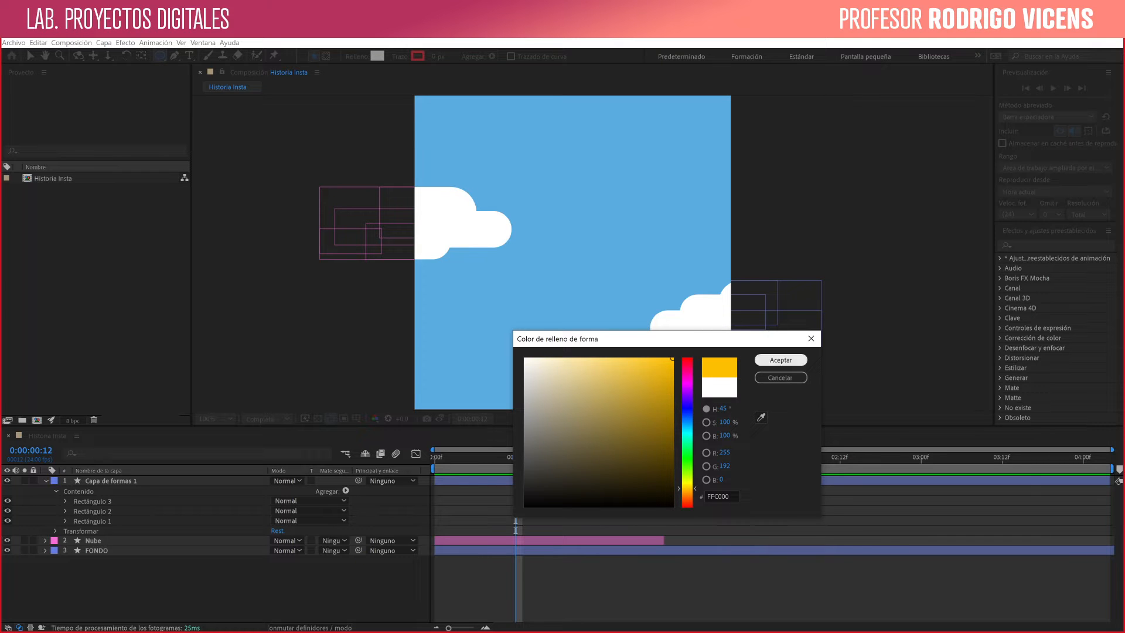
click(780, 360)
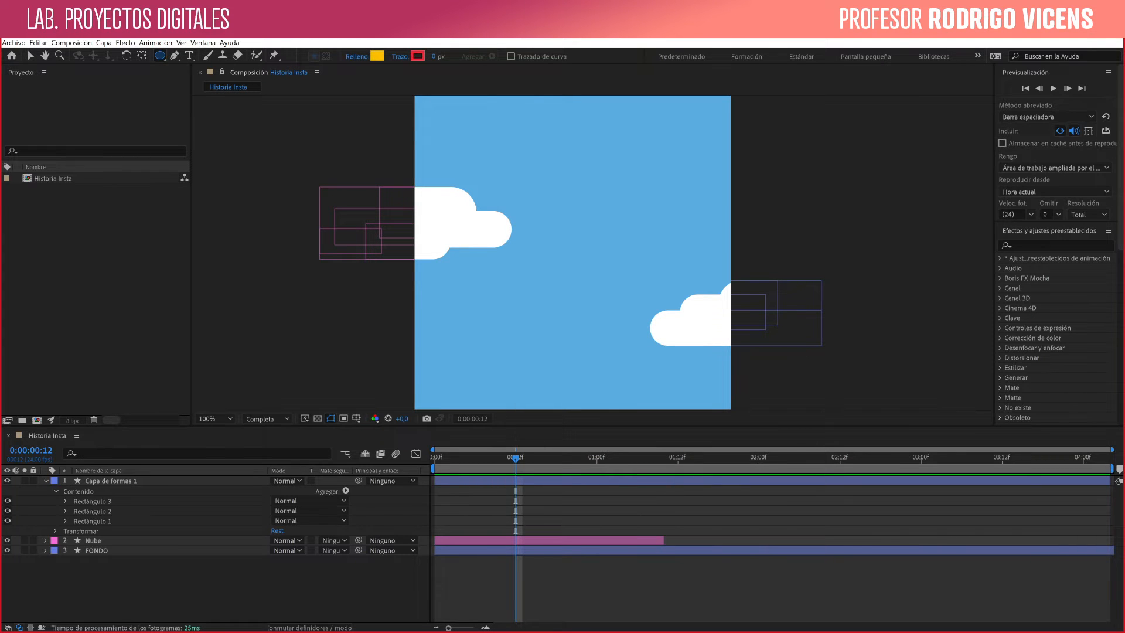
- Draw a yellow circle as a sun between the two clouds on a new shape layer, in the composition's upper middle
drag(572, 252, 576, 255)
mouse_move(567, 205)
mouse_down()
mouse_move(636, 272)
mouse_move(617, 255)
mouse_up()
key(v)
drag(580, 217, 587, 229)
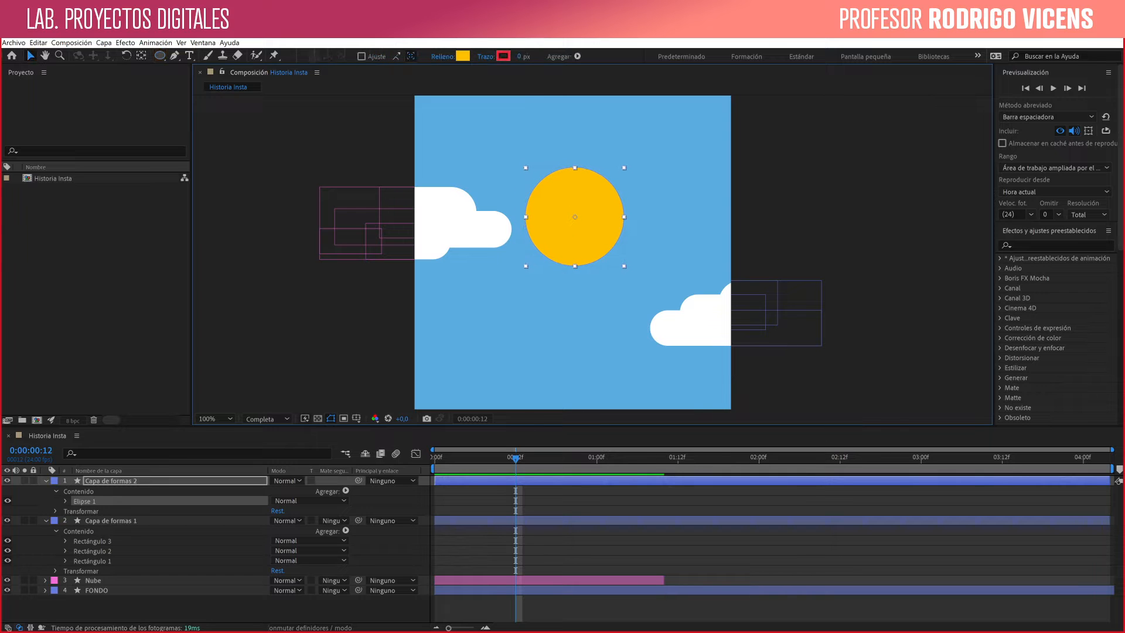
- Move the anchor point of the Capa de formas 2 layer to the centre of the yellow circle
click(175, 610)
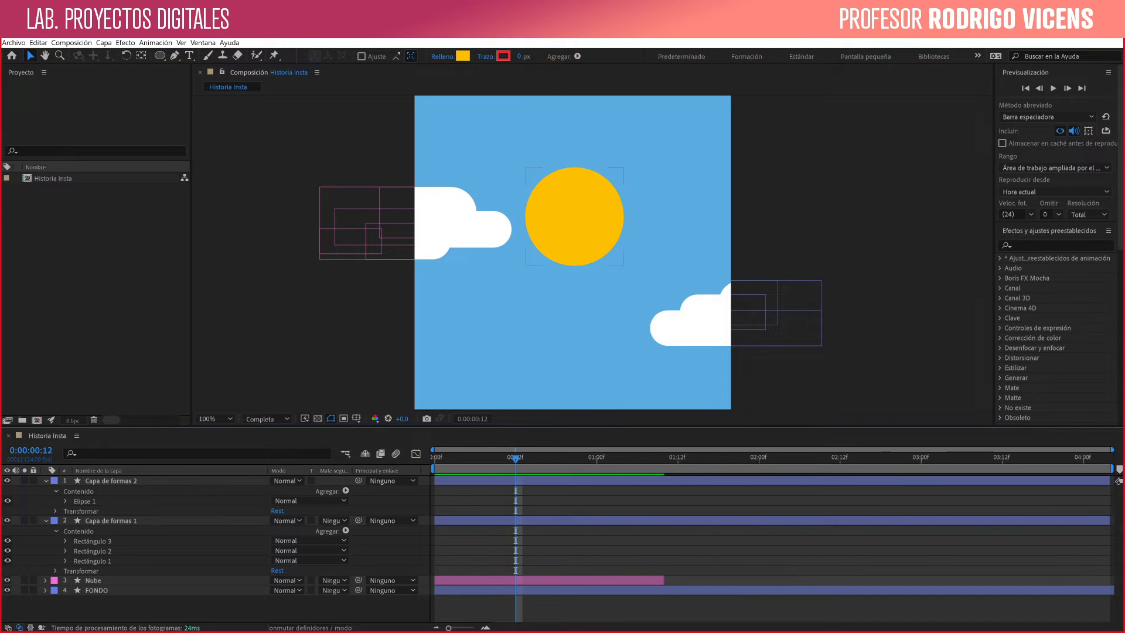
click(111, 480)
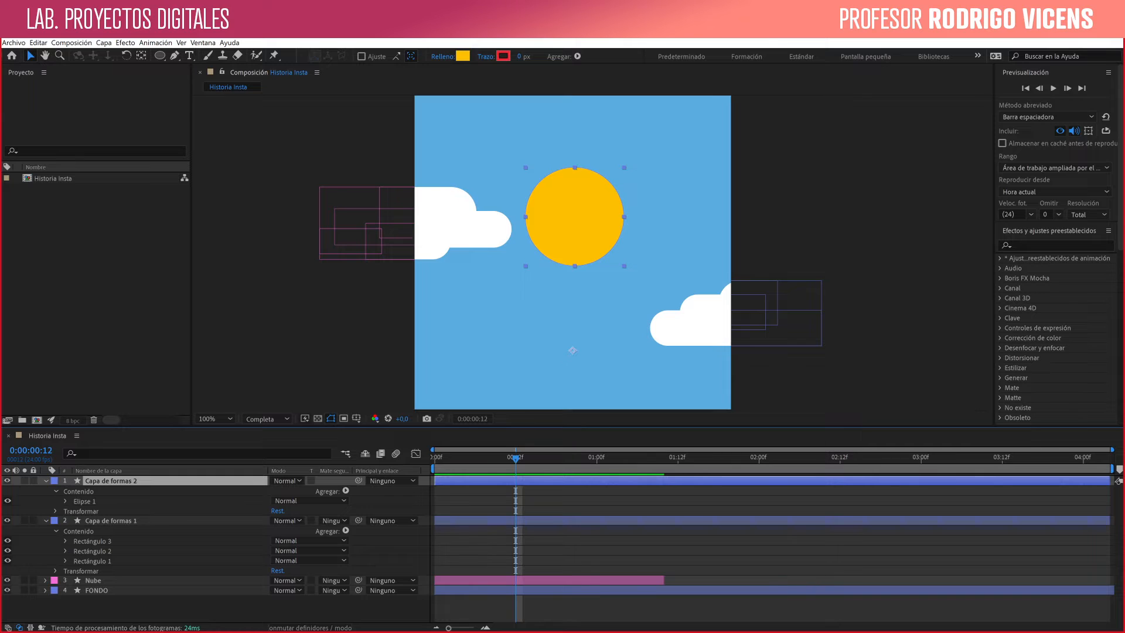
key(y)
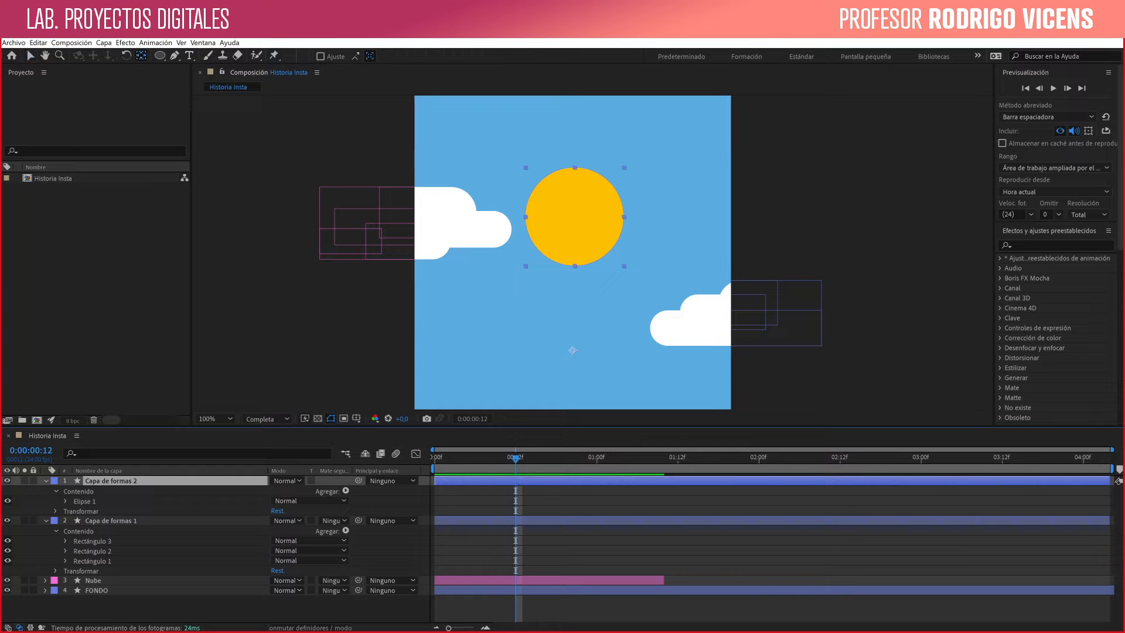
drag(572, 350, 579, 217)
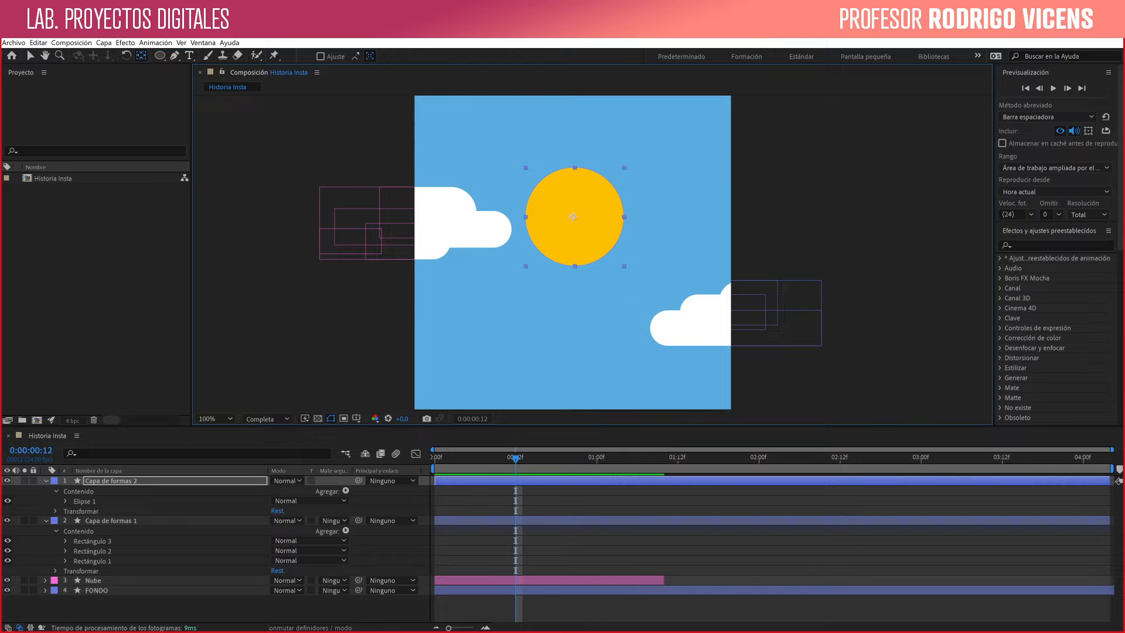
click(30, 55)
click(305, 152)
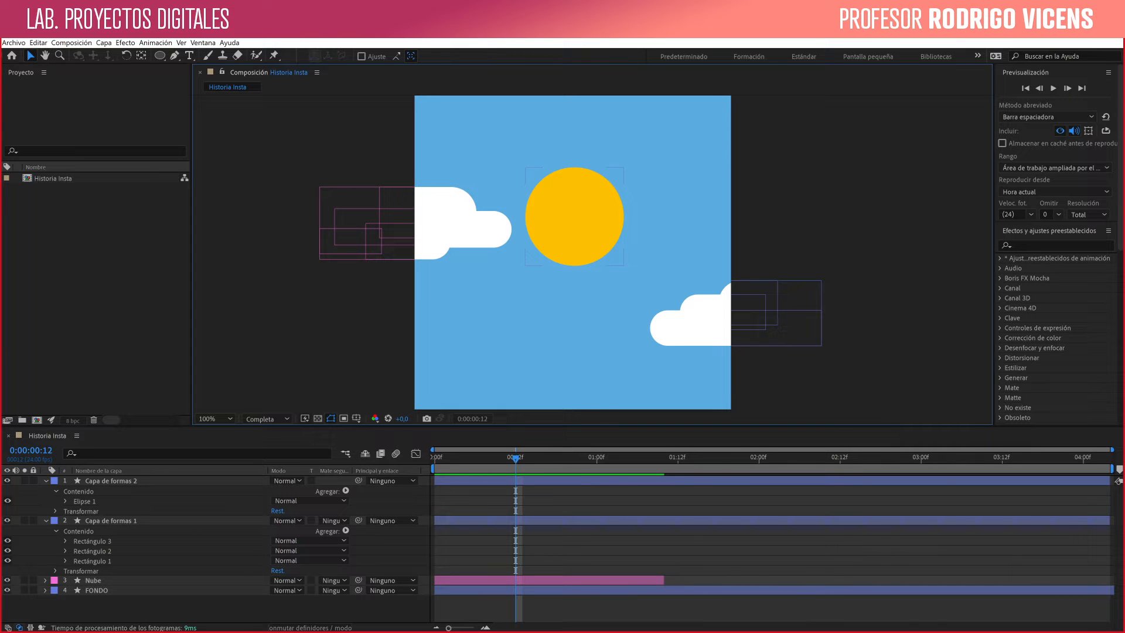
- Set the current time to 0:00:00:04 and rename the yellow circle's layer to Sol
key(Page_Down)
drag(522, 458, 462, 459)
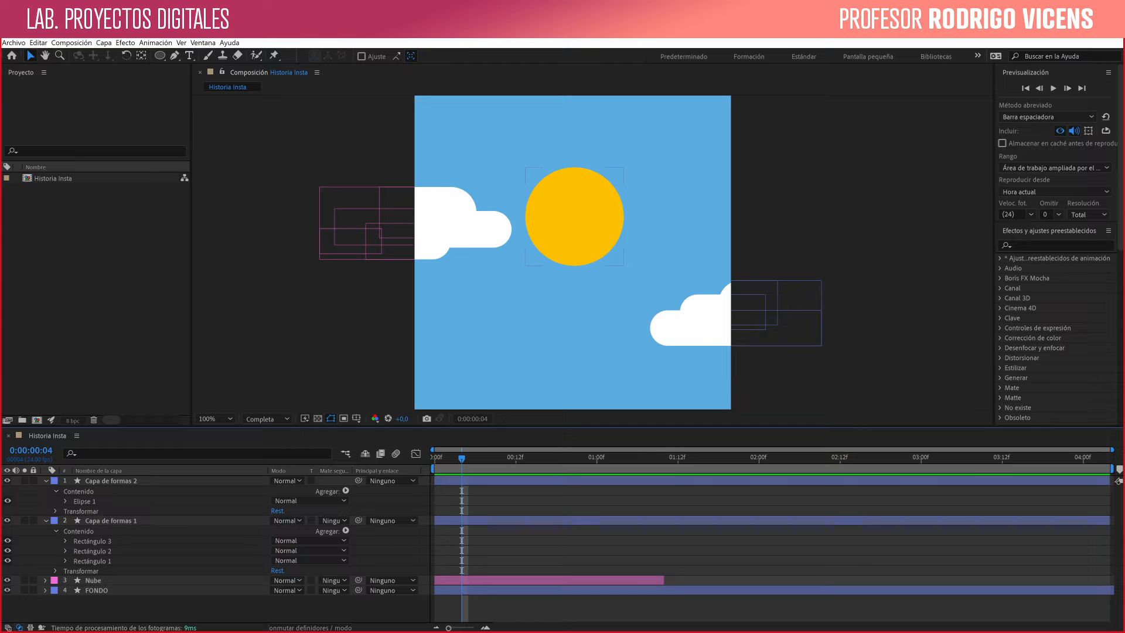
click(573, 217)
key(Return)
text(So)
key(Return)
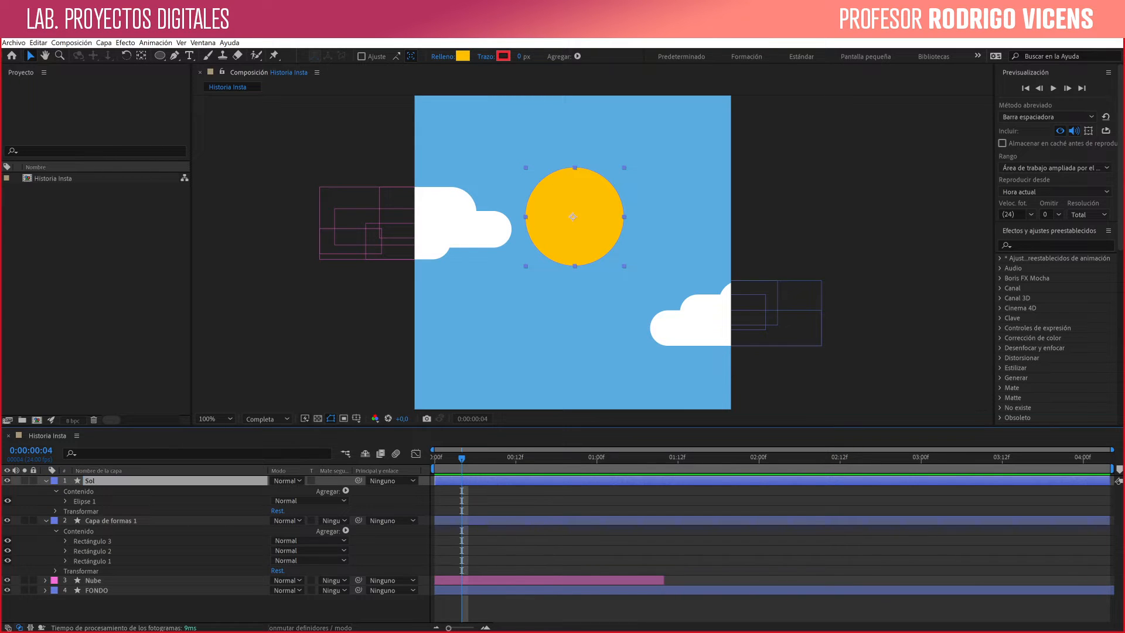
- Rename the second cloud's layer to Nube 2 and deselect it
click(701, 325)
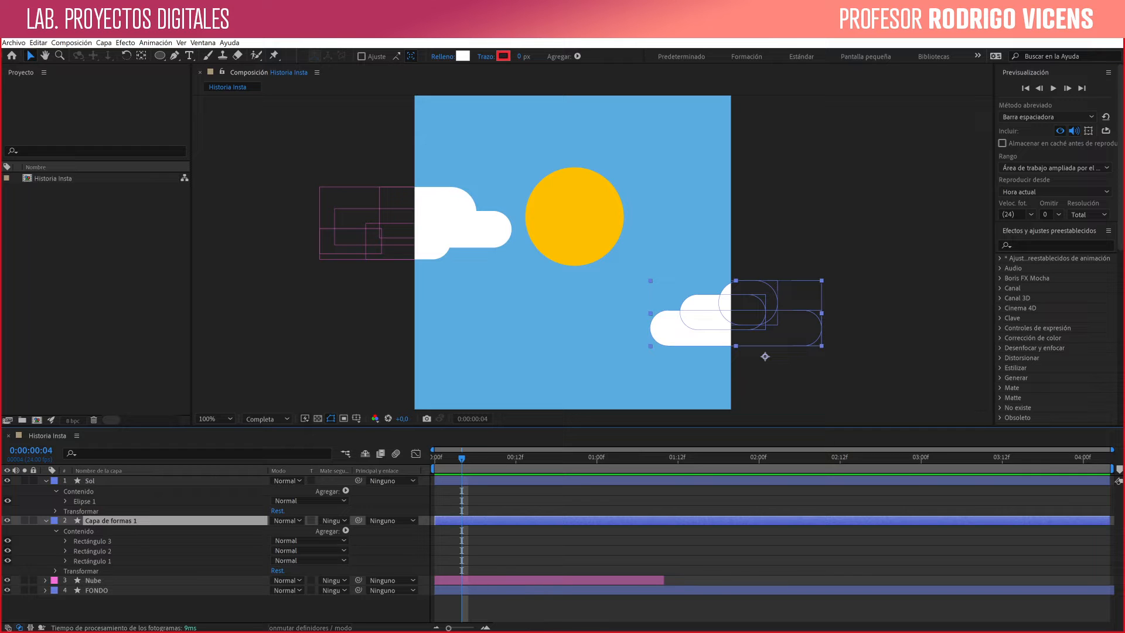
key(Return)
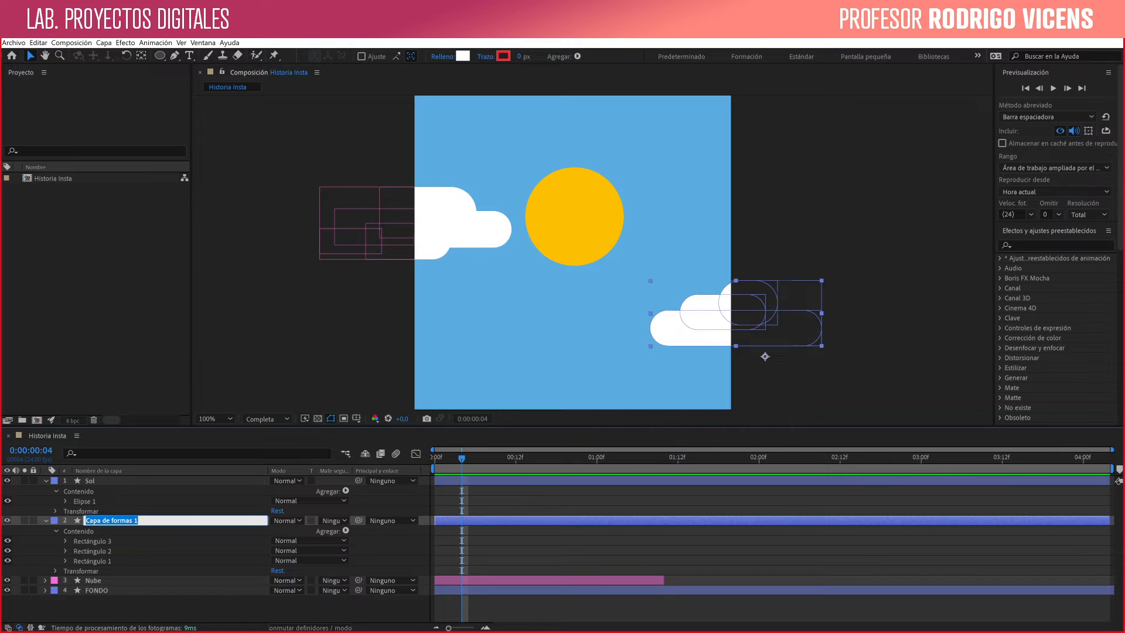
text(Nube 2)
key(Return)
key(F2)
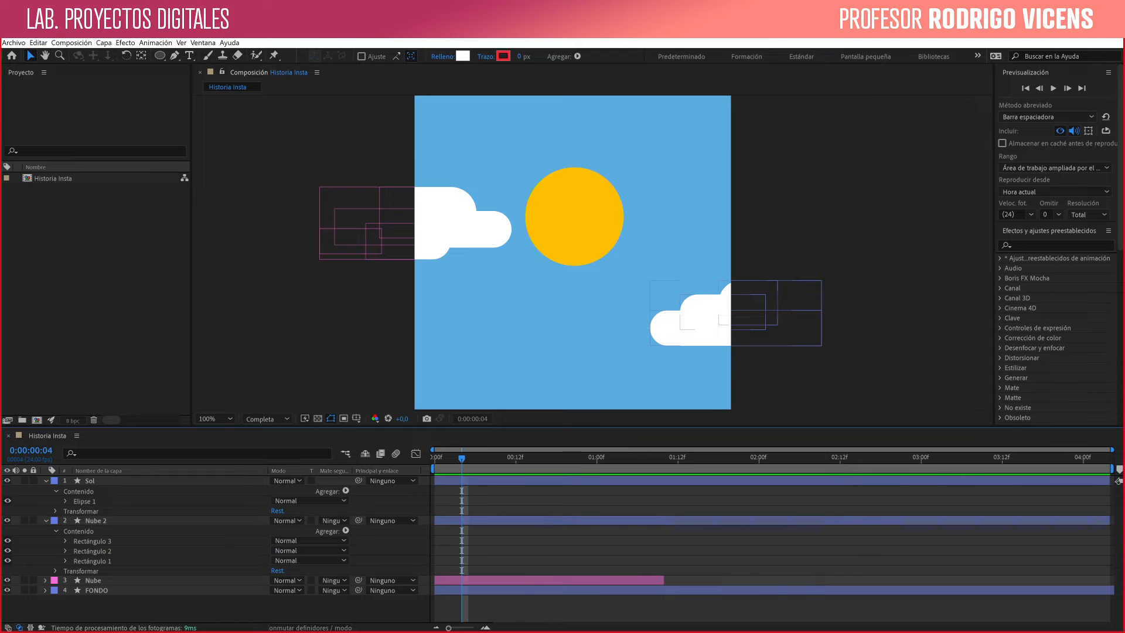
- Try shifting the Sol layer's anchor point toward the circle's lower-right edge and returning it to the centre
click(574, 217)
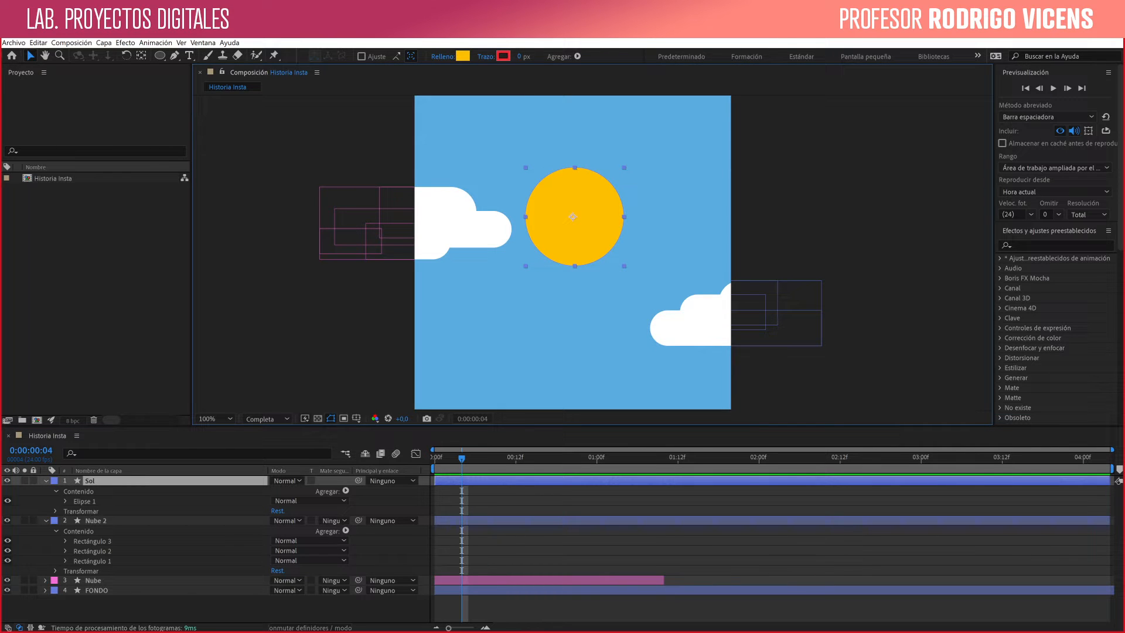
key(F2)
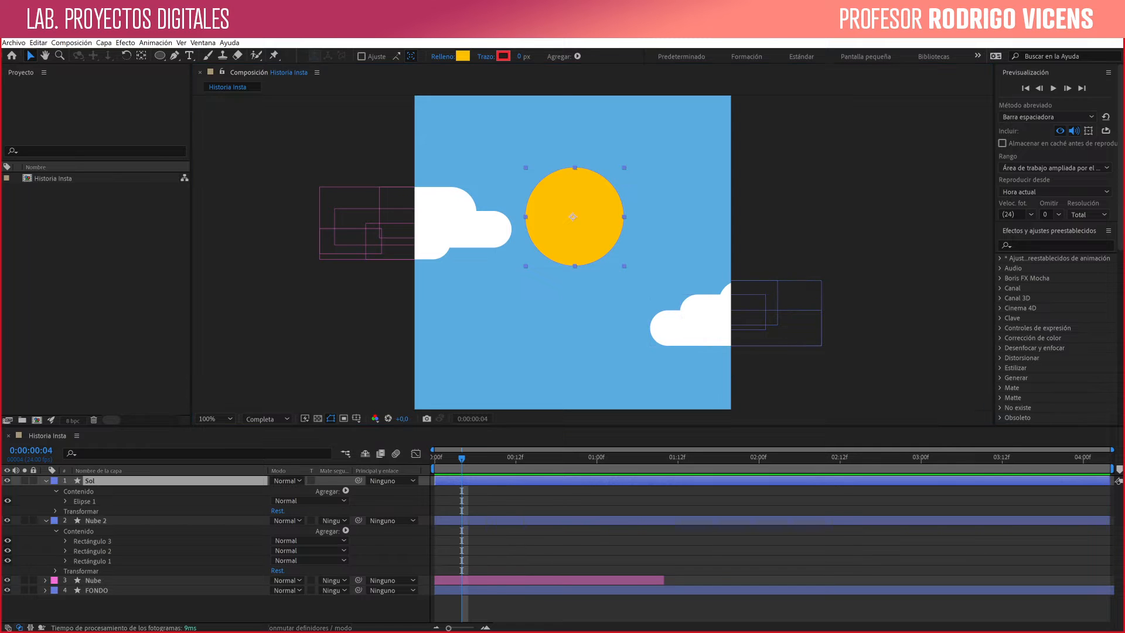
click(573, 216)
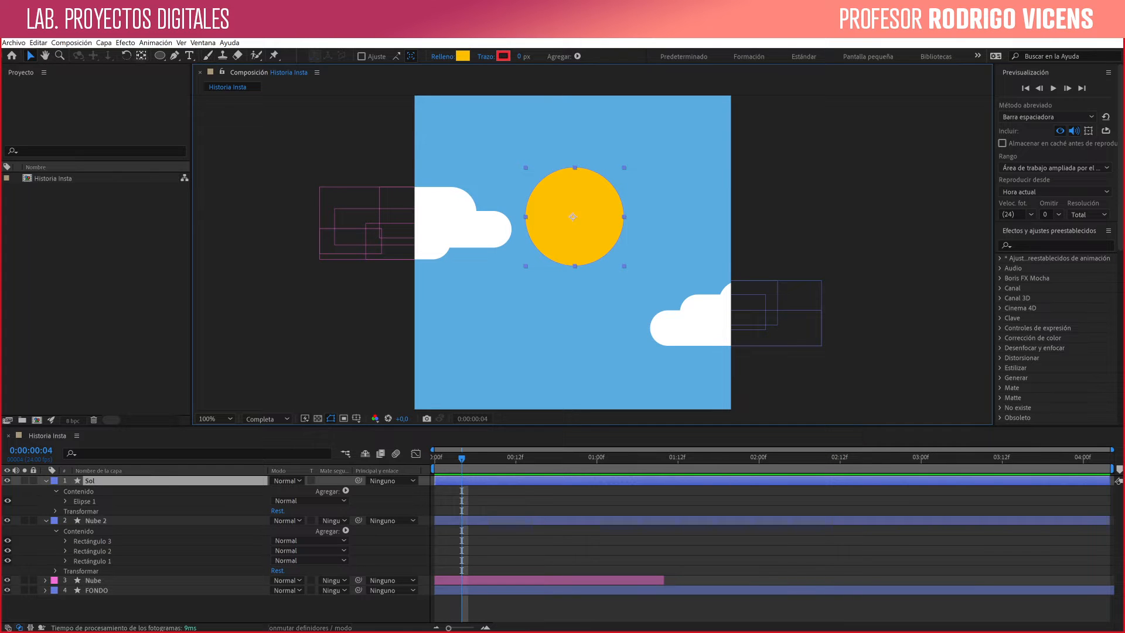
key(y)
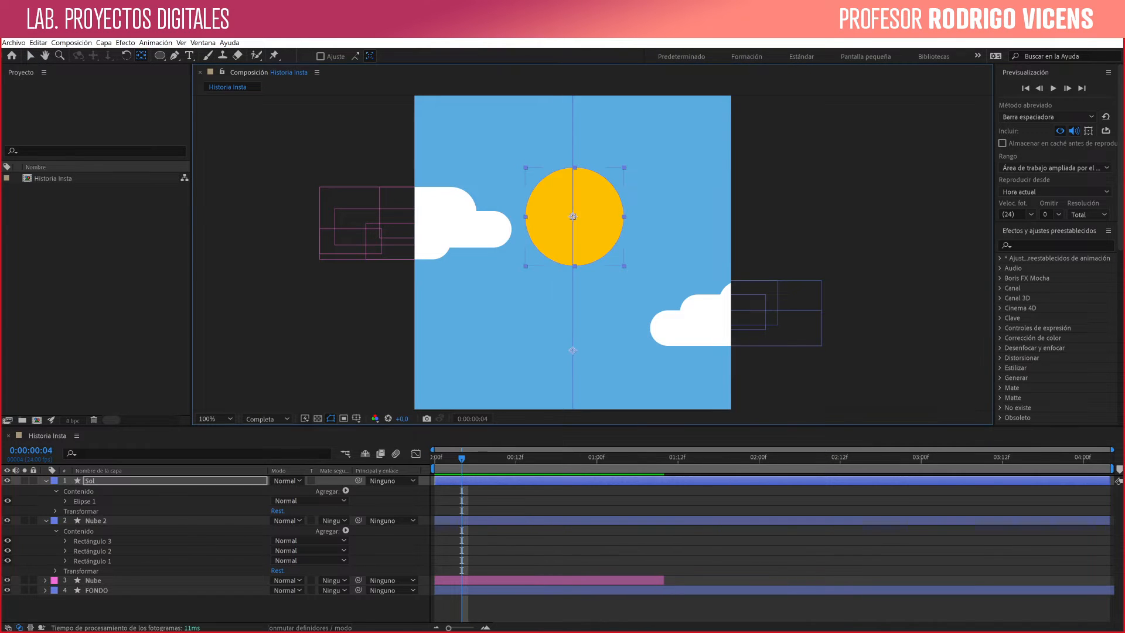
drag(573, 217, 620, 240)
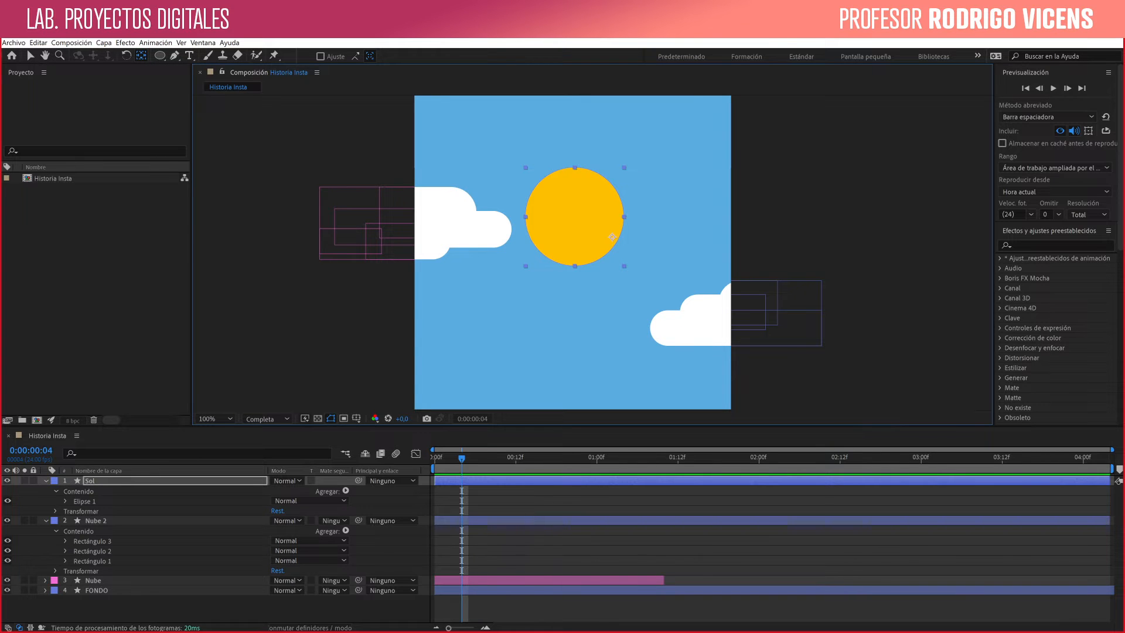
drag(613, 237, 582, 218)
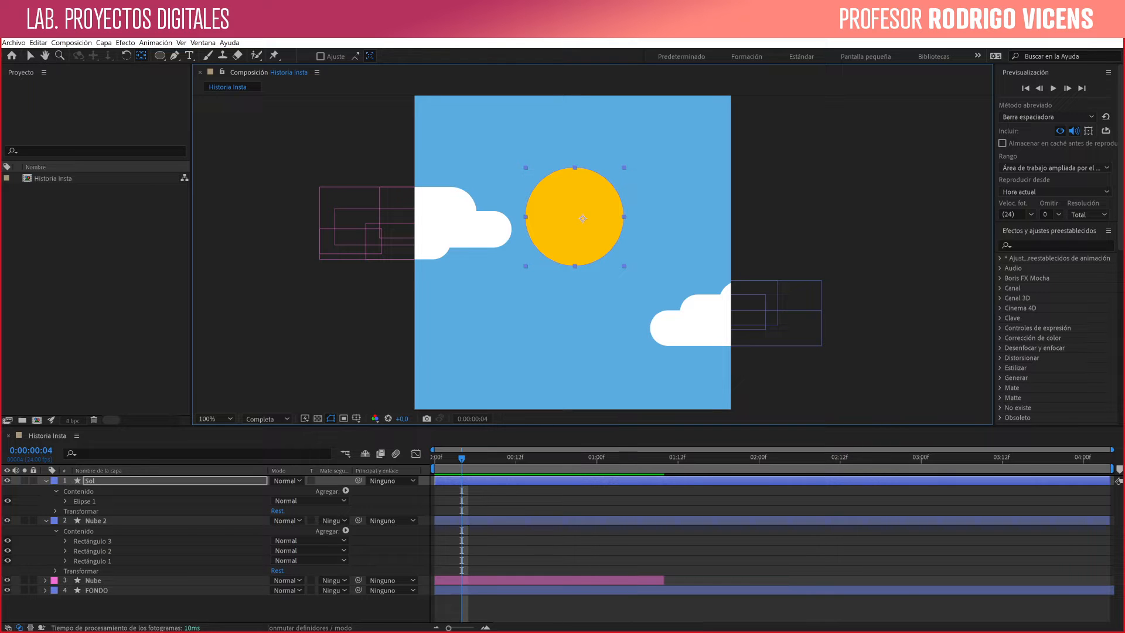
drag(580, 219, 612, 237)
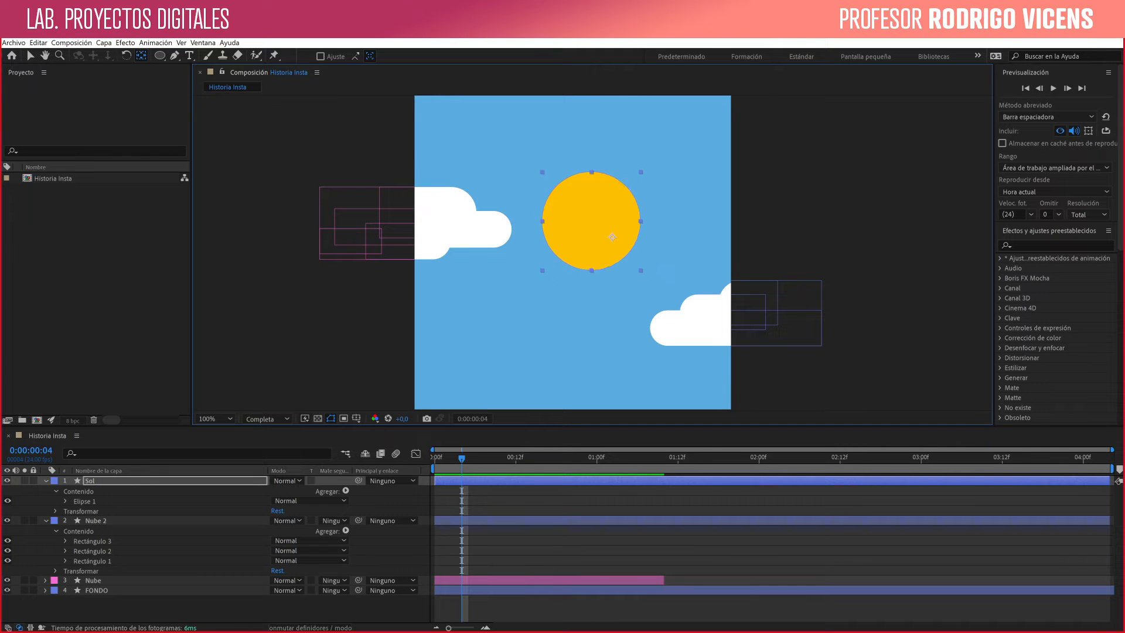
drag(612, 238, 573, 216)
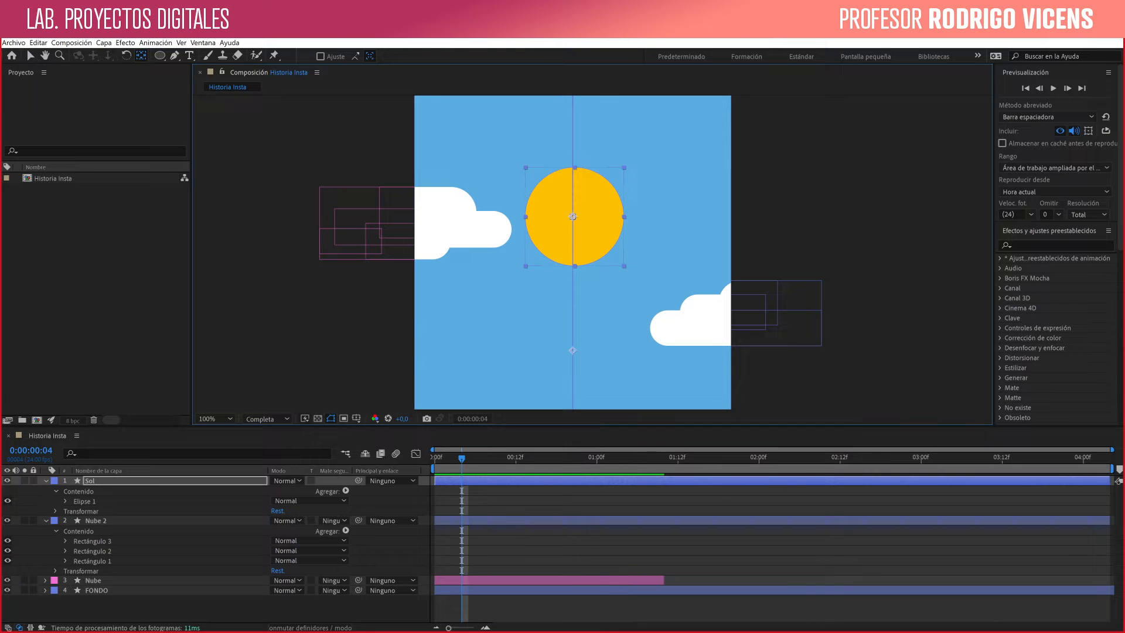
- Try the Sol layer's anchor point beyond the circle's upper-right edge and slightly off-centre, returning it to the circle's centre
drag(572, 216, 576, 214)
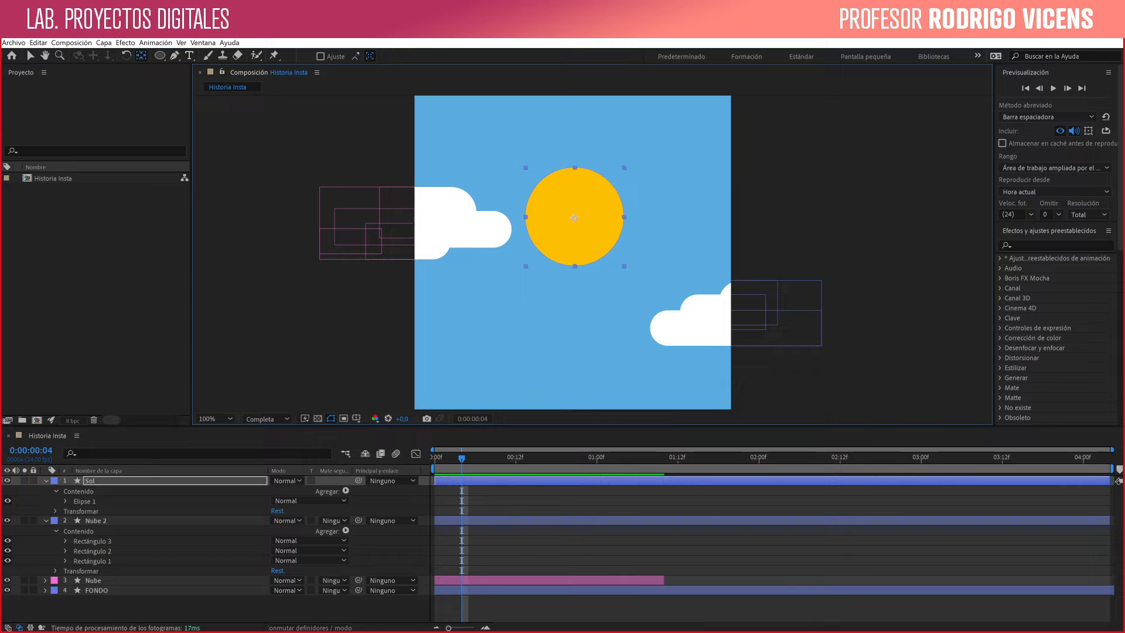
drag(572, 215, 626, 158)
drag(626, 159, 573, 216)
drag(573, 216, 583, 228)
drag(583, 229, 573, 216)
- With the Pen tool, draw a straight vertical path on the Sol layer from the circle's centre to a point above it
key(g)
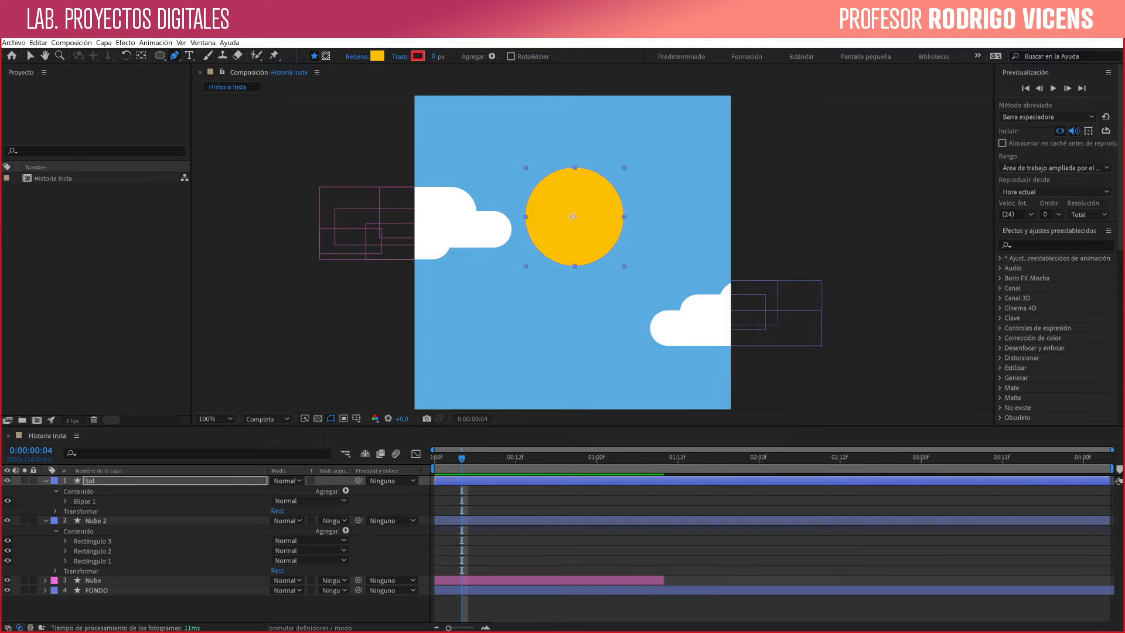
click(575, 216)
click(575, 118)
- Sample the sun's yellow (FFC000) as the ray's stroke colour and set the stroke width to 18 px
click(418, 57)
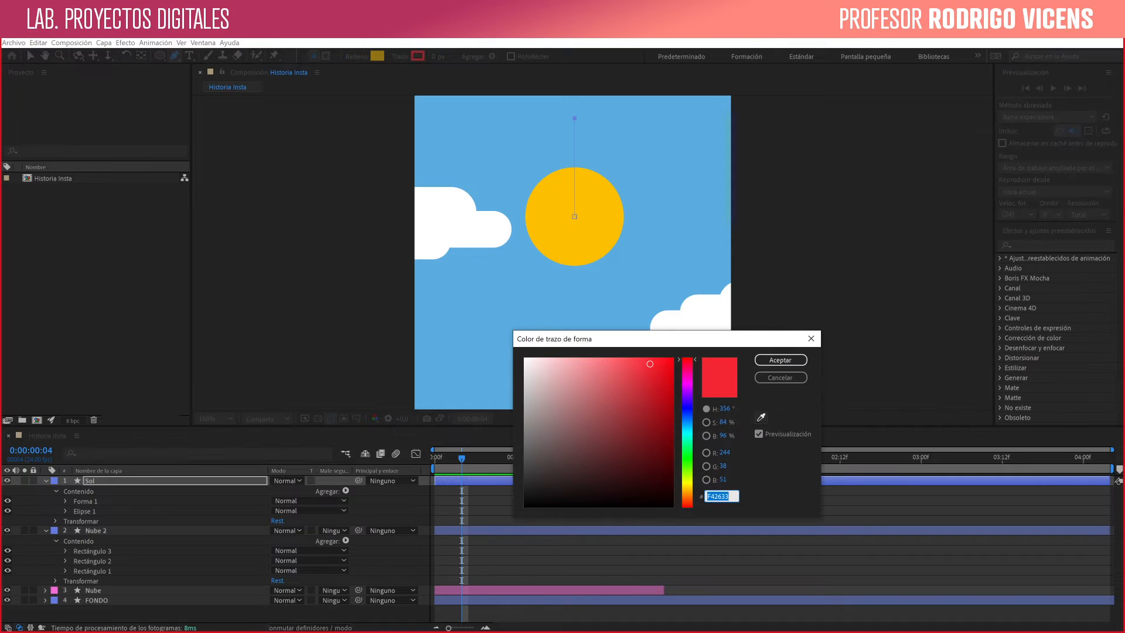
click(761, 417)
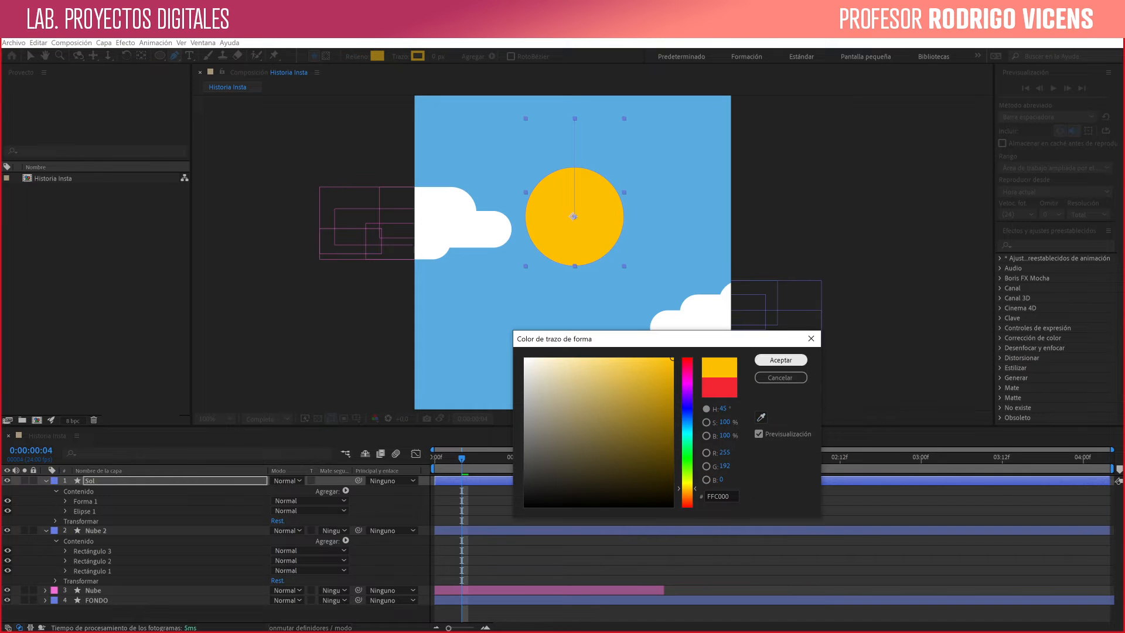
click(781, 360)
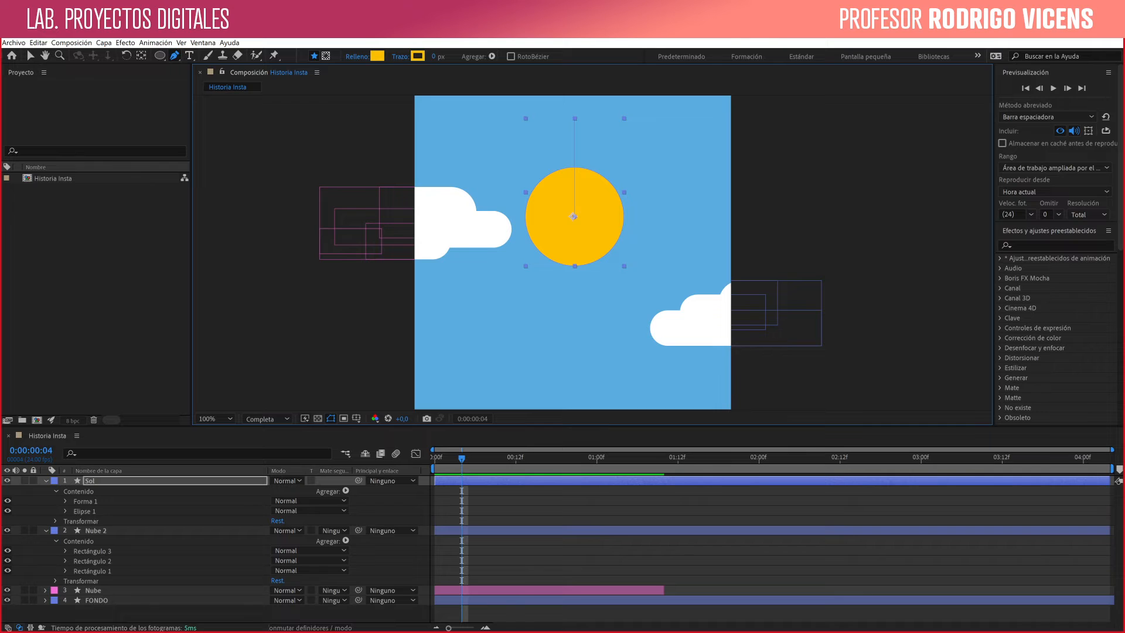
drag(434, 57, 439, 57)
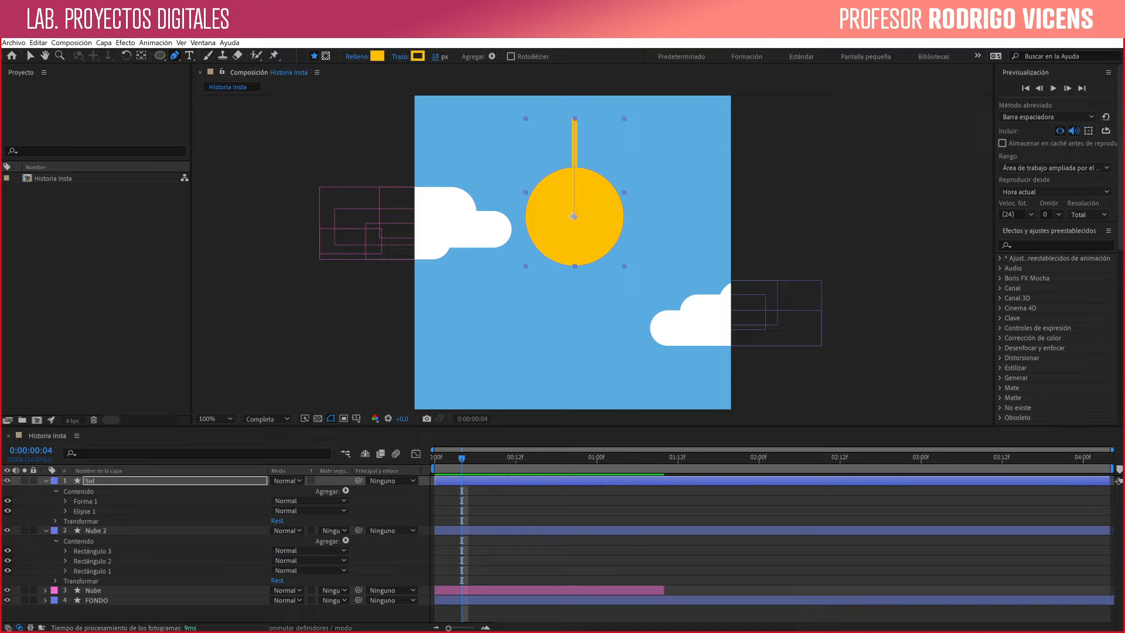
- Set the line cap of Forma 1's stroke on the Sol layer to round (Fin redondo)
click(217, 613)
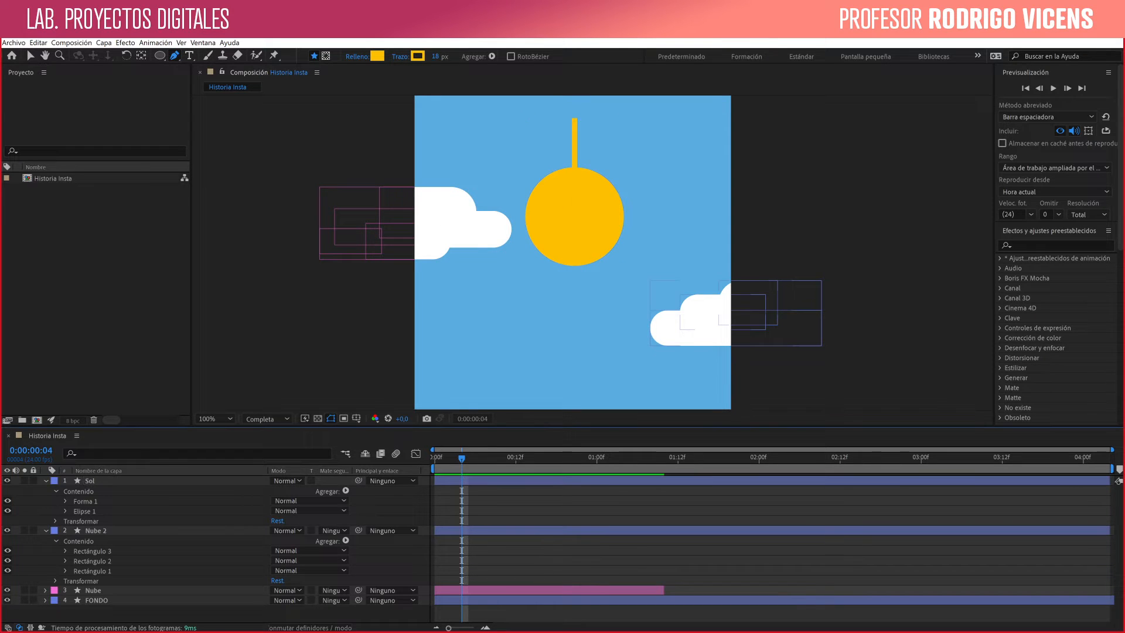
click(574, 209)
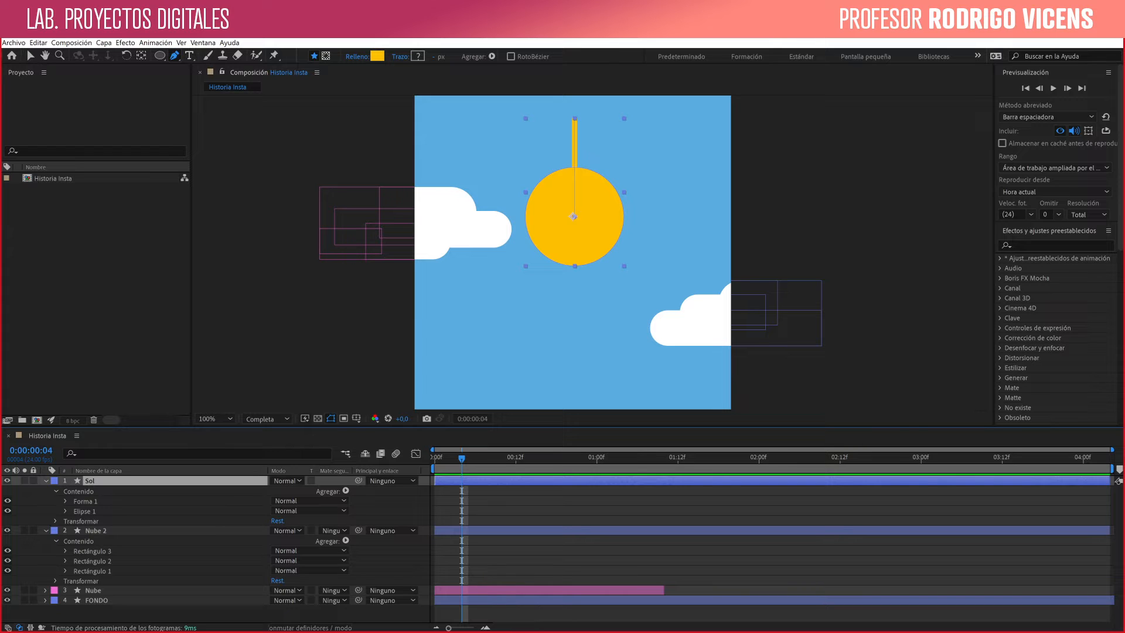
click(65, 501)
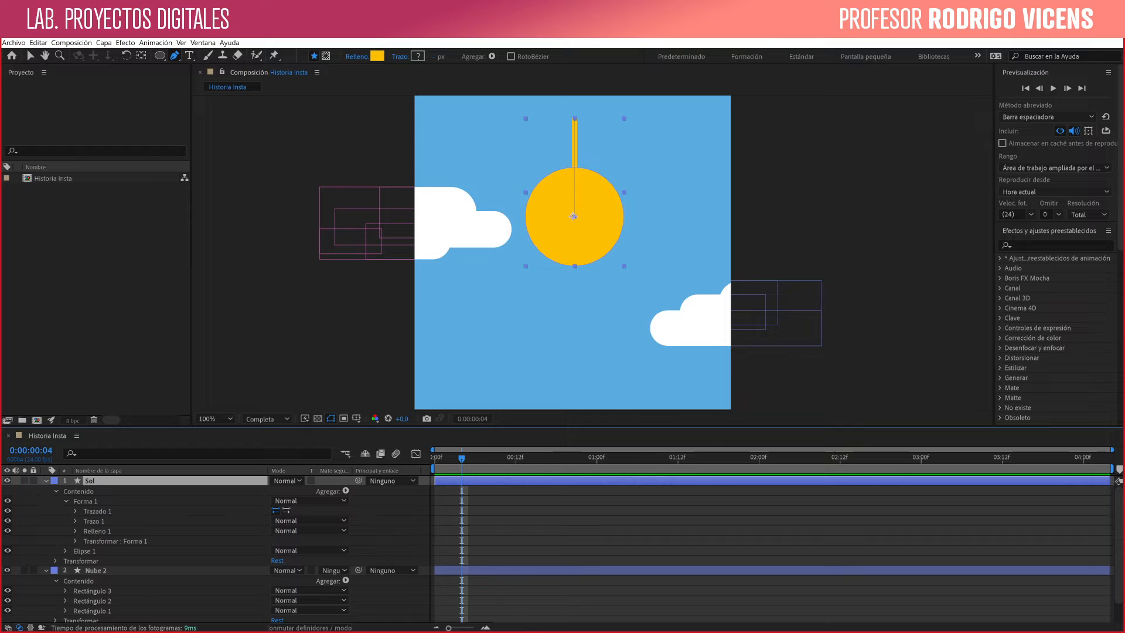
click(76, 521)
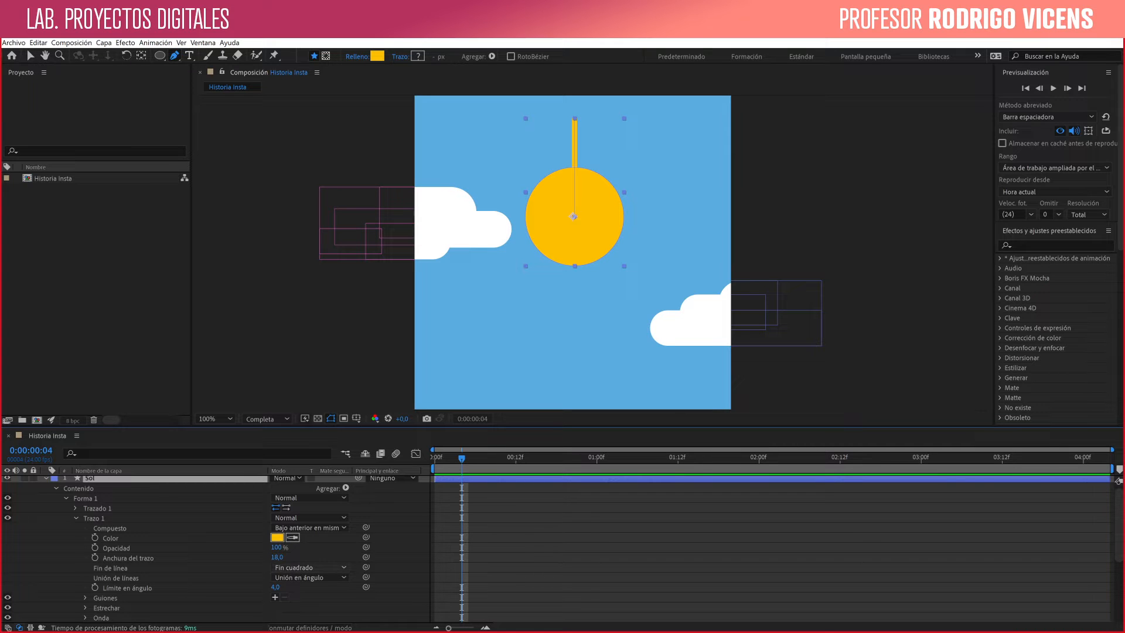
click(308, 567)
click(304, 585)
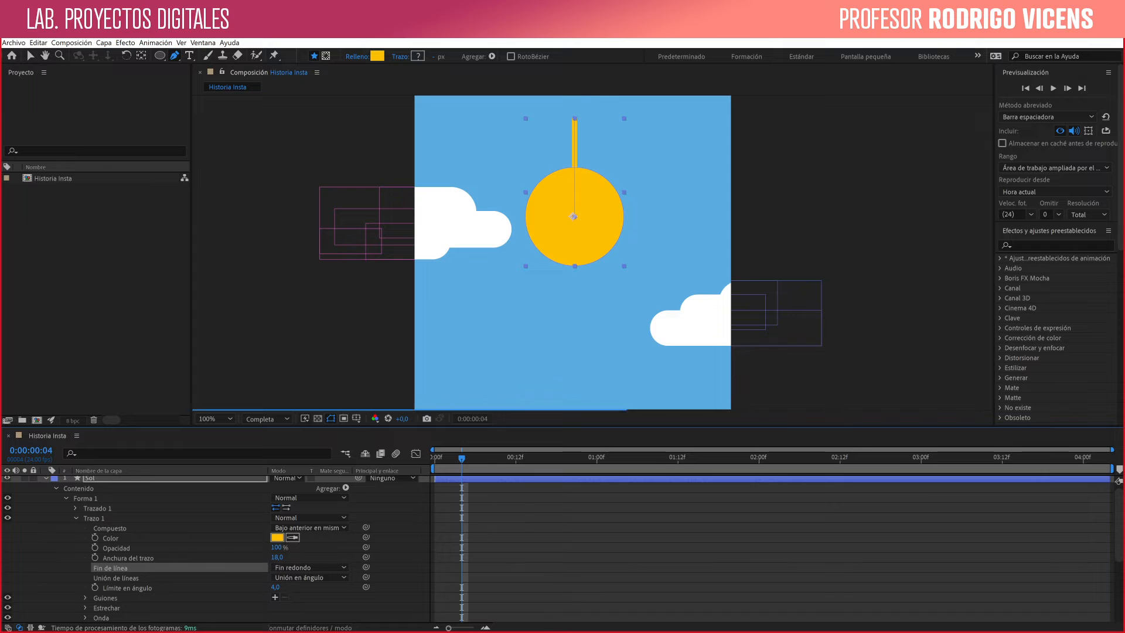
key(ctrl+shift+a)
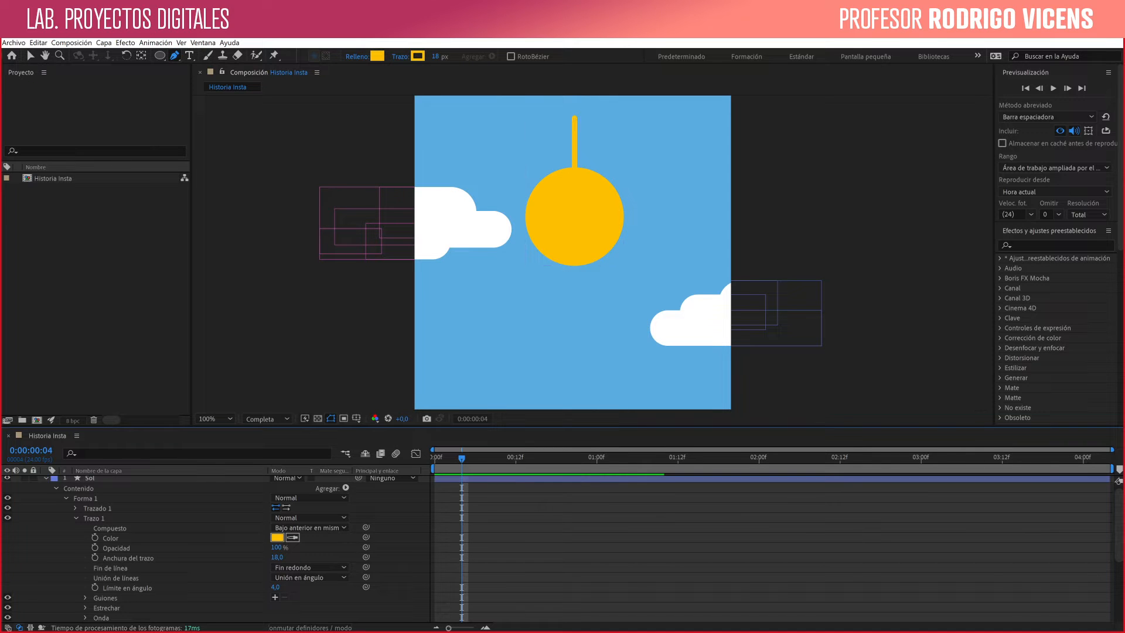
- Rename the Sol layer's Forma 1 group as Rayo
key(v)
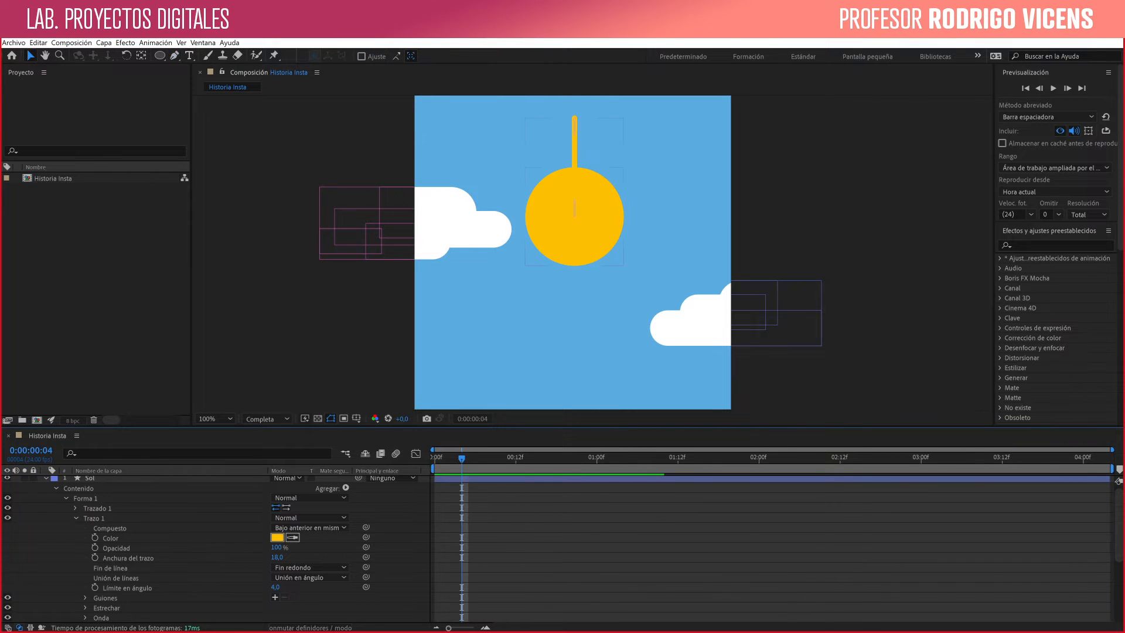
click(574, 216)
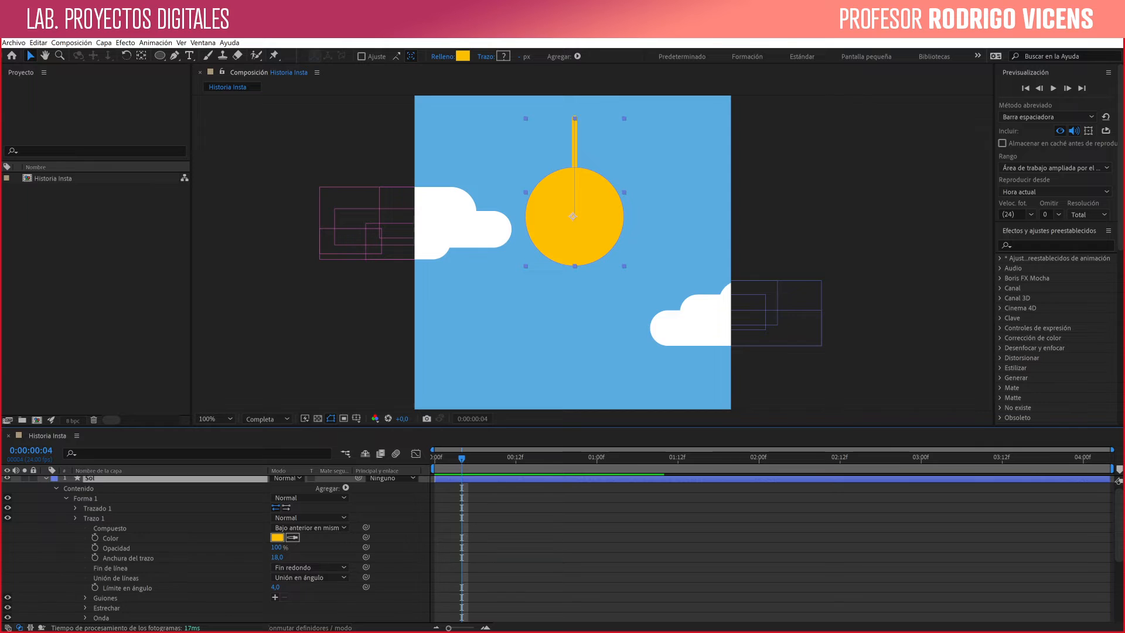
double_click(573, 216)
key(Return)
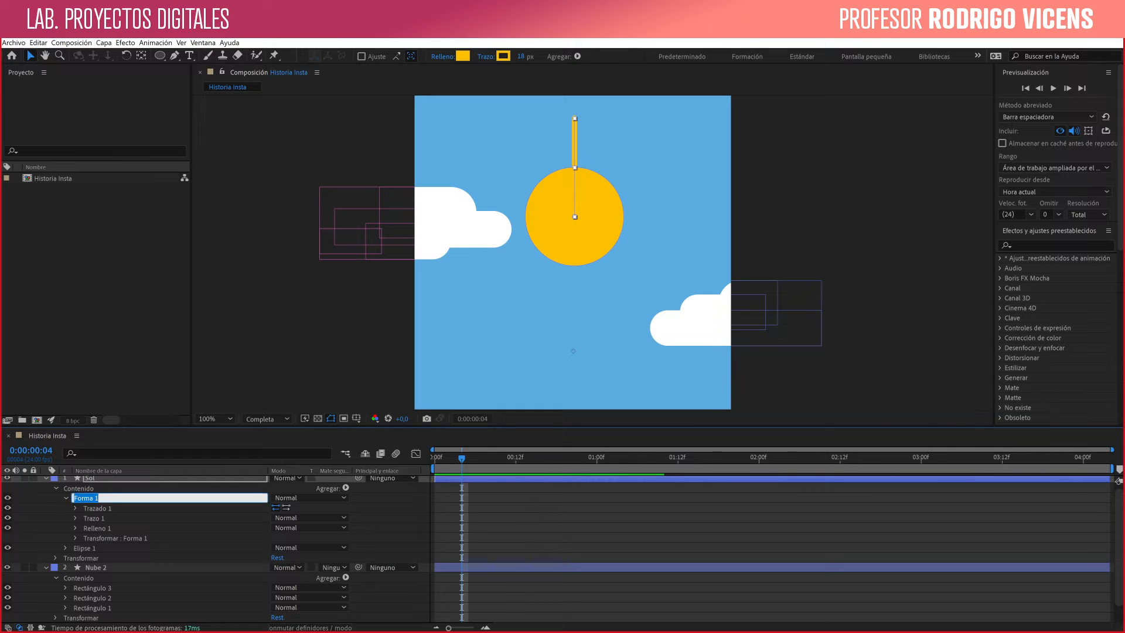
text(Rayo)
key(Return)
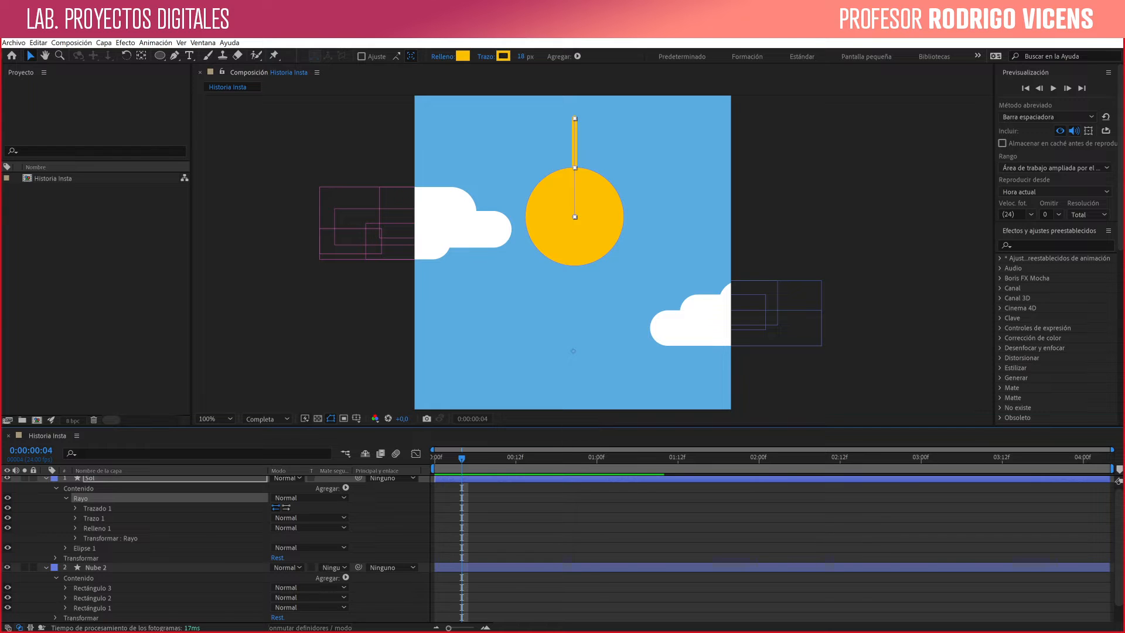
click(65, 498)
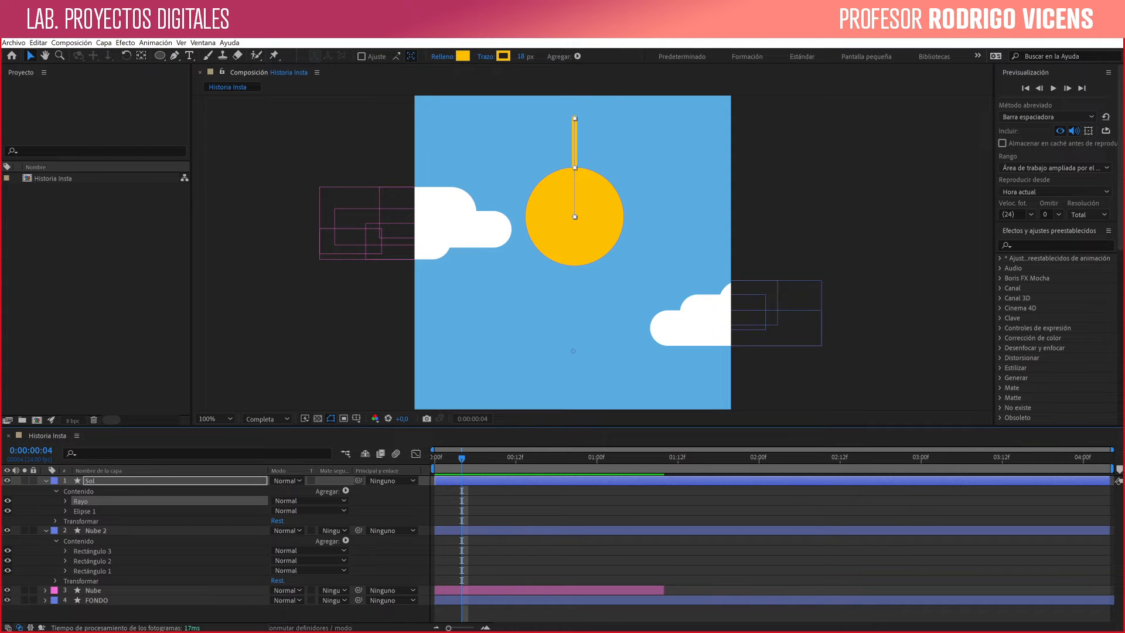
- Add a Repeater (Repetidor) to the Rayo group and set its copies to 10
click(345, 491)
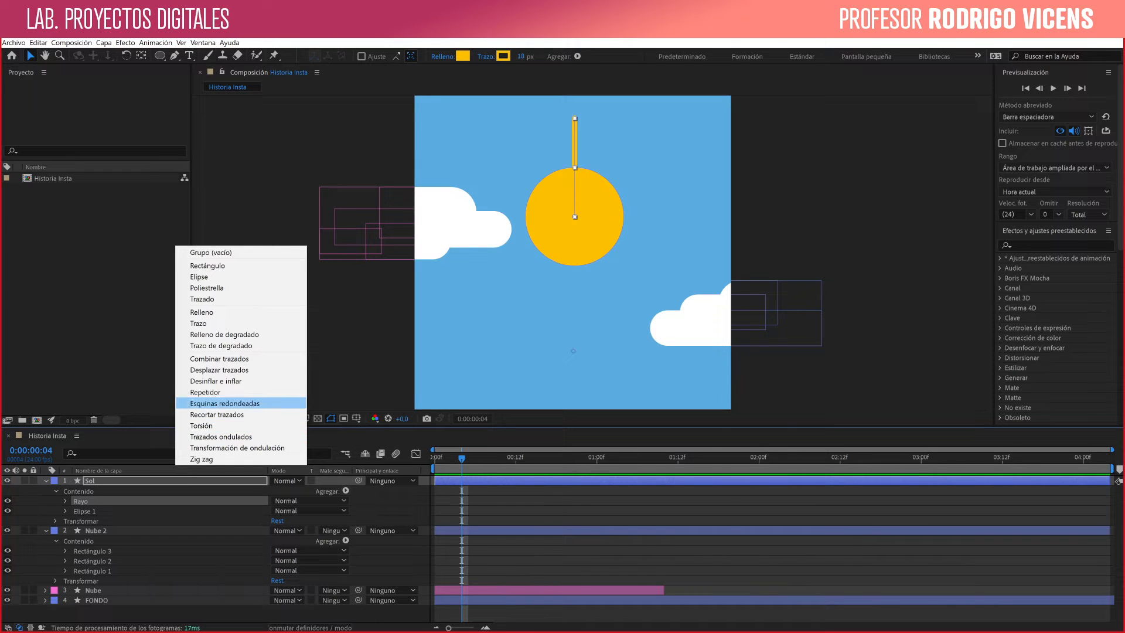
click(205, 392)
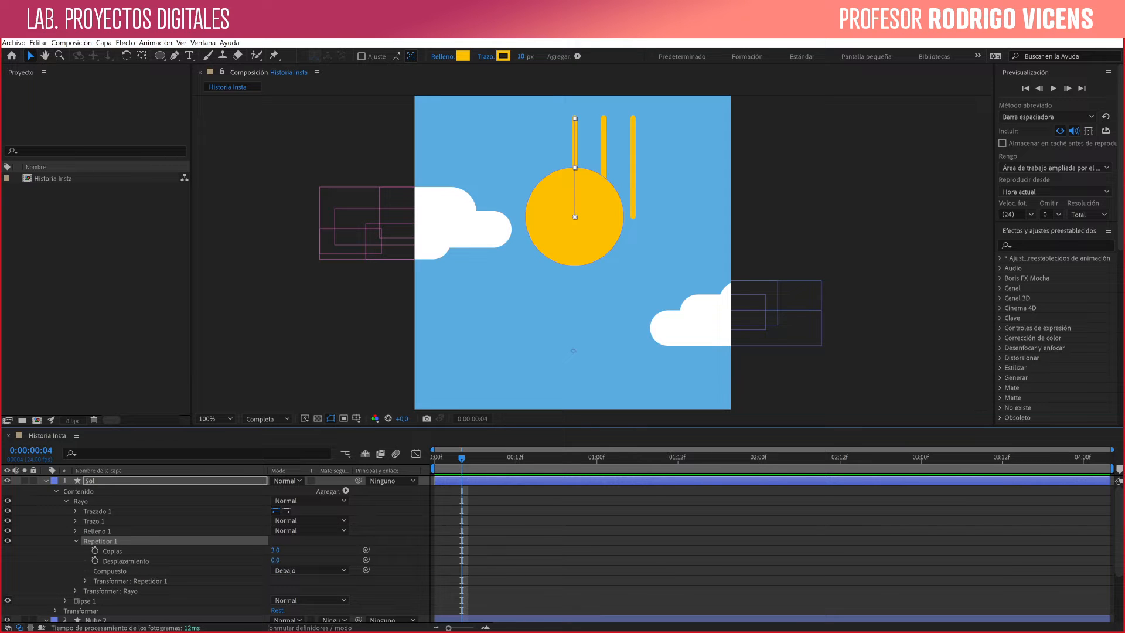
click(275, 550)
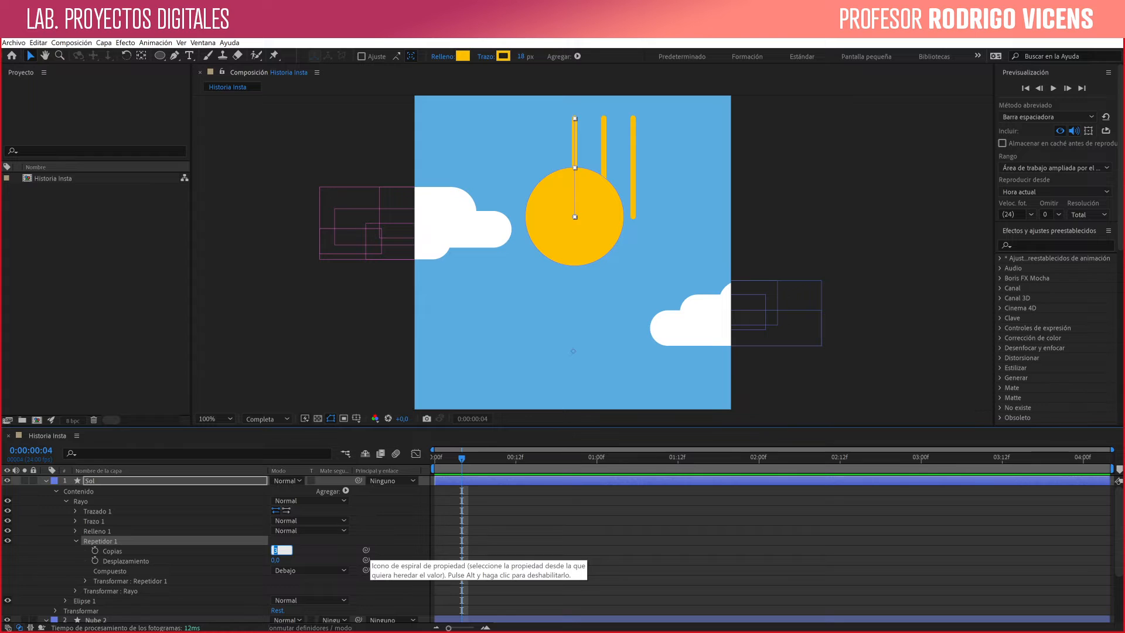
text(10)
key(Return)
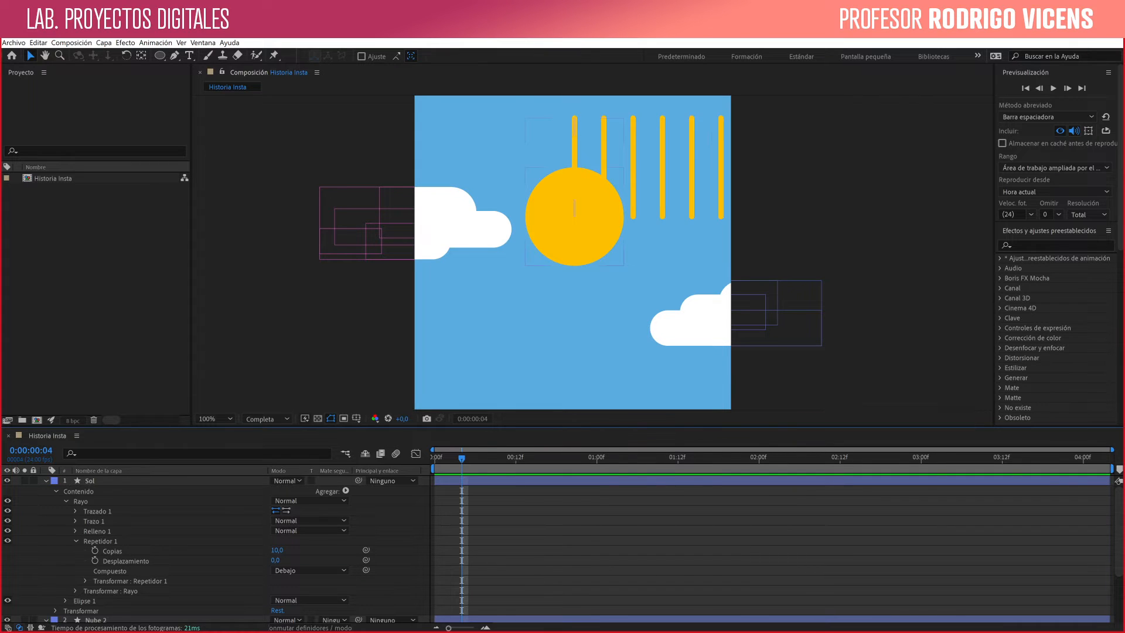
- In the repeater's transform, set the X position to 0 and the rotation to 36°
click(100, 540)
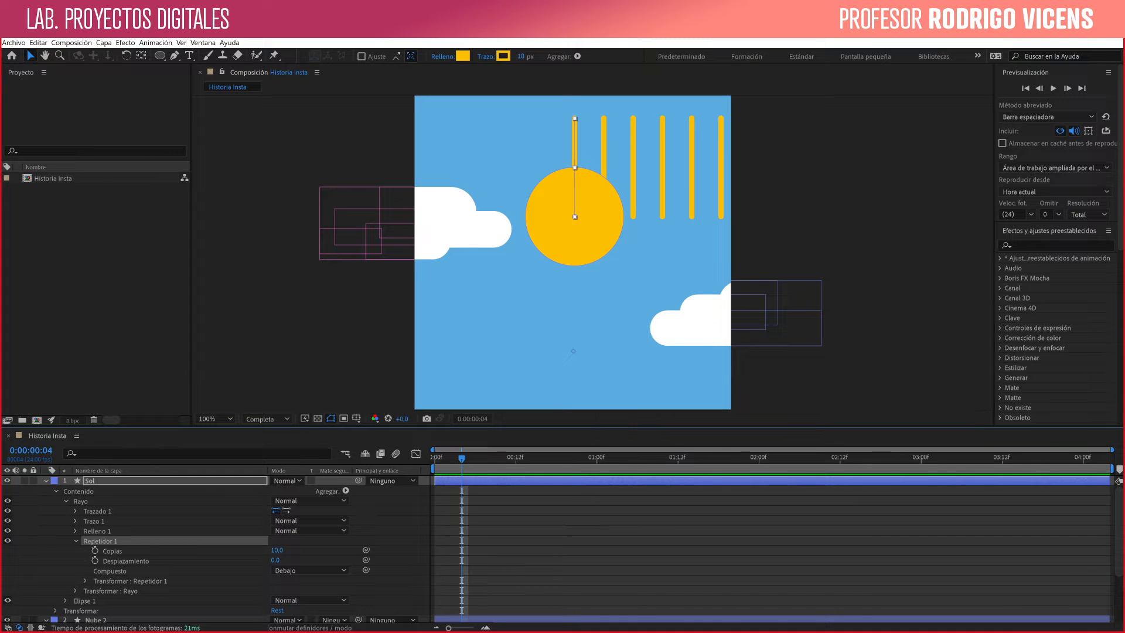
click(85, 580)
scroll(85, 580, down, 3)
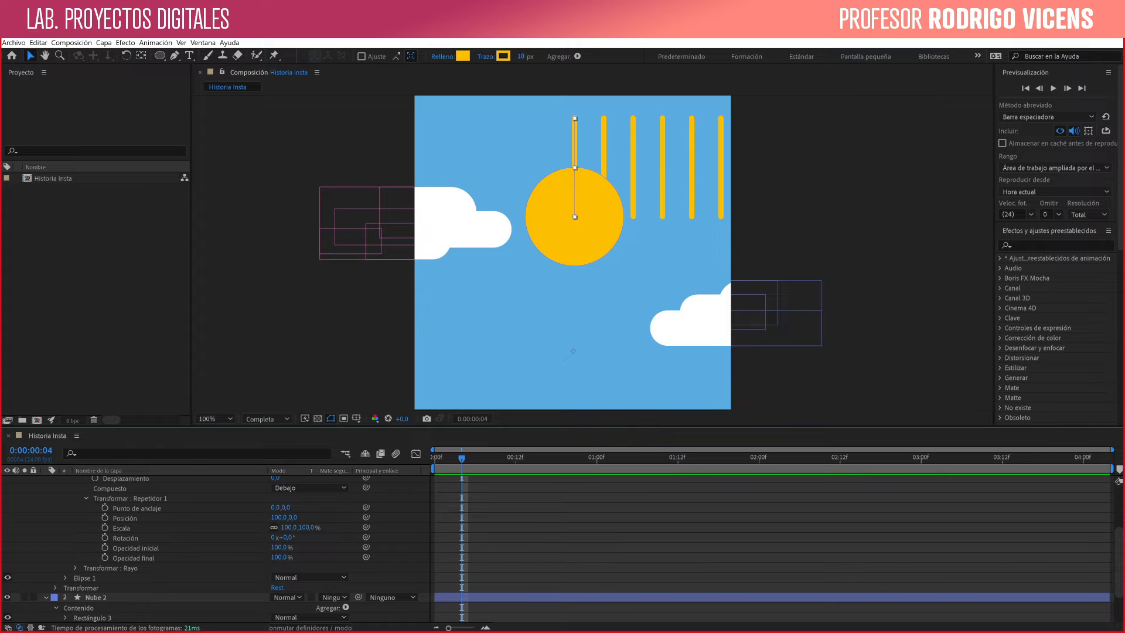
click(279, 518)
text(0)
key(Return)
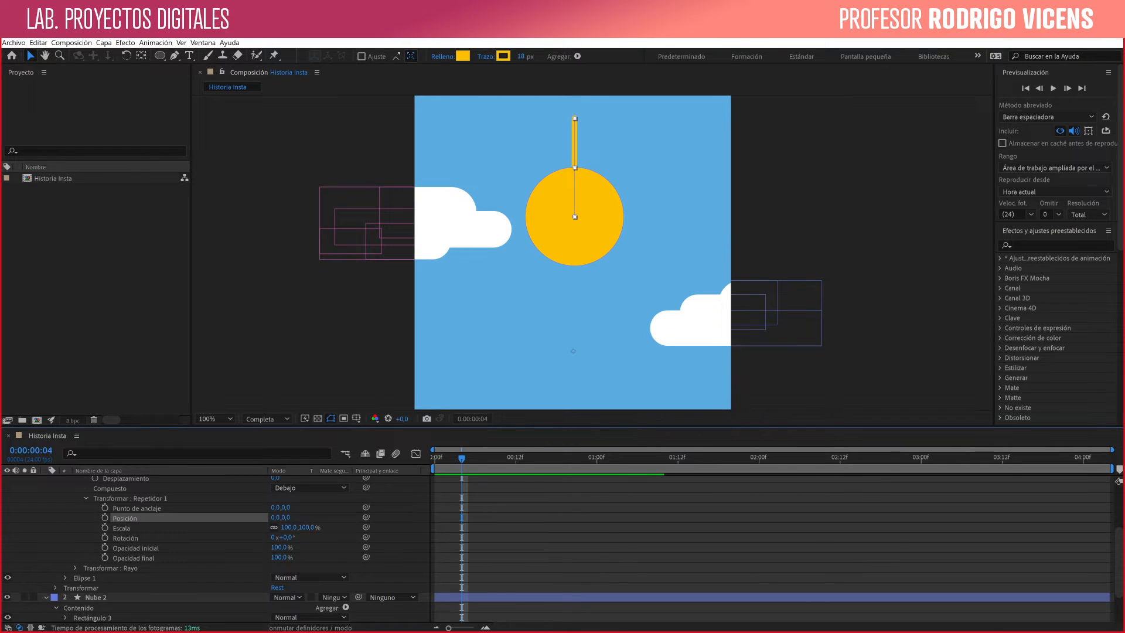
click(284, 537)
text(36)
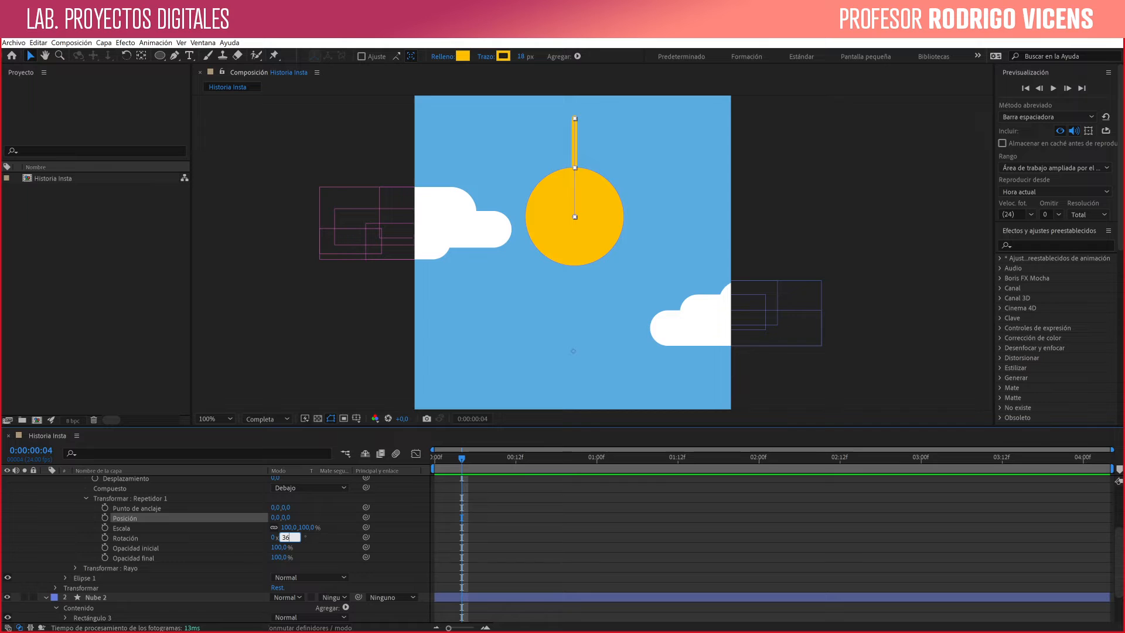
key(Return)
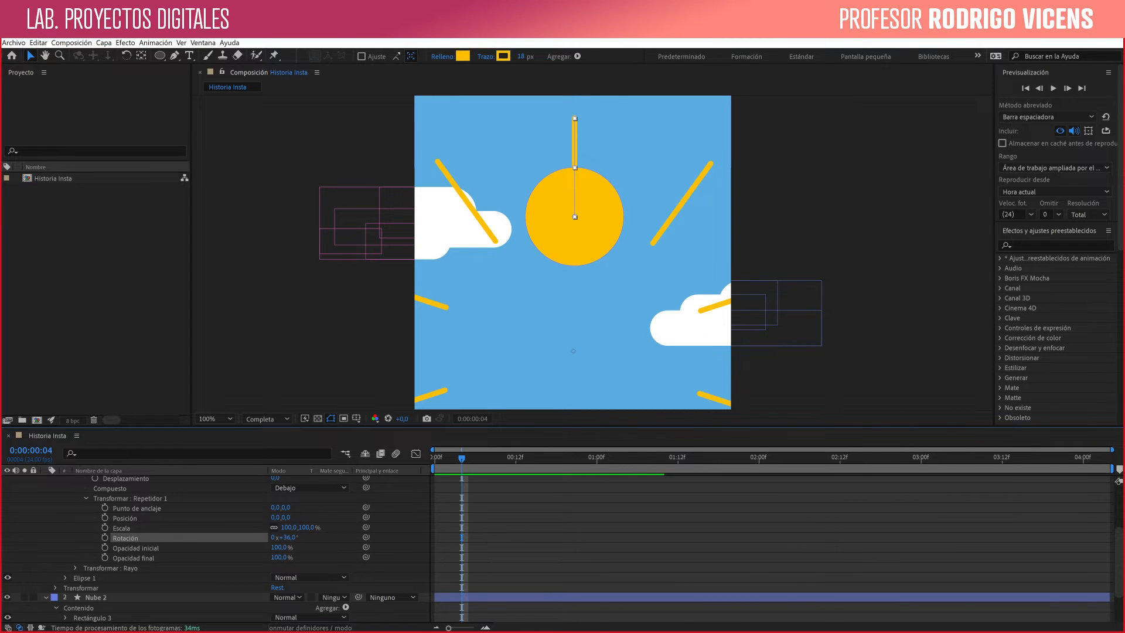
- Move the Rayo group straight up and nudge it sideways so the repeated rays centre on the sun circle
drag(575, 143, 576, 9)
key(Left)
key(Left)
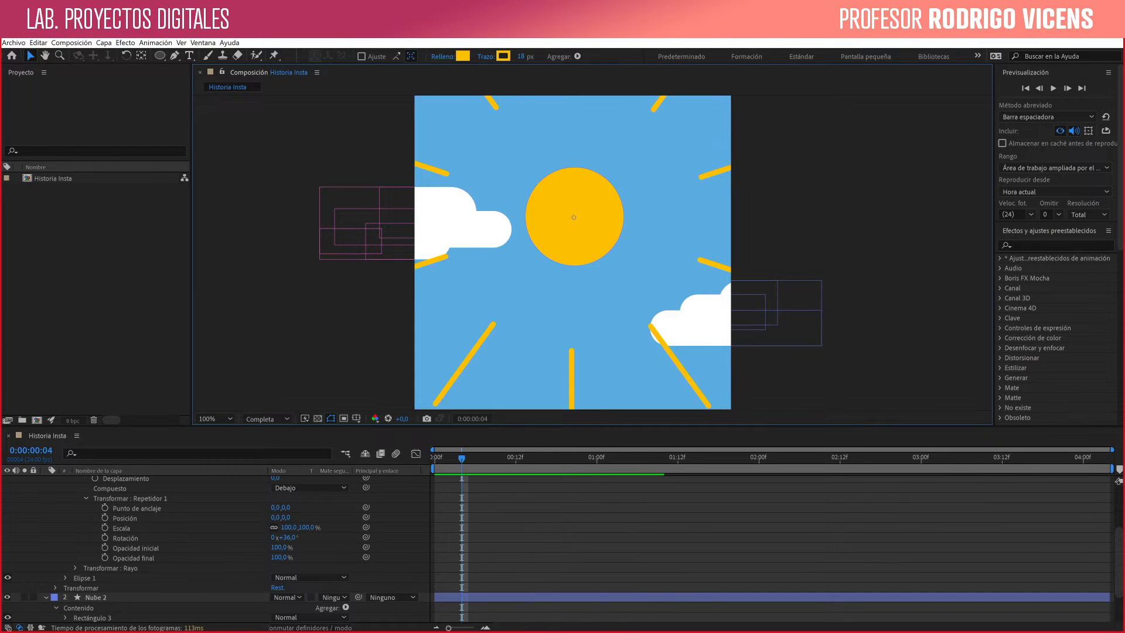
- Move the ray's path down toward the sun's centre until the repeated rays radiate directly from the circle's edge
key(space)
drag(573, 252, 579, 229)
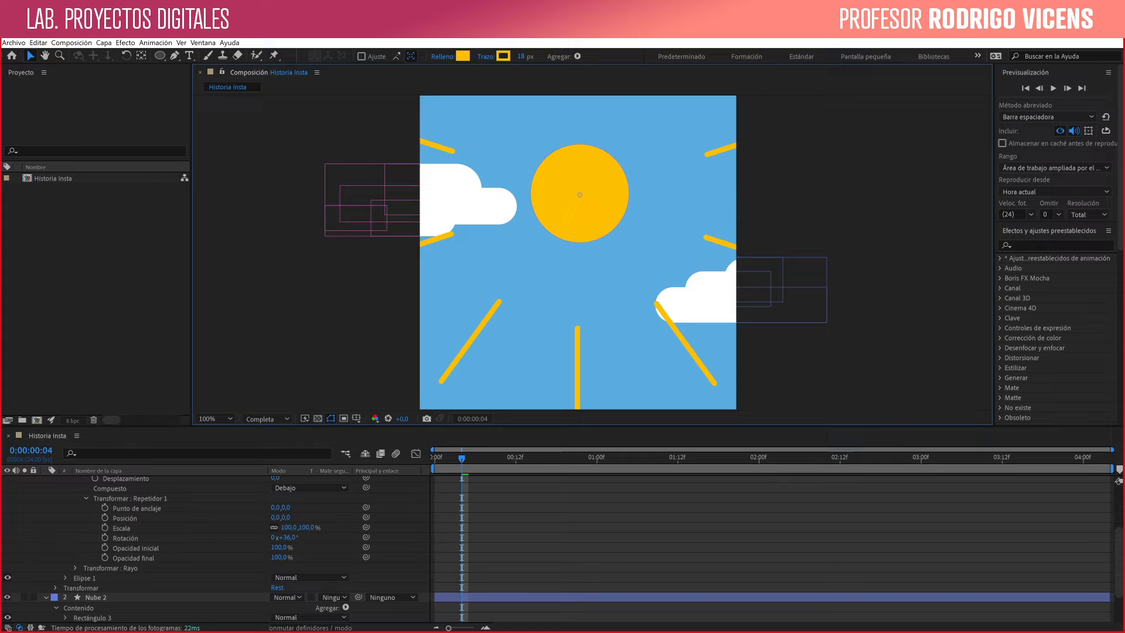
key(space)
drag(580, 195, 562, 285)
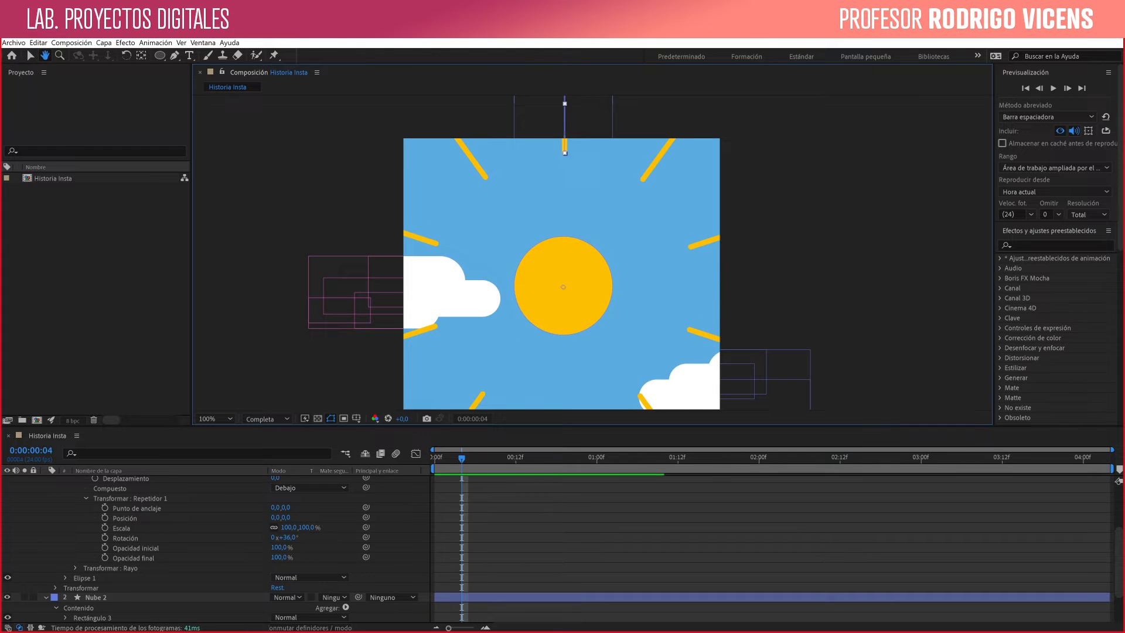
drag(564, 130, 564, 223)
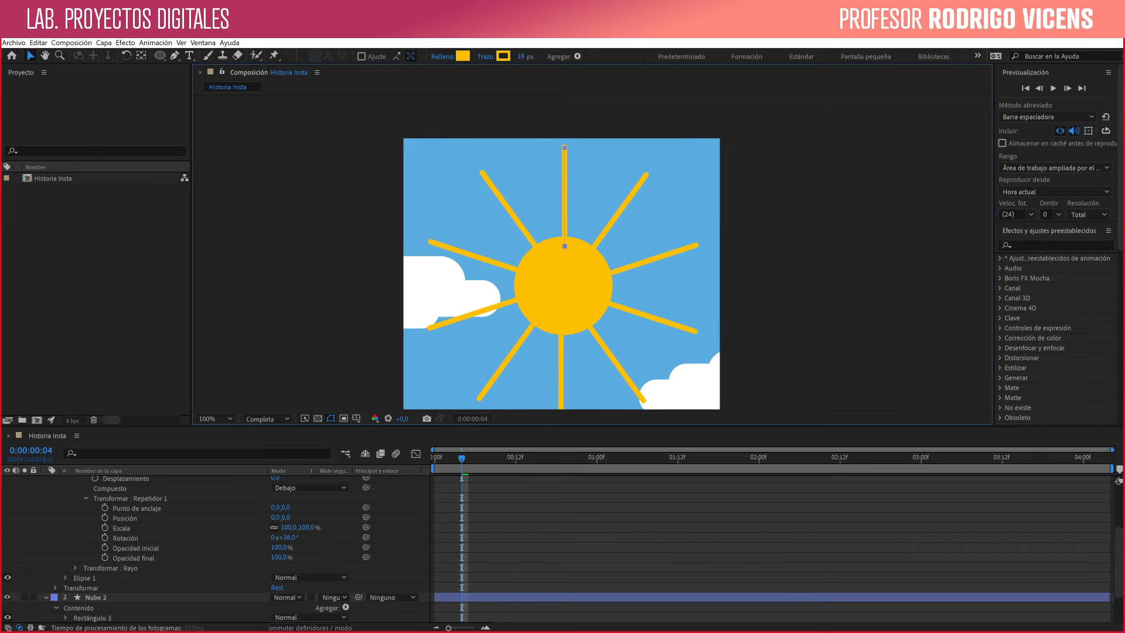
key(shift+Down)
key(shift+Down)
key(shift+Down)
key(shift+Down)
key(shift+Down)
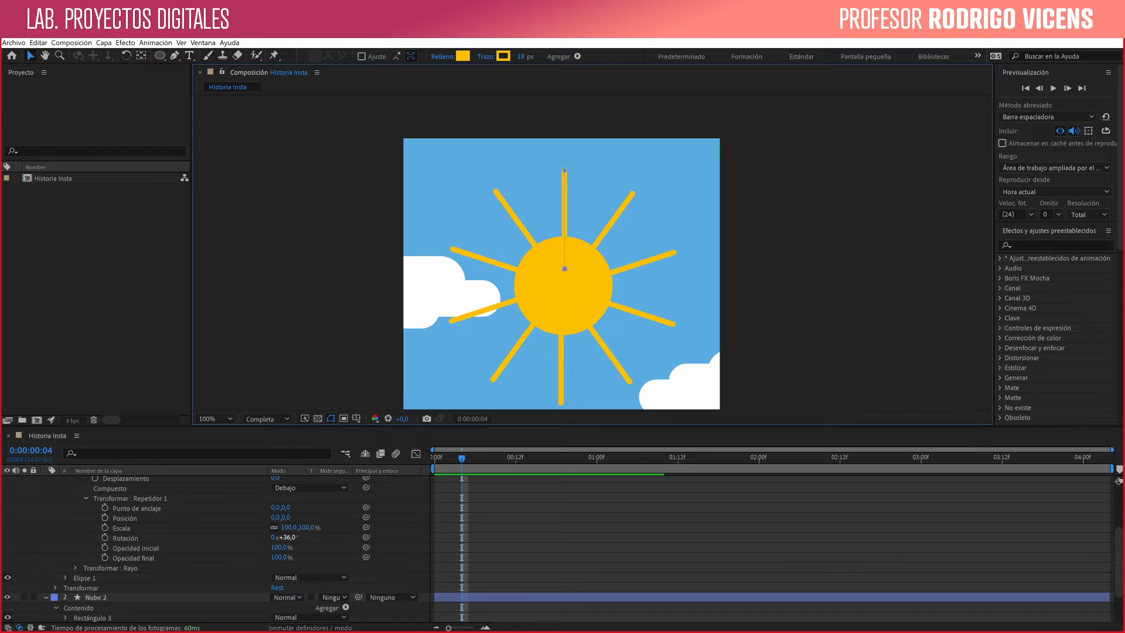
- Enter the repeater's rotation as the expression 360/10
click(288, 538)
text(3)
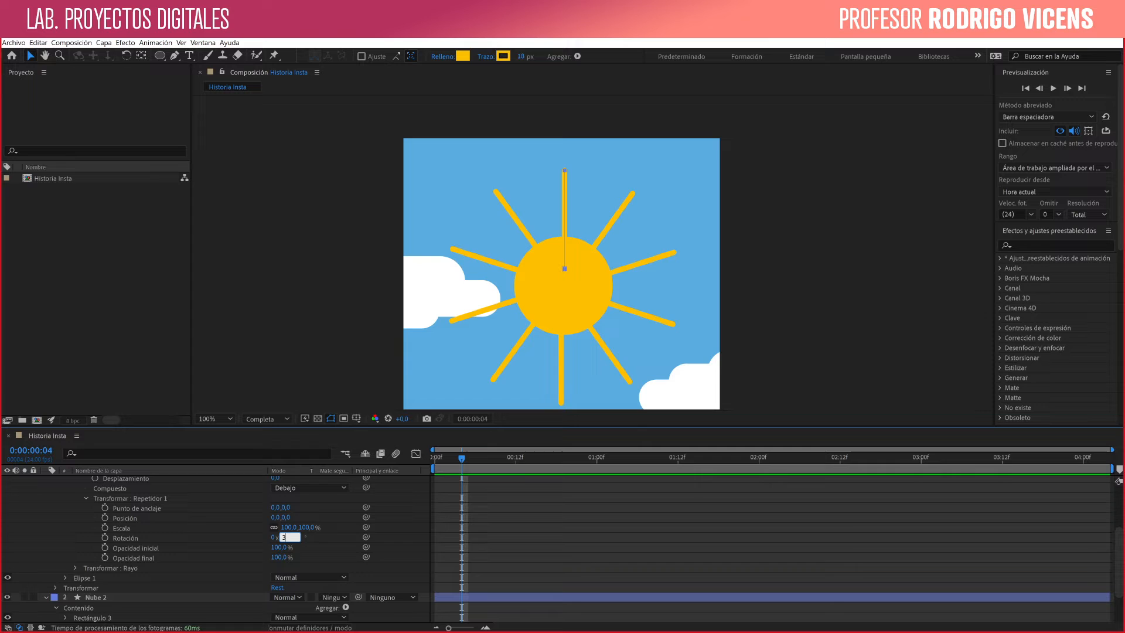
text(60/10)
key(Return)
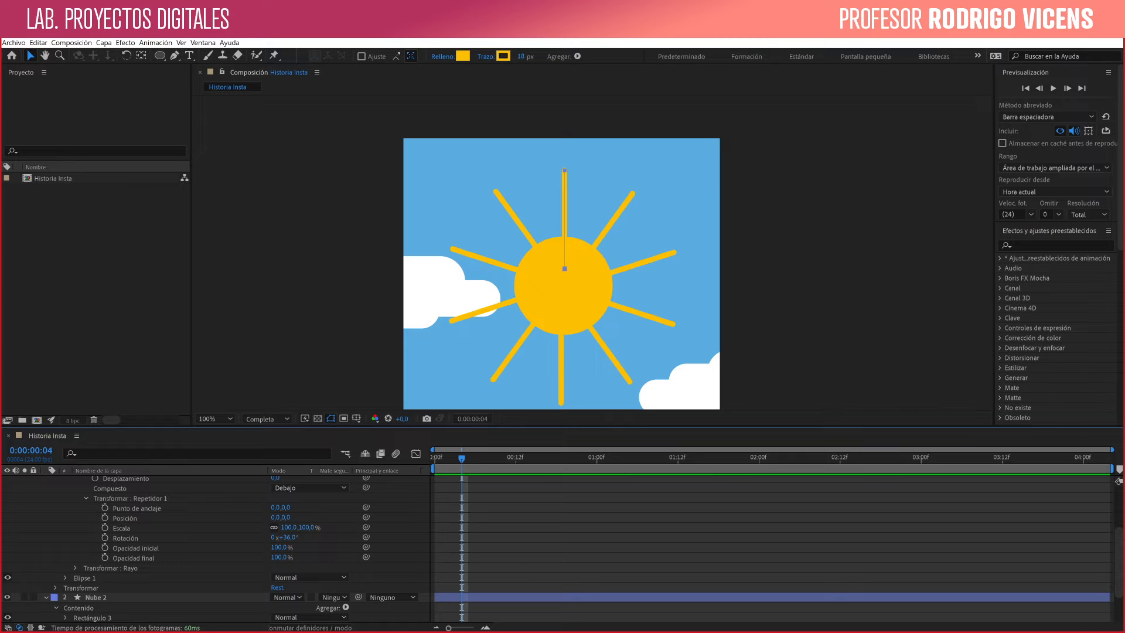
- Add dashes to the Rayo stroke with a dash length (Guión) of 32 and a gap (Espacio) of 36
scroll(235, 548, up, 3)
click(75, 521)
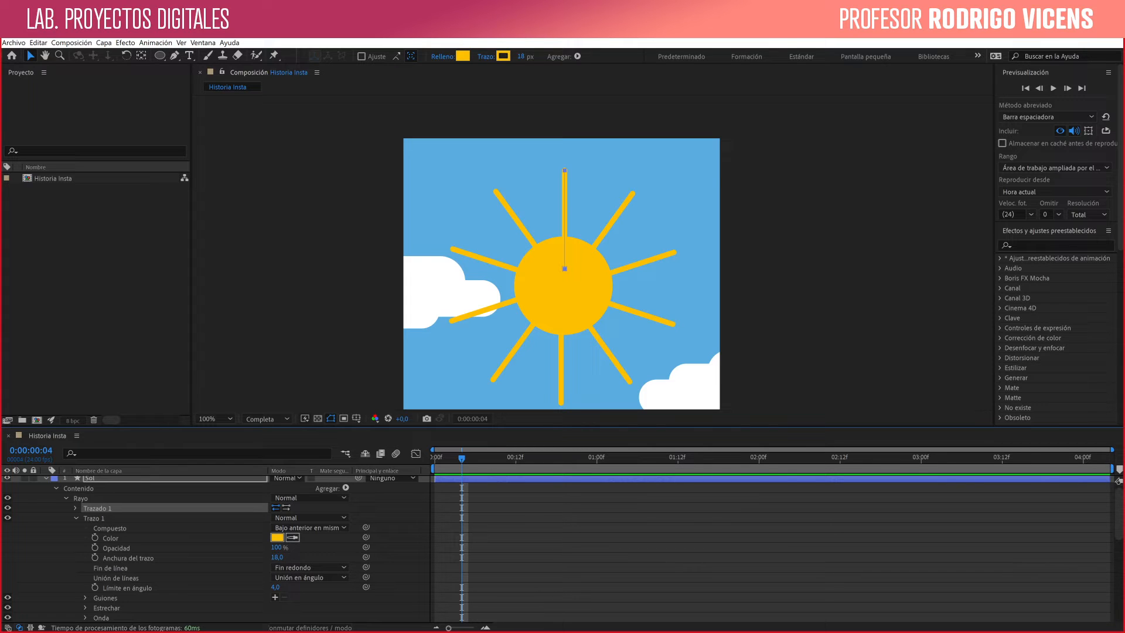
click(275, 597)
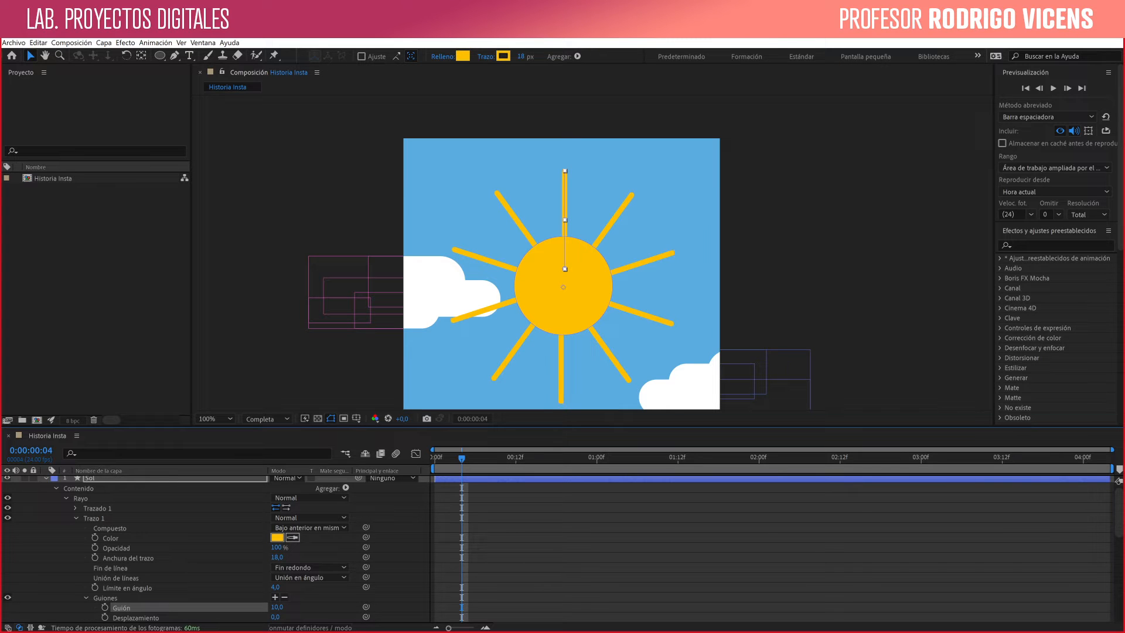
scroll(211, 548, down, 2)
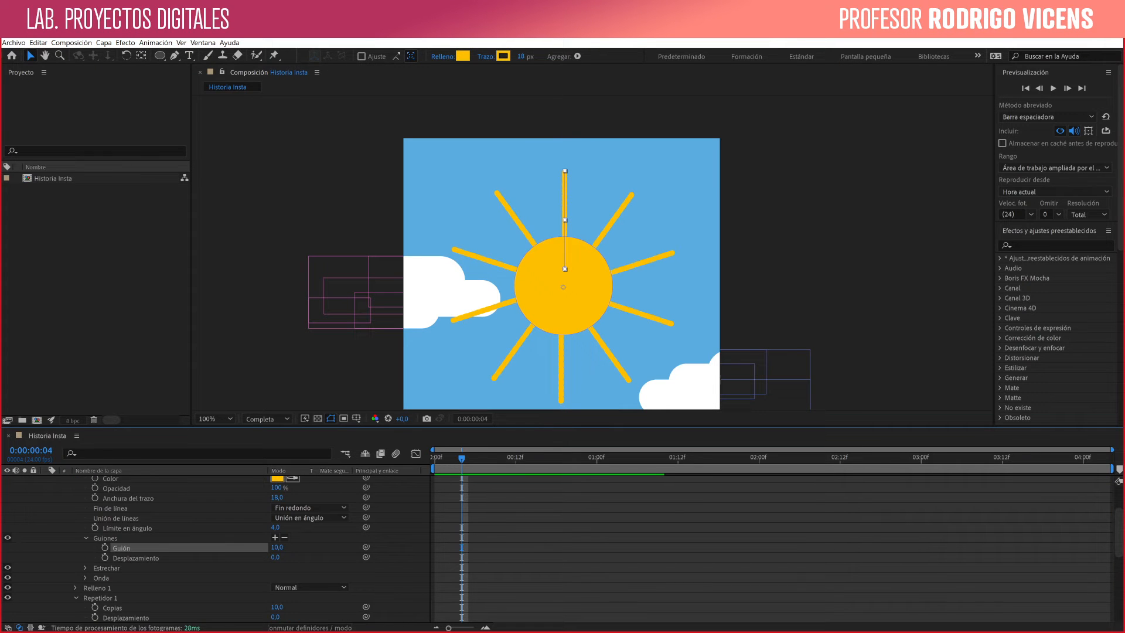
drag(276, 546, 282, 546)
drag(284, 547, 290, 546)
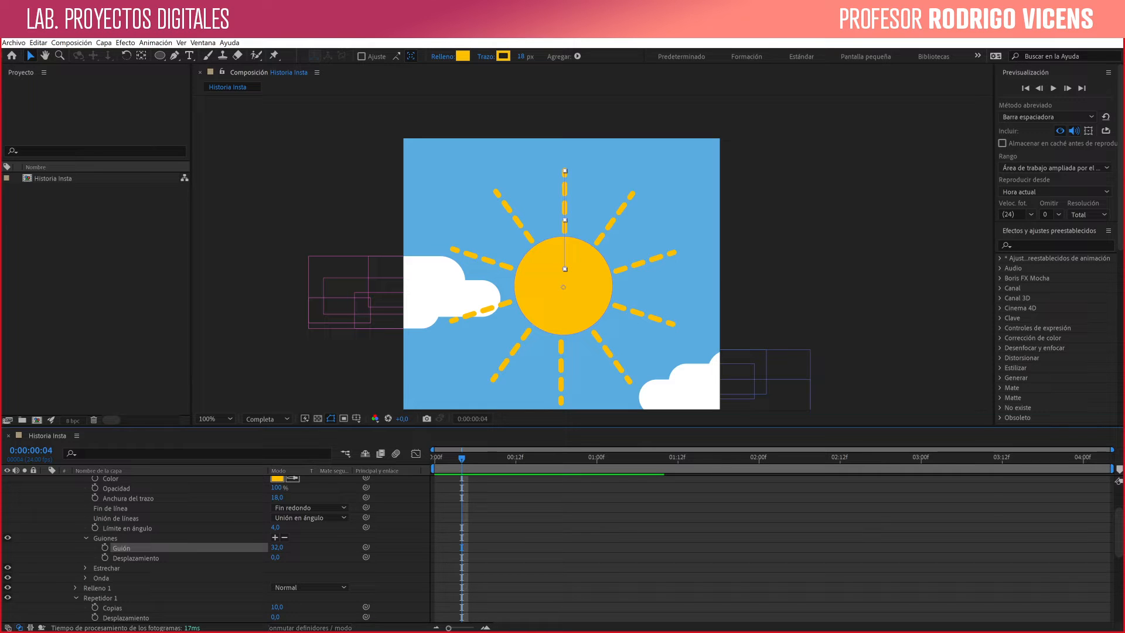
click(275, 538)
drag(276, 557, 292, 557)
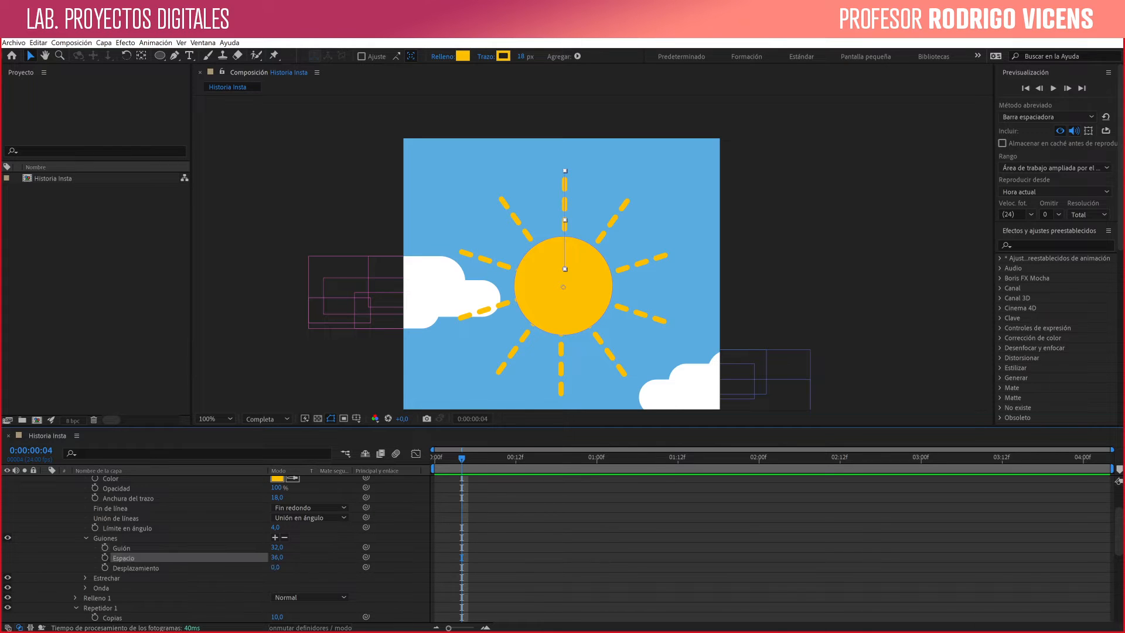
click(105, 547)
key(ctrl+shift+a)
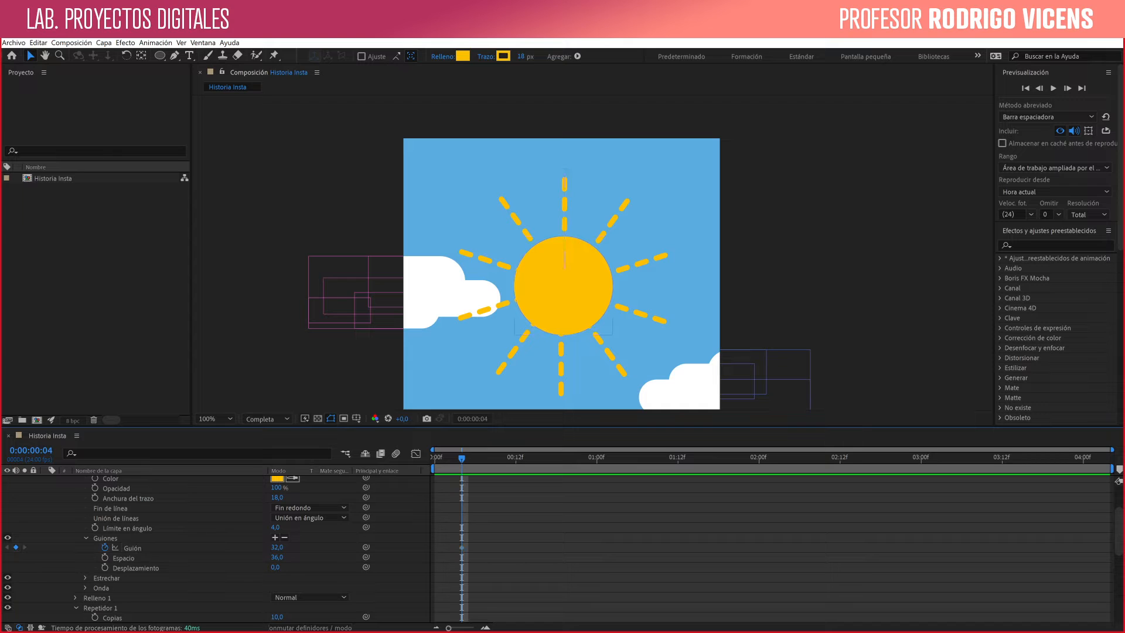
drag(462, 458, 488, 458)
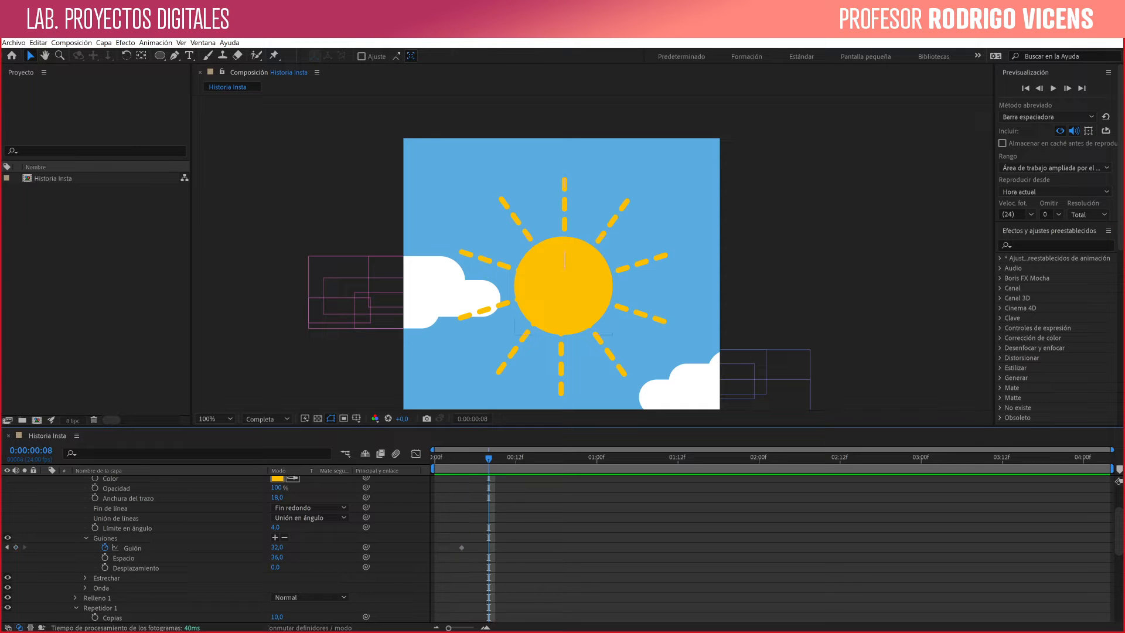
click(133, 547)
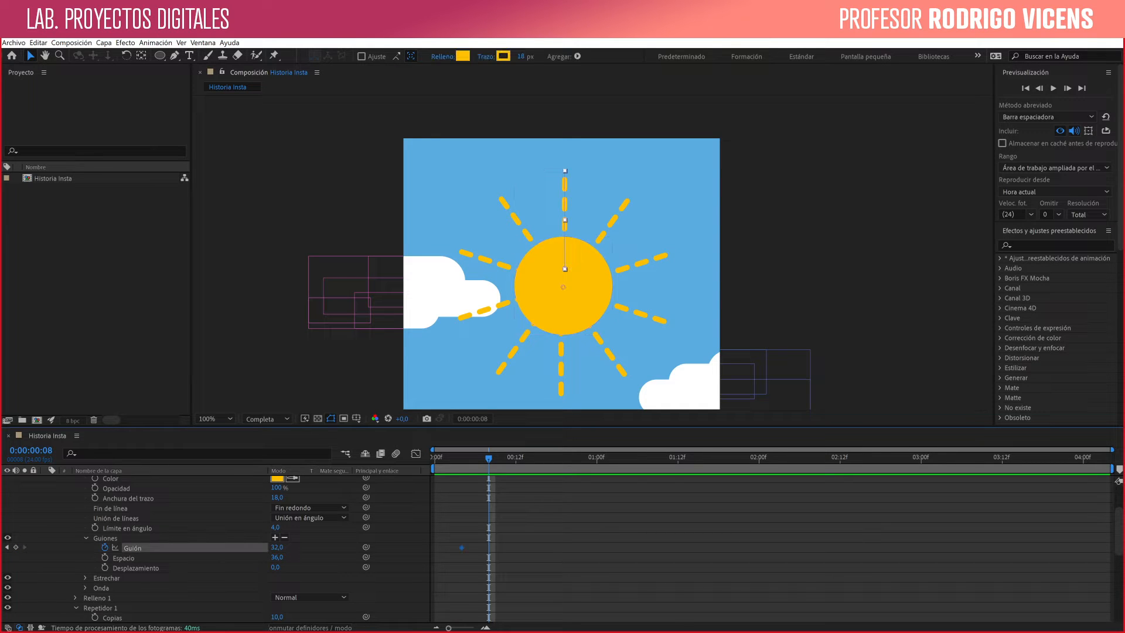
key(j)
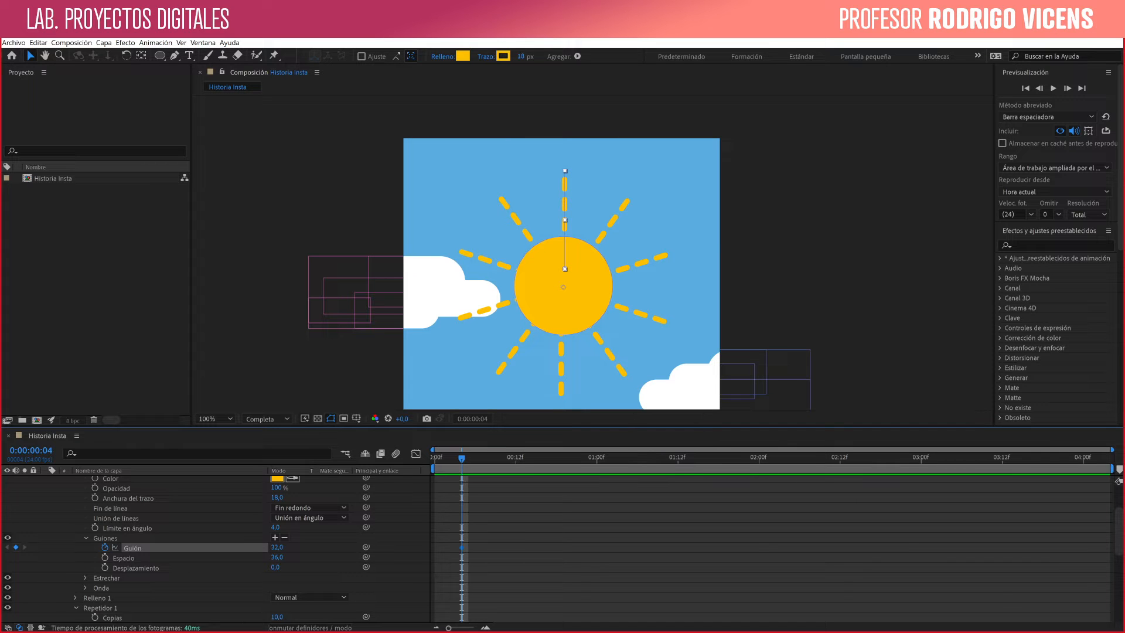
drag(452, 543, 484, 561)
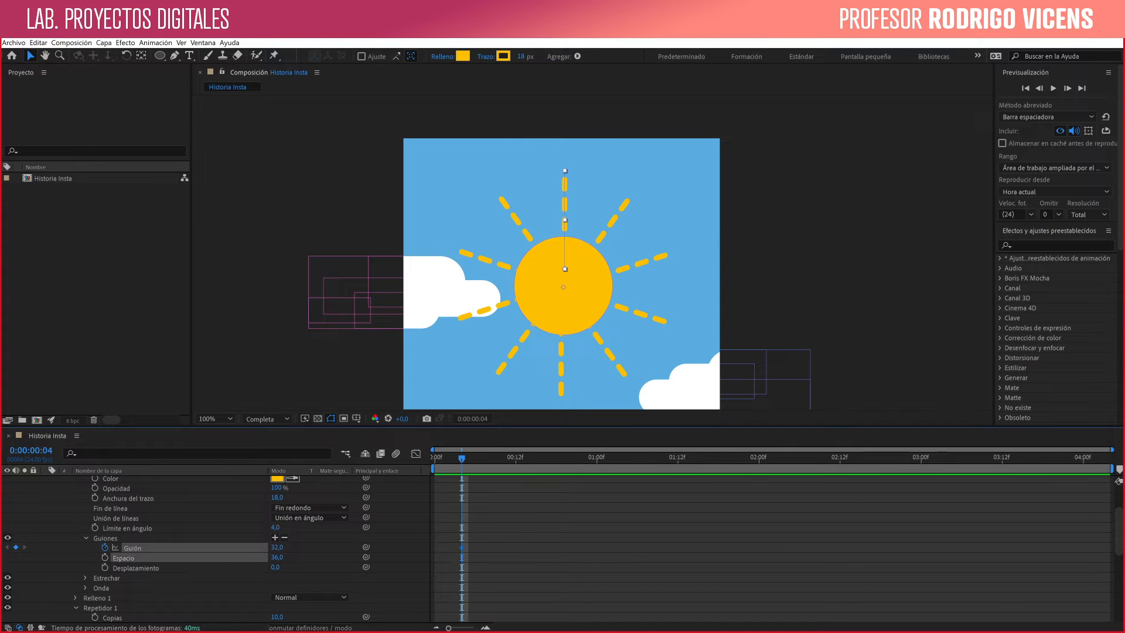
key(Delete)
- Enable keyframing for the dash offset (Desplazamiento) of the Rayo stroke at 0 and place that keyframe at 0:00:00:00
click(105, 568)
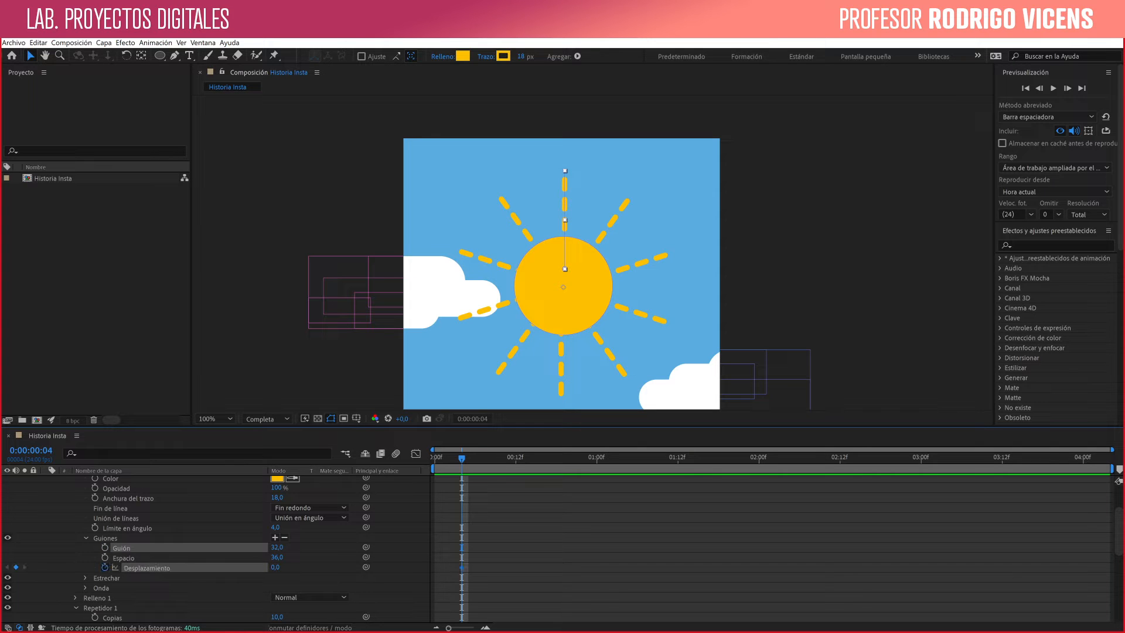
drag(275, 567, 254, 568)
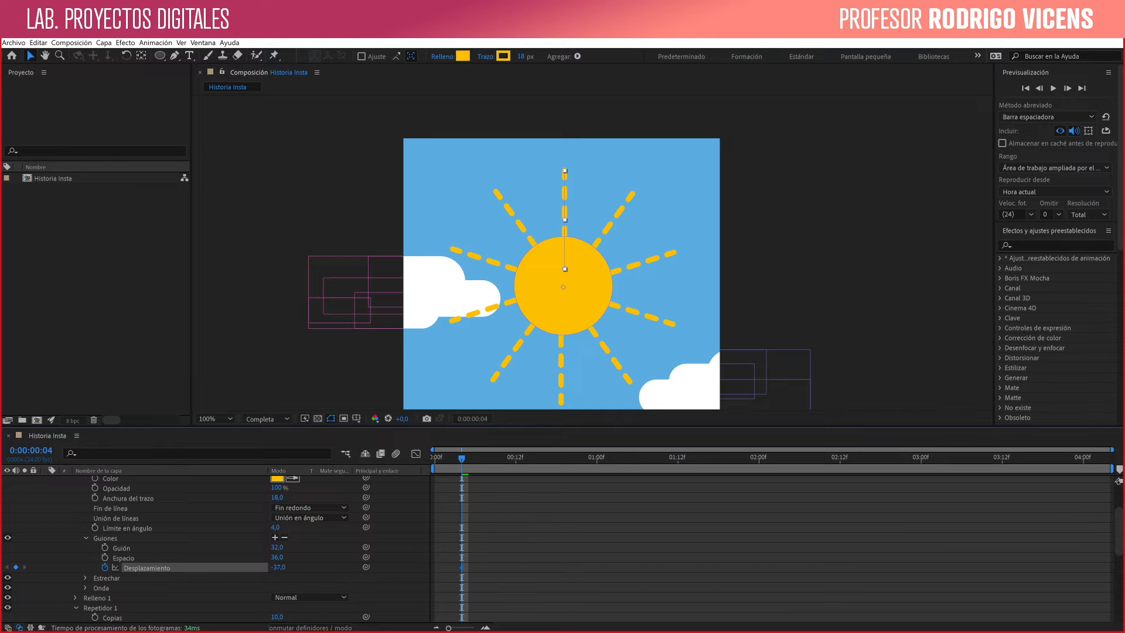
key(ctrl+z)
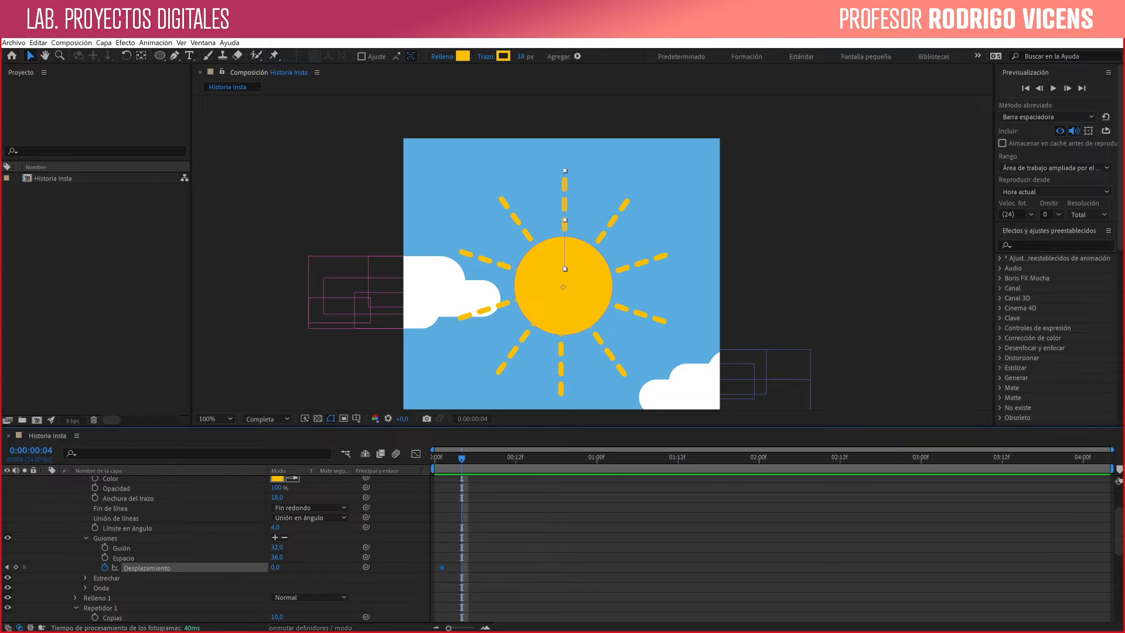
drag(461, 568, 435, 568)
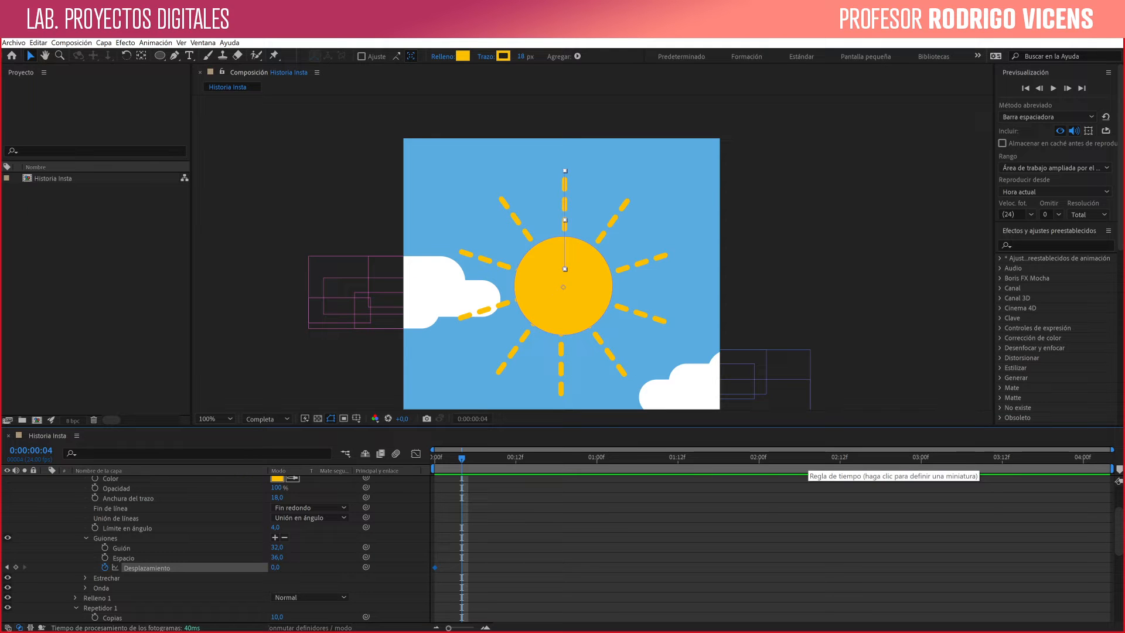
- Add an end keyframe at 0:00:04:03 with the dash offset (Desplazamiento) set to -141
key(End)
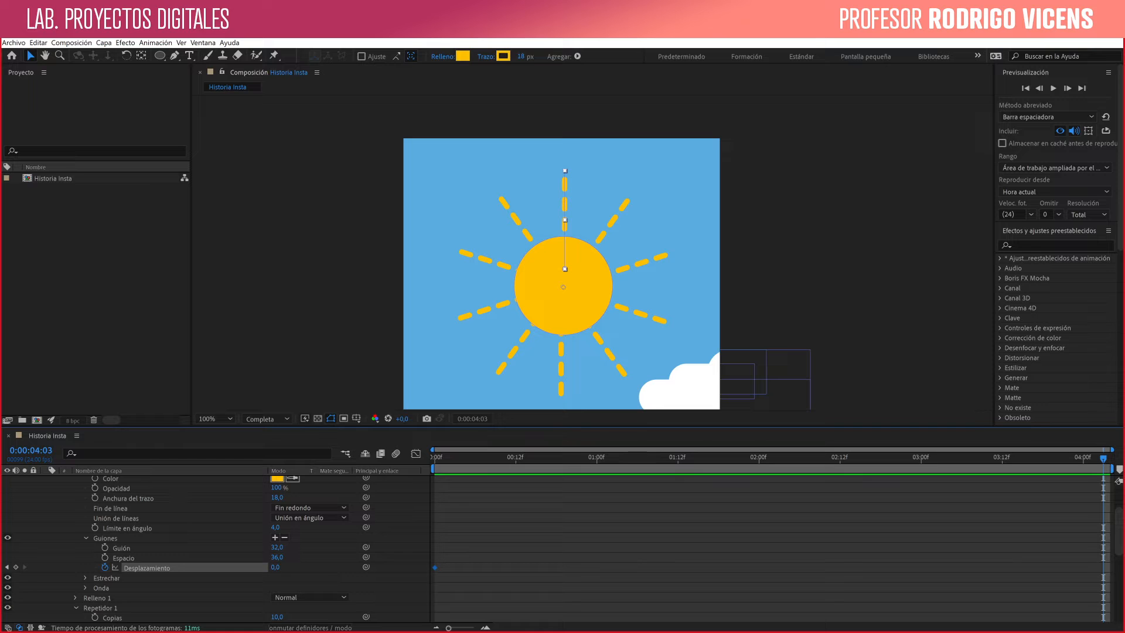
drag(276, 567, 131, 567)
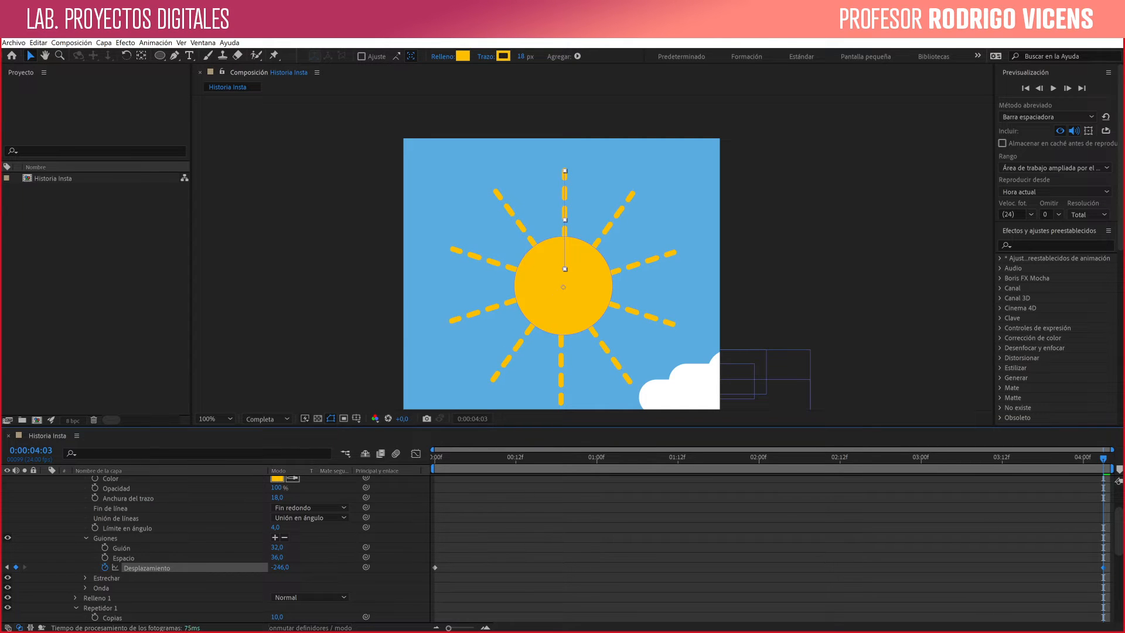
key(ctrl+z)
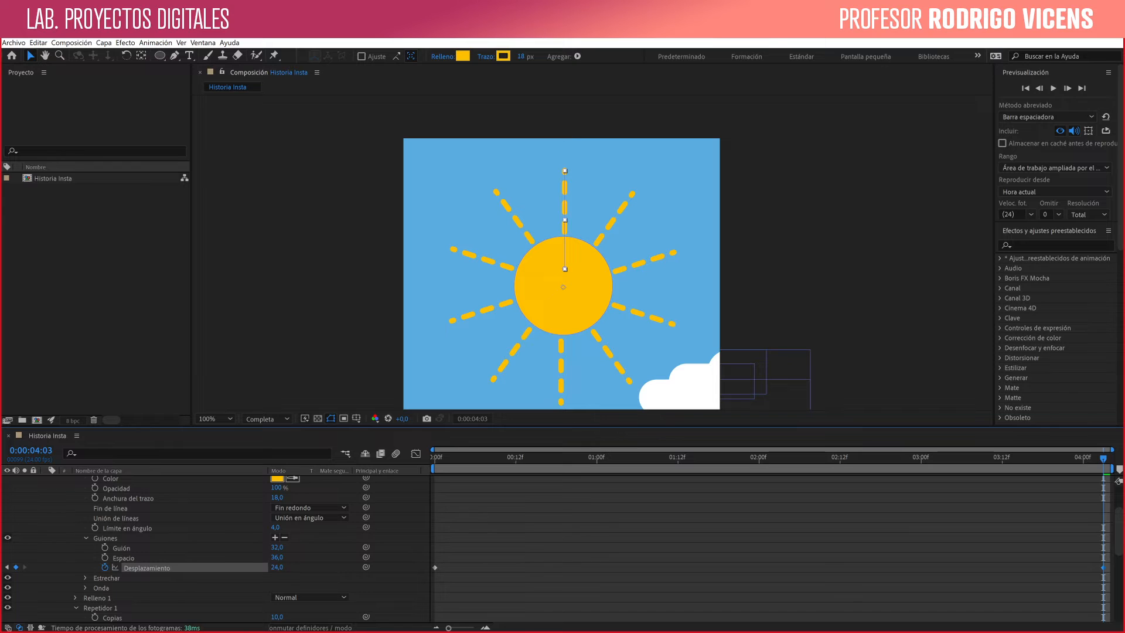
drag(278, 567, 180, 567)
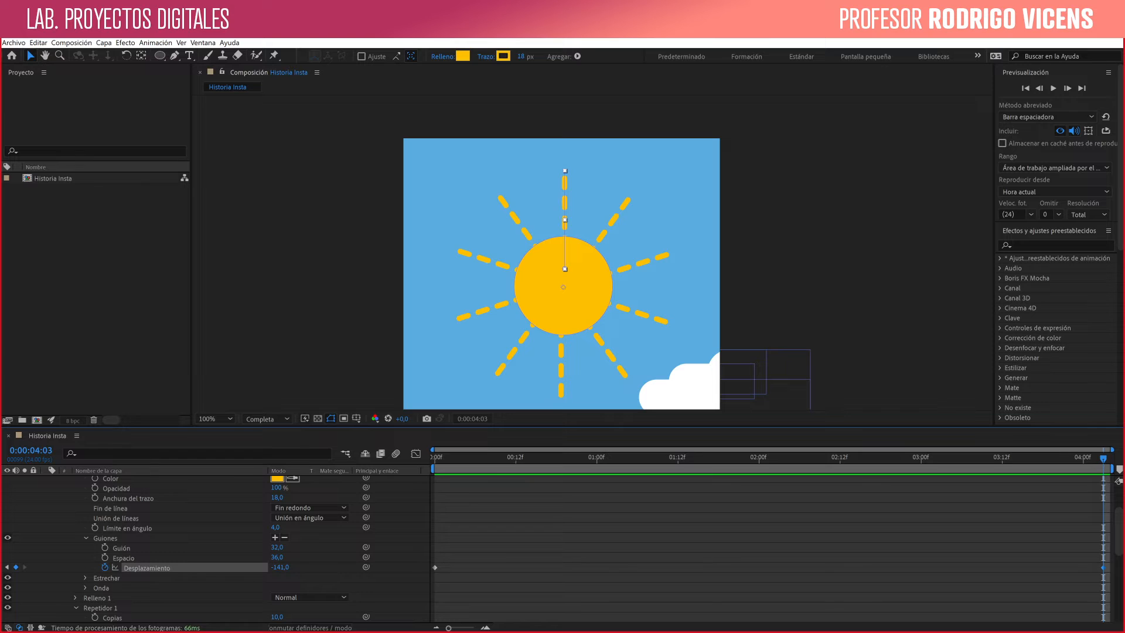
- Preview the sun-ray dash animation from the start of the composition
click(611, 457)
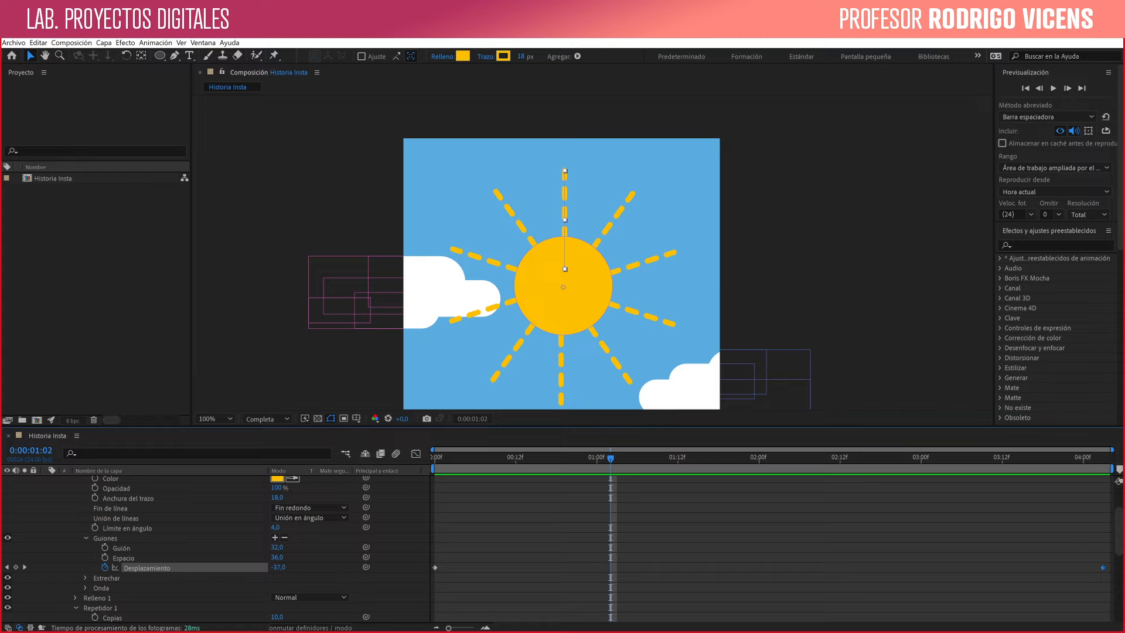
drag(611, 459, 435, 458)
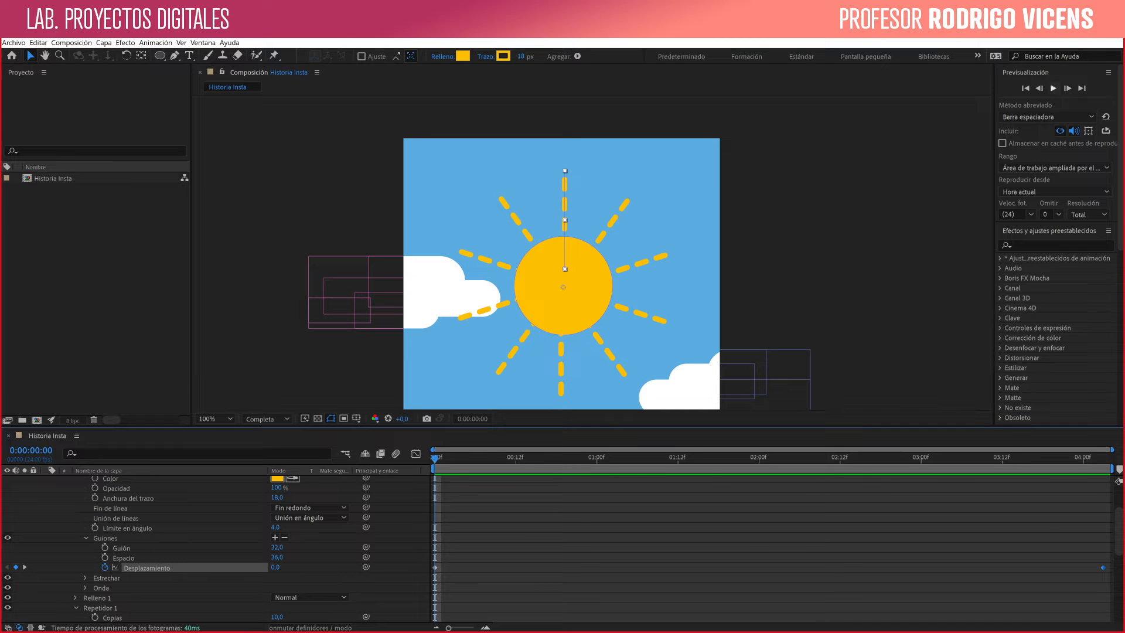
click(1053, 88)
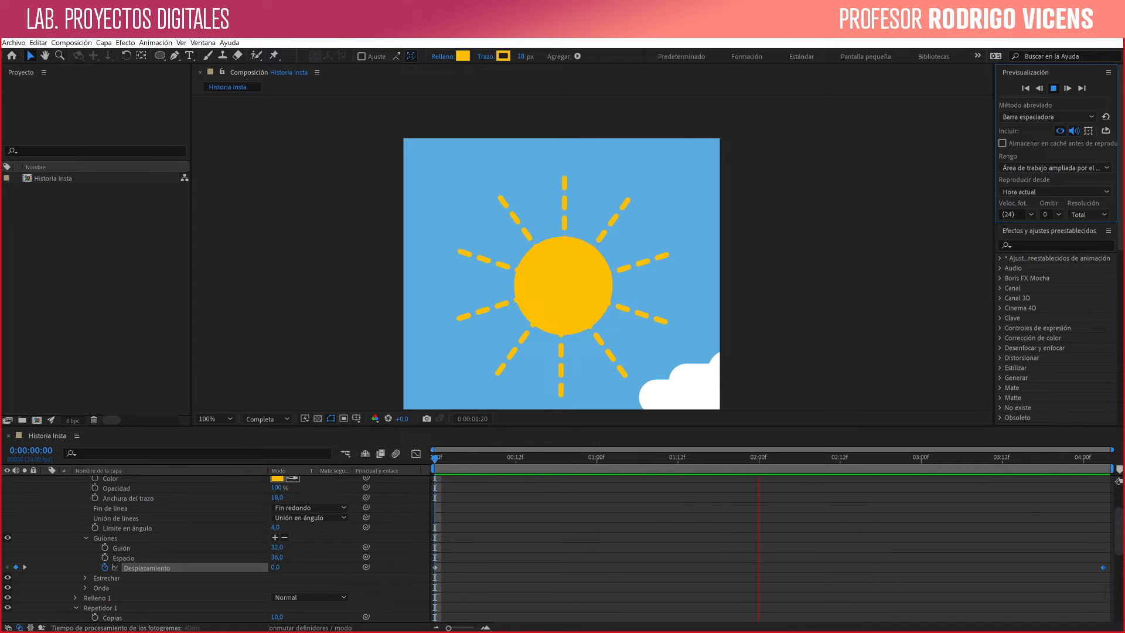
key(space)
- Extend the Nube layer's duration to the end of the composition
scroll(217, 551, down, 5)
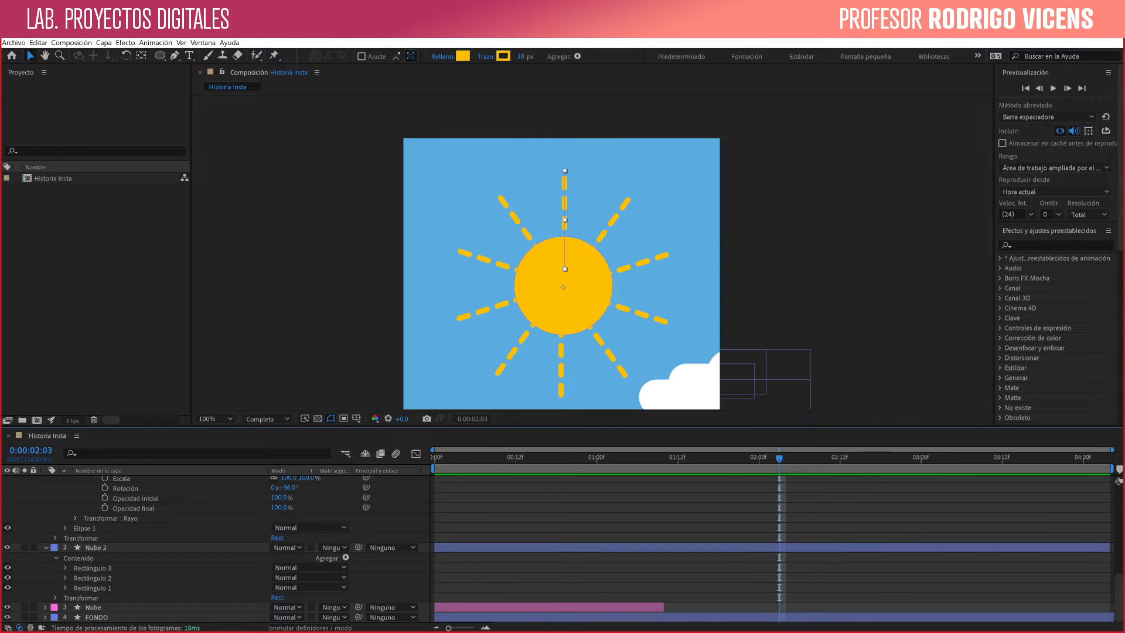
click(93, 608)
drag(772, 607, 1111, 608)
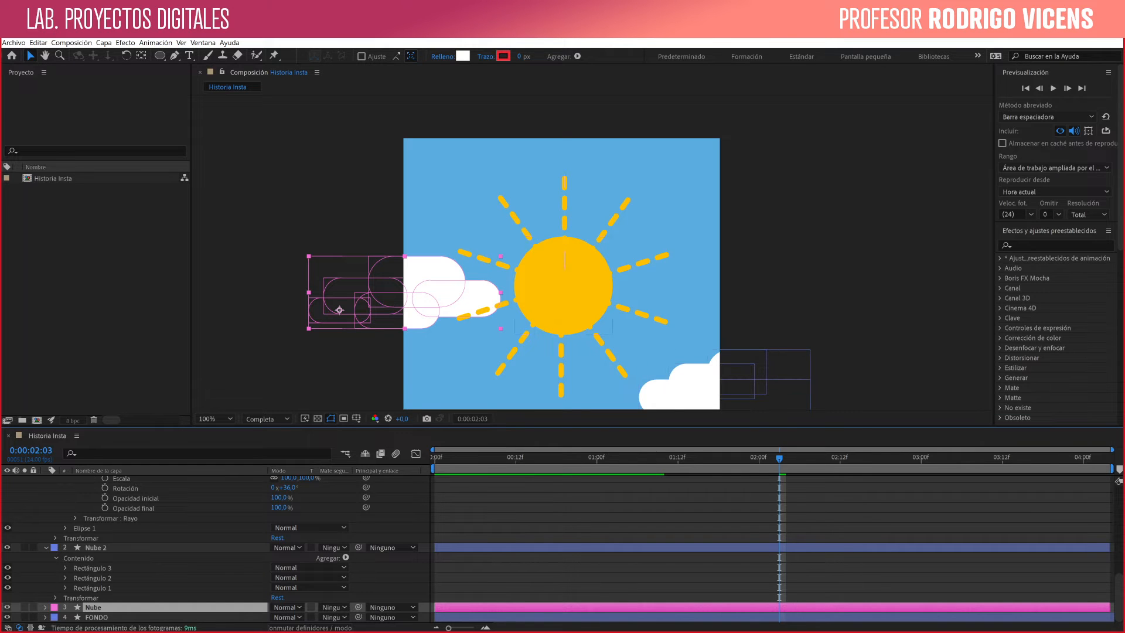
- Return to the first frame and move the sun slightly upward in the composition
drag(779, 458, 435, 458)
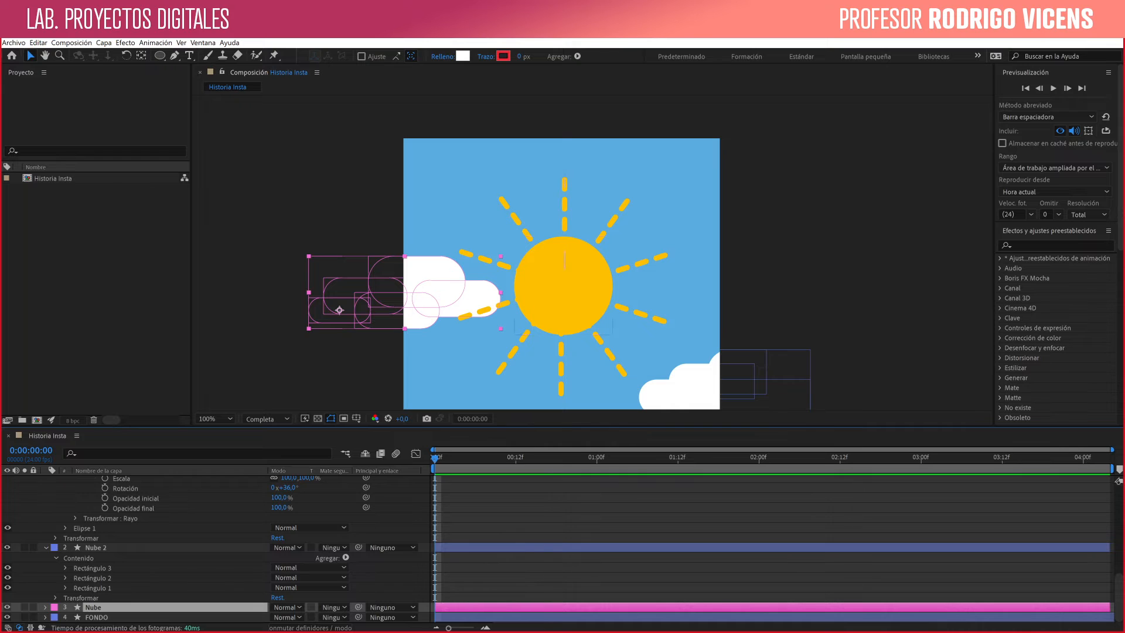
click(563, 287)
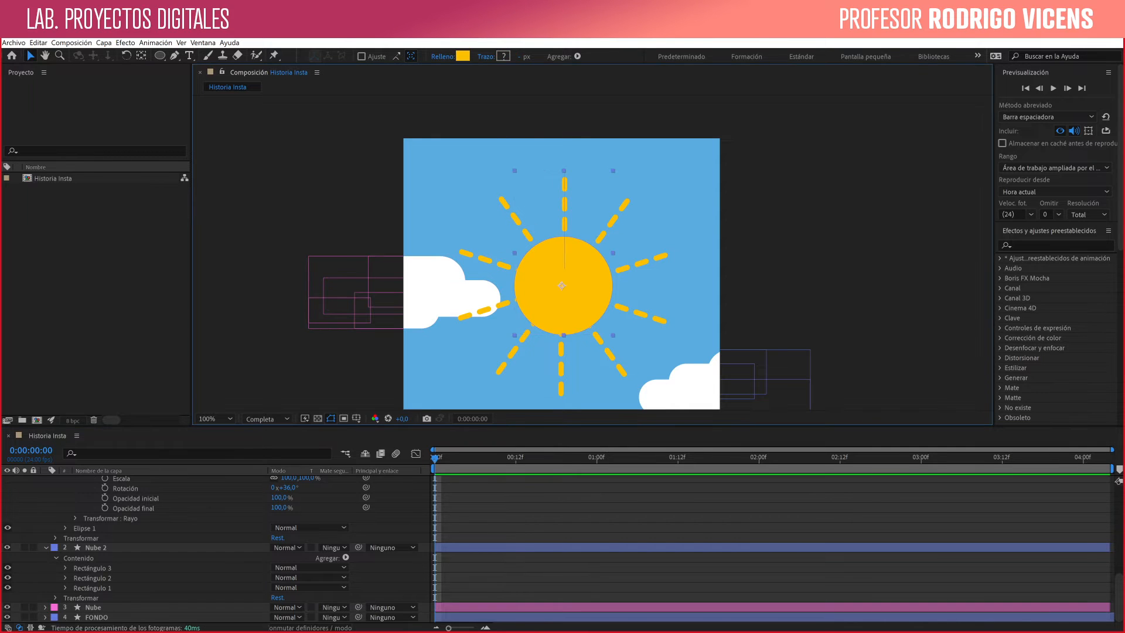
drag(562, 286, 564, 277)
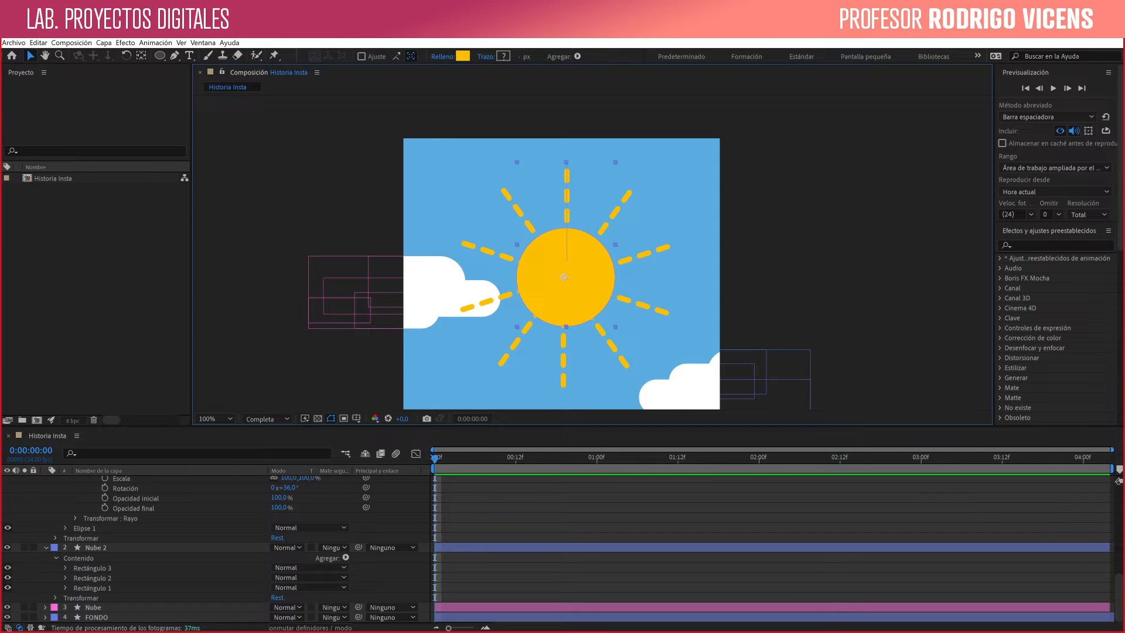
- Play and scrub the animation to check the moving rays, and return to the first frame
key(space)
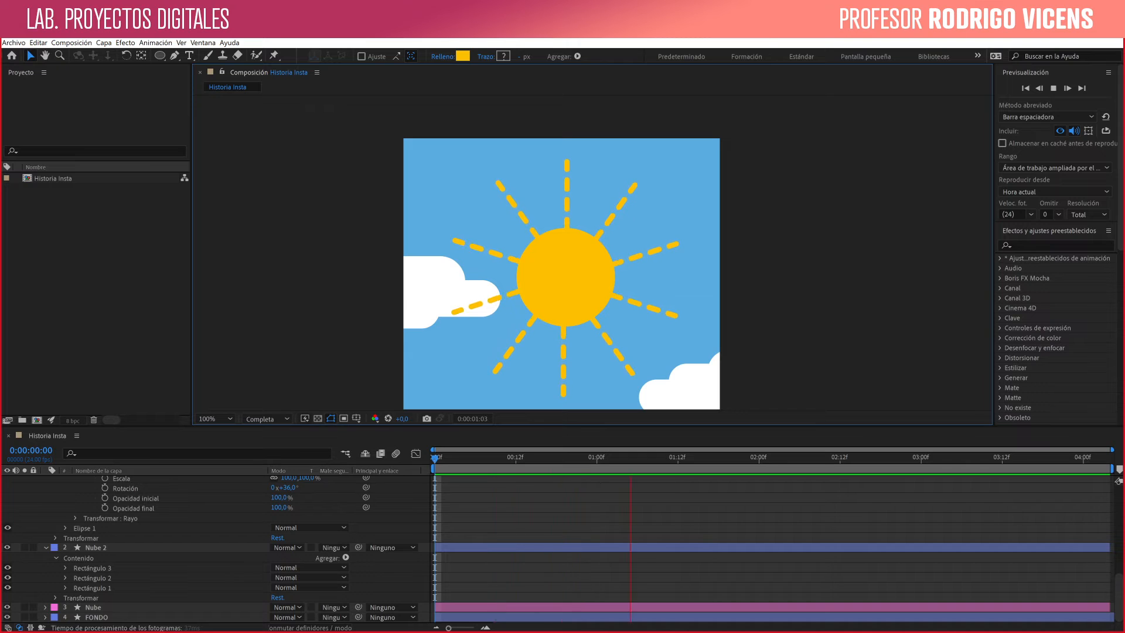
click(522, 458)
drag(523, 458, 563, 457)
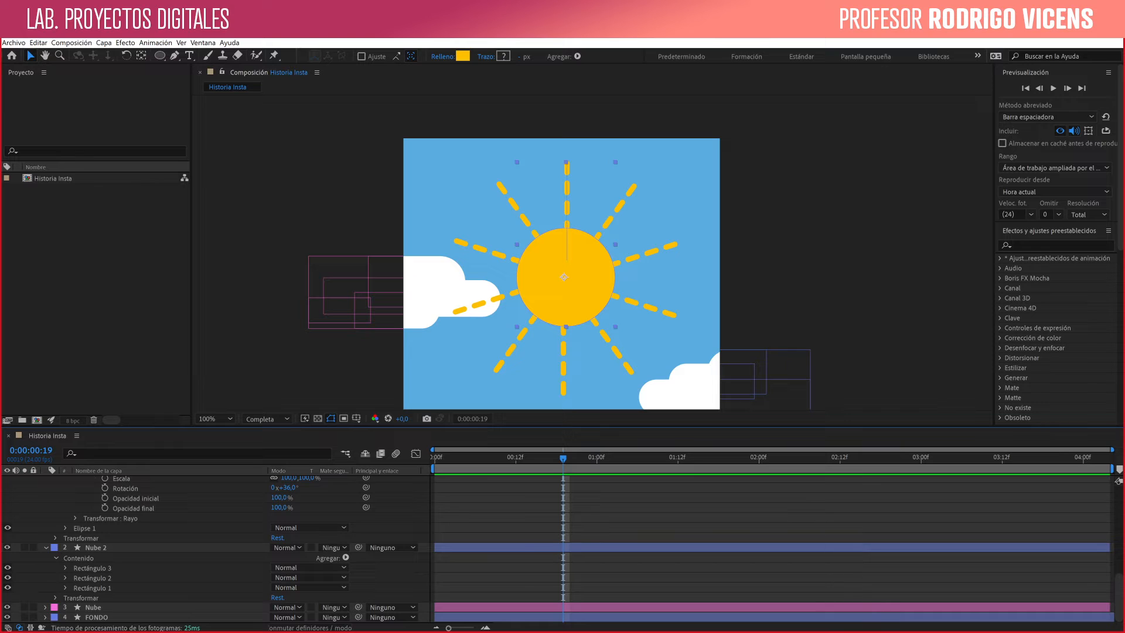
key(space)
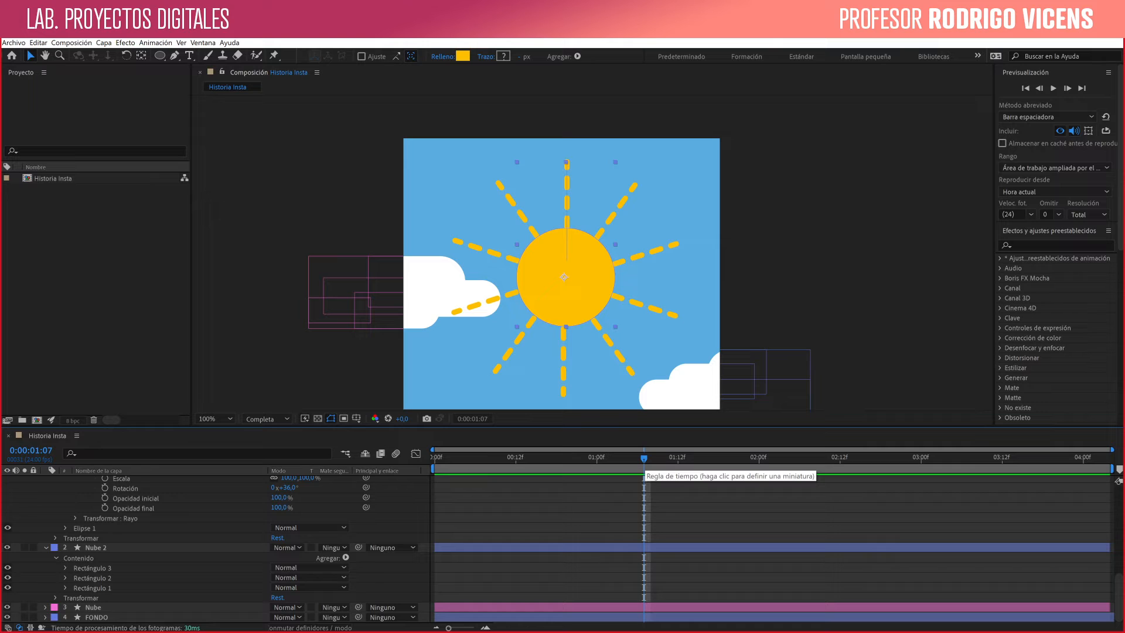
drag(644, 459, 435, 459)
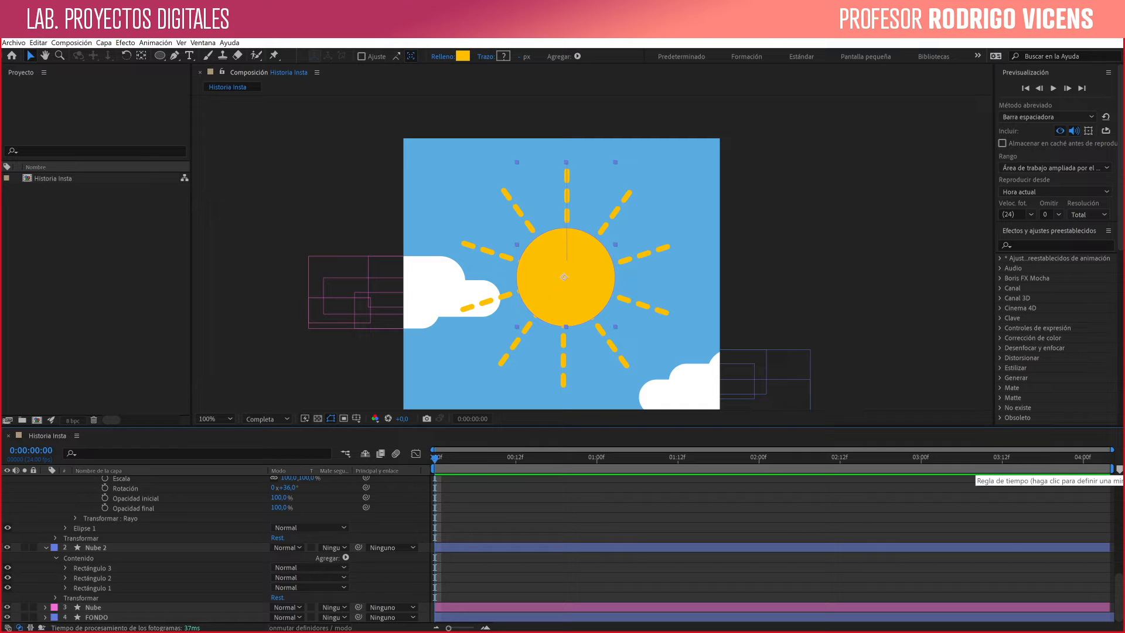
- Shorten the work area so it ends at about one second, and preview that range
drag(1112, 469, 584, 469)
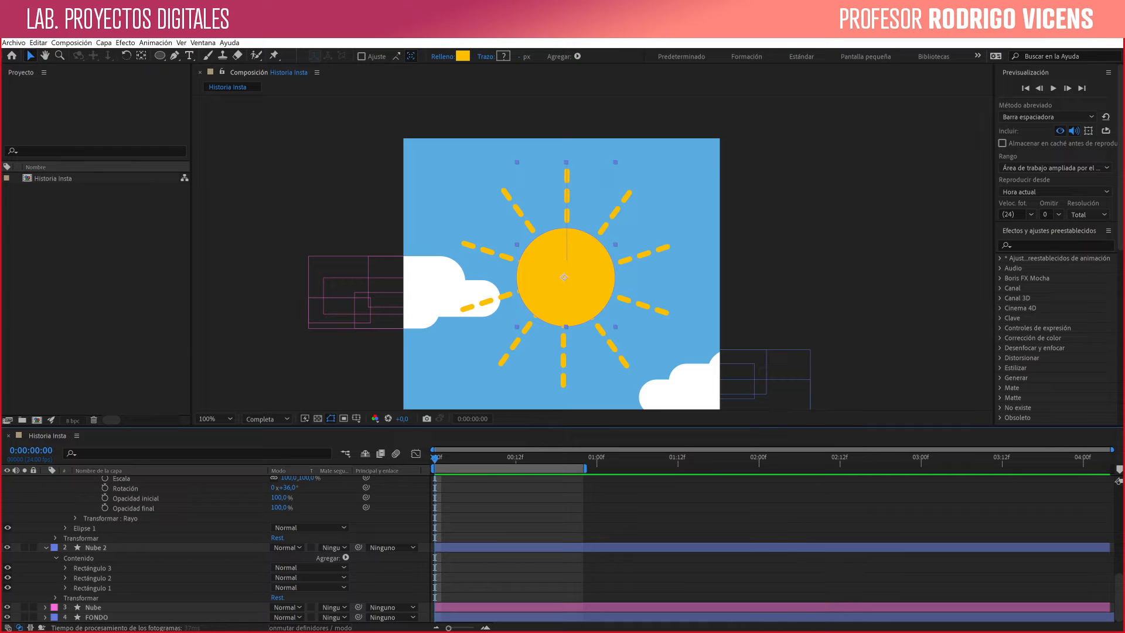
key(space)
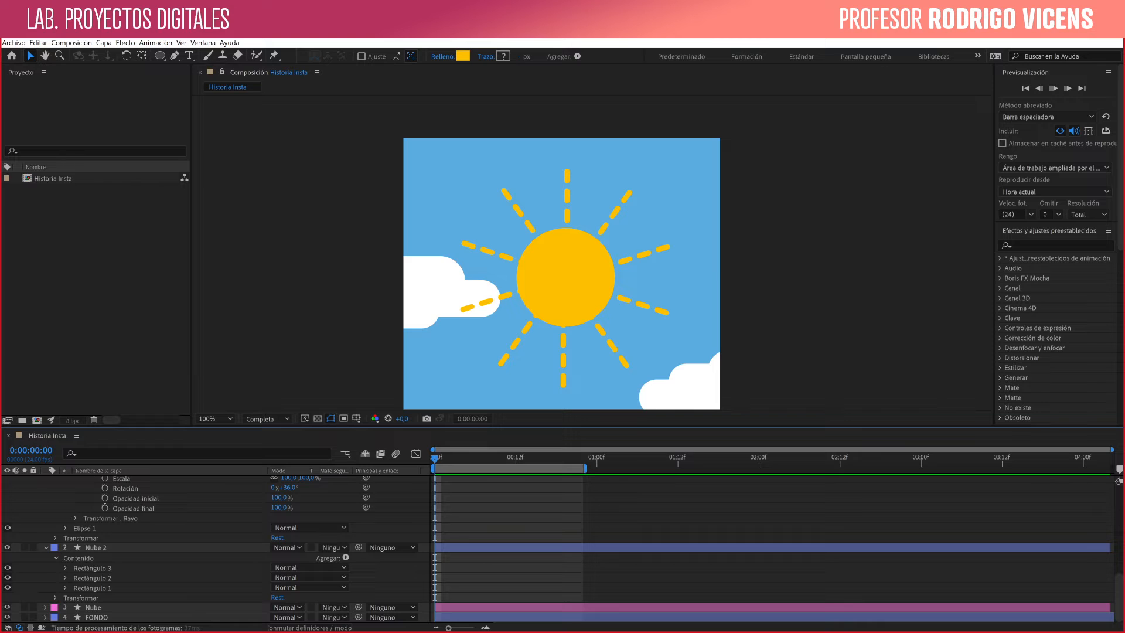
key(space)
key(space)
key(space)
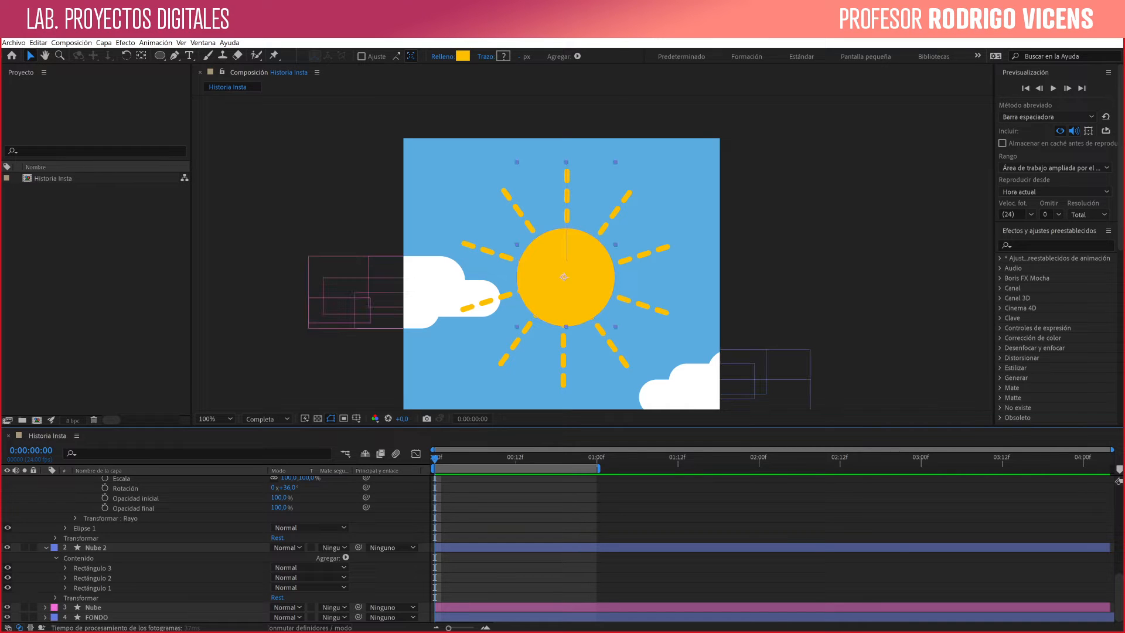
- Move the sun back down and nudge it left and up to recentre it in the composition
click(565, 276)
drag(566, 286, 565, 287)
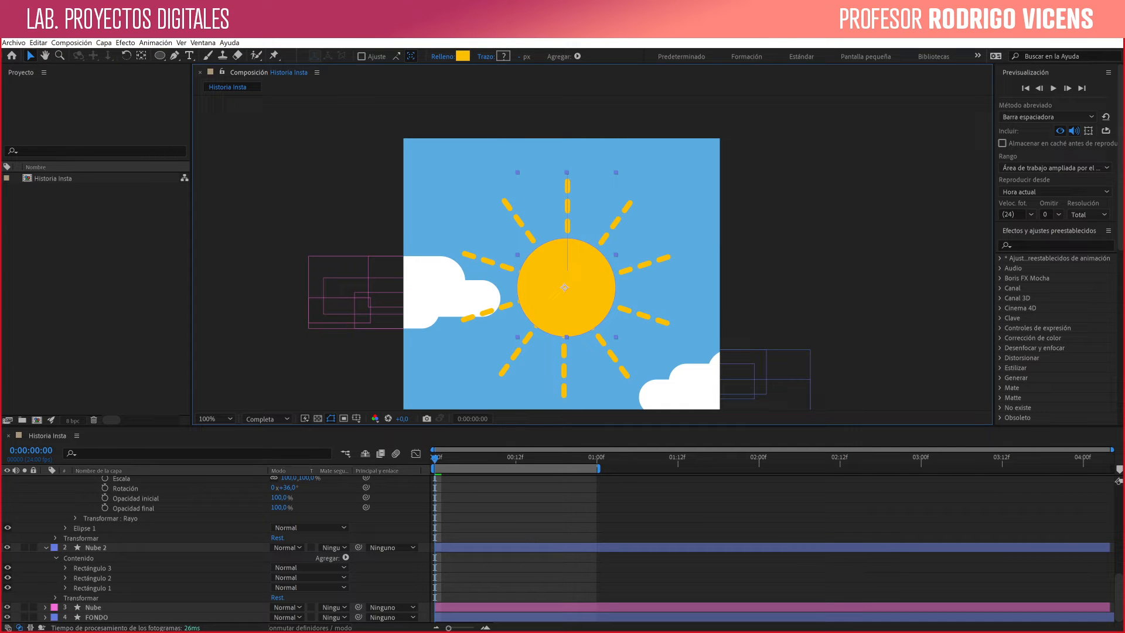
key(Left)
key(Left)
key(Left)
key(Up)
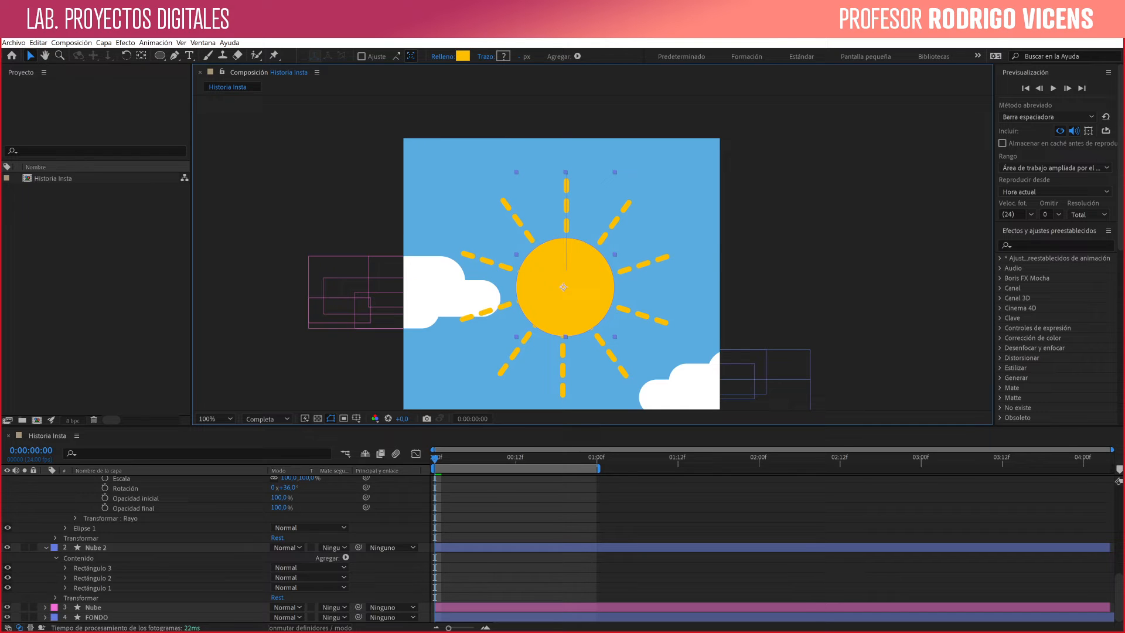
- Preview the one-second range, shift the work area to about 1:17–2:17, and preview it again
key(space)
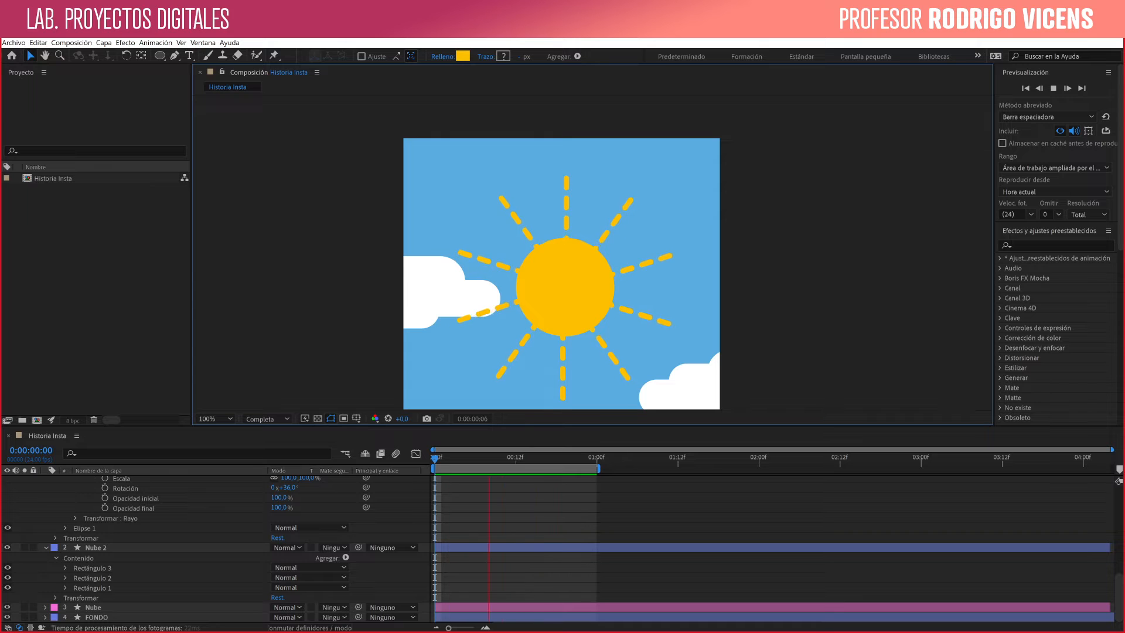
key(space)
drag(543, 459, 434, 459)
drag(516, 468, 793, 468)
key(space)
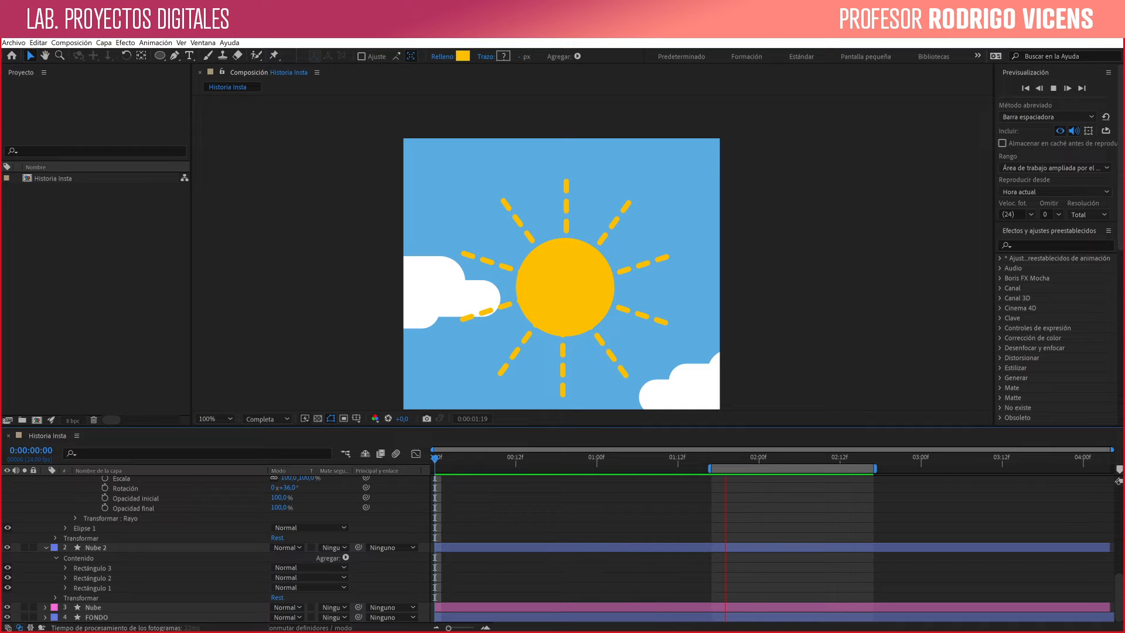
key(space)
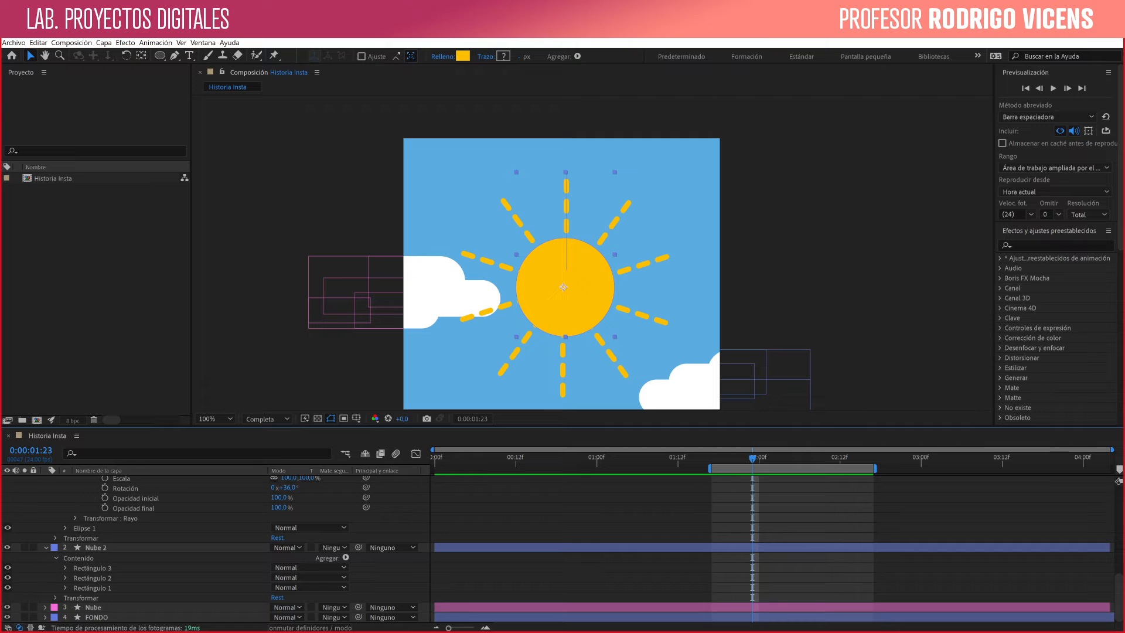
- Set the preview range to Entorno de trabajo and preview it starting from a current time outside the work area
click(522, 459)
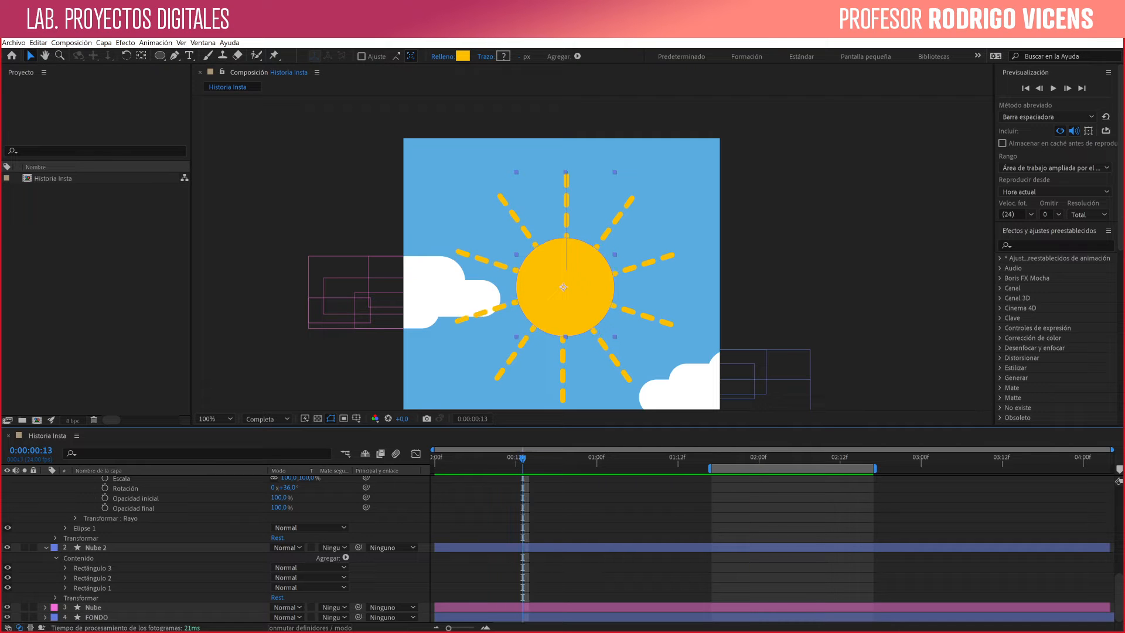
click(1048, 191)
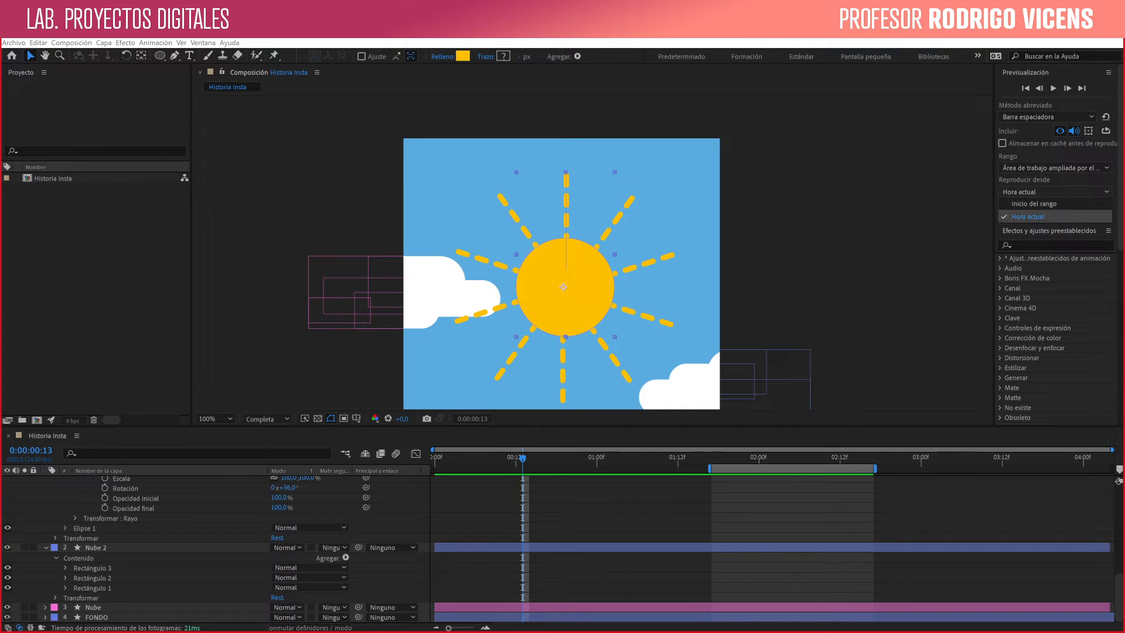
click(1054, 168)
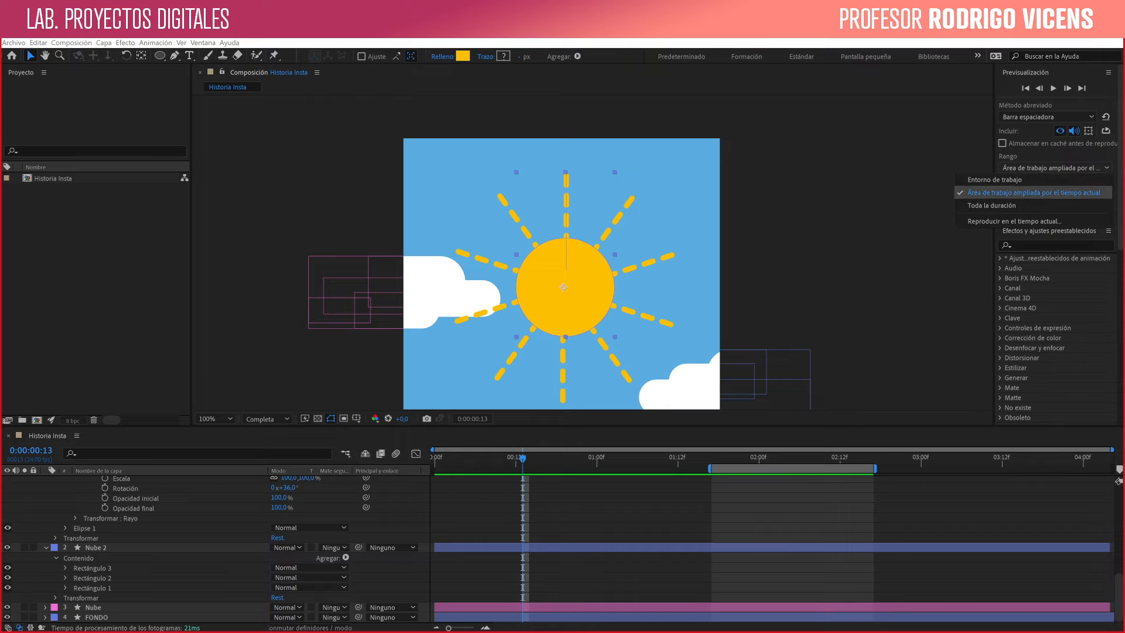
click(1008, 179)
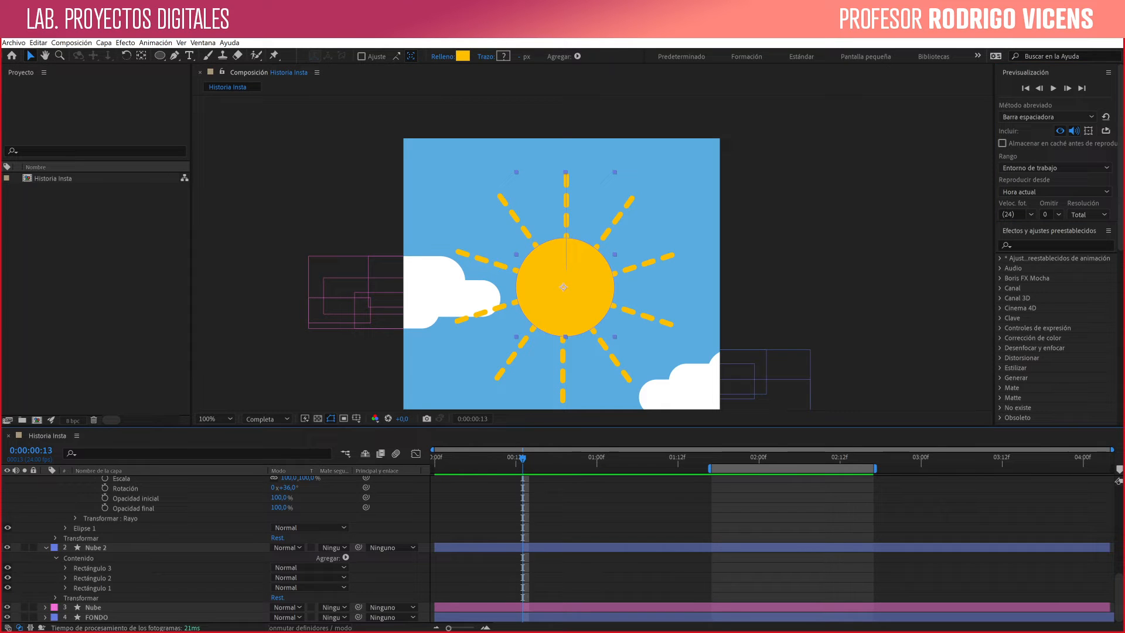
key(space)
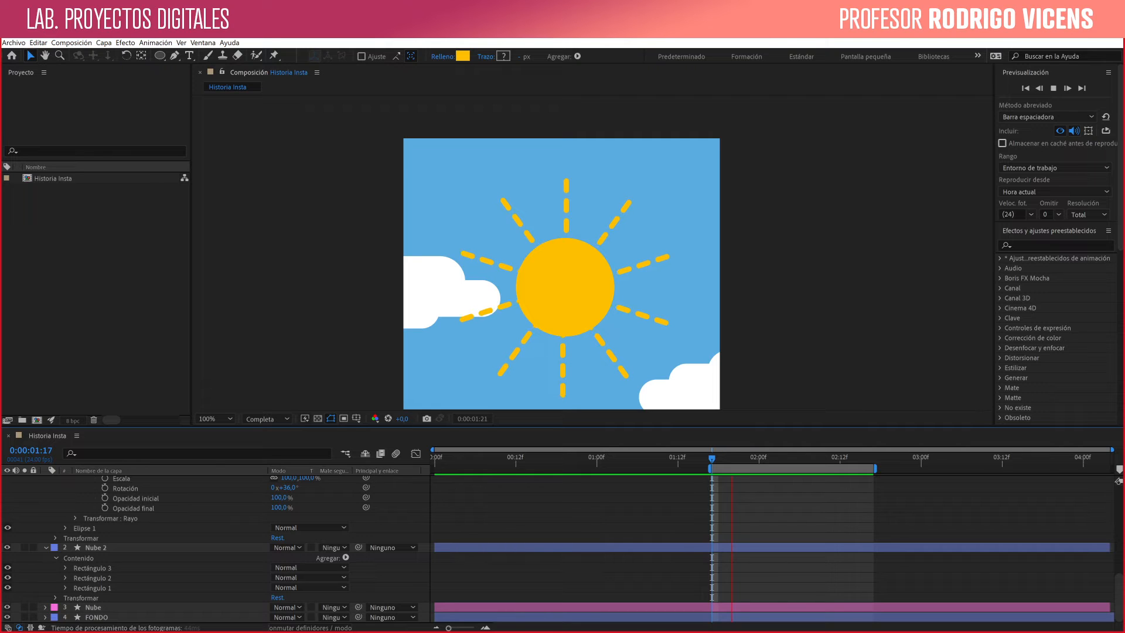
key(space)
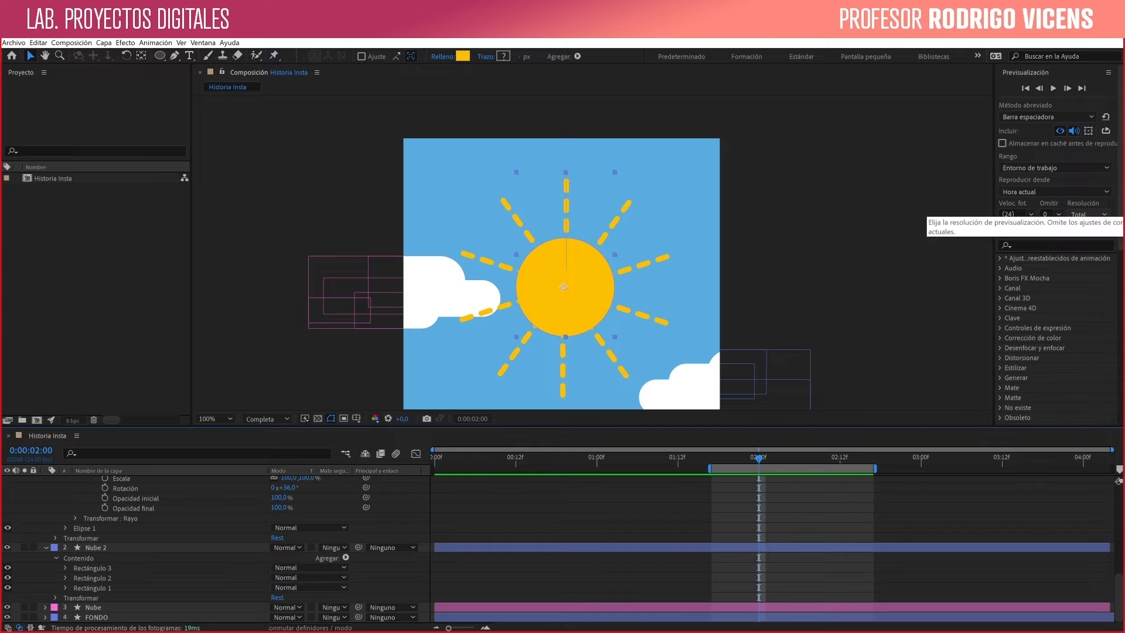
- Set the preview resolution to Cuarto, compare it with the composition viewer's resolution options, and preview the work area
click(1086, 215)
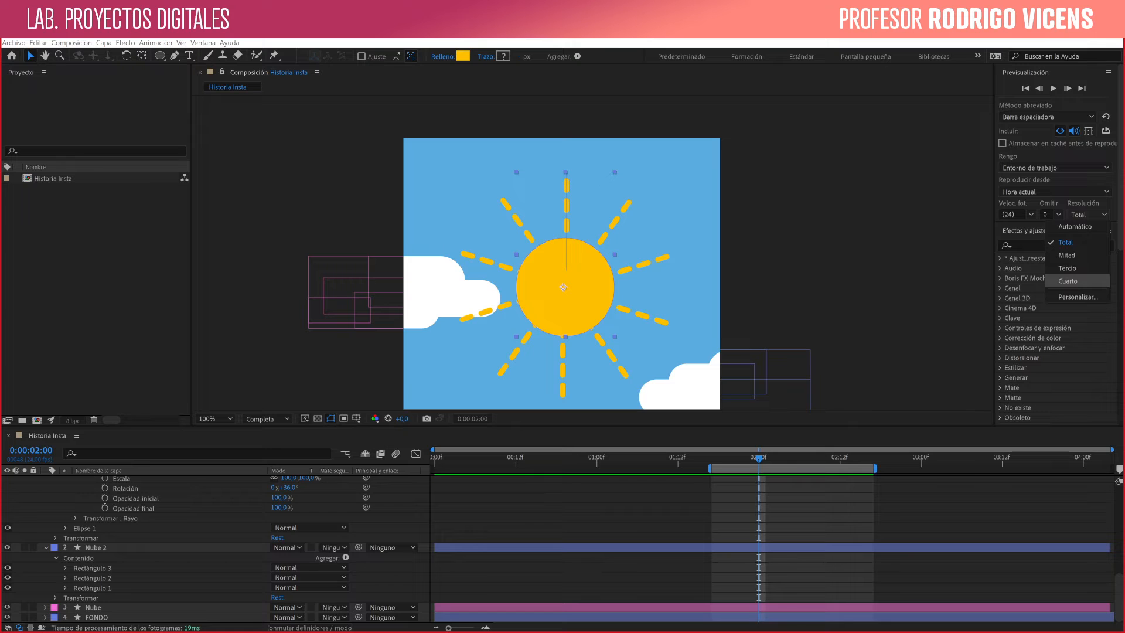
click(1067, 281)
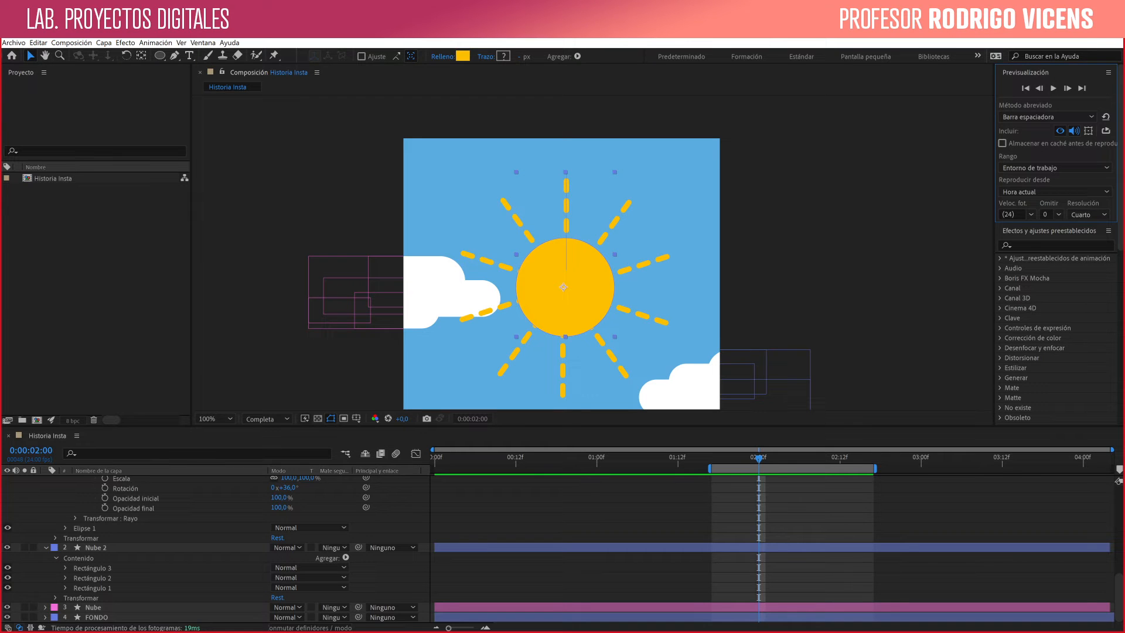
key(space)
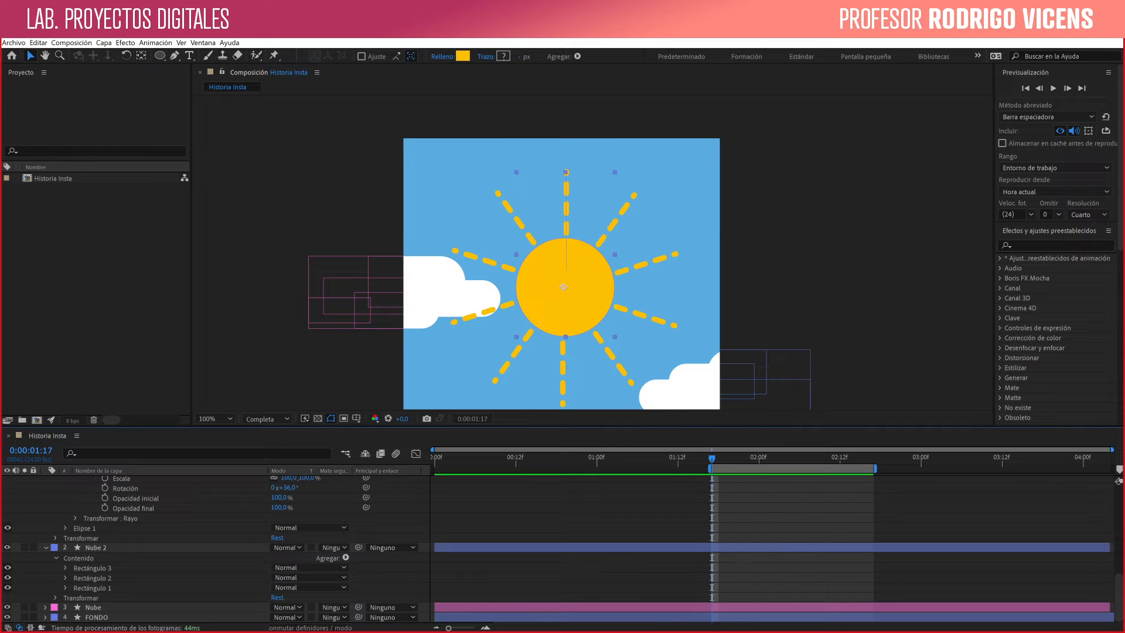
click(267, 418)
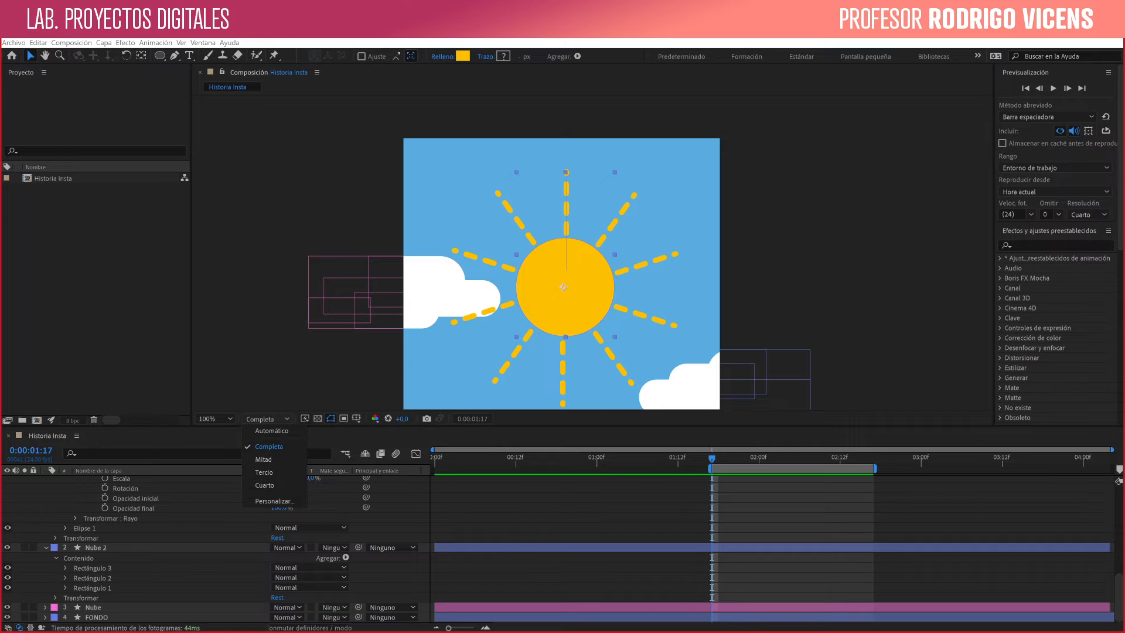
click(293, 363)
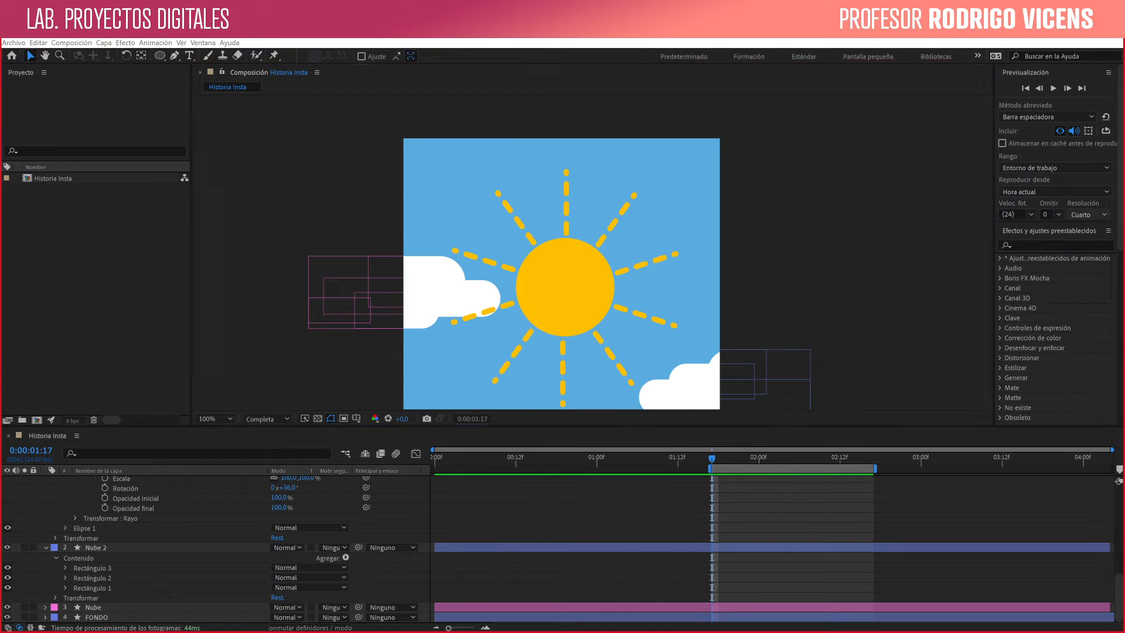
click(1088, 215)
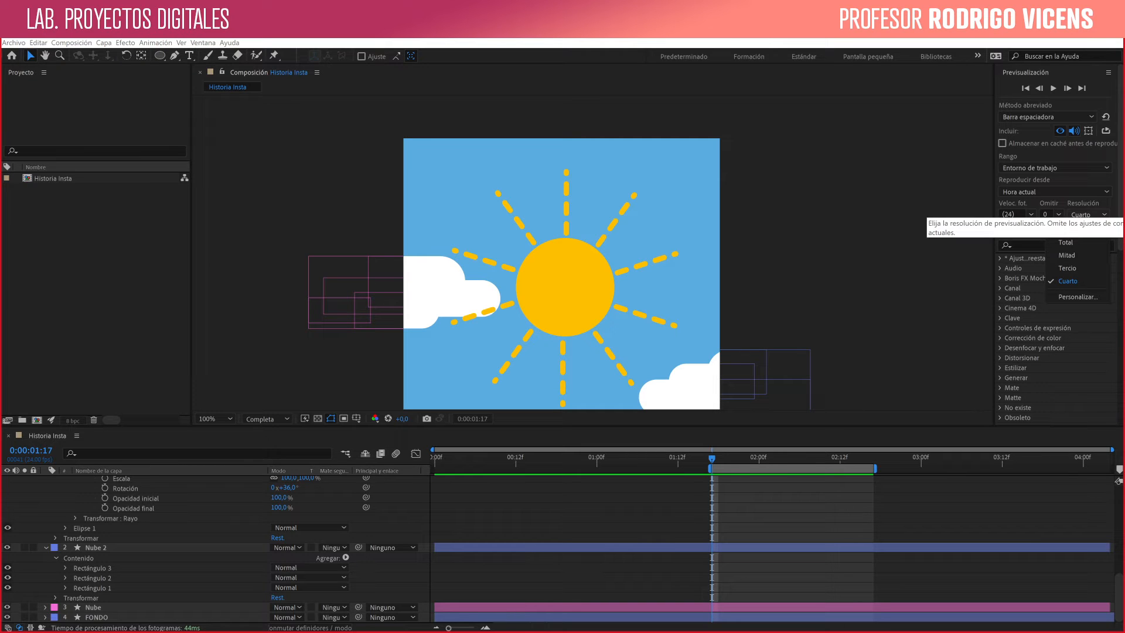
key(Escape)
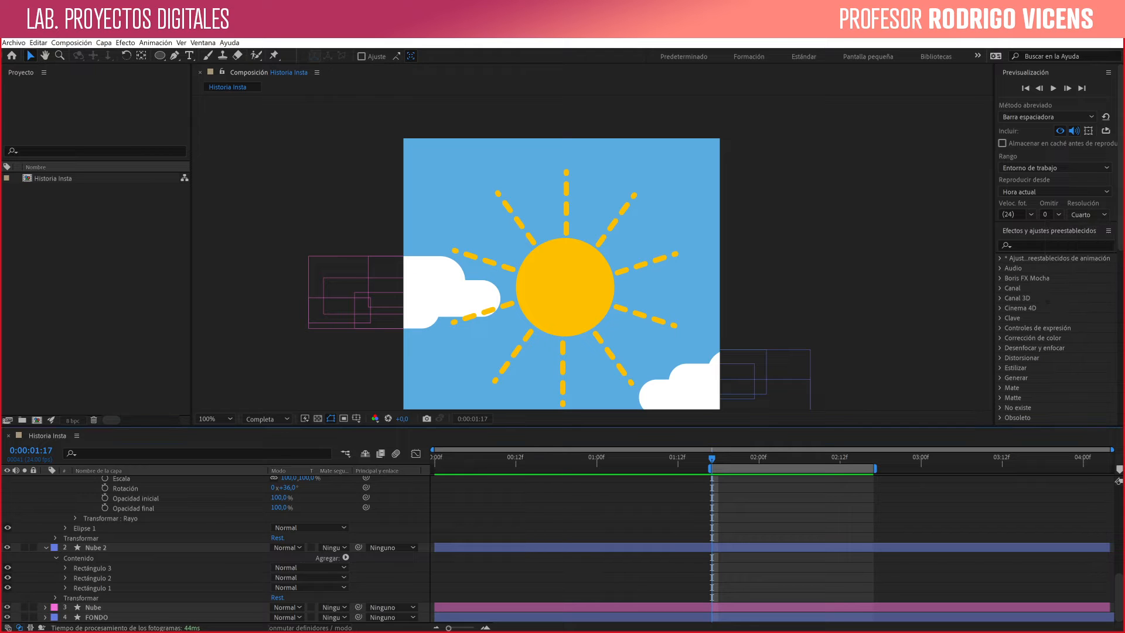
click(1053, 88)
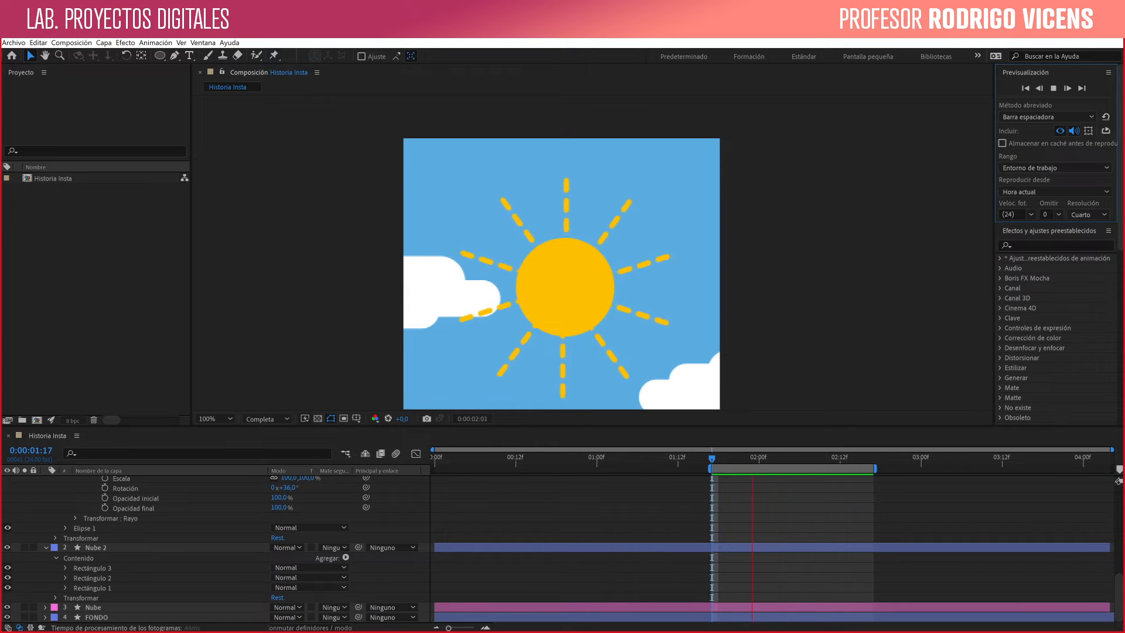
key(space)
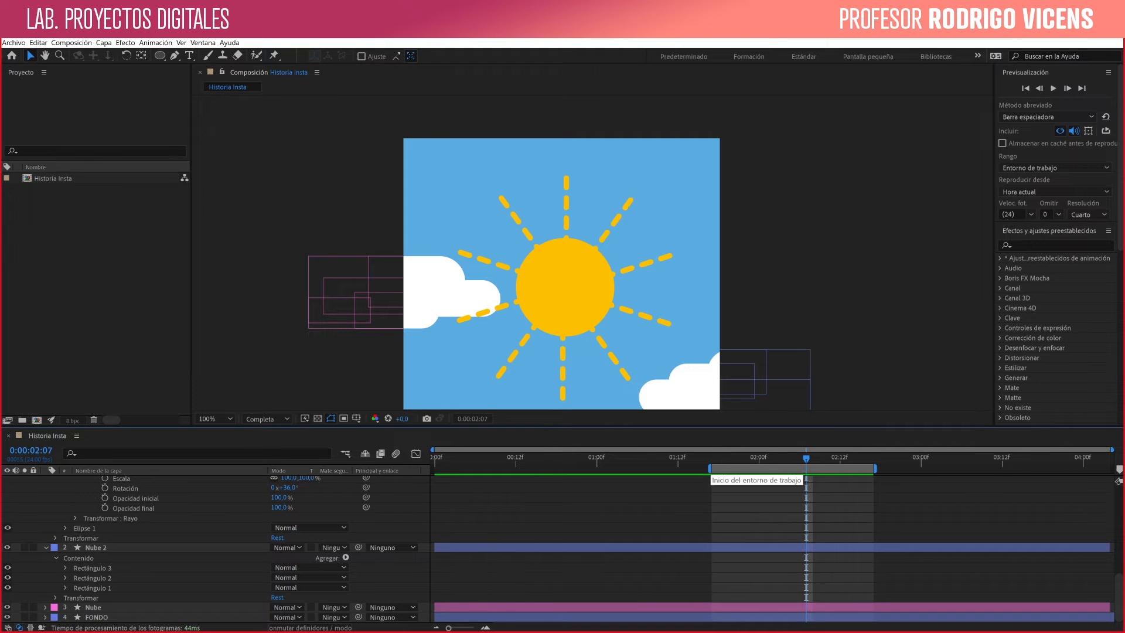
- Extend the work area from the first frame to about 0:00:04:03, covering nearly the whole composition
drag(710, 468, 433, 469)
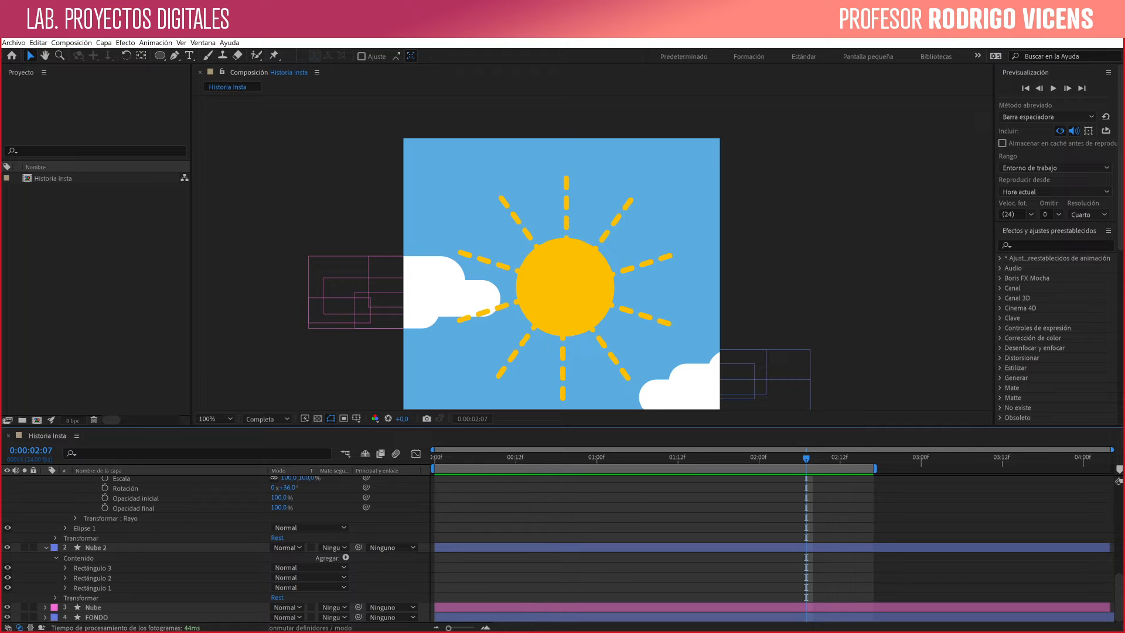
drag(874, 468, 1105, 469)
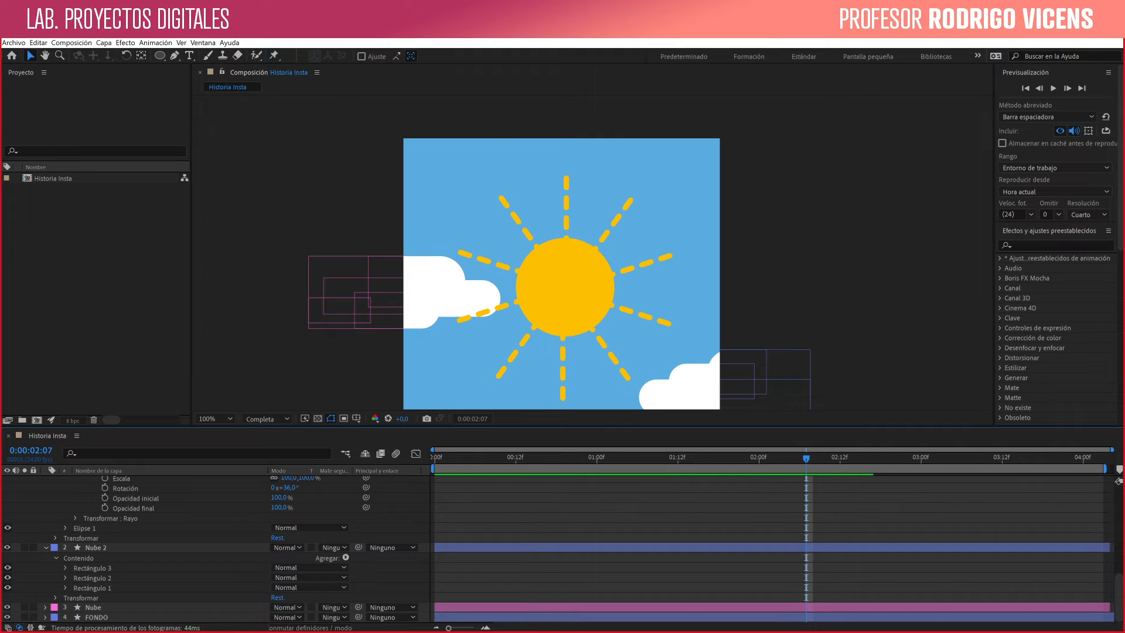
- Select the sun layer and expand the Estrechar settings of the ray's stroke
click(566, 261)
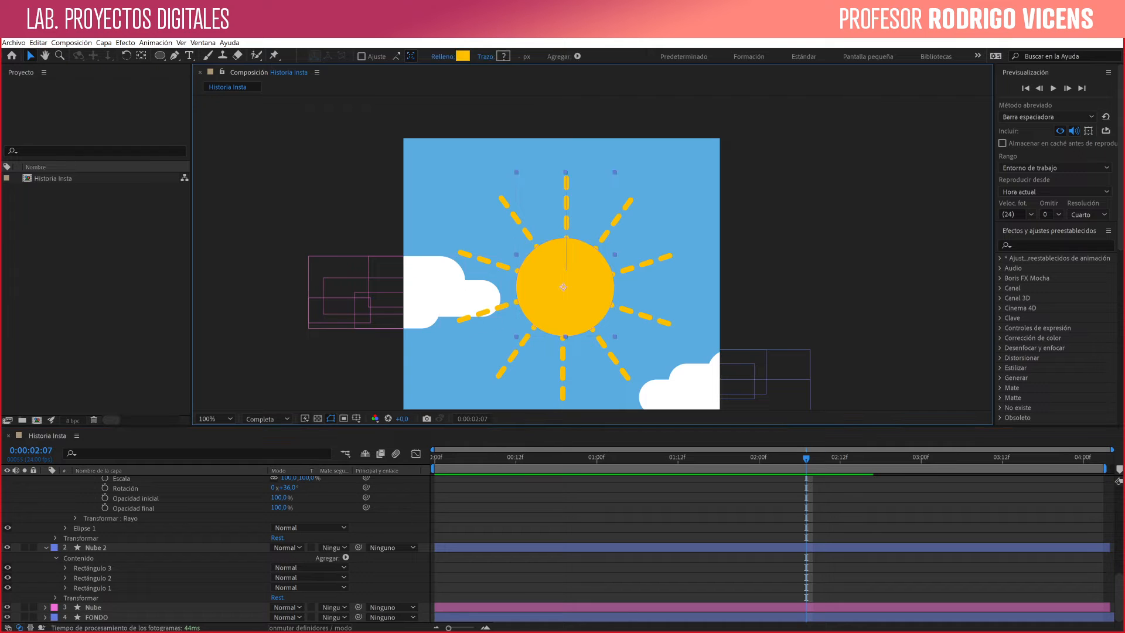
scroll(216, 547, up, 5)
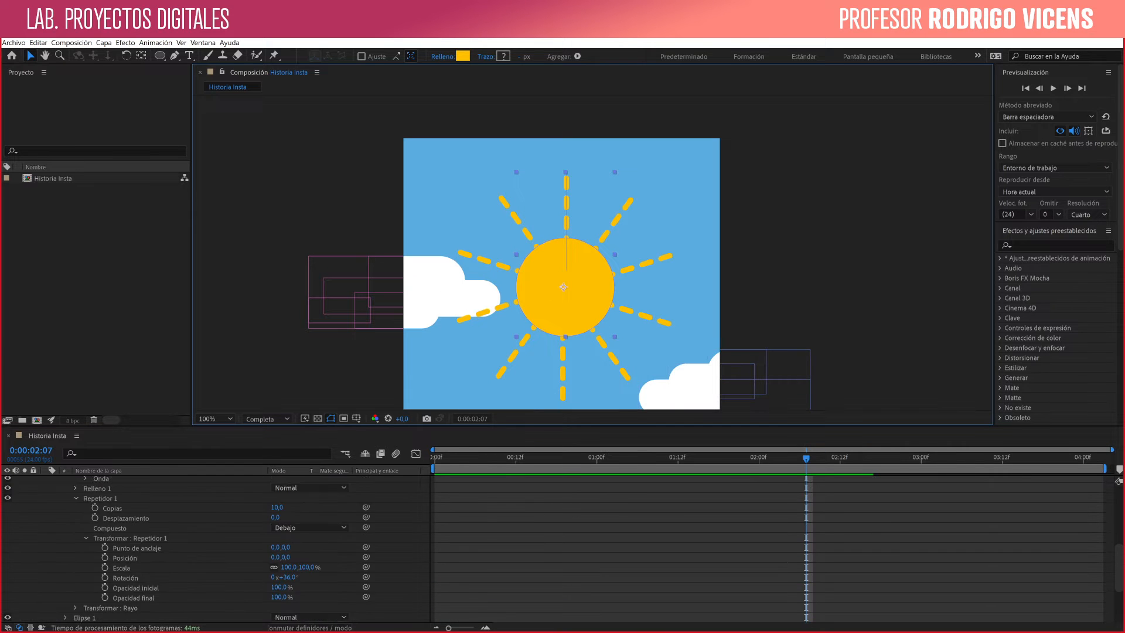
scroll(215, 548, up, 2)
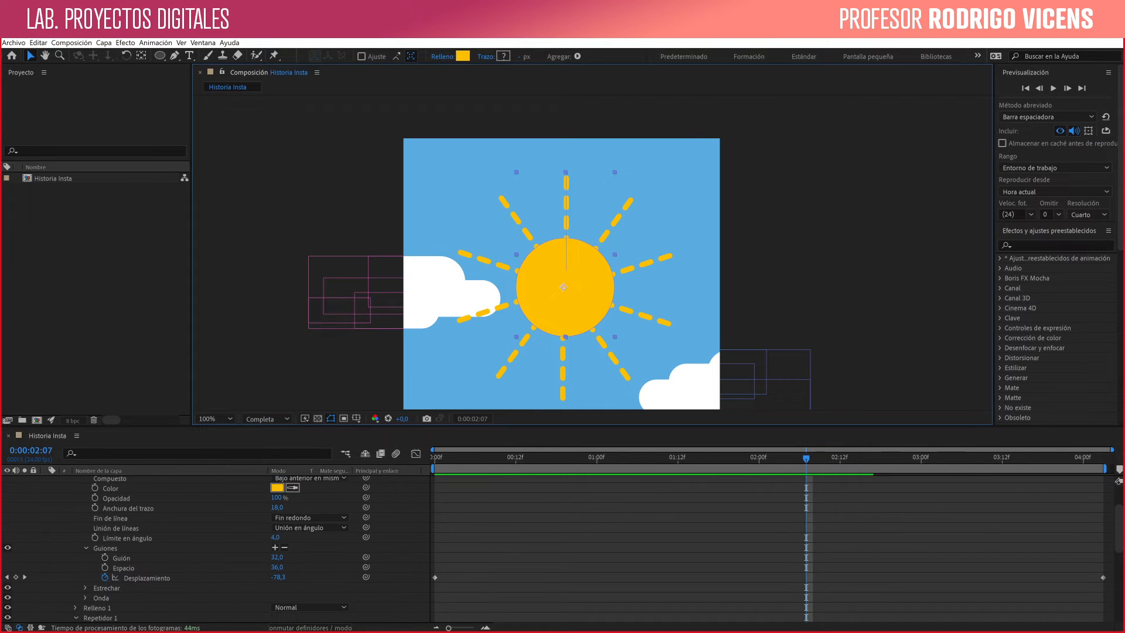
click(85, 588)
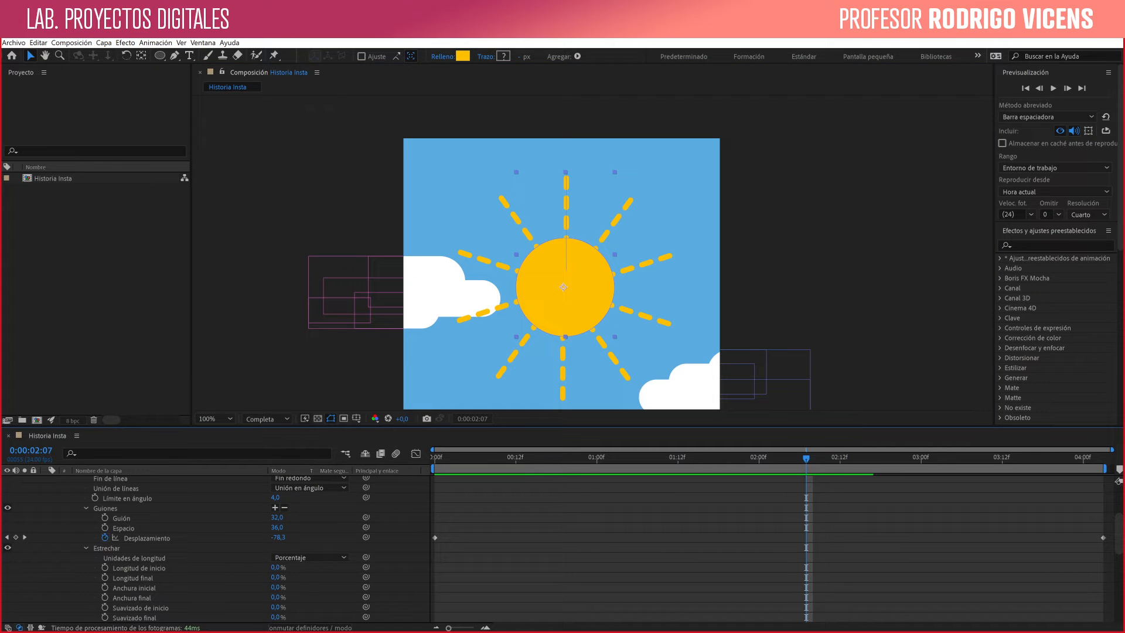
- Try raising the ray taper's Anchura final to 25% and beyond, and undo the changes
click(276, 577)
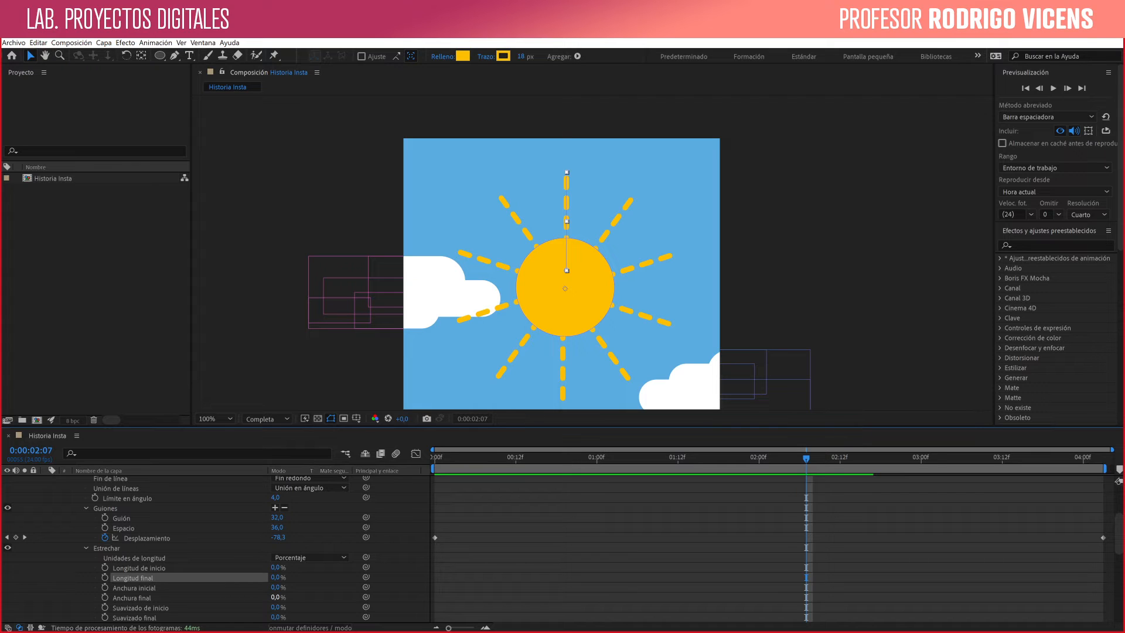
drag(277, 597, 288, 597)
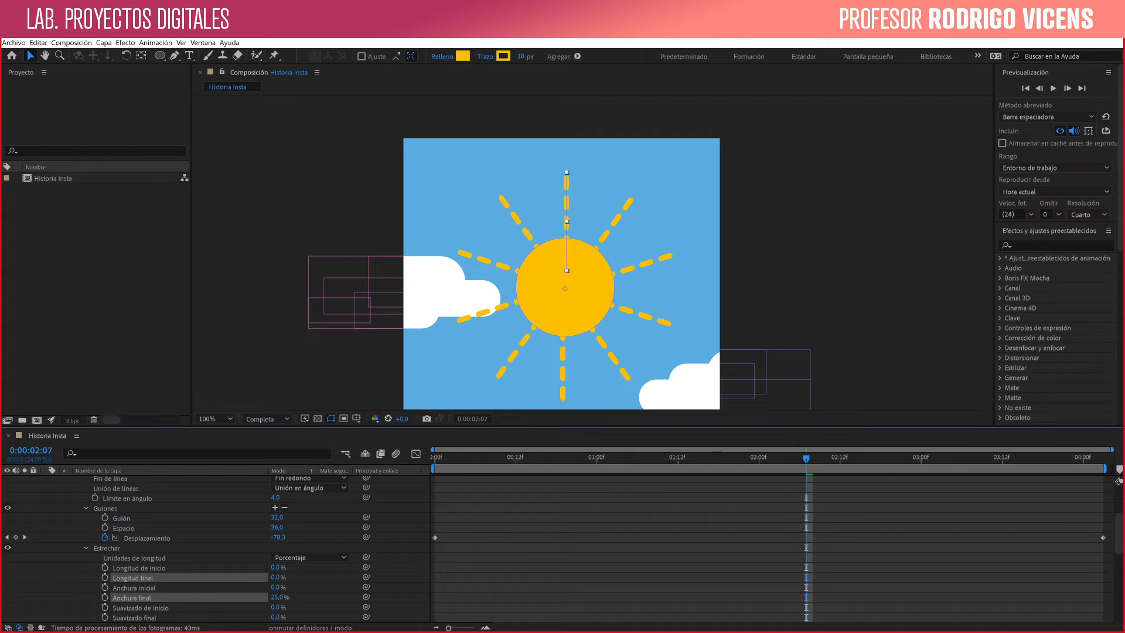
drag(321, 597, 322, 597)
drag(322, 597, 332, 597)
key(ctrl+z)
key(ctrl+z)
key(ctrl+z)
click(132, 597)
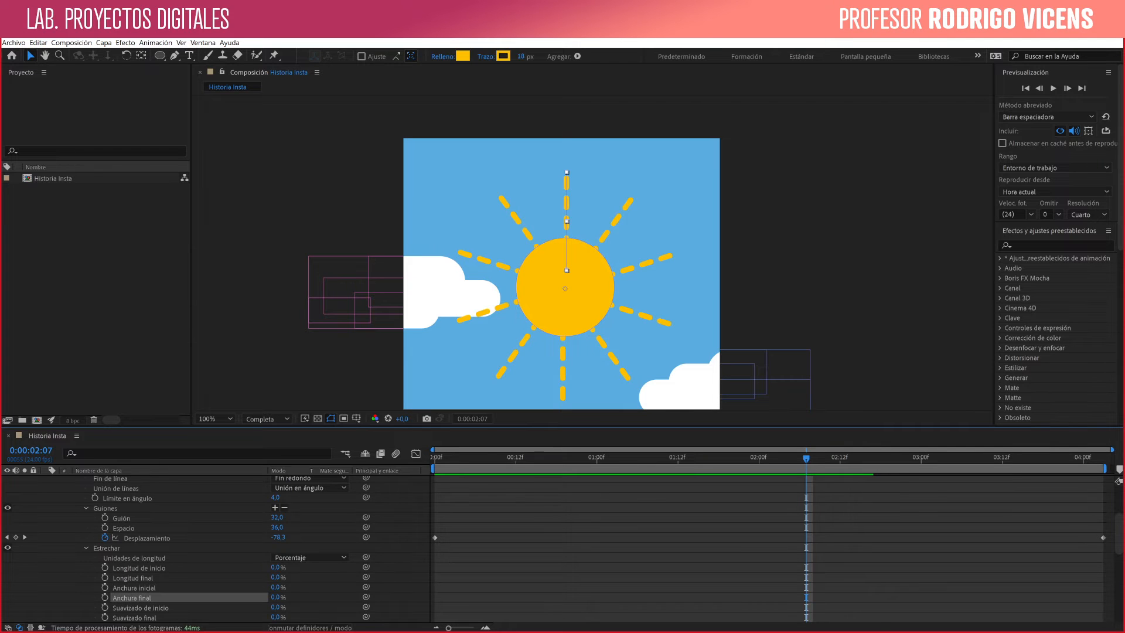
- Set the ray taper's Anchura inicial to 55% and its length units to Píxeles
drag(276, 587, 306, 587)
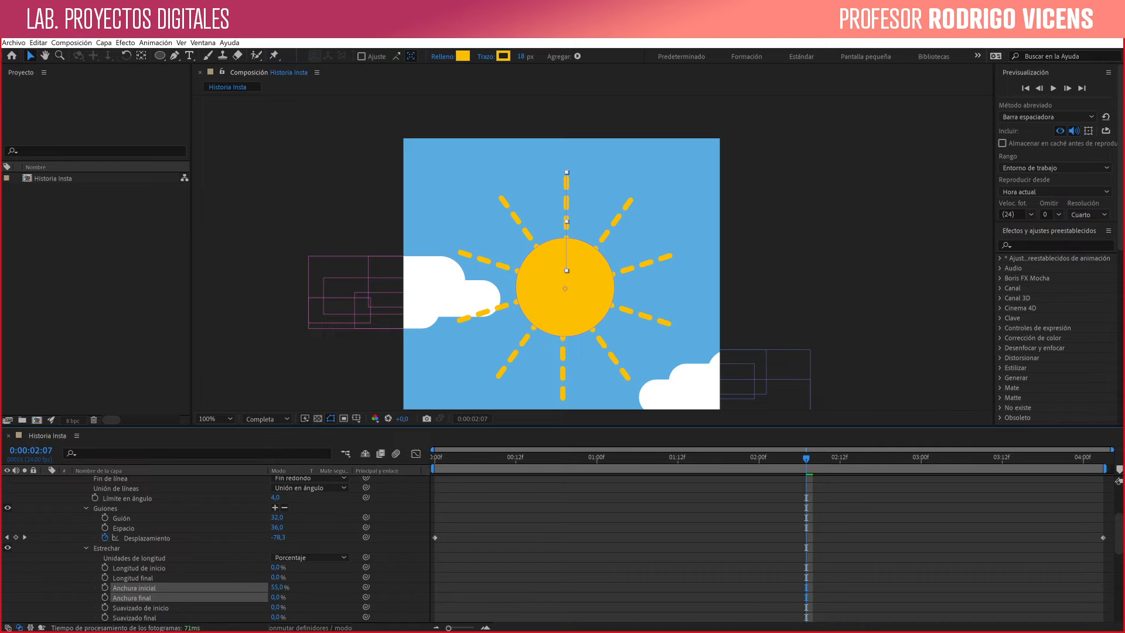
click(134, 588)
click(310, 558)
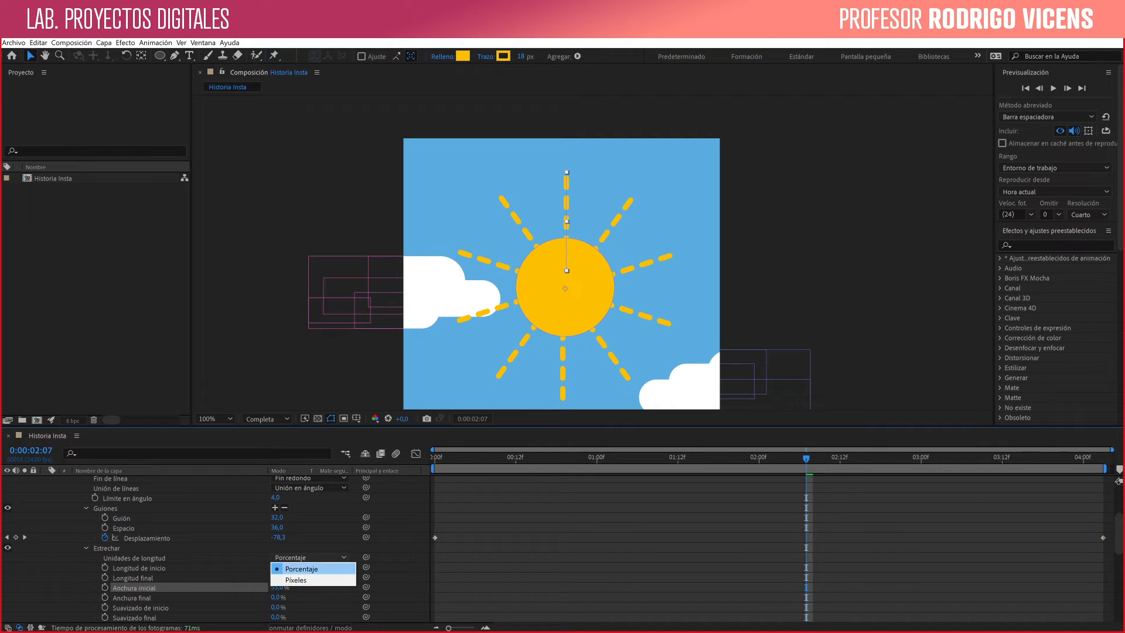
click(288, 579)
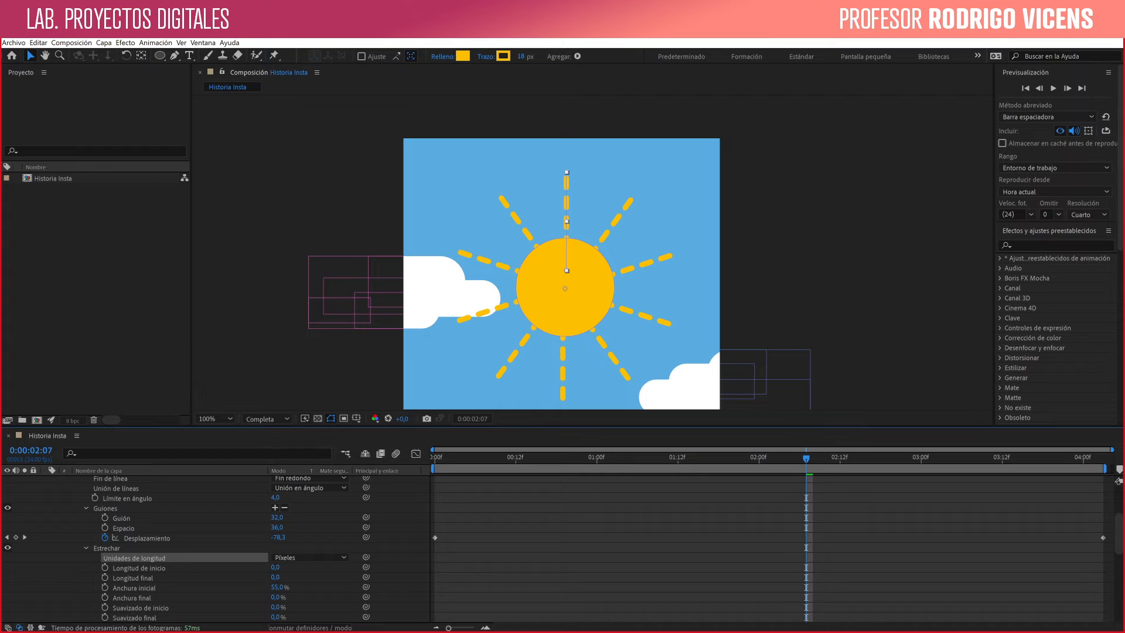
- Remove the dash entries from the ray stroke and set the taper's Longitud final to 126
click(285, 508)
click(285, 508)
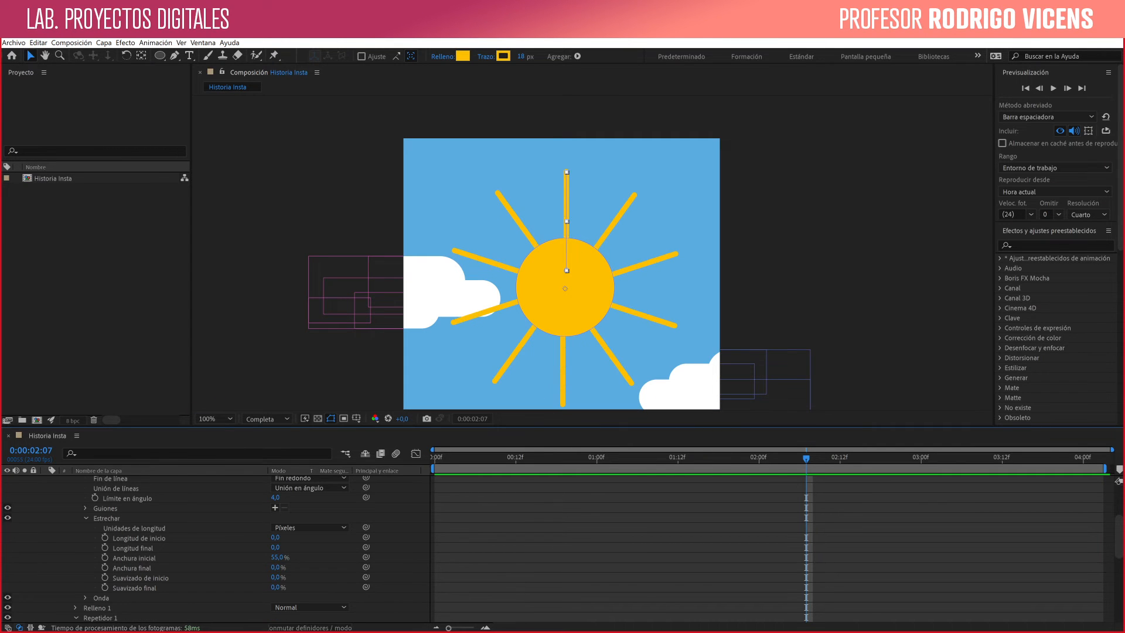
drag(275, 548, 349, 547)
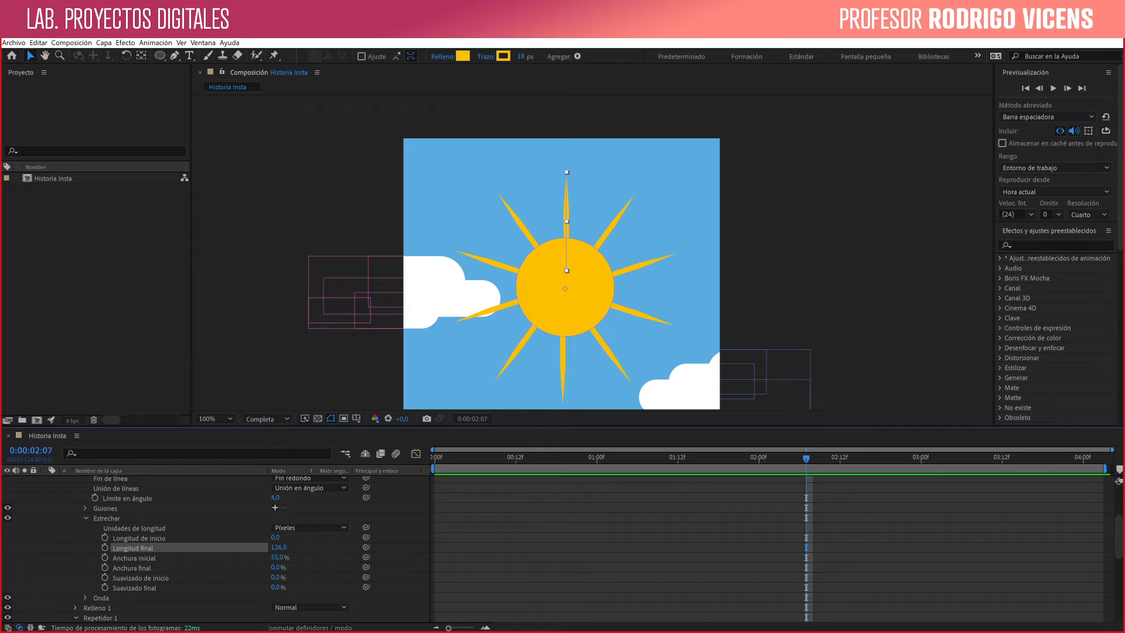
- Add dashes back to the tapered ray stroke with Guión set to 40
click(275, 507)
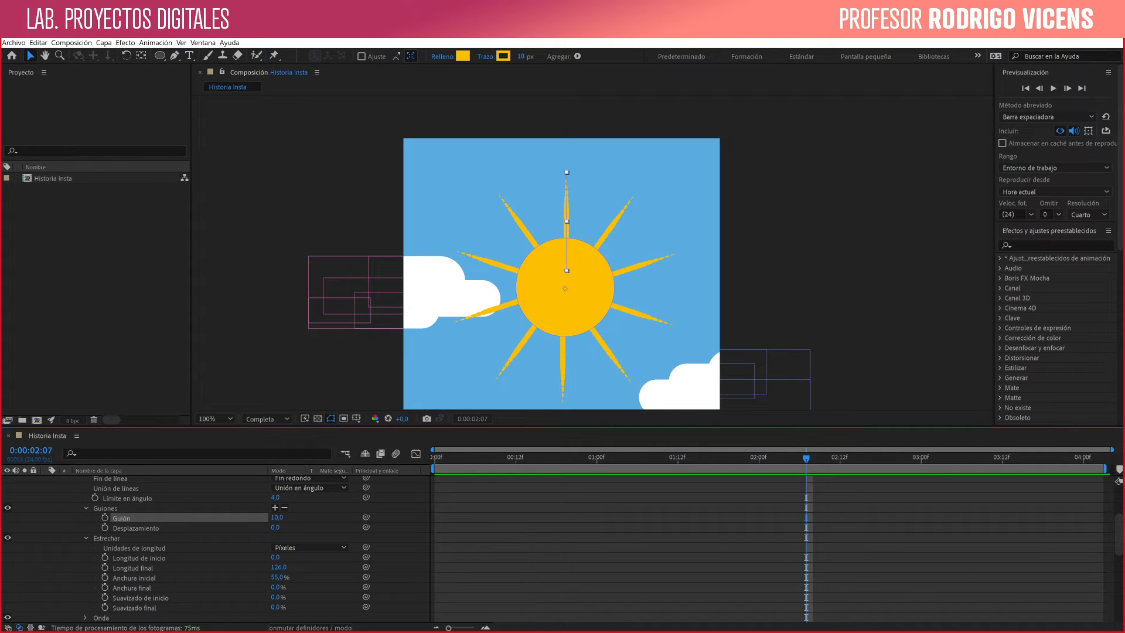
drag(277, 517, 295, 517)
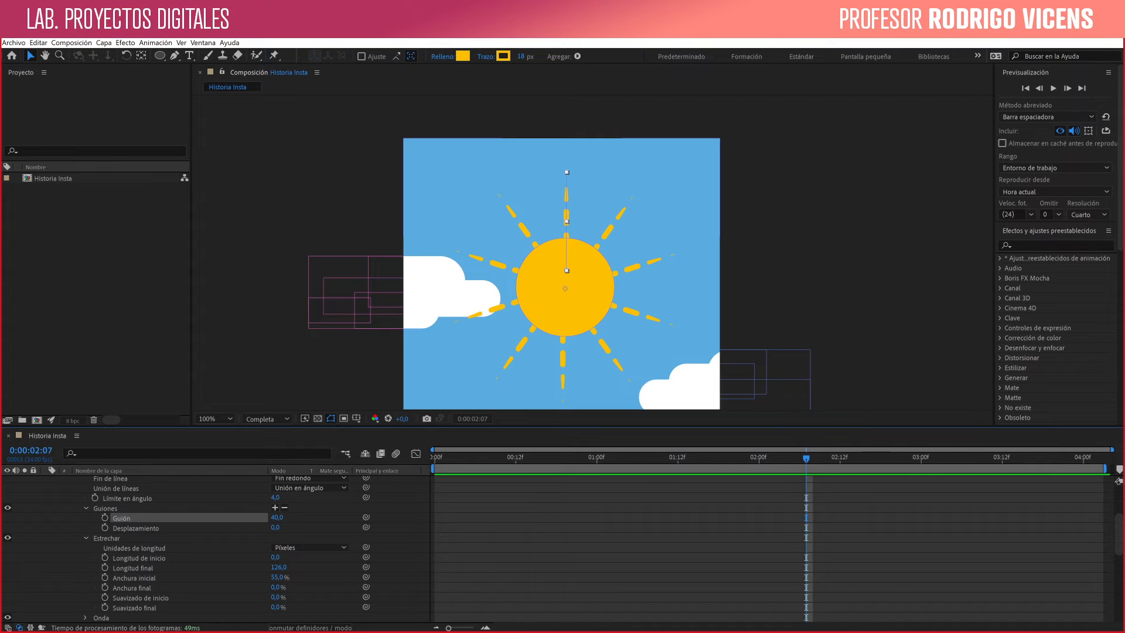
- Keyframe the dash Desplazamiento at 0 on the first frame and at -94 at 0:00:04:03
drag(806, 459, 434, 458)
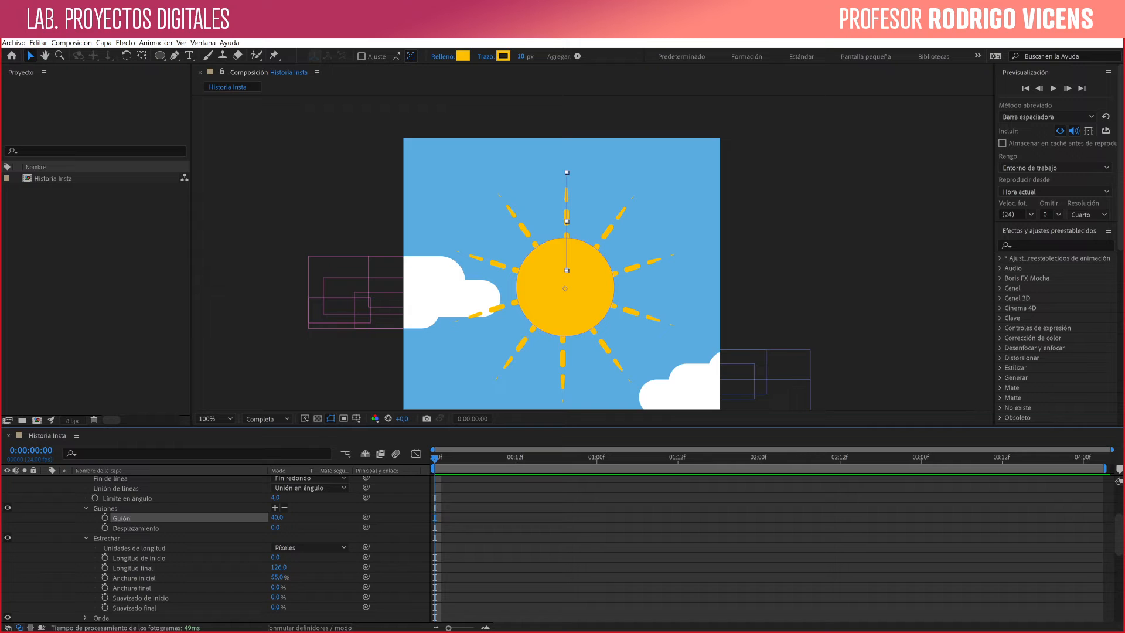
click(105, 527)
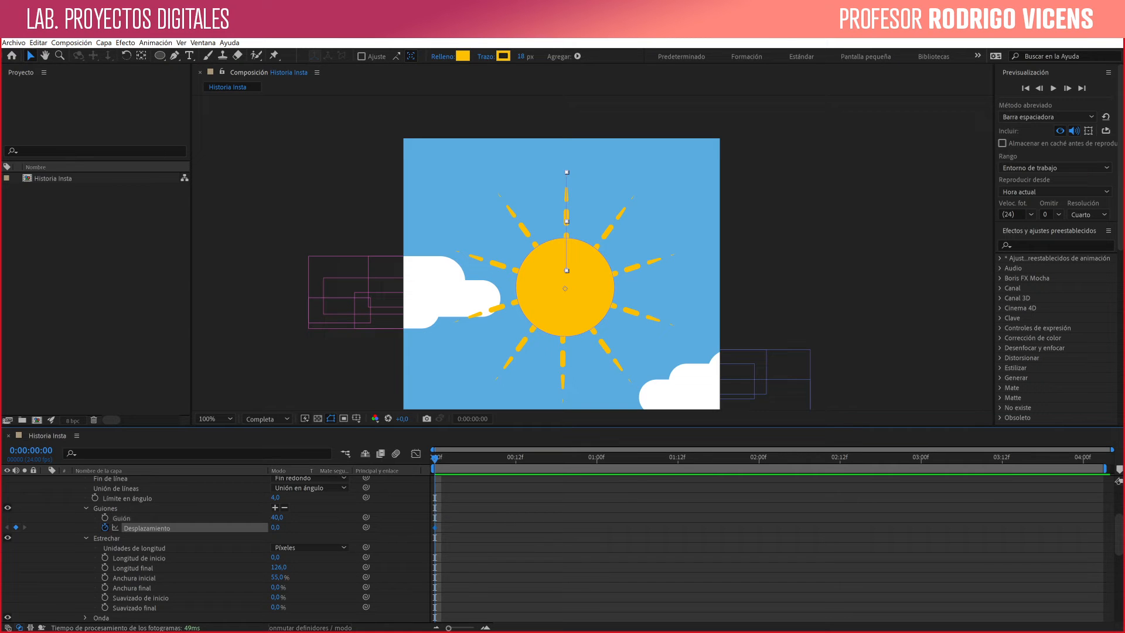
key(End)
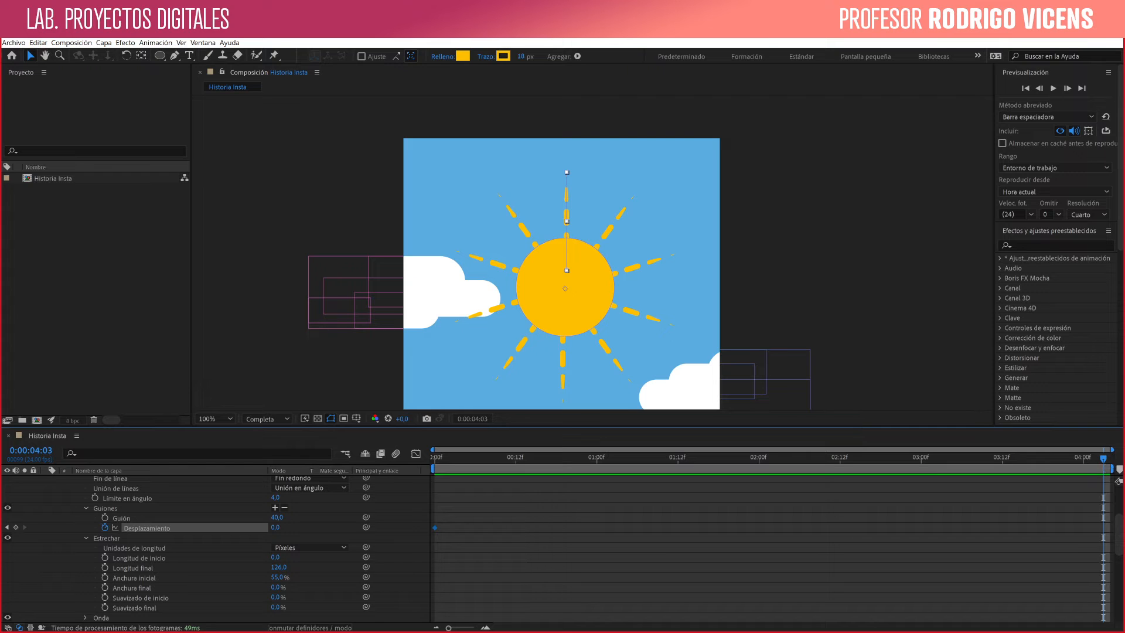
drag(275, 527, 221, 532)
click(220, 538)
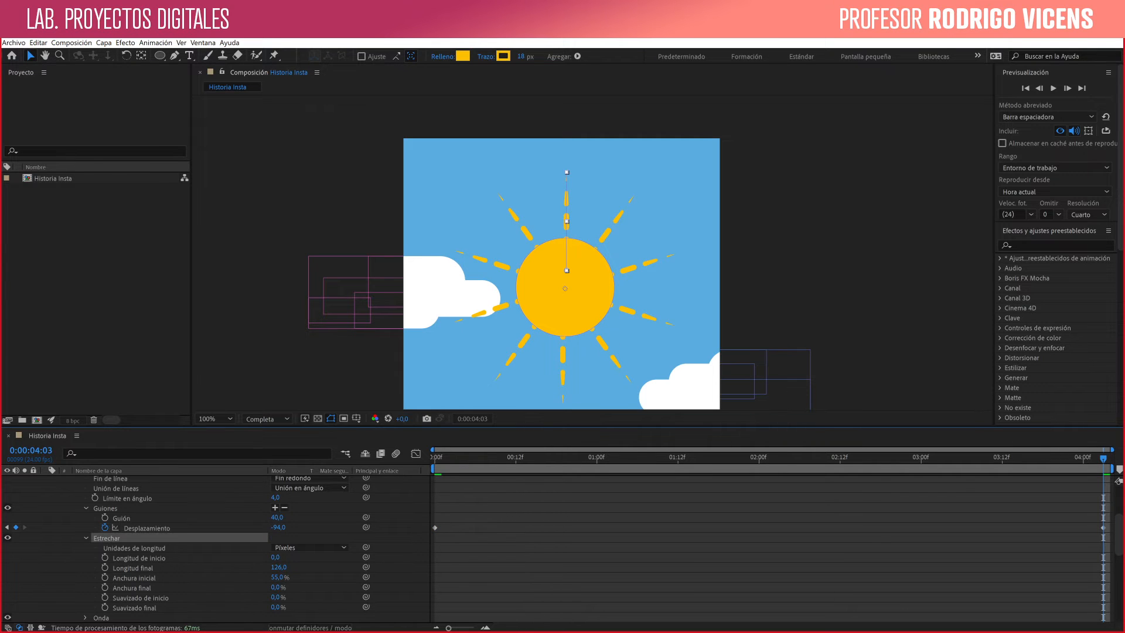
- Play the dashed ray animation from the first frame and review the stroke's taper settings and preview resolution
key(Home)
key(space)
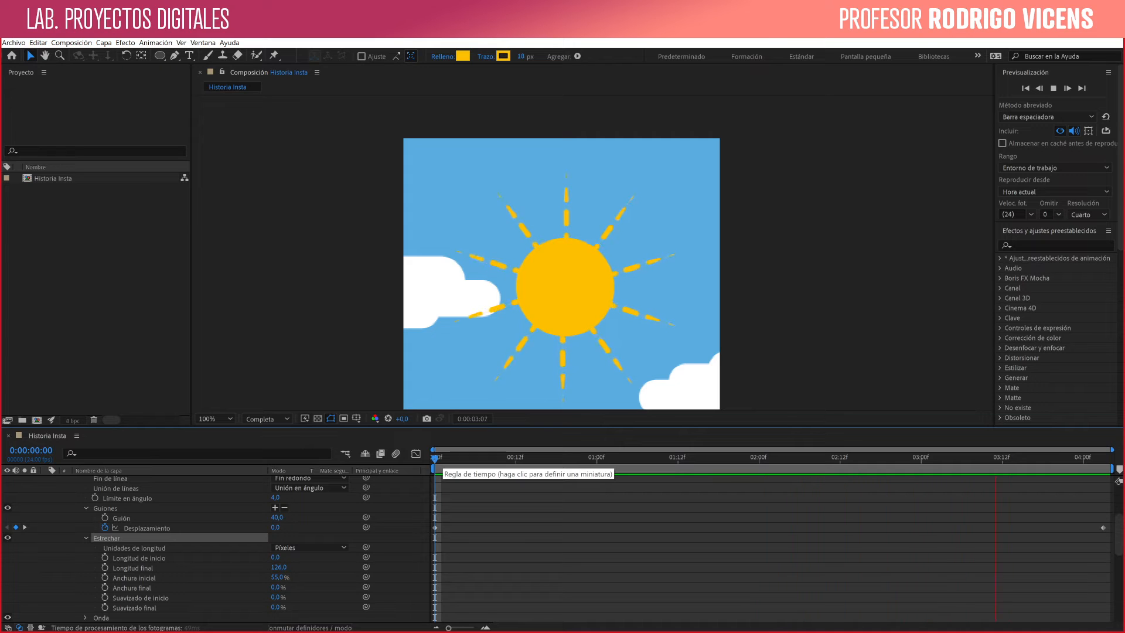
click(462, 457)
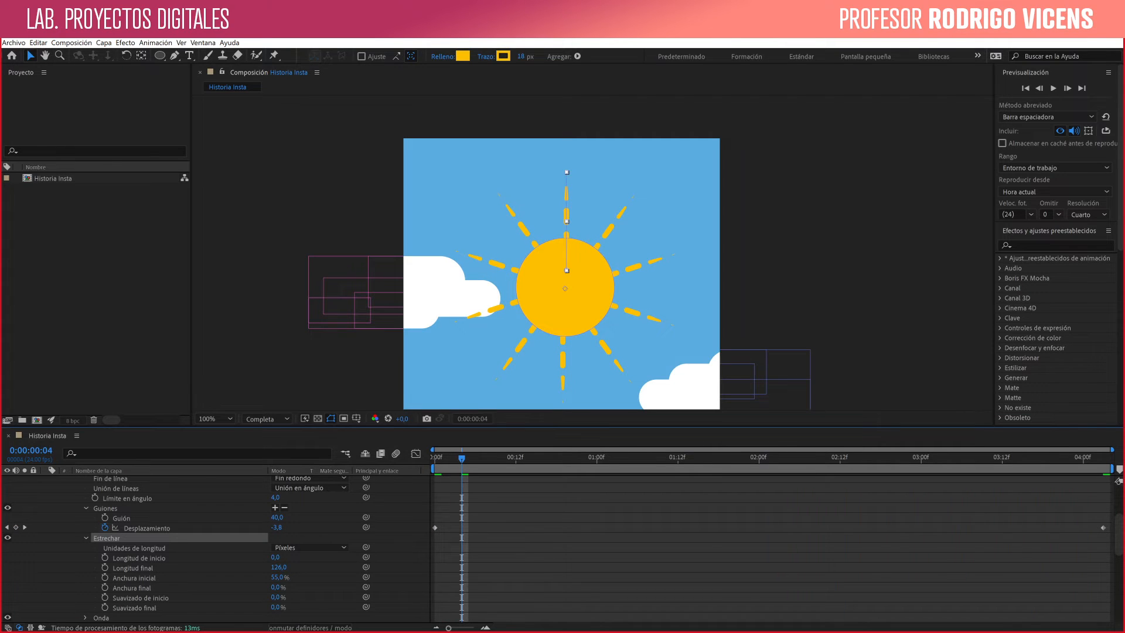
click(86, 537)
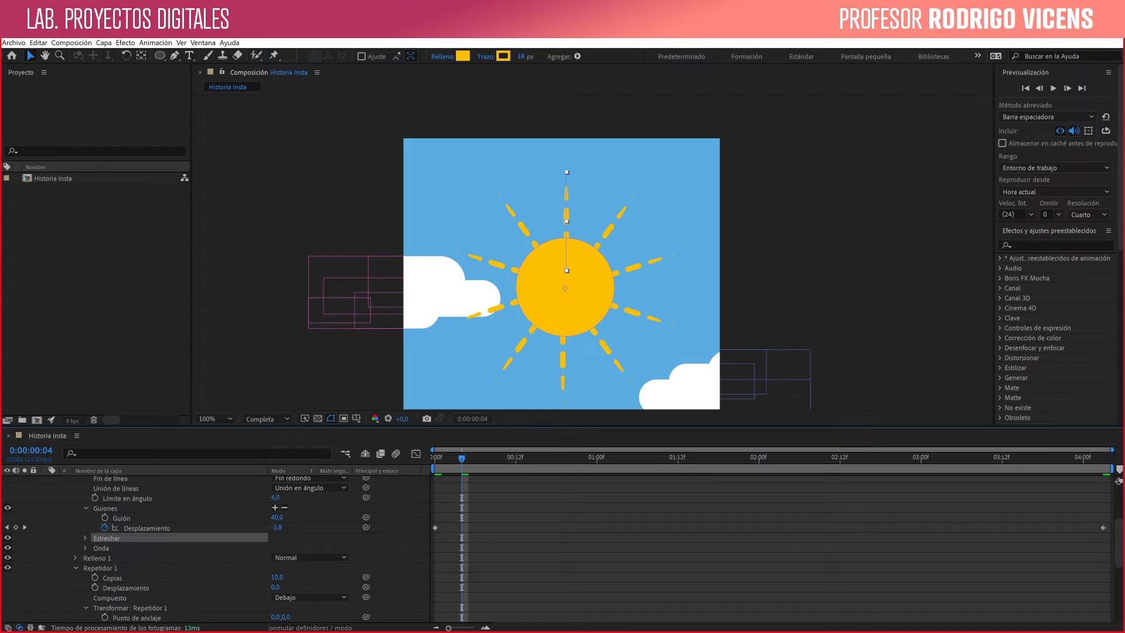
click(87, 538)
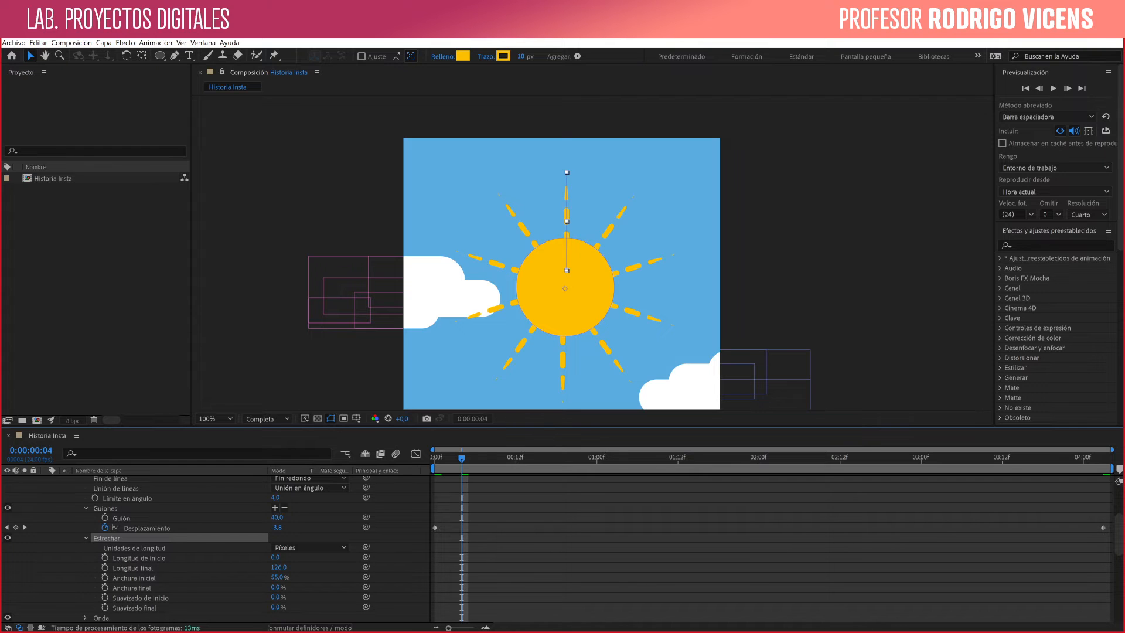
click(267, 418)
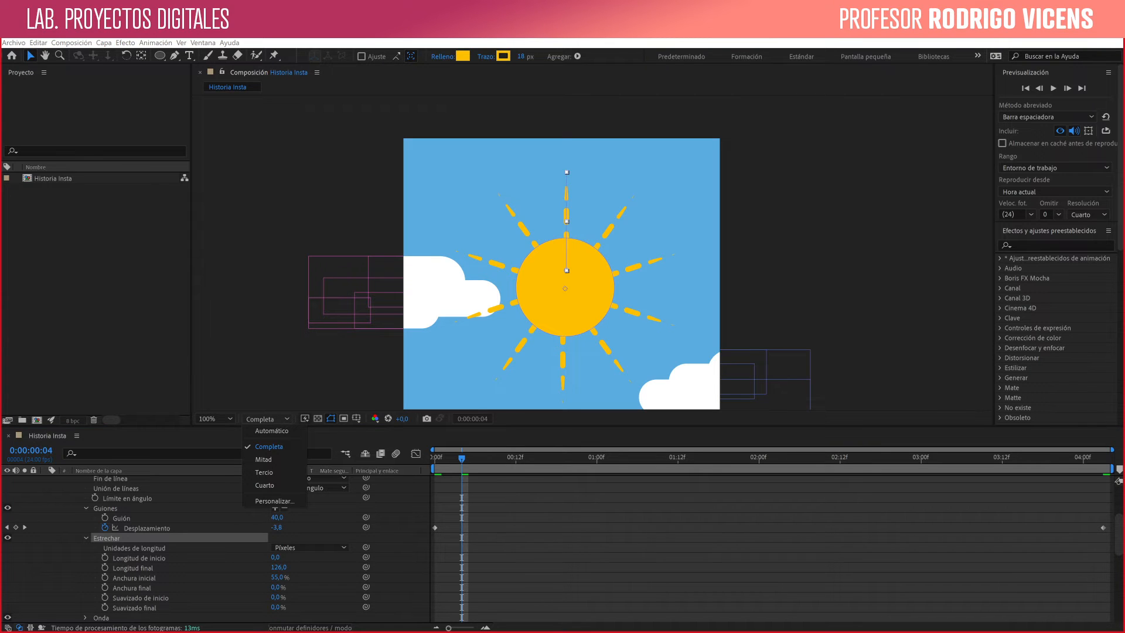
click(269, 446)
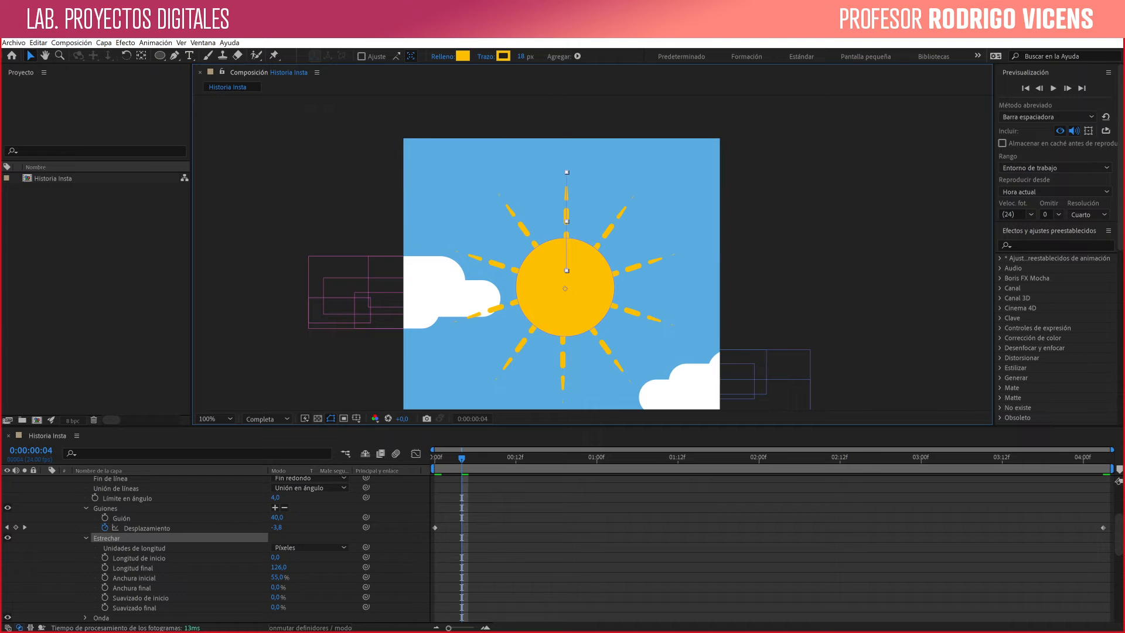
- Review the ray's stroke and repeater properties, and reduce the sun layer's listing to its keyframed Desplazamiento
drag(592, 426, 592, 258)
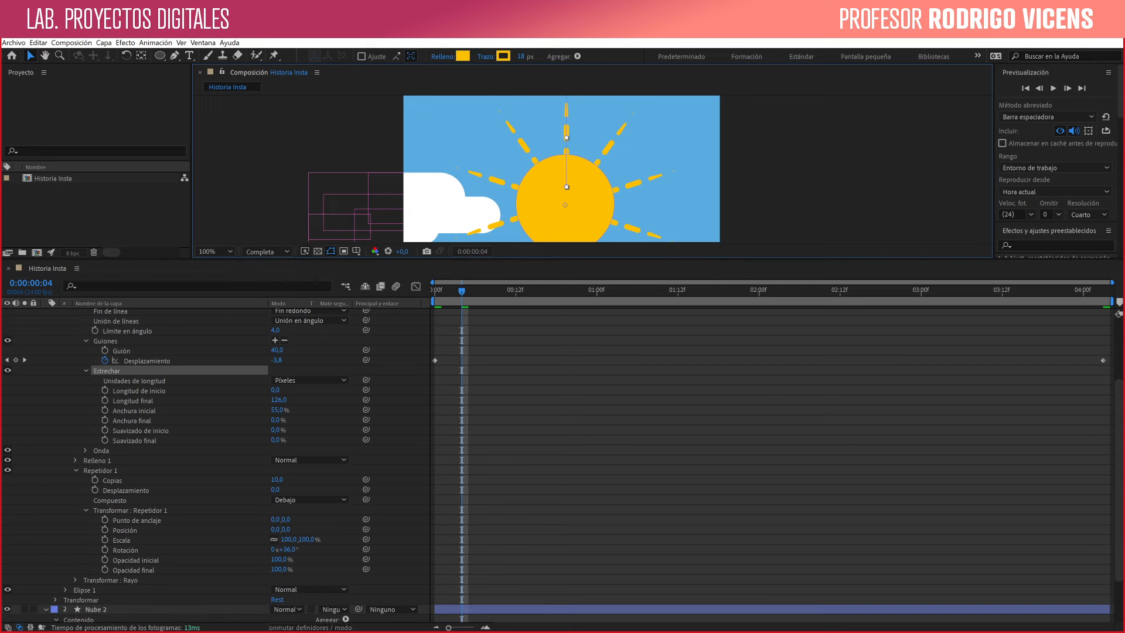
scroll(234, 463, up, 3)
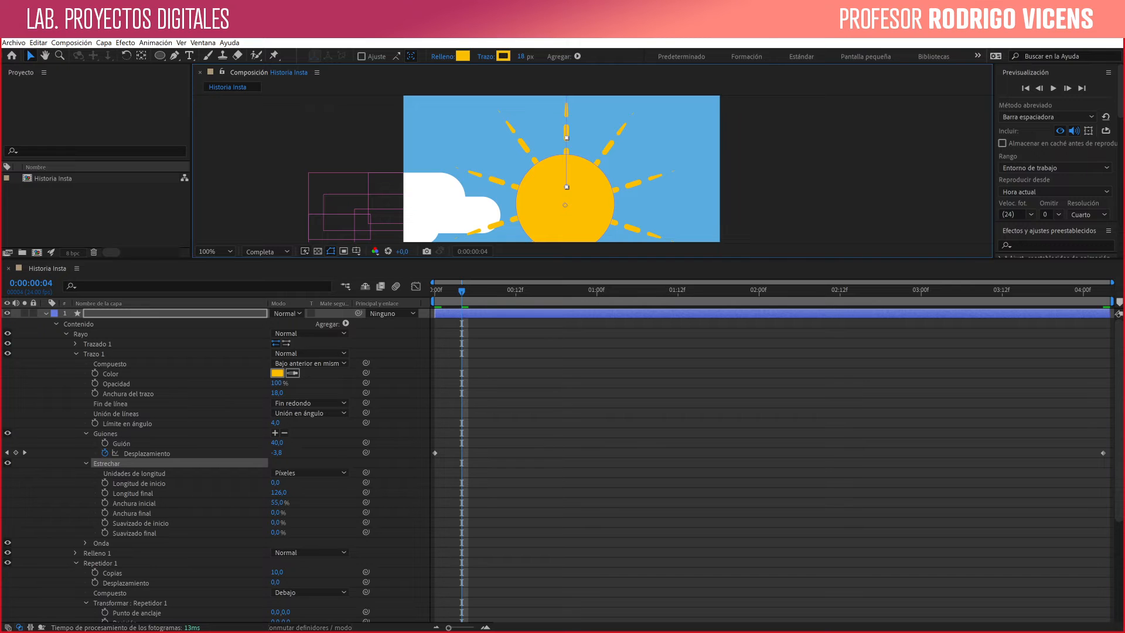
scroll(234, 463, down, 4)
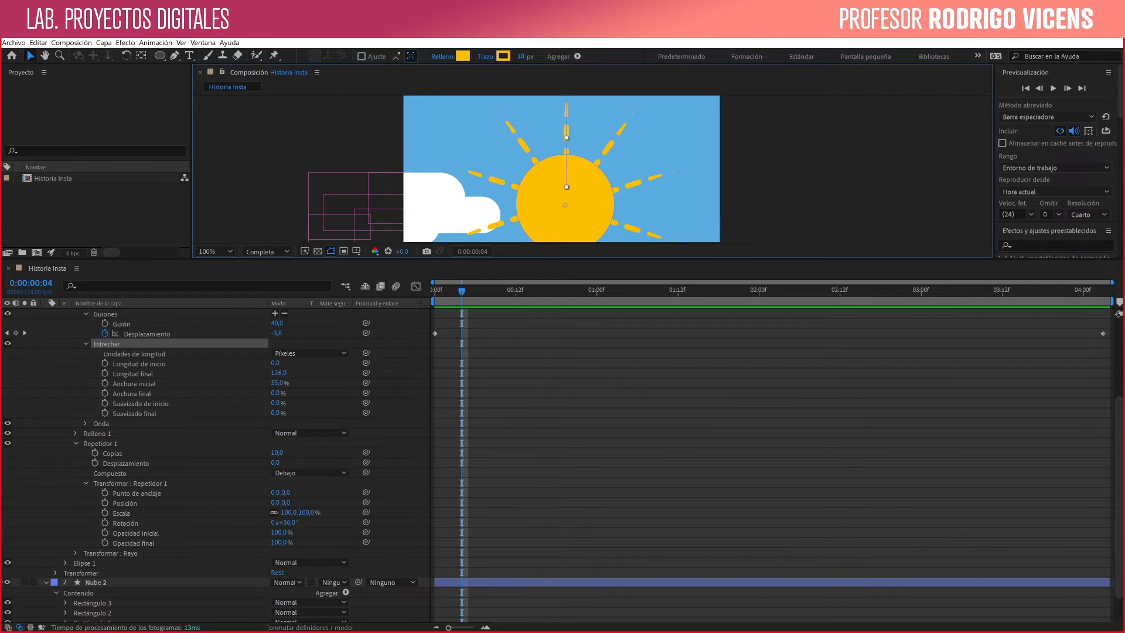
key(u)
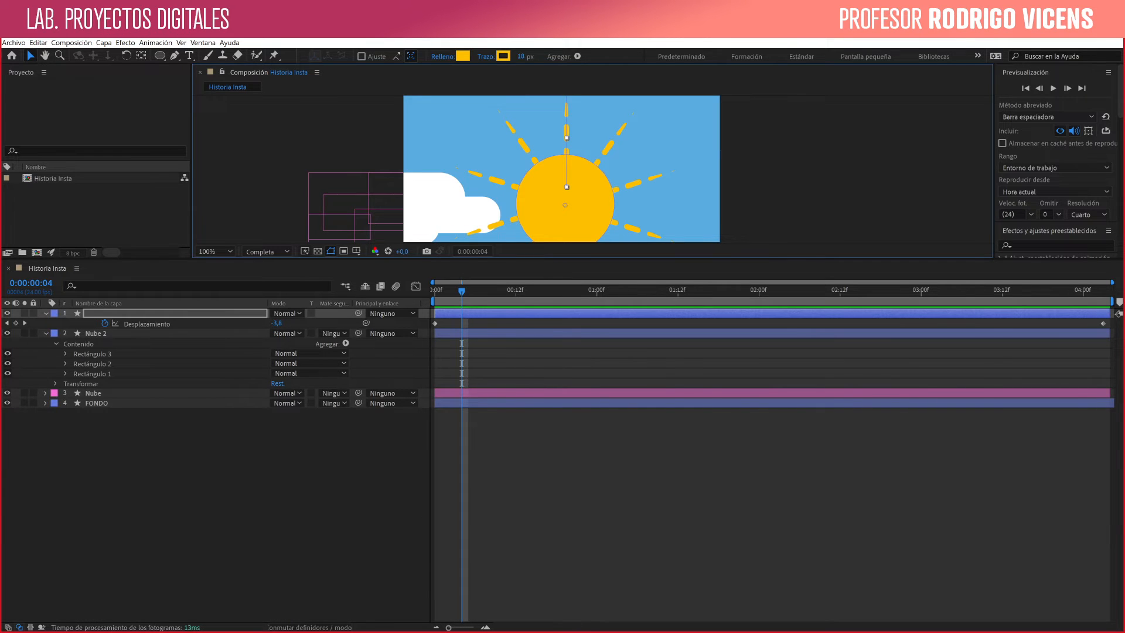
drag(563, 259, 562, 431)
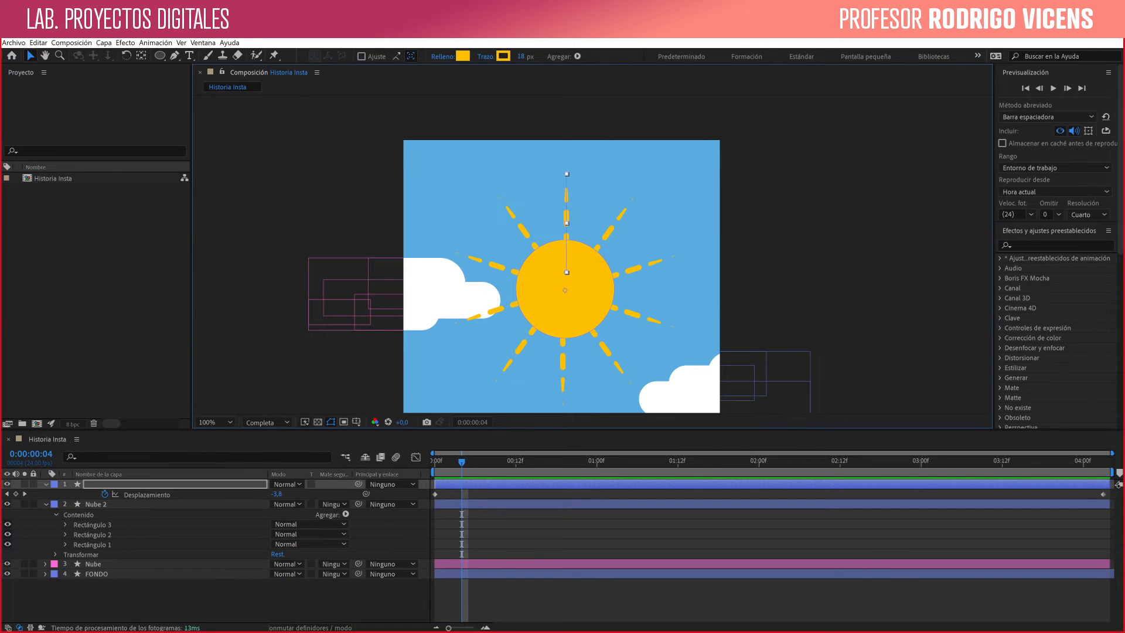
- Reorder the layers so Nube and Nube 2 sit above the sun layer, and rename the sun layer SOL
click(339, 311)
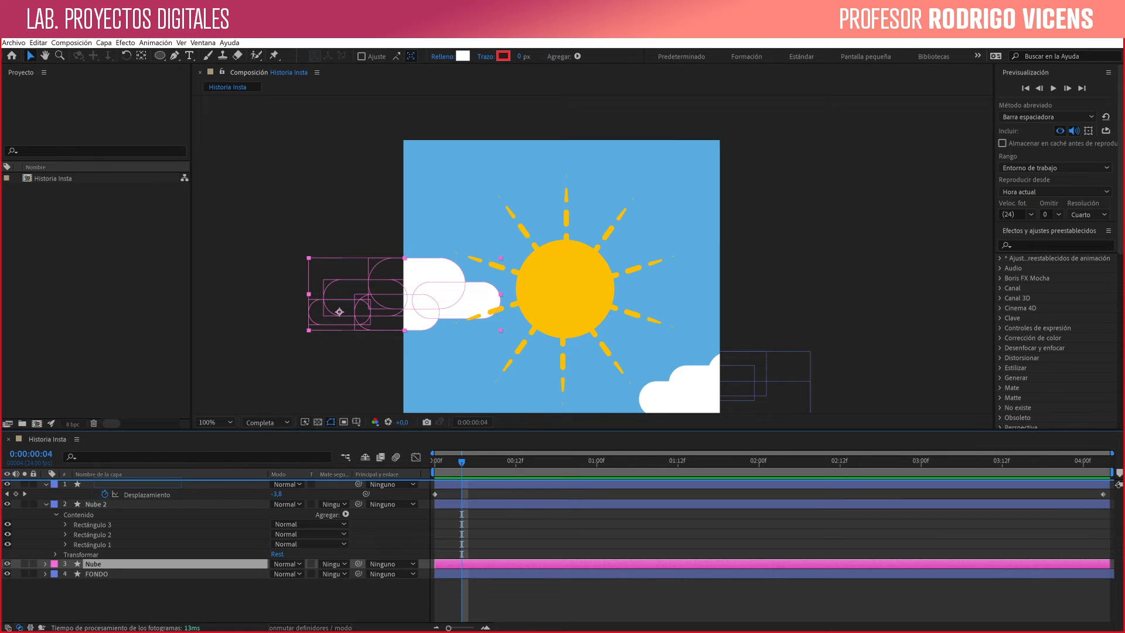
key(ctrl+shift+bracketright)
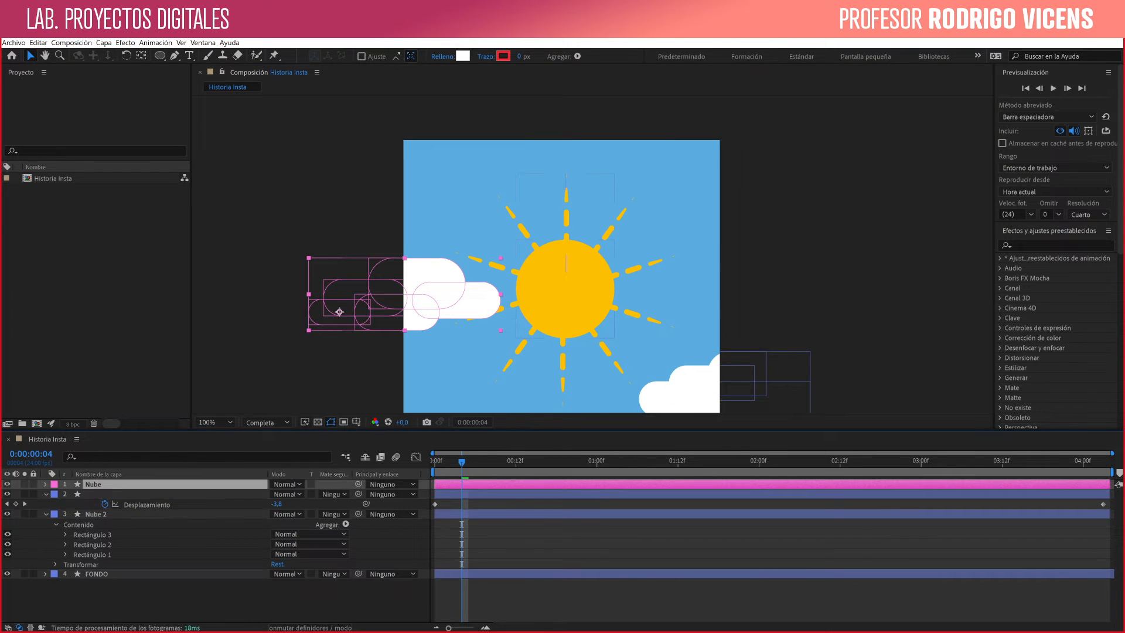
click(112, 494)
text(SOL)
key(Return)
drag(96, 513, 97, 489)
- Move both clouds in front of the sun, placing Nube at about 170, 491 and Nube 2 at about 822, 693
click(339, 312)
drag(339, 311, 448, 269)
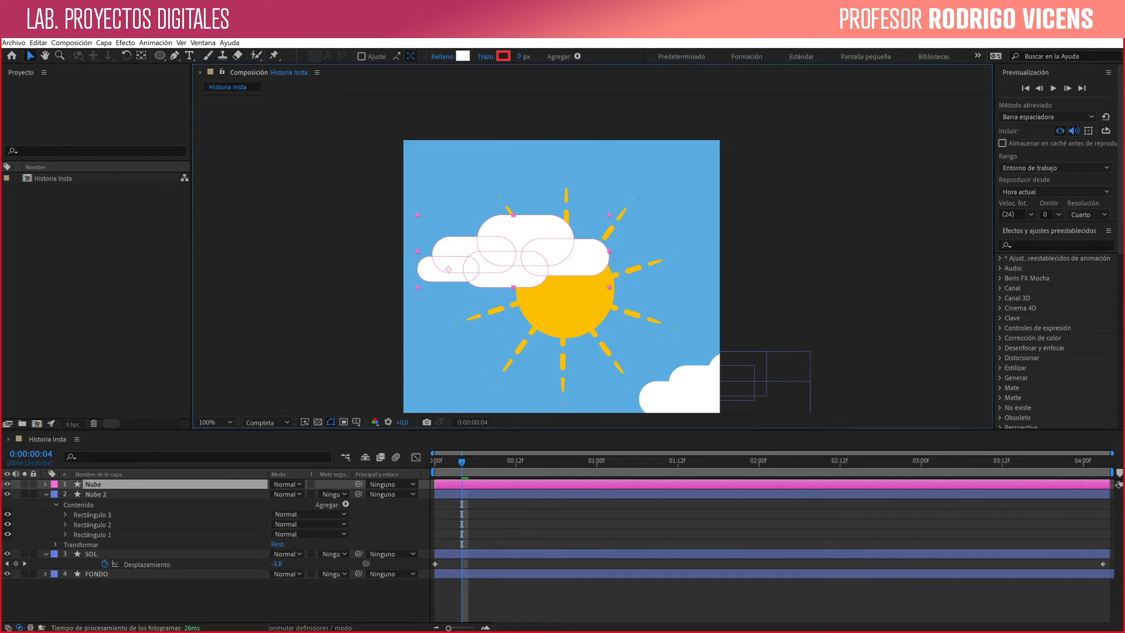
click(680, 390)
drag(680, 390, 555, 321)
drag(628, 360, 636, 342)
click(448, 269)
drag(448, 269, 452, 283)
drag(636, 341, 643, 343)
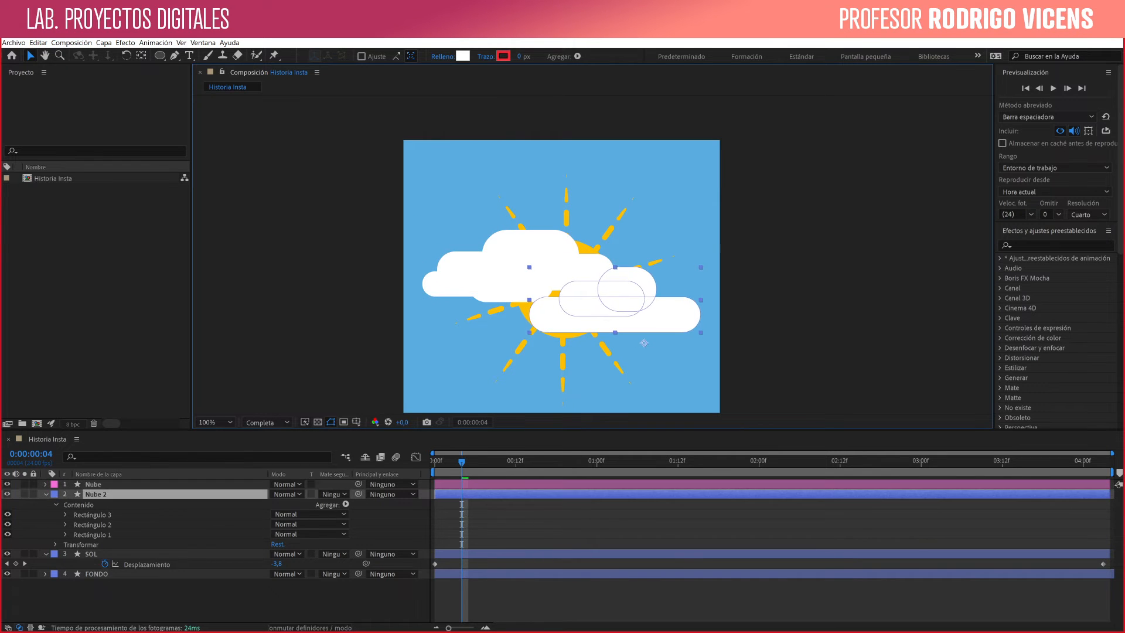
key(Return)
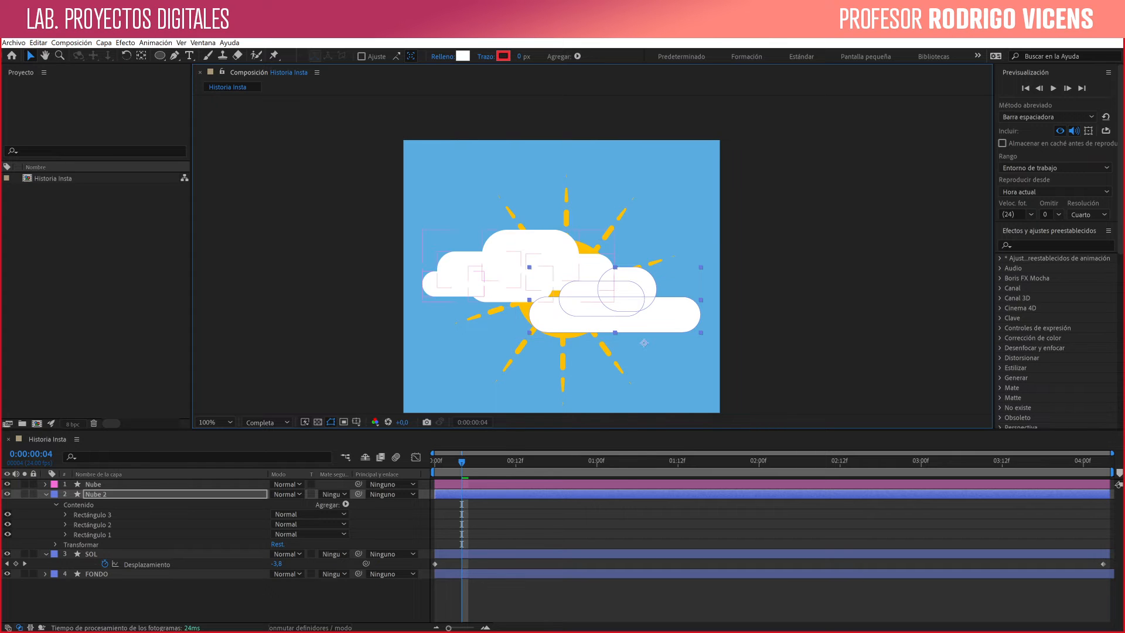
key(Return)
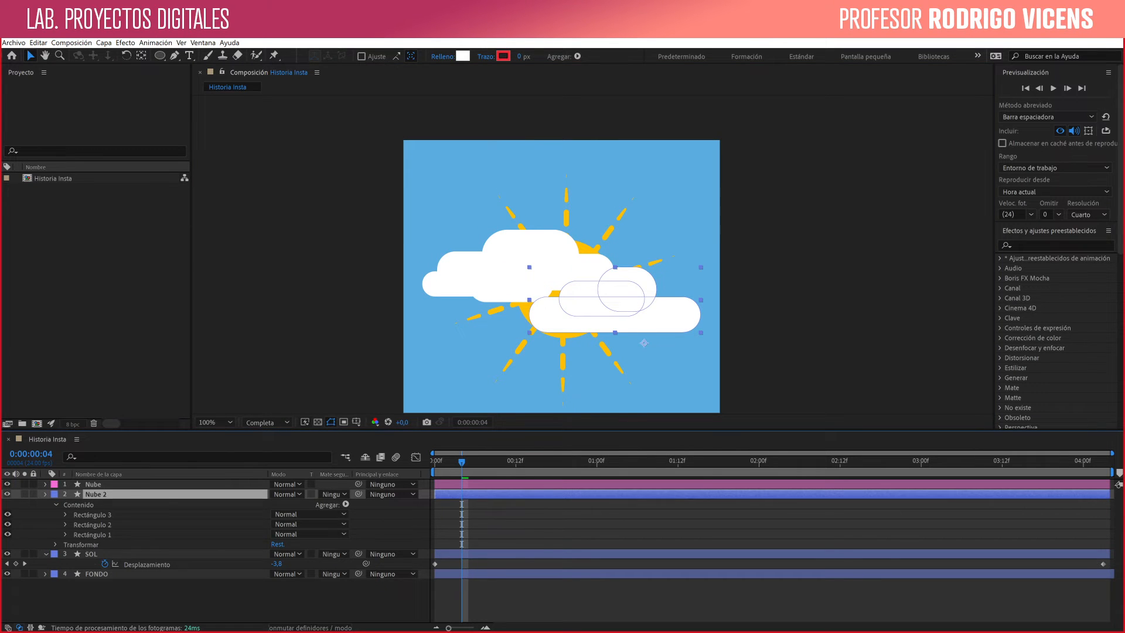
- Add a Posición keyframe to the Nube layer at its current place on the first frame
click(46, 484)
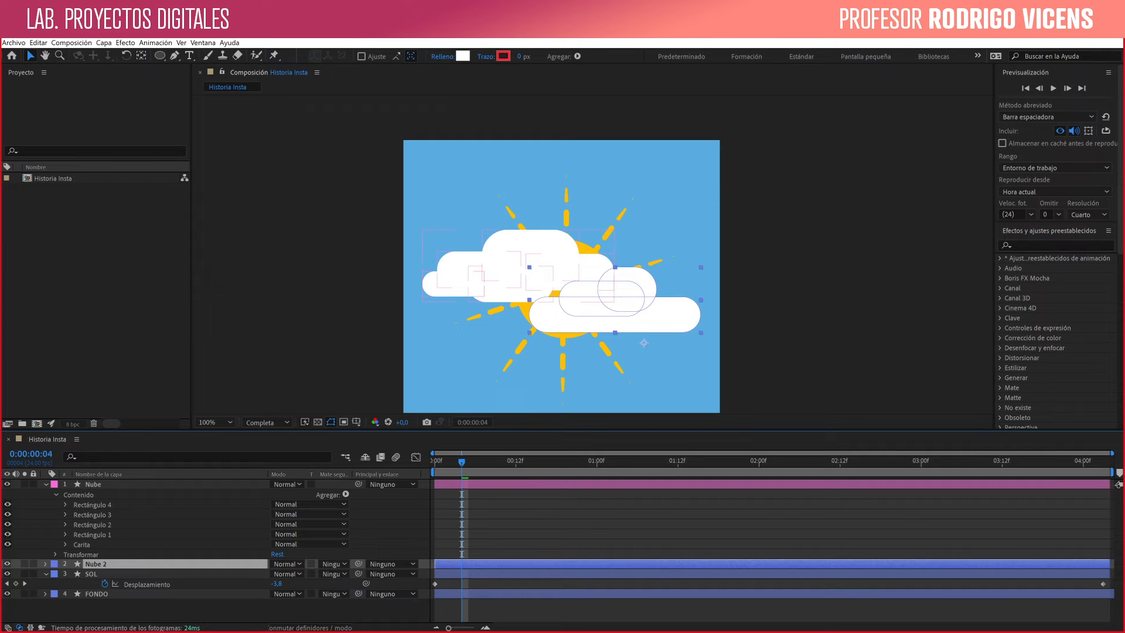
click(56, 495)
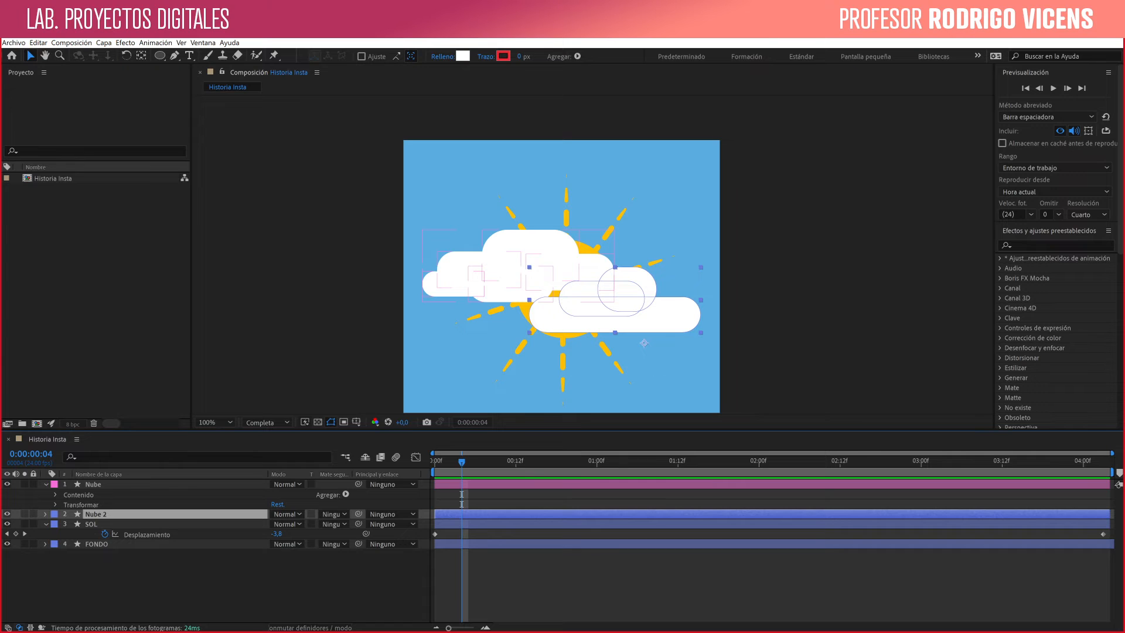
click(80, 505)
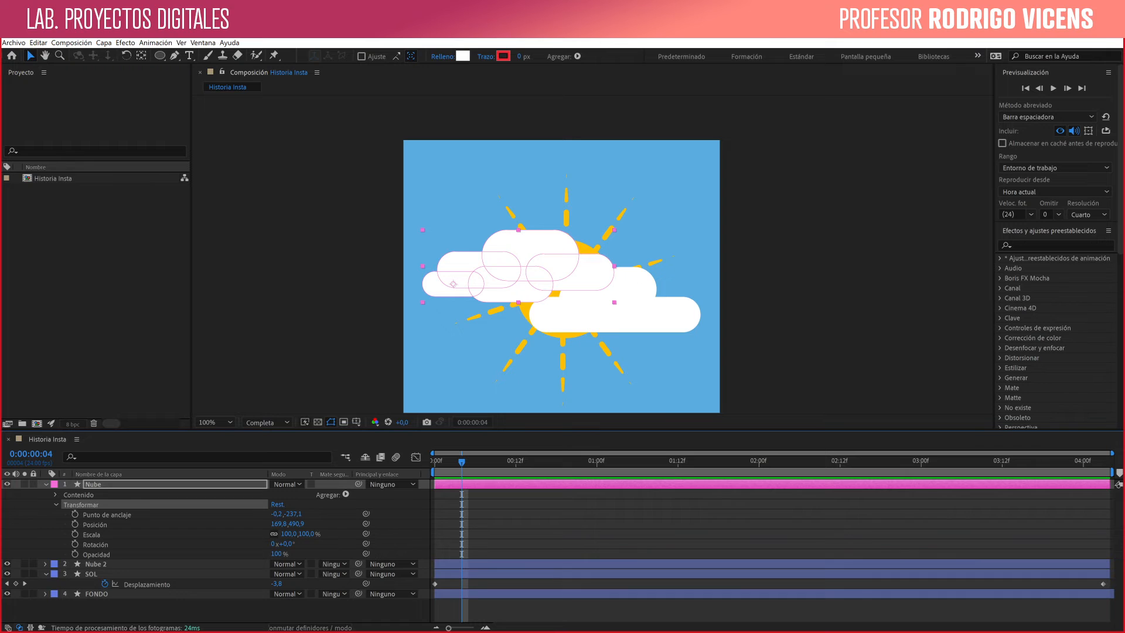
key(Page_Up)
key(Page_Up)
key(Page_Up)
key(Page_Up)
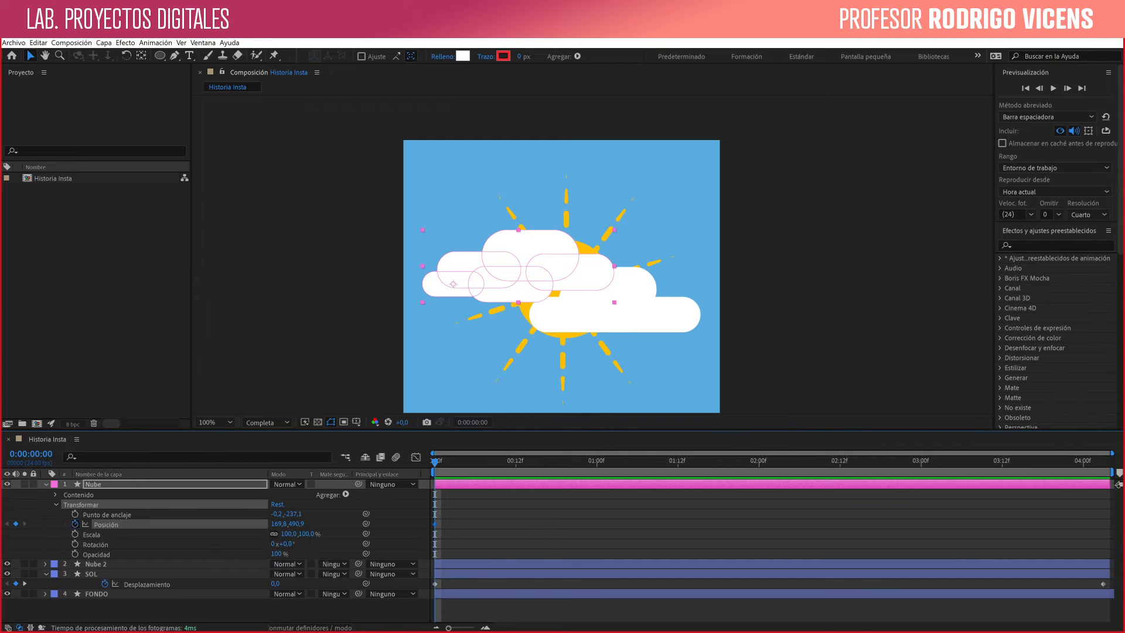
click(75, 523)
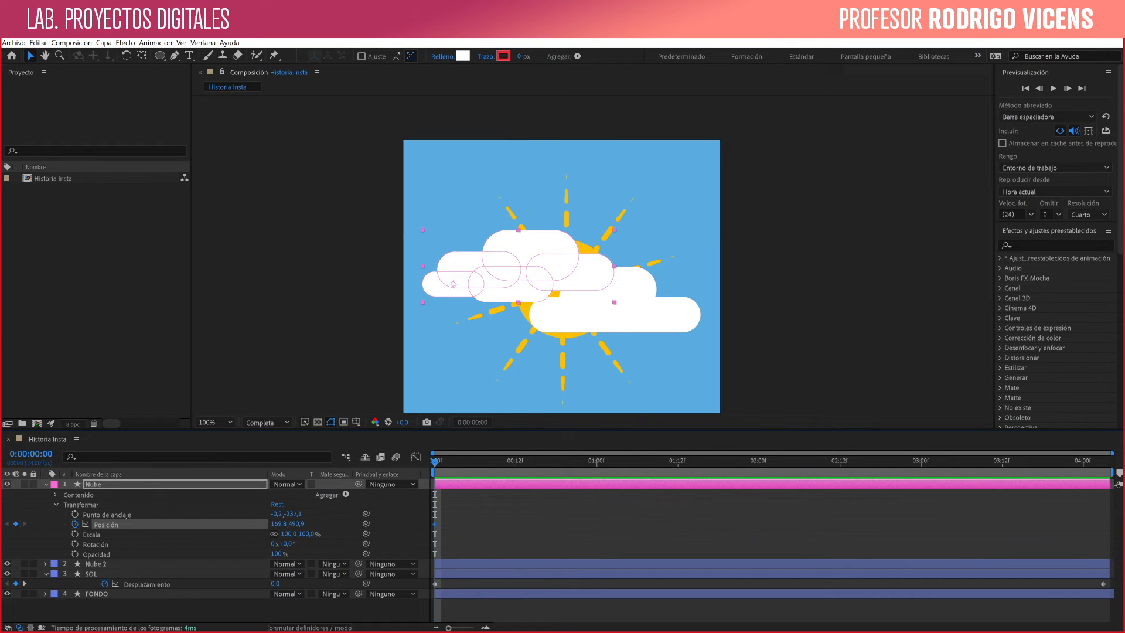
- Keyframe Nube's Posición at -130,2, 490,9 at 0:00:04:03 so the cloud slides left off the sun
key(space)
drag(699, 462, 779, 462)
key(F2)
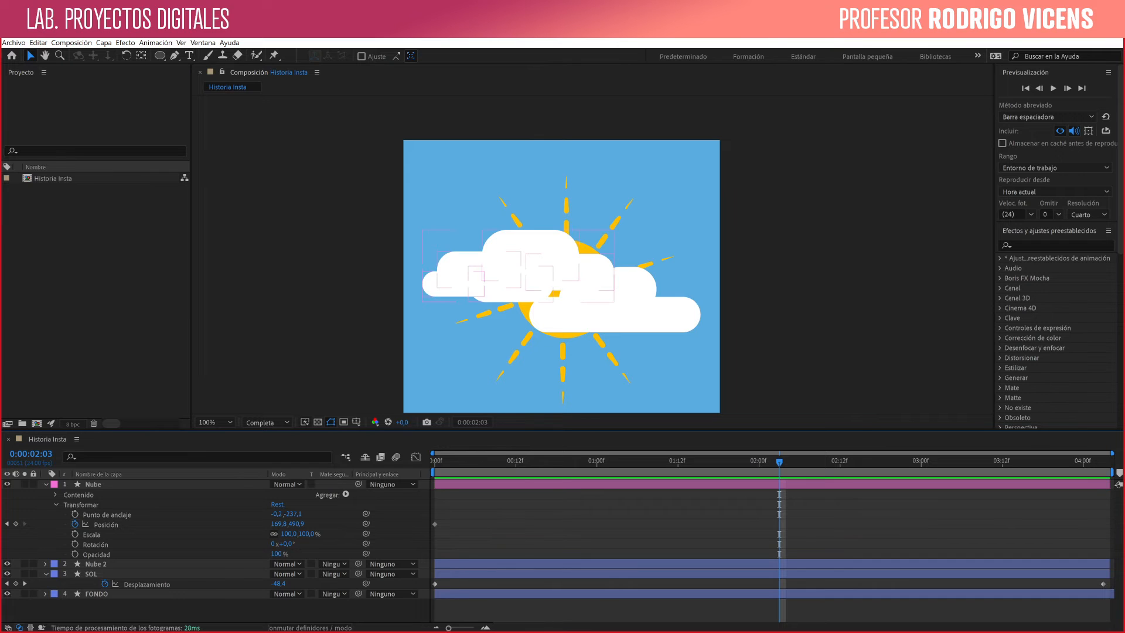
key(space)
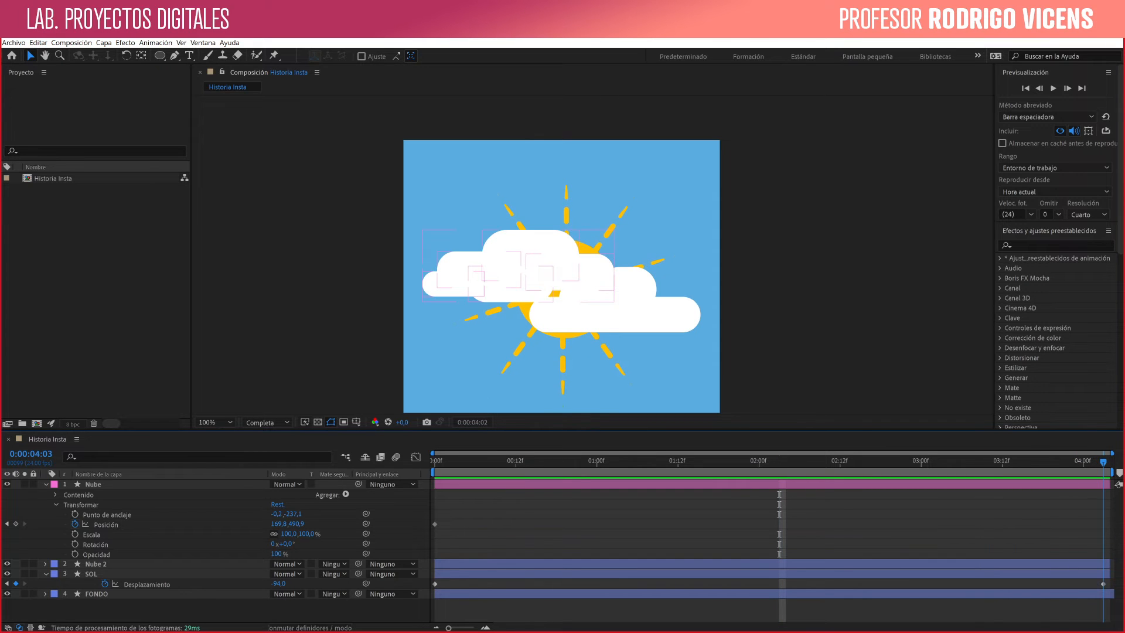
click(544, 273)
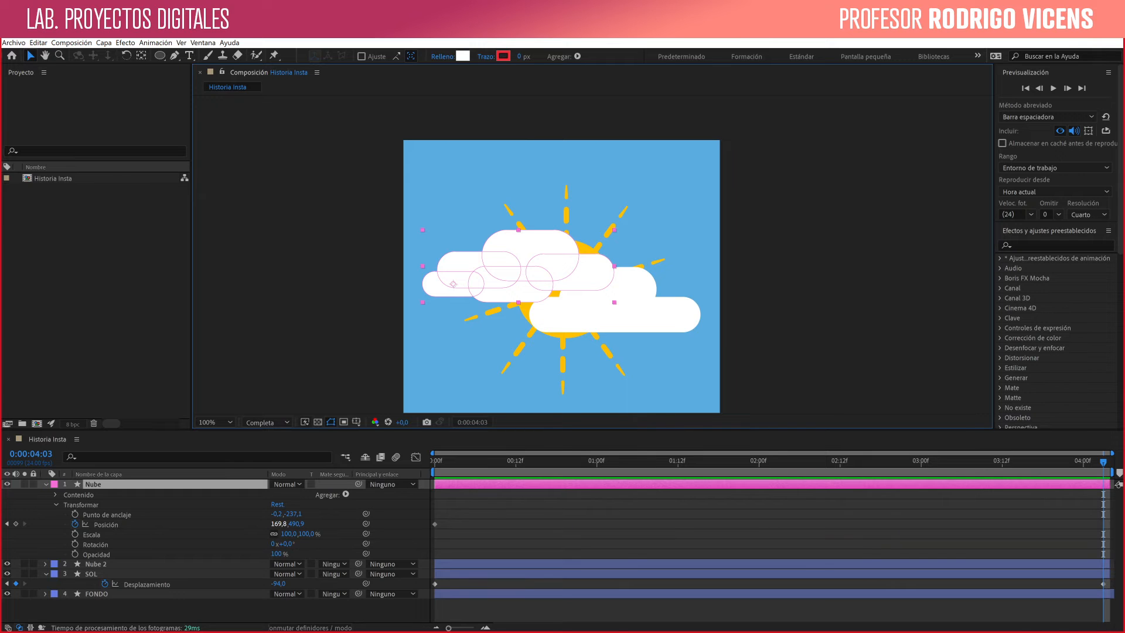
click(280, 524)
key(Tab)
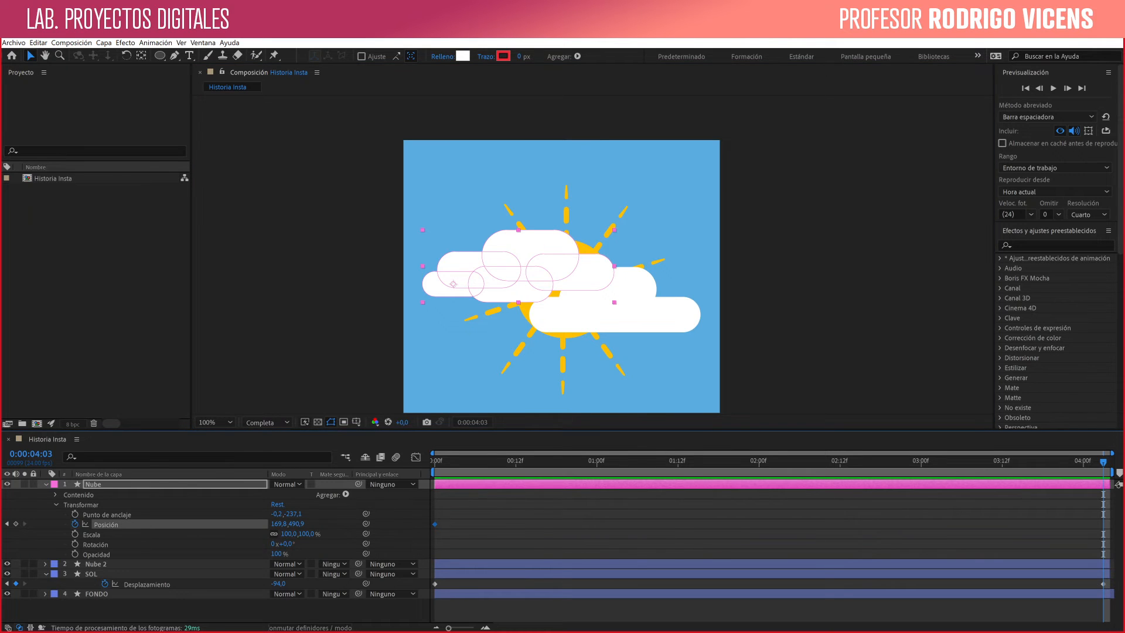
key(shift+Tab)
key(Tab)
key(Return)
drag(279, 524, 179, 524)
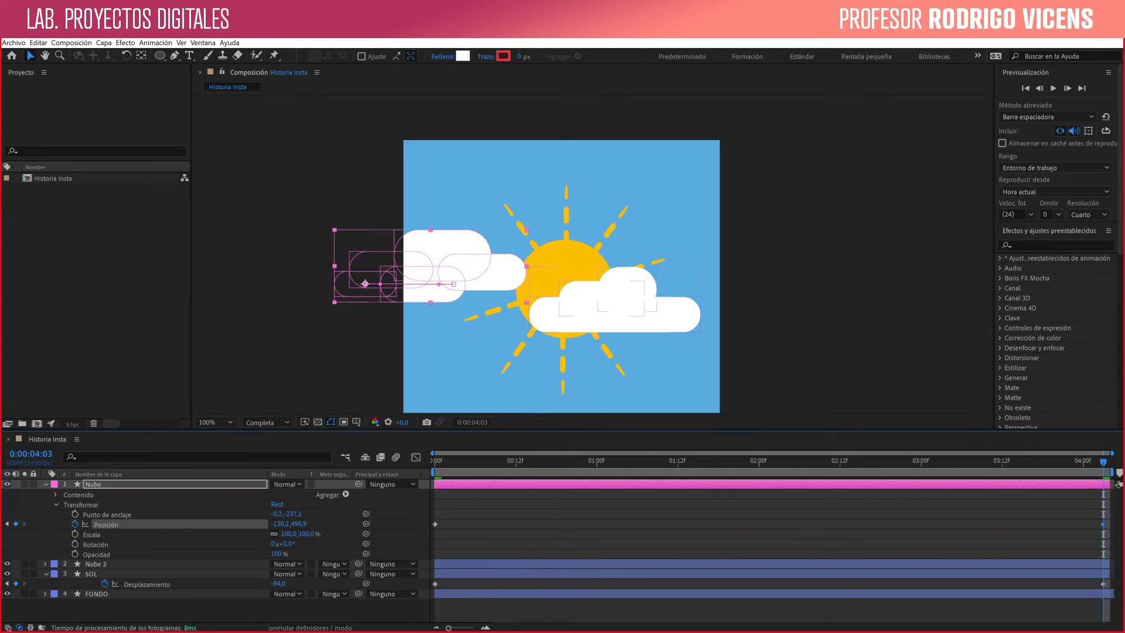
- Show only the Posición property of every layer in the timeline
click(636, 301)
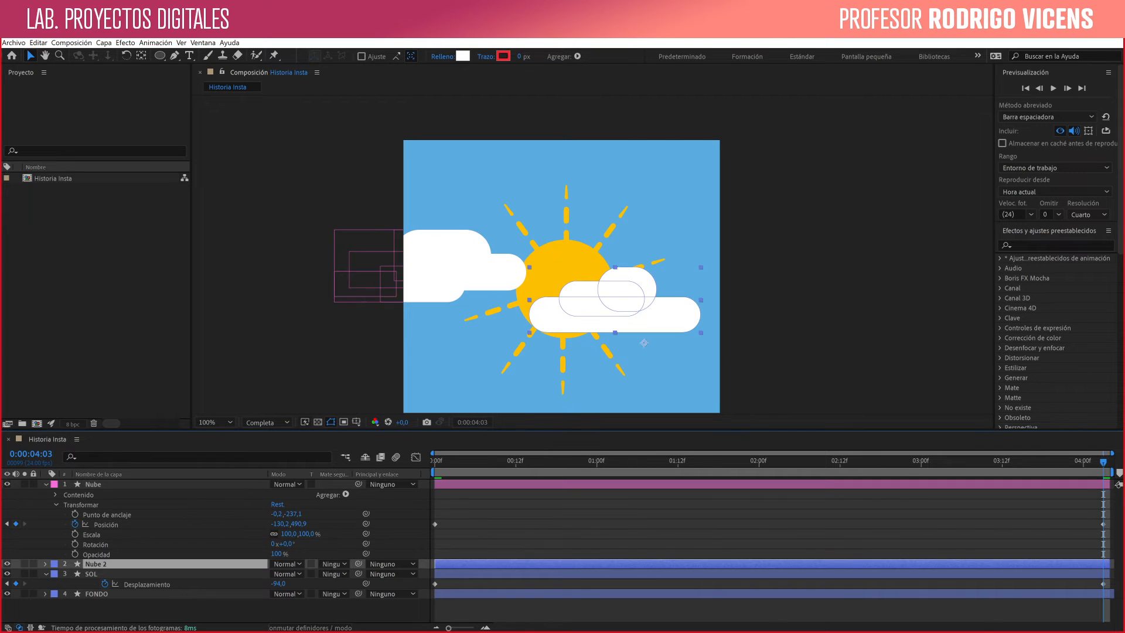
click(45, 564)
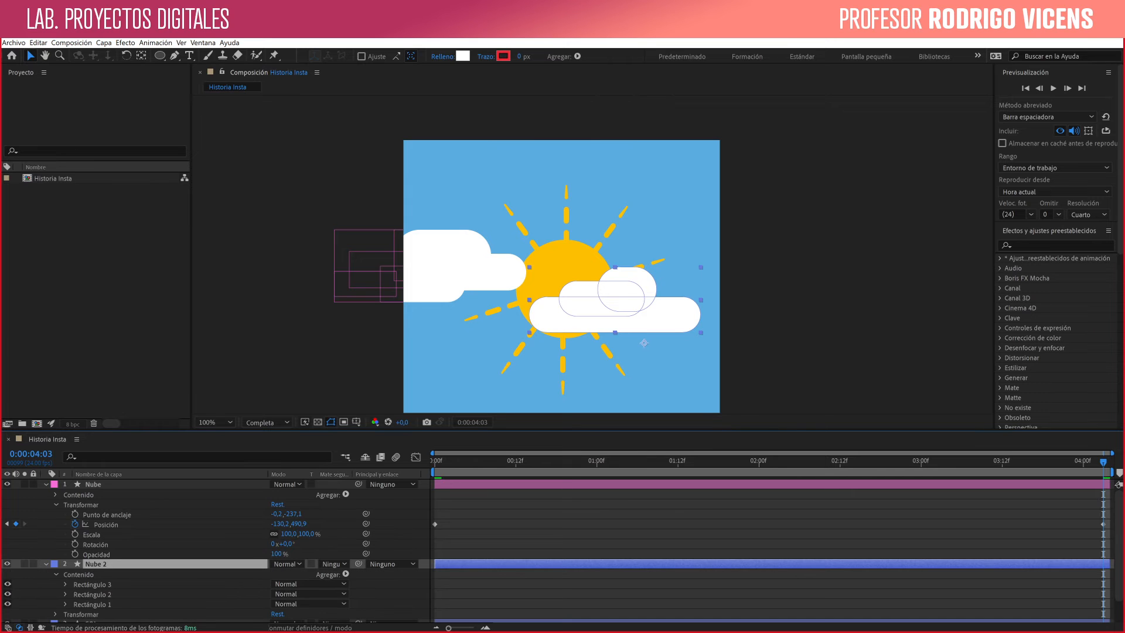
click(56, 614)
click(55, 614)
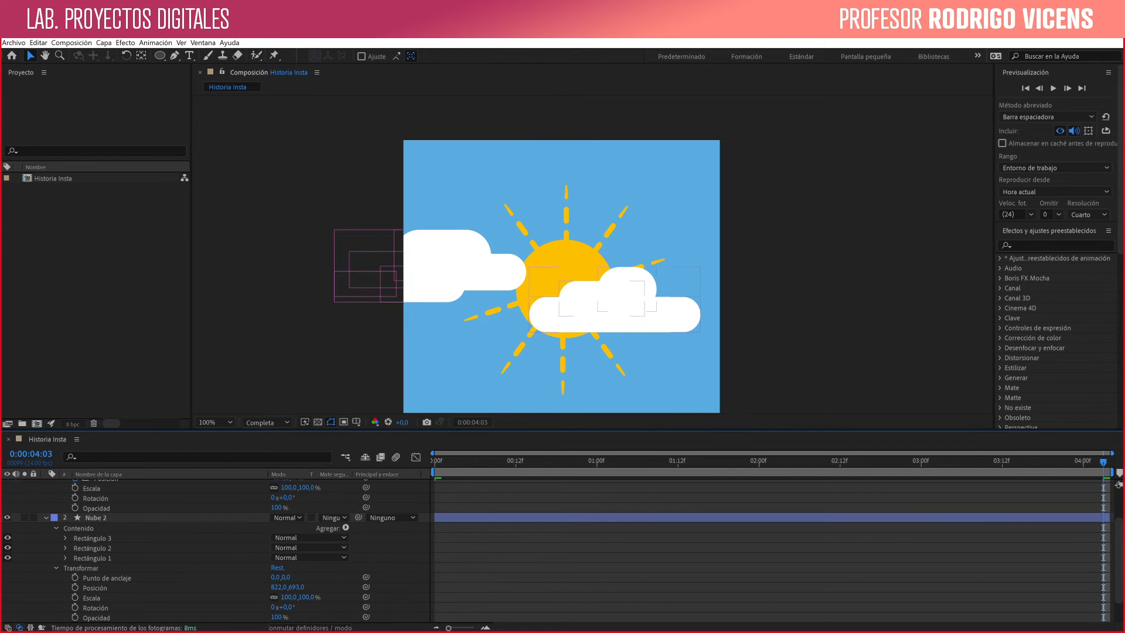
key(p)
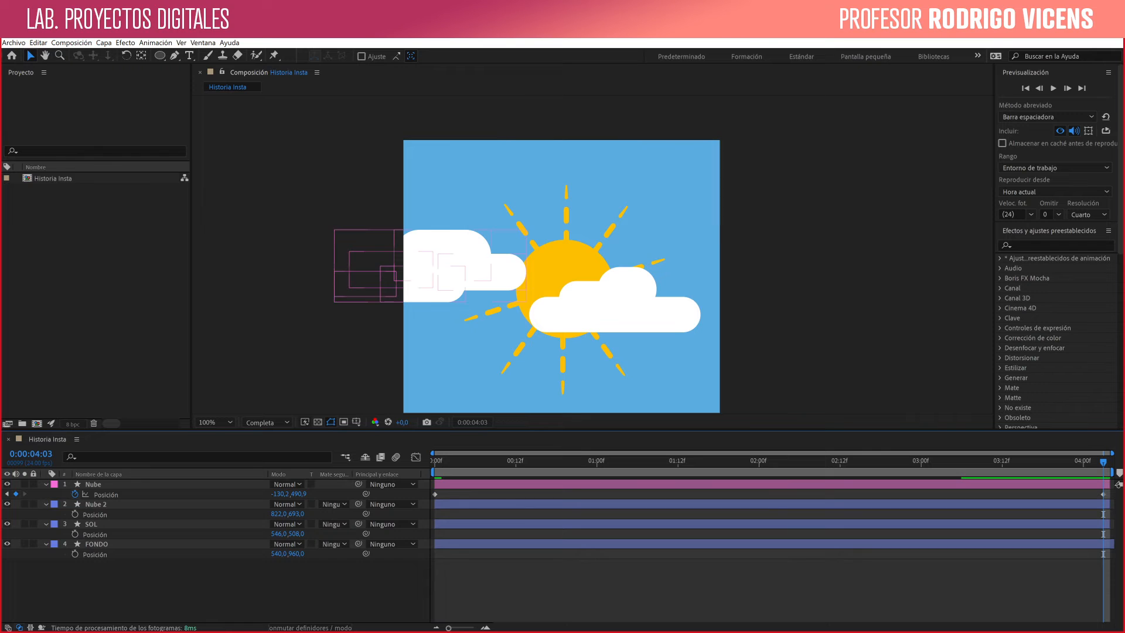
- Keyframe Nube 2's Posición at 822,0, 693,0 on the first frame and 1081,0, 693,0 at 0:00:04:03, and return to the first frame
click(638, 289)
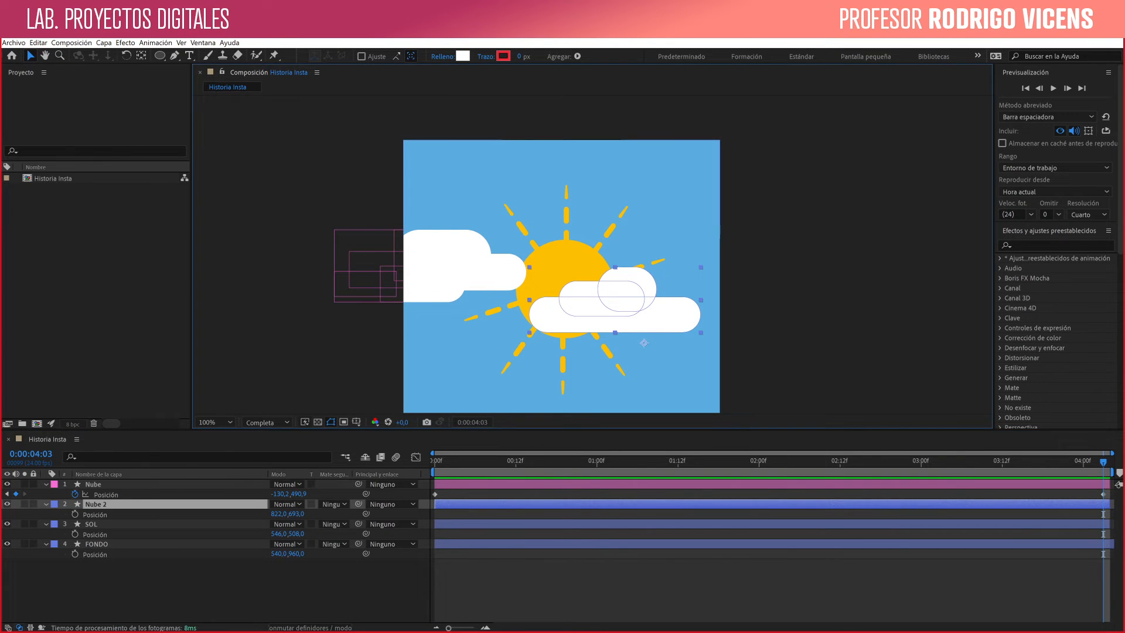
key(alt+shift+p)
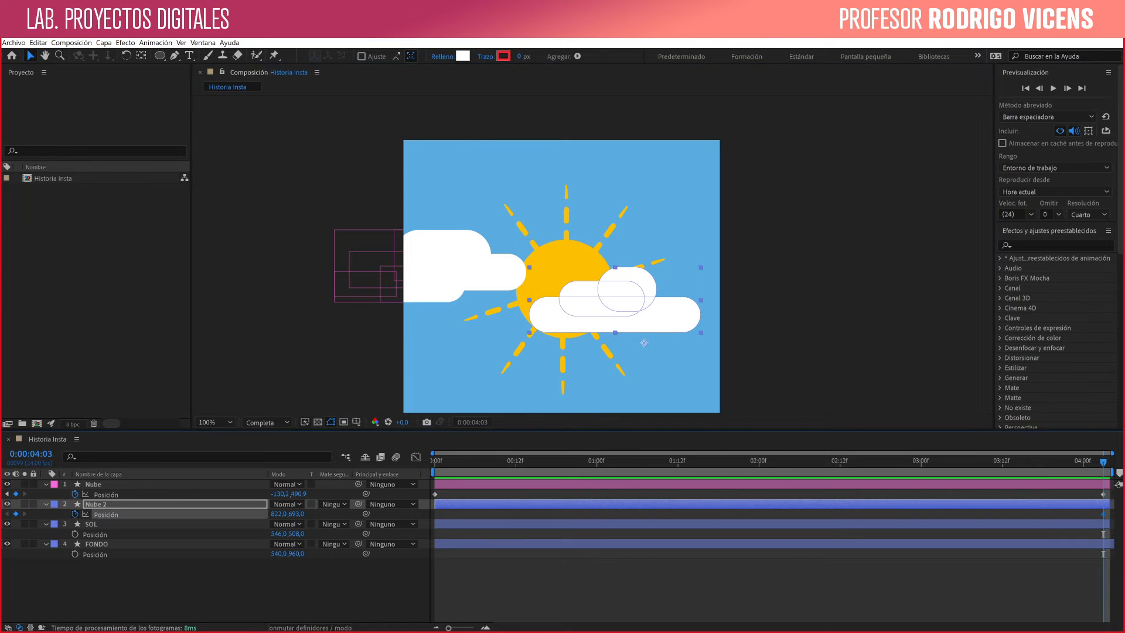
drag(1103, 515, 1009, 515)
drag(813, 515, 435, 515)
drag(621, 314, 697, 313)
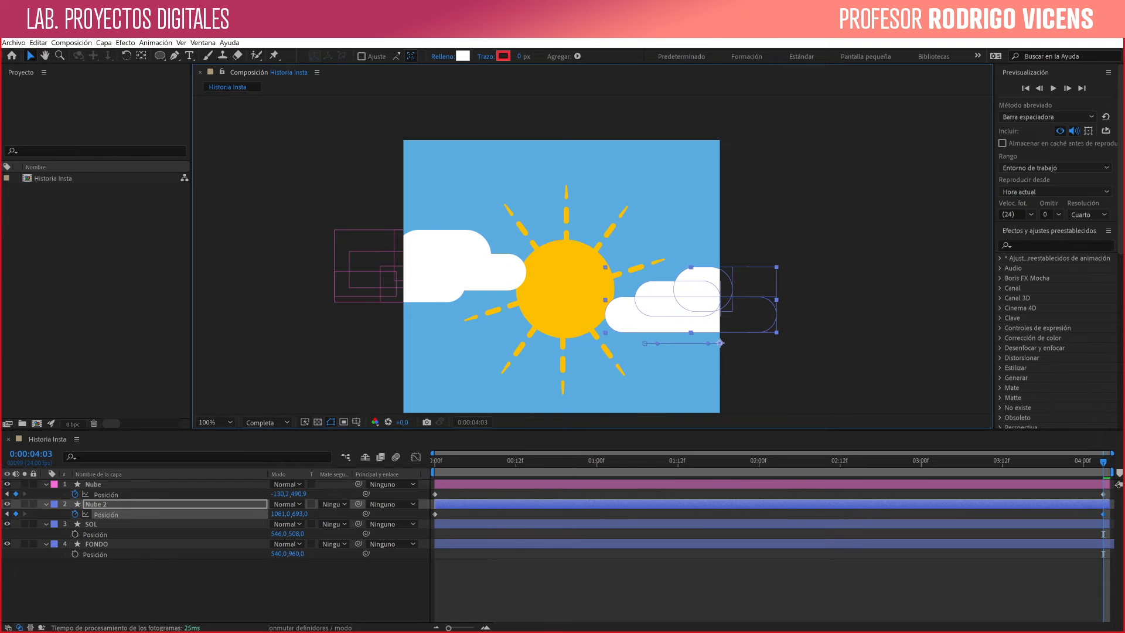
key(Home)
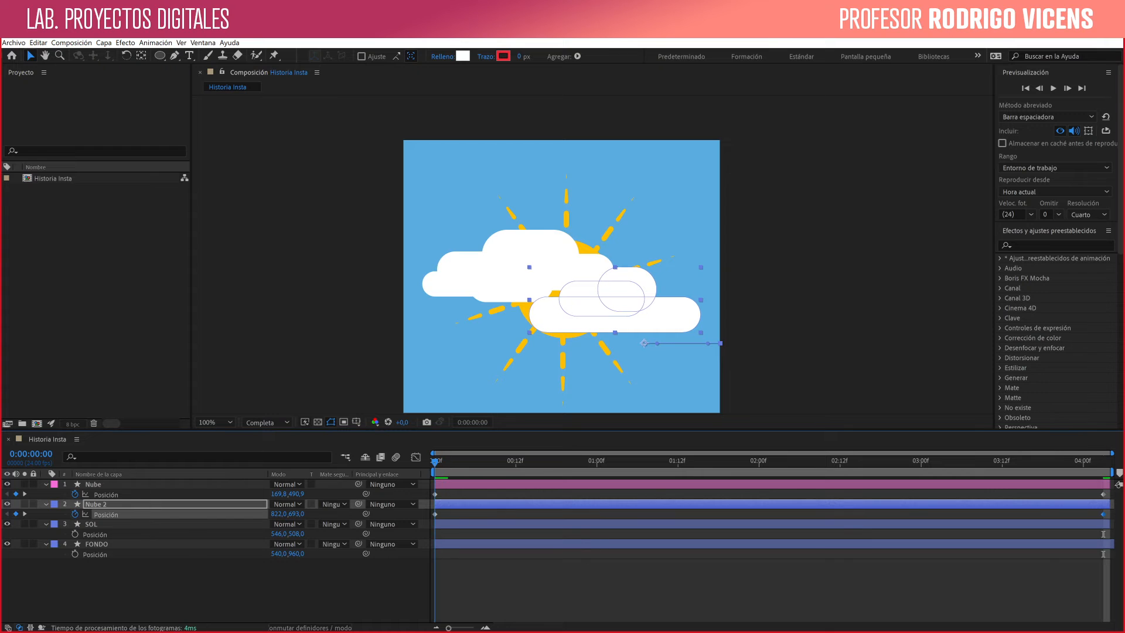
- Preview the cloud animation, stop playback and move the current time to 0:00:01:00
click(1053, 88)
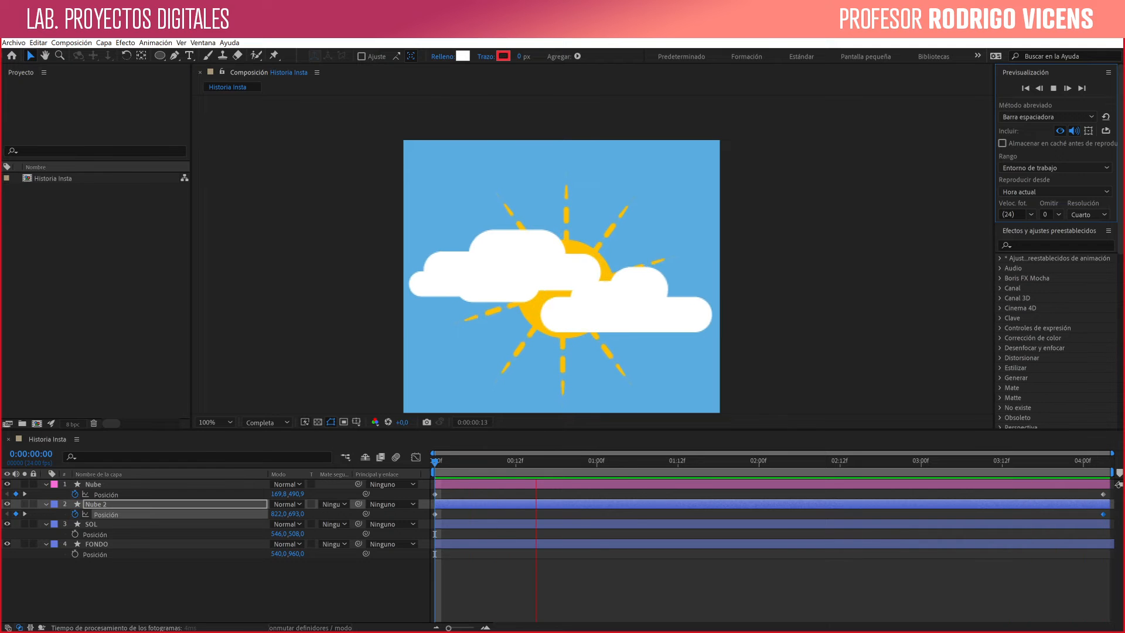
key(space)
drag(469, 462, 597, 462)
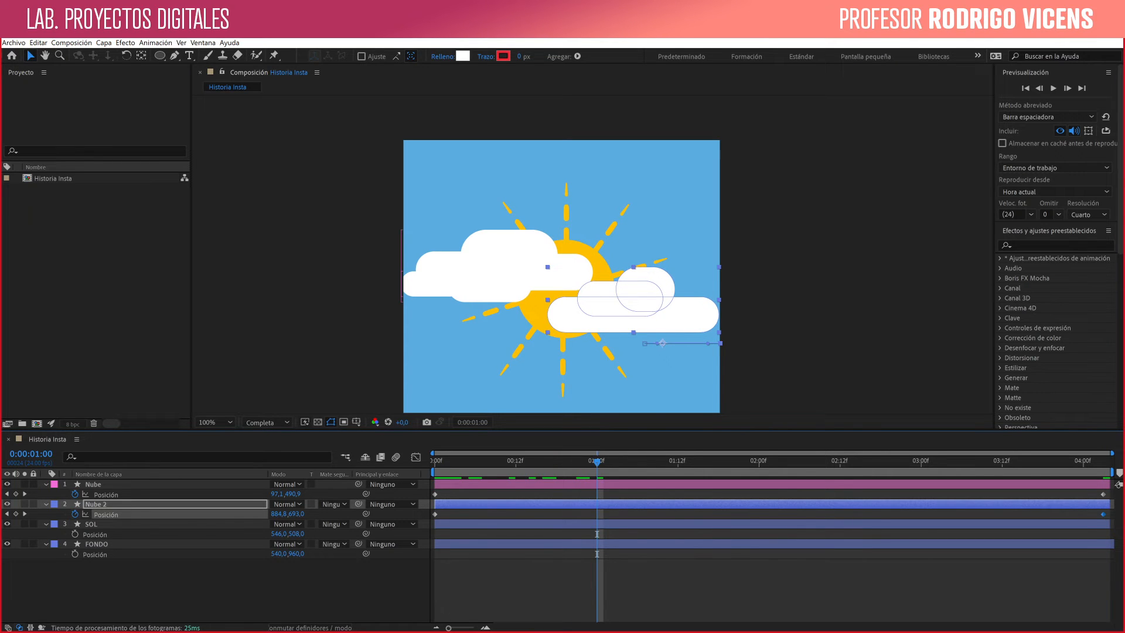
- Create a new text layer reading "Se viene el verano" with no other layer selected
key(F2)
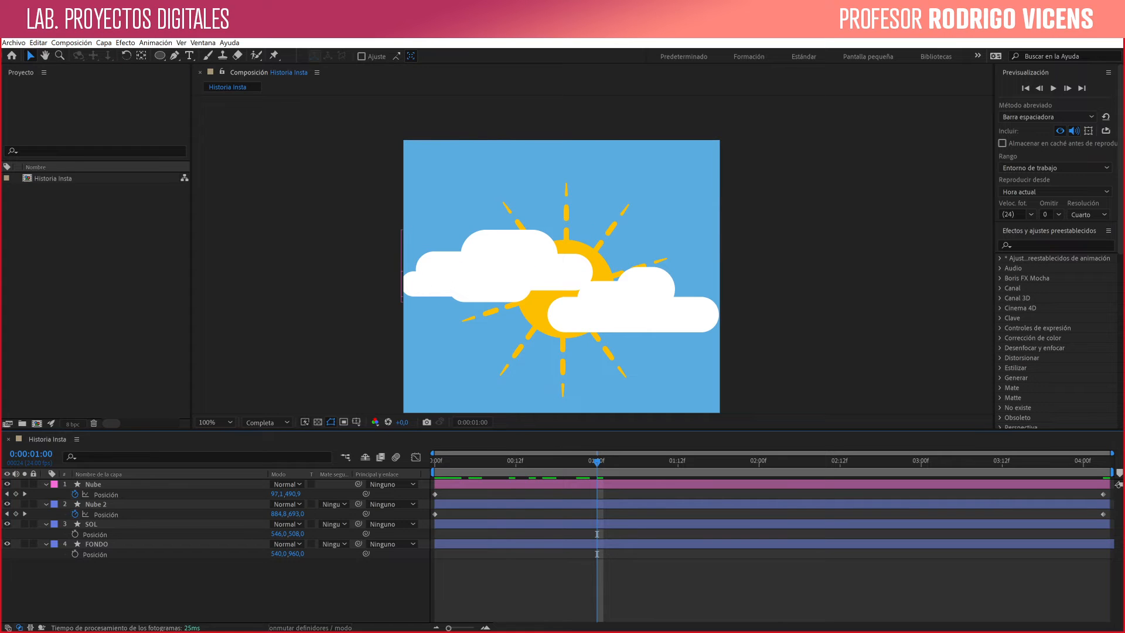
click(189, 56)
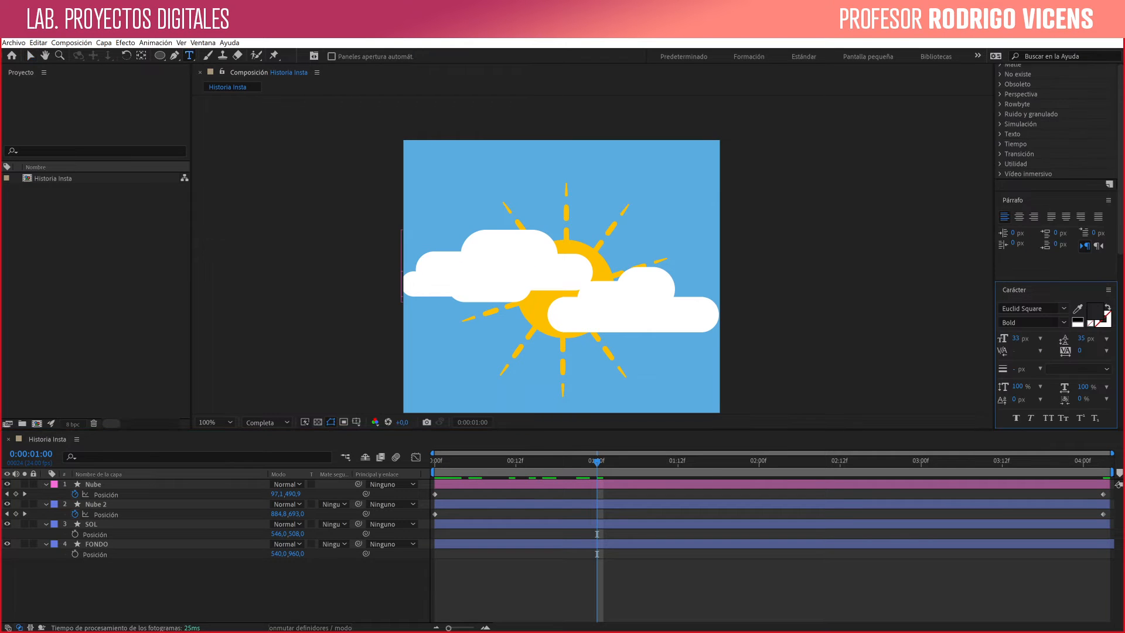
double_click(189, 56)
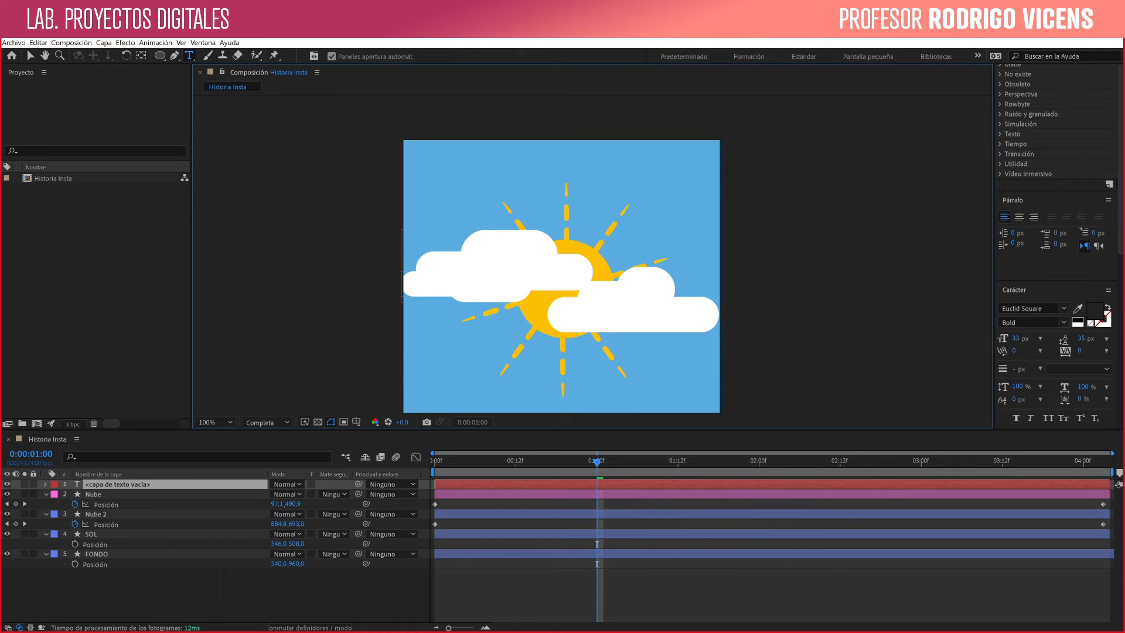
text(Se)
text(viene el verano)
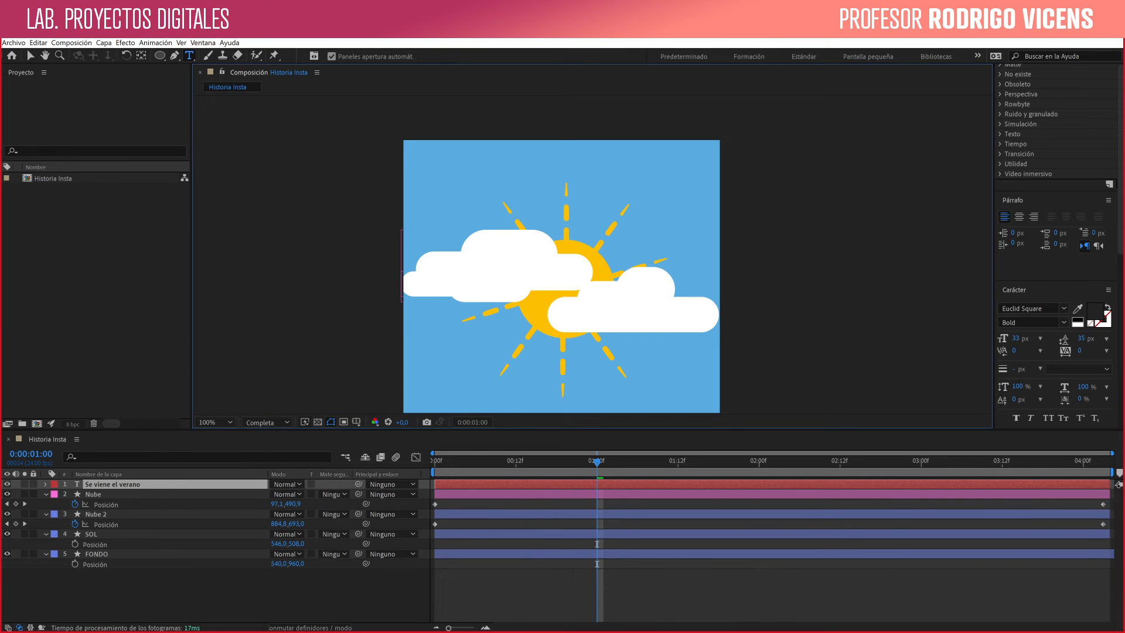
click(146, 595)
key(space)
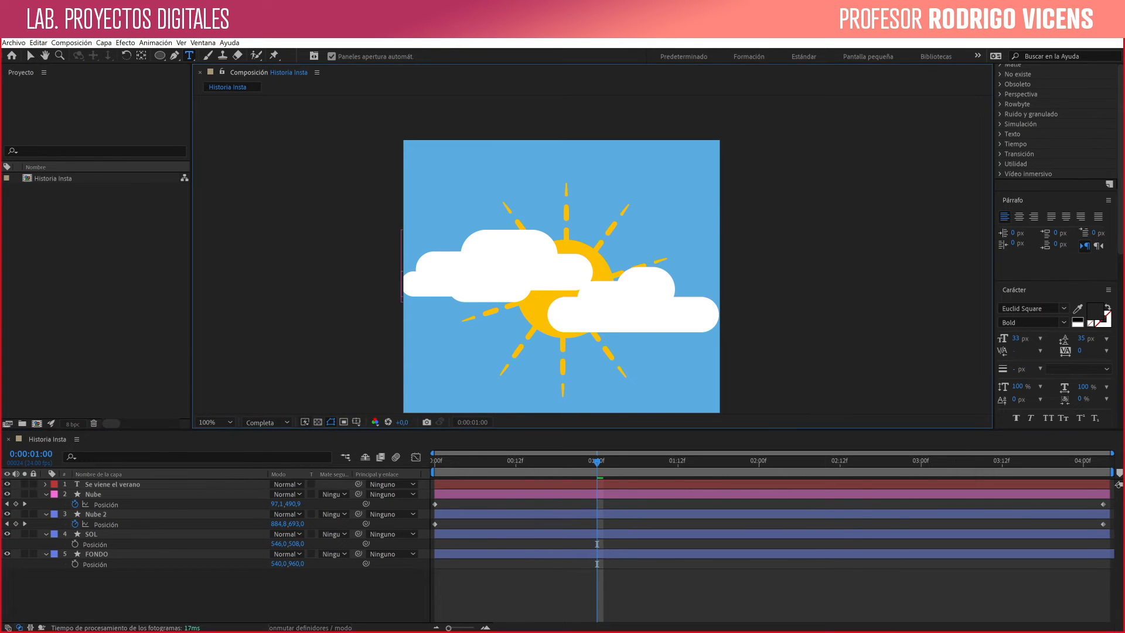
- Center-align the paragraph of the "Se viene el verano" text layer
drag(574, 345, 589, 219)
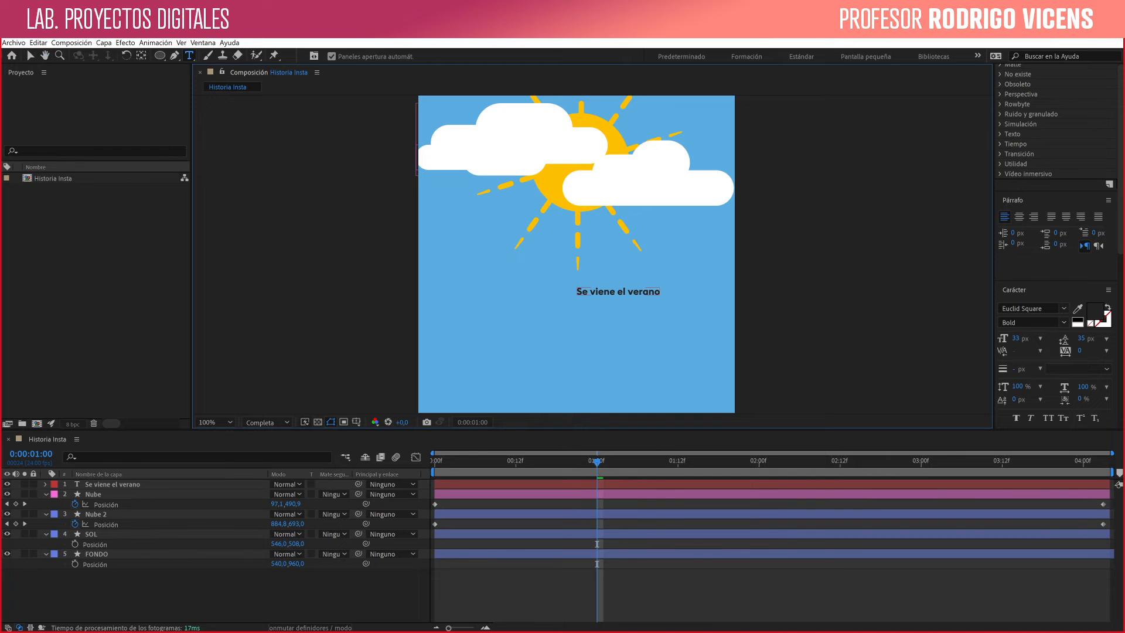
key(v)
click(577, 293)
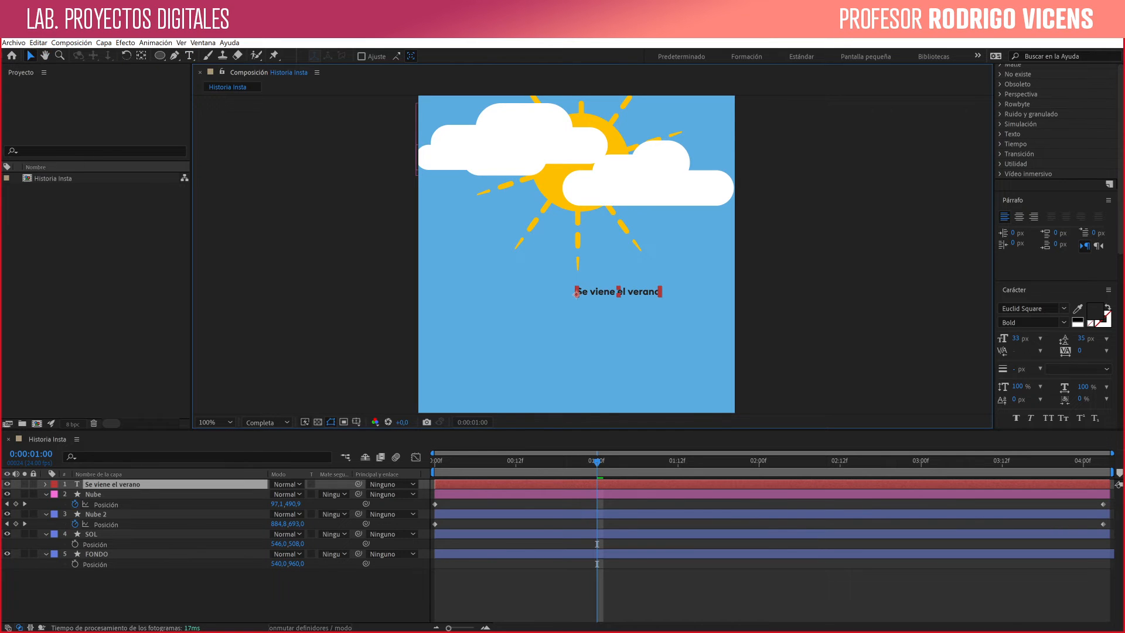
drag(1121, 159, 1121, 161)
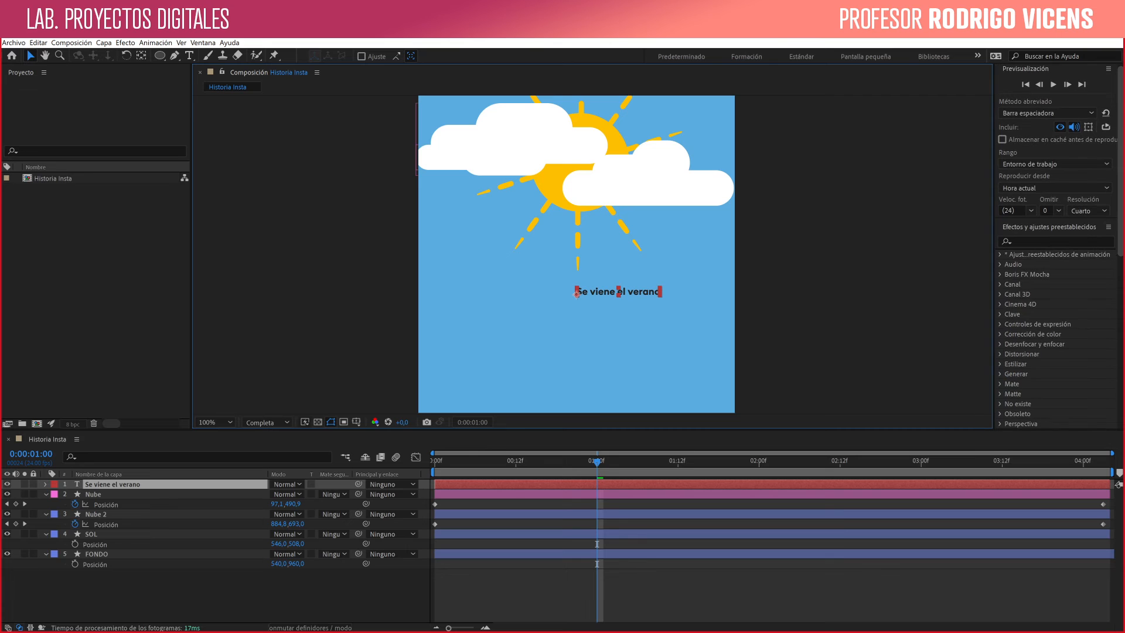
scroll(1055, 234, down, 10)
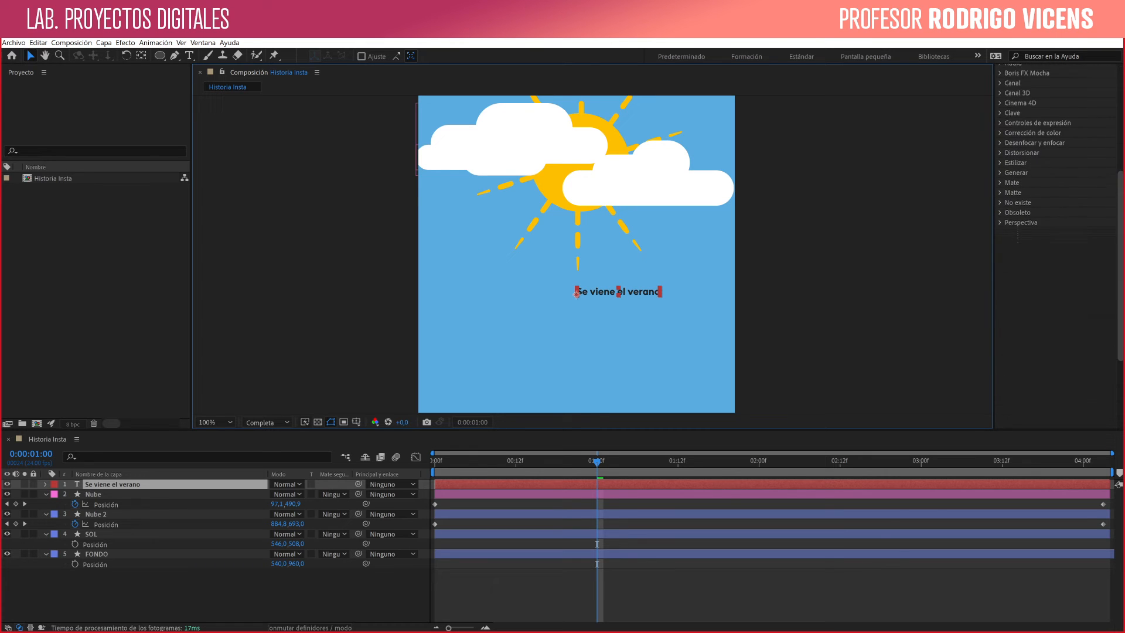
click(1019, 305)
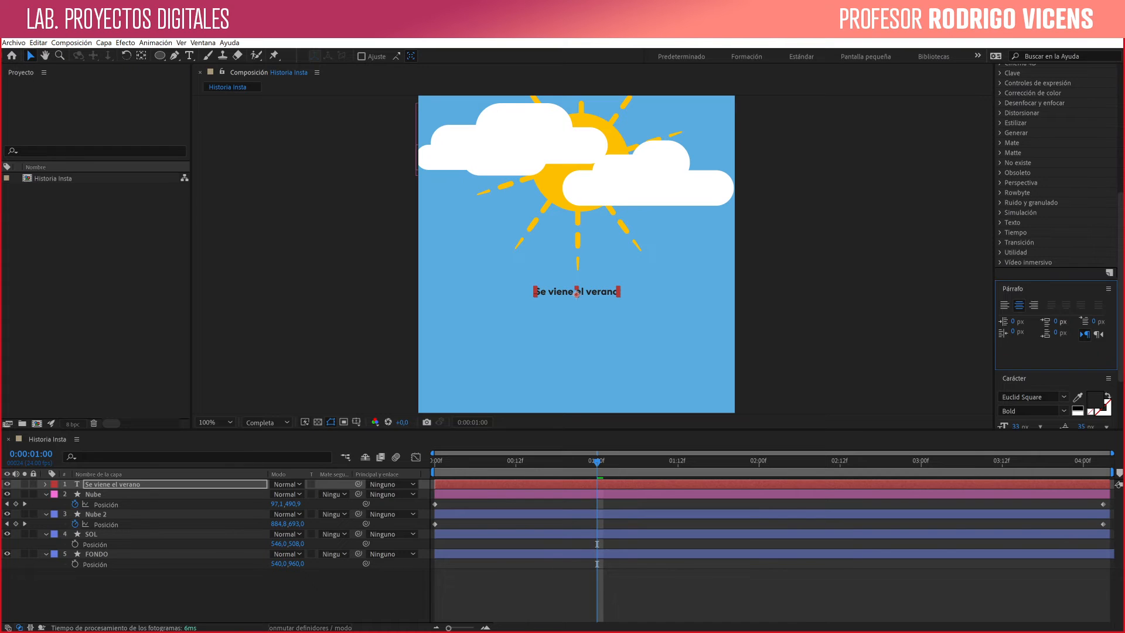
- Sample the sun's yellow as the text fill color and lighten it to a pale yellow
click(1077, 397)
click(609, 136)
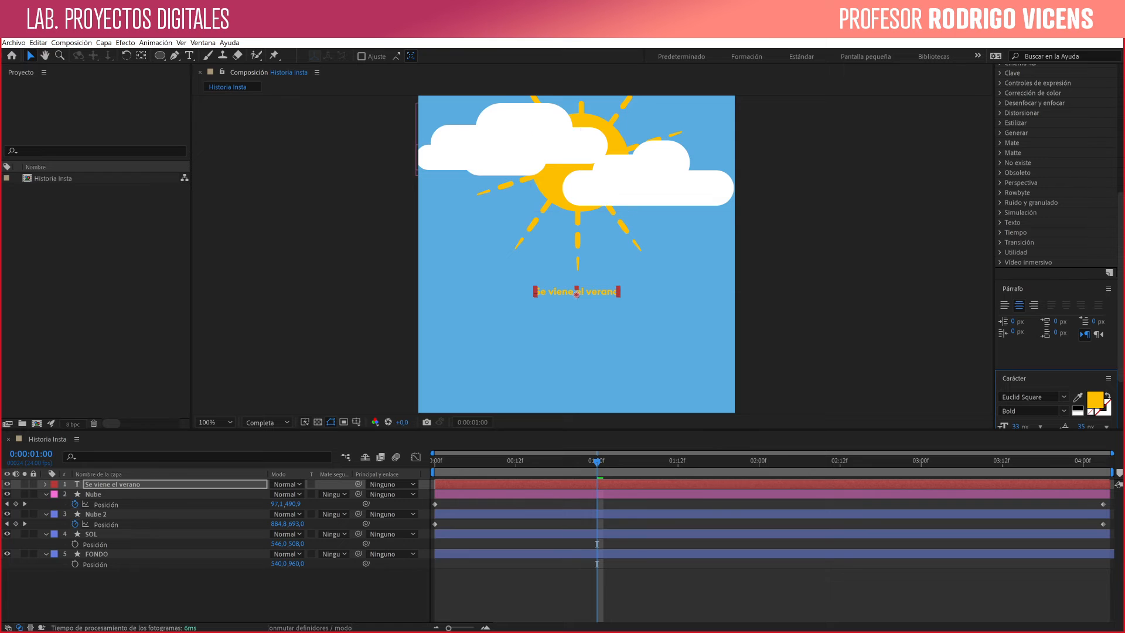
click(1094, 400)
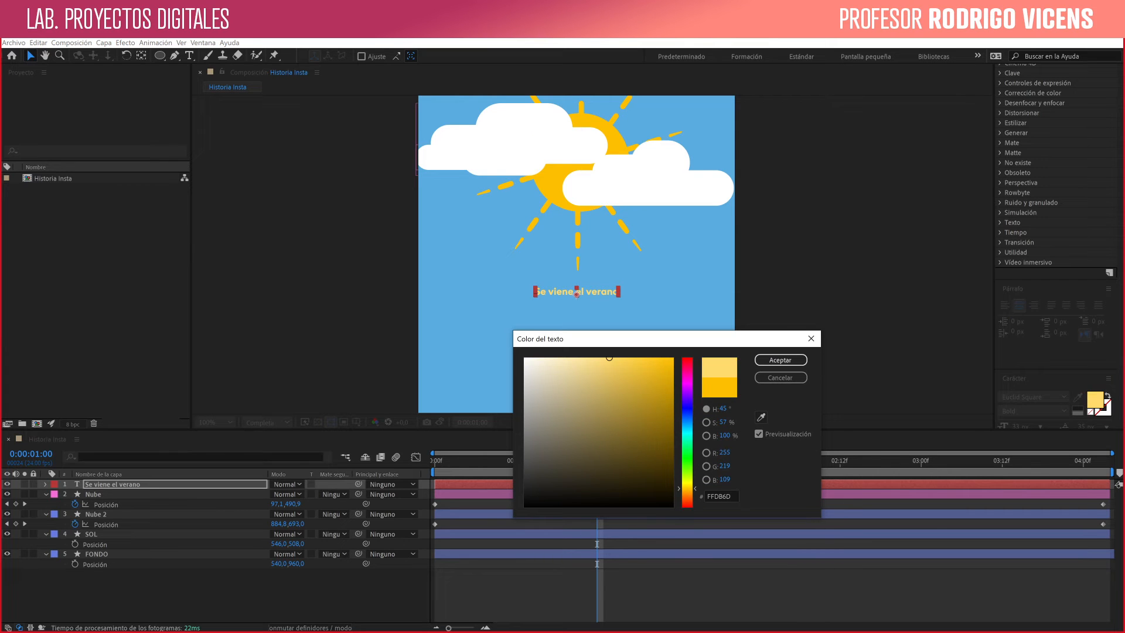
drag(687, 488, 687, 486)
click(780, 360)
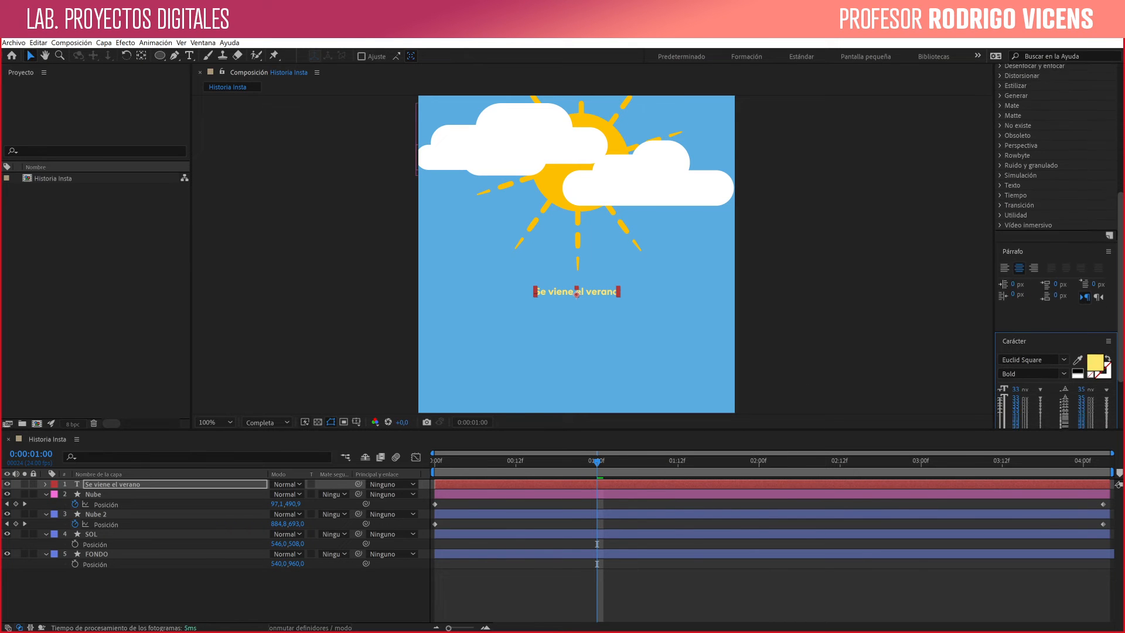
- Set the text's font size to 77 px and its tracking to 46
drag(1016, 375, 1036, 375)
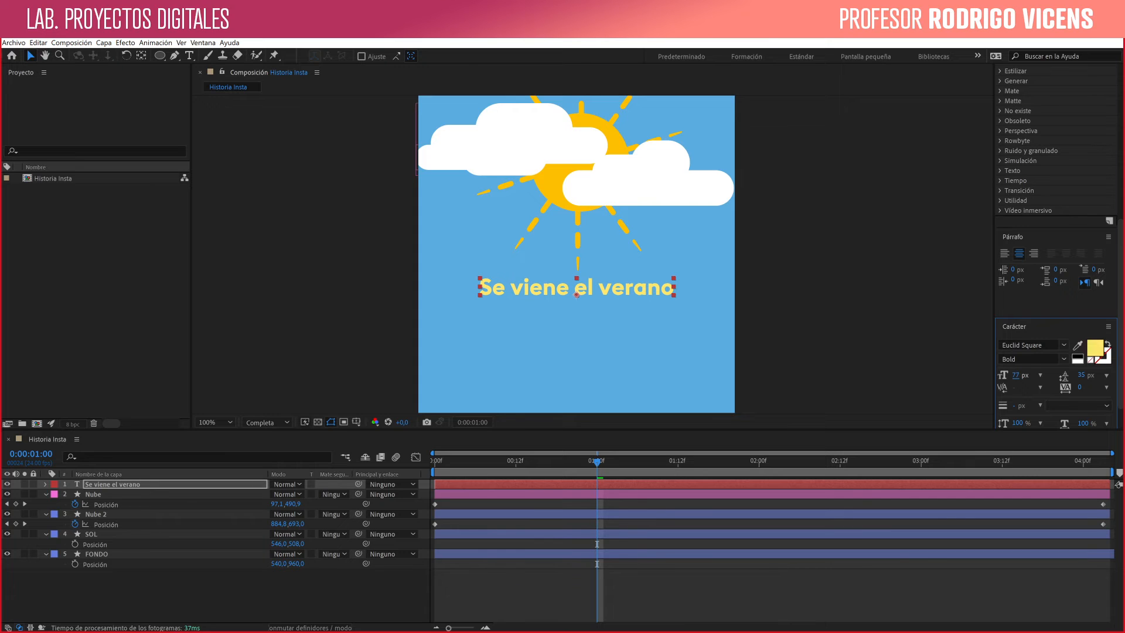
scroll(1055, 246, down, 3)
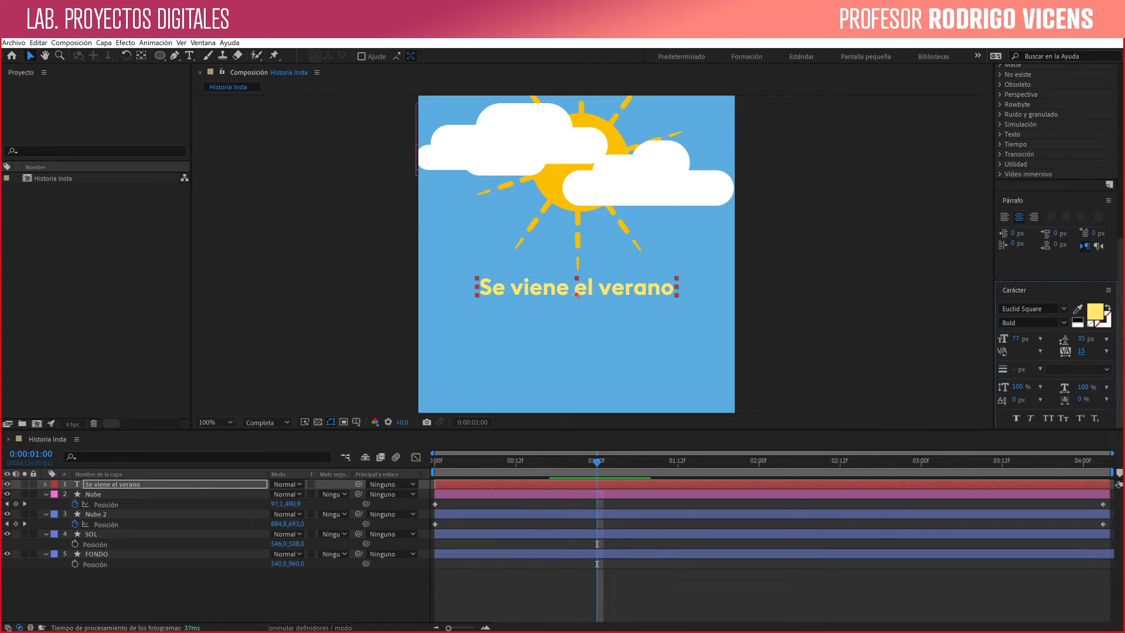
drag(1081, 351, 1097, 350)
- Examine the text layer's Animar property options and its Transformar properties without adding an animator
click(45, 485)
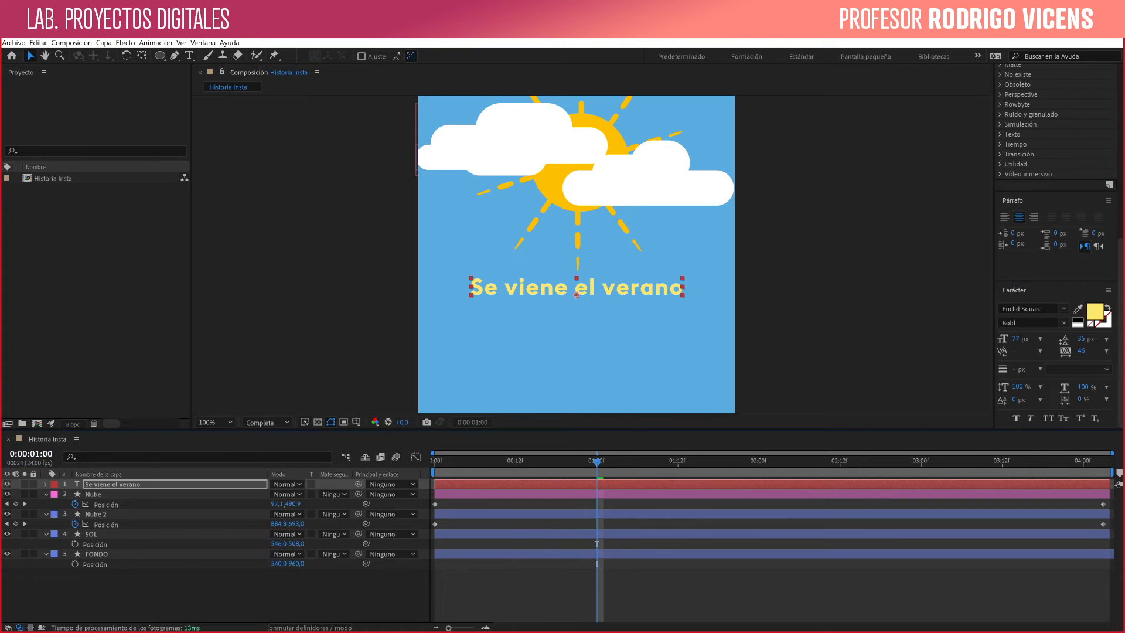
click(71, 495)
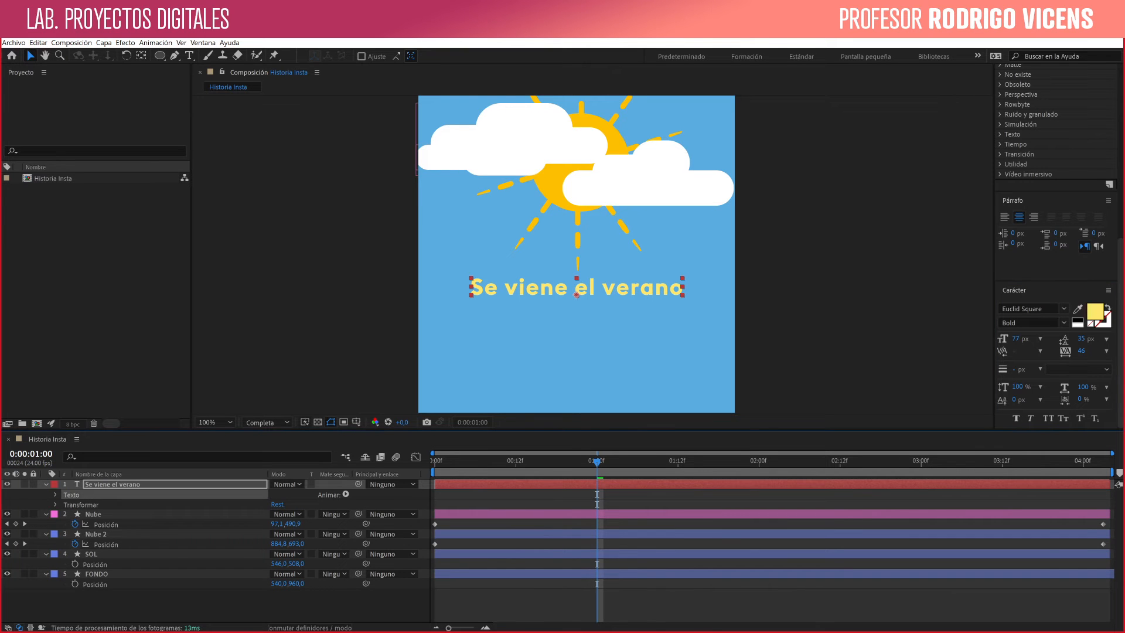
click(346, 494)
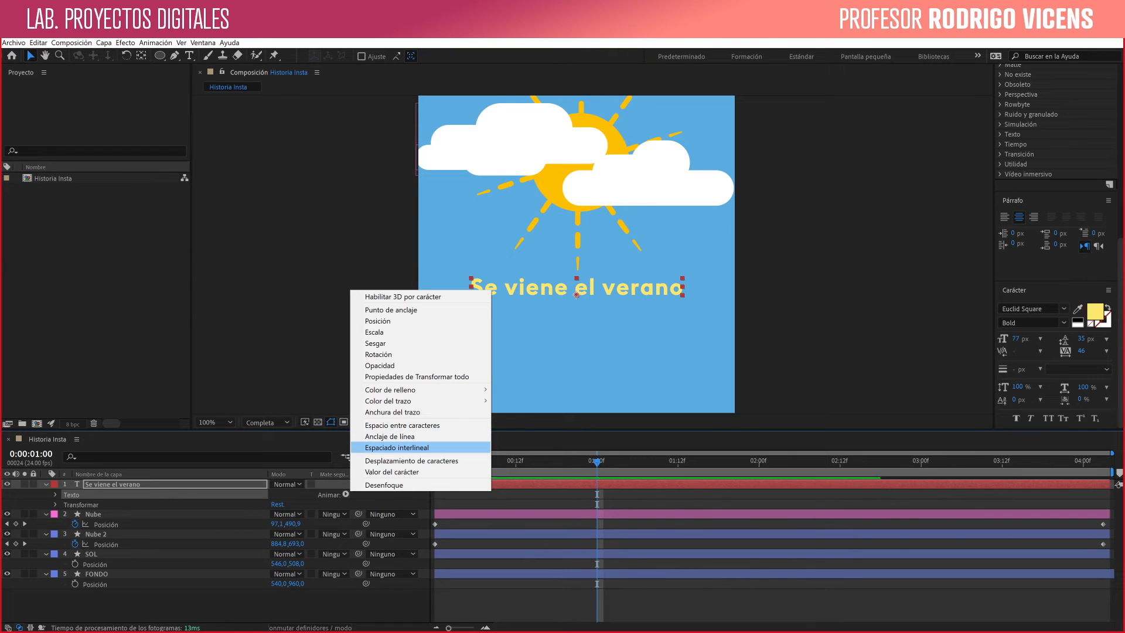
mouse_move(390, 390)
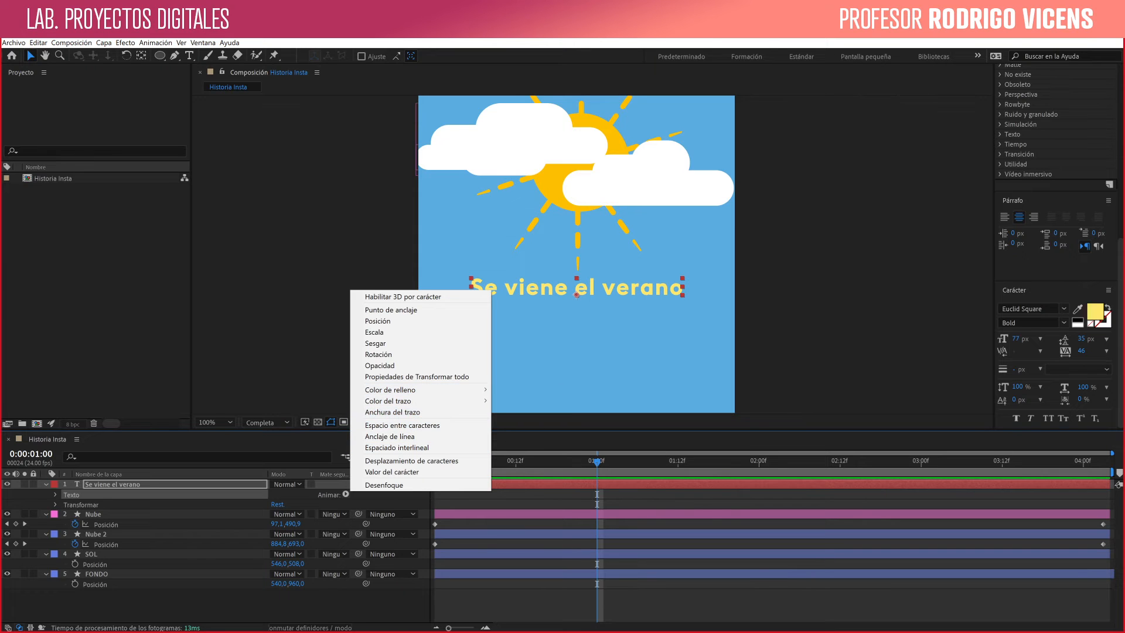
key(Escape)
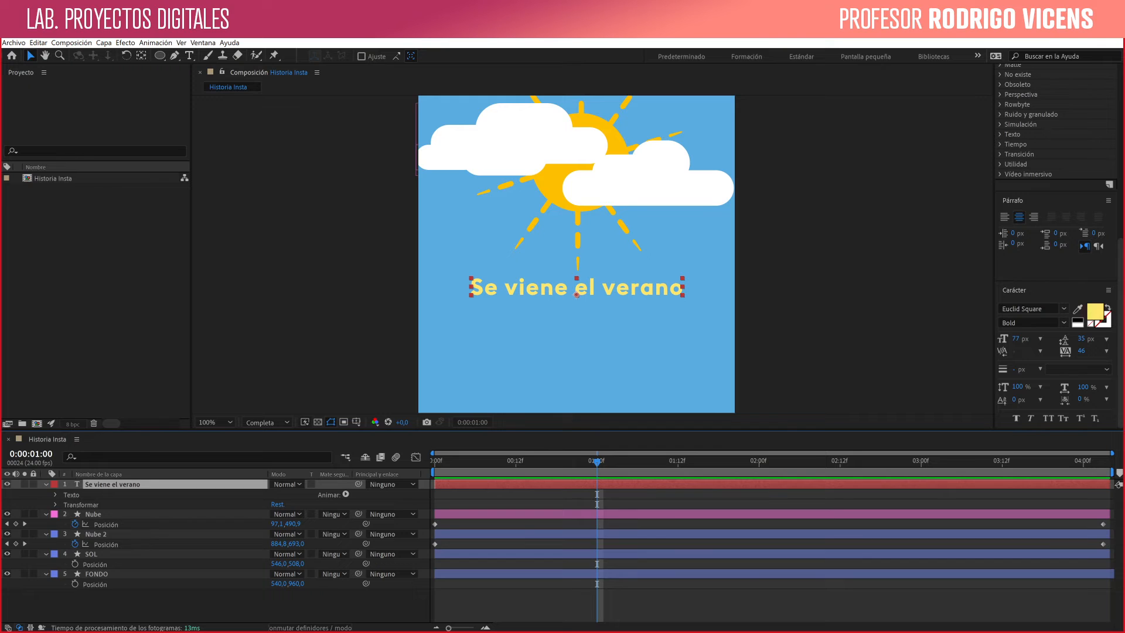
click(55, 504)
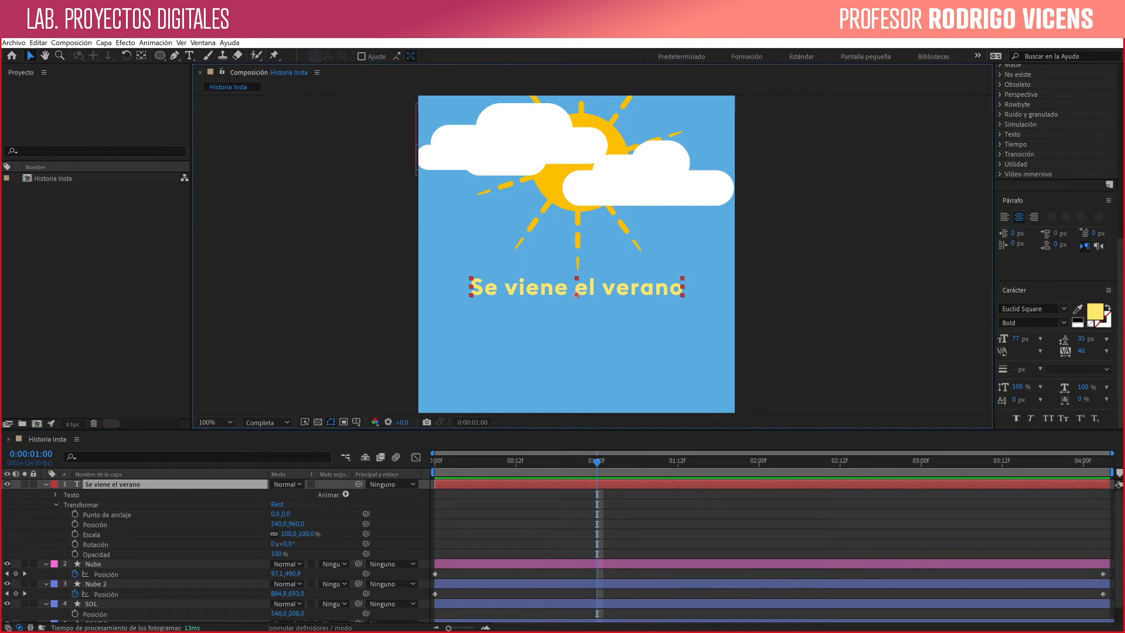
- Draw a circular mask on the text layer slightly larger than the sun disc and center it on the sun
scroll(575, 253, up, 3)
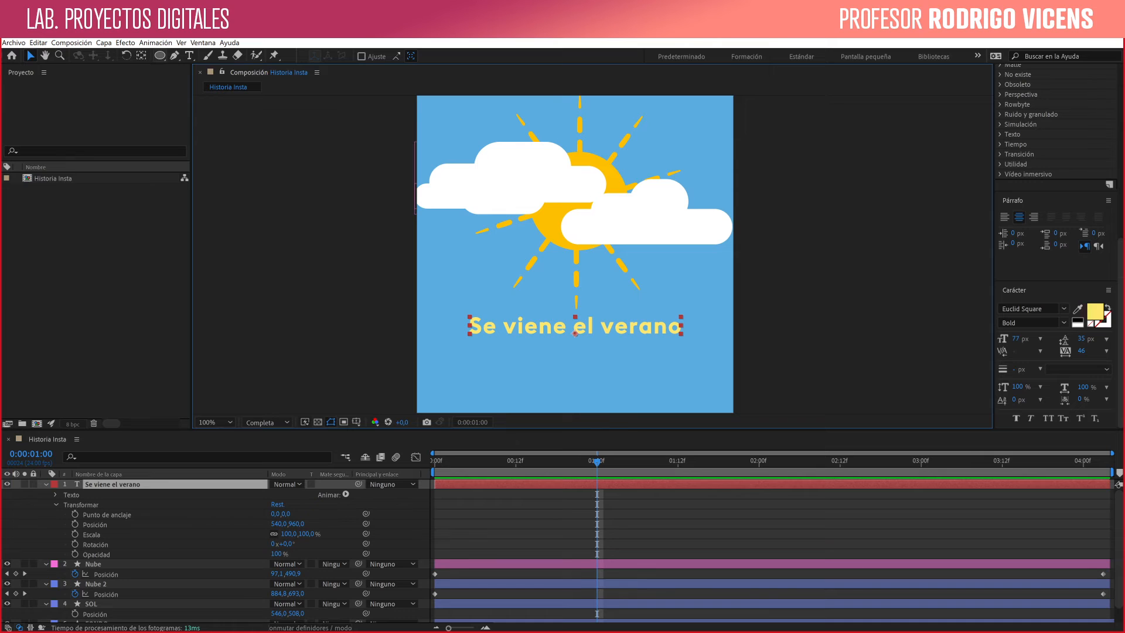
click(159, 55)
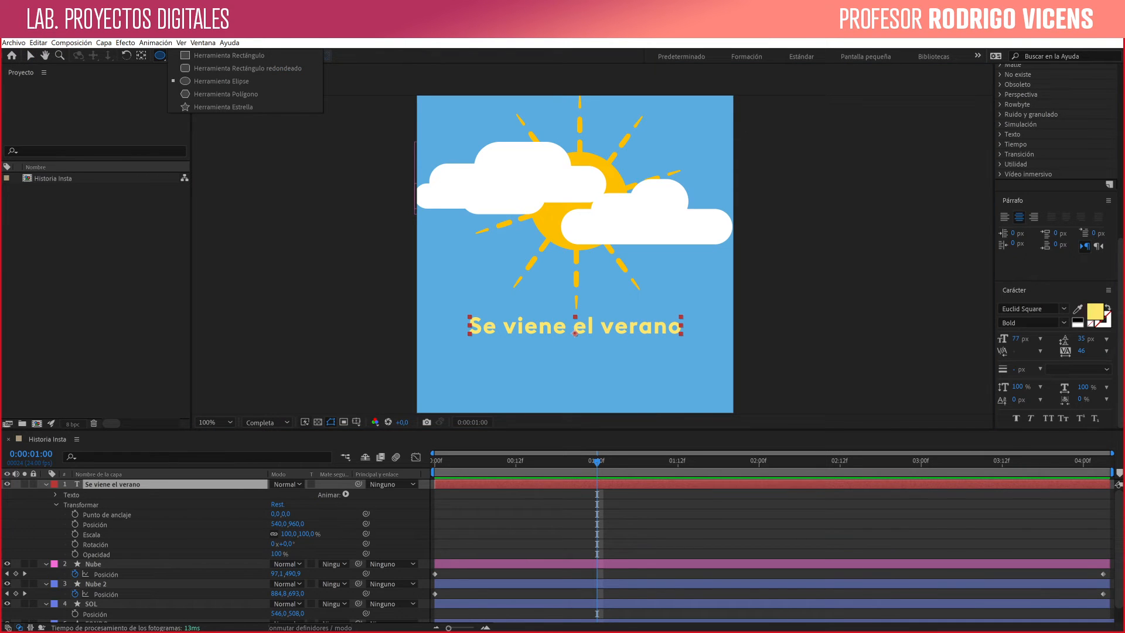
key(Escape)
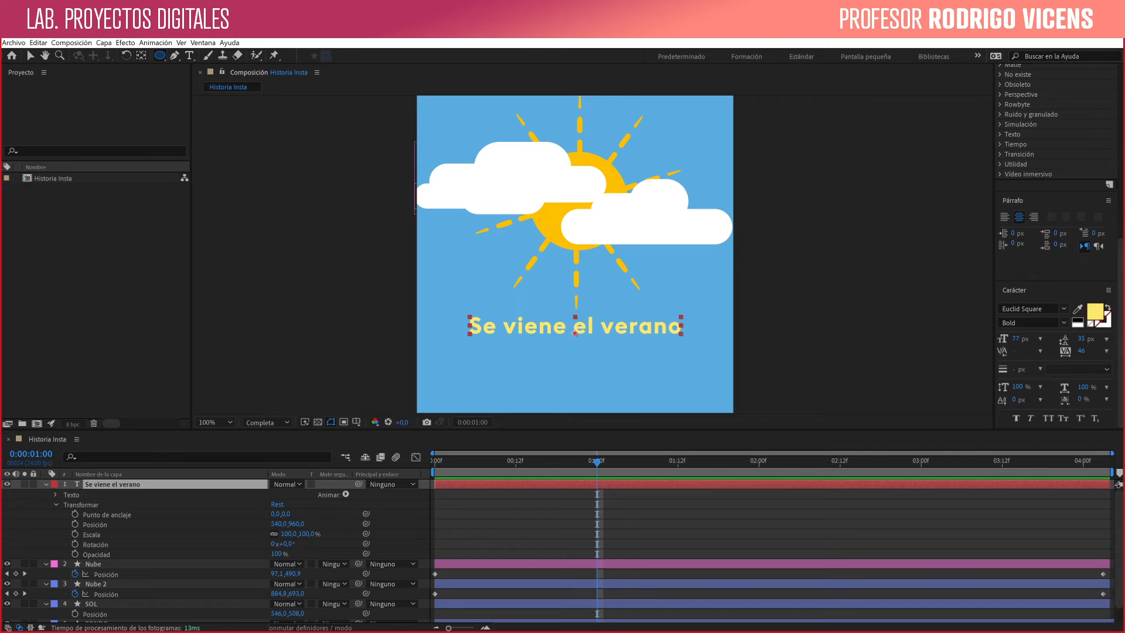
drag(578, 202, 635, 259)
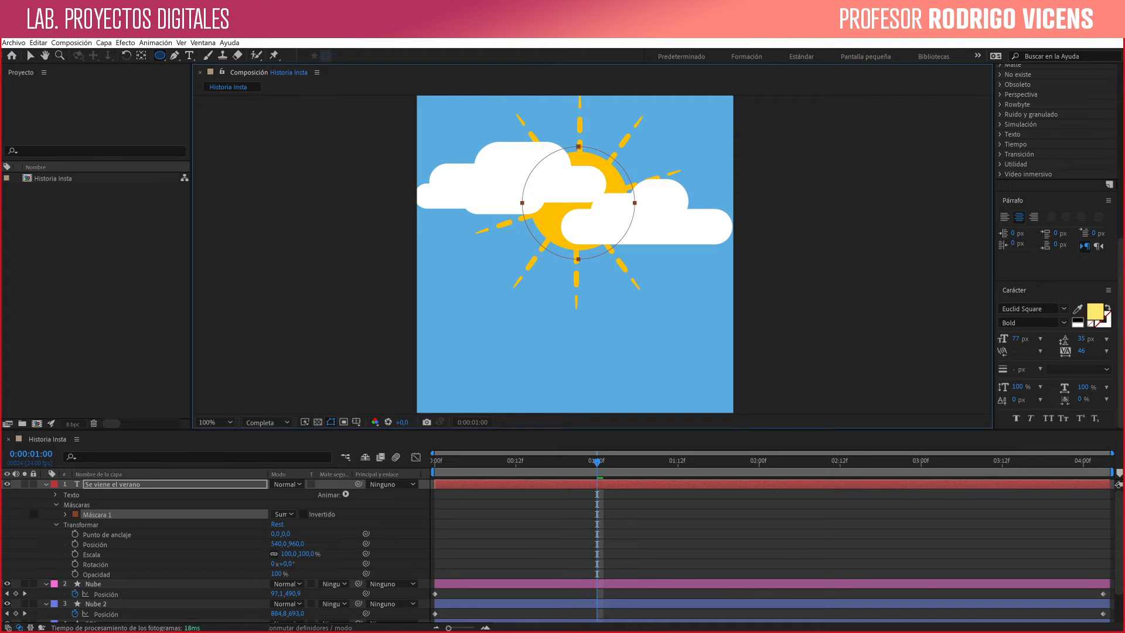
key(v)
key(ctrl+t)
mouse_move(578, 202)
mouse_down()
mouse_move(574, 334)
mouse_move(473, 320)
mouse_move(686, 319)
mouse_move(693, 231)
mouse_move(674, 210)
mouse_move(579, 202)
mouse_up()
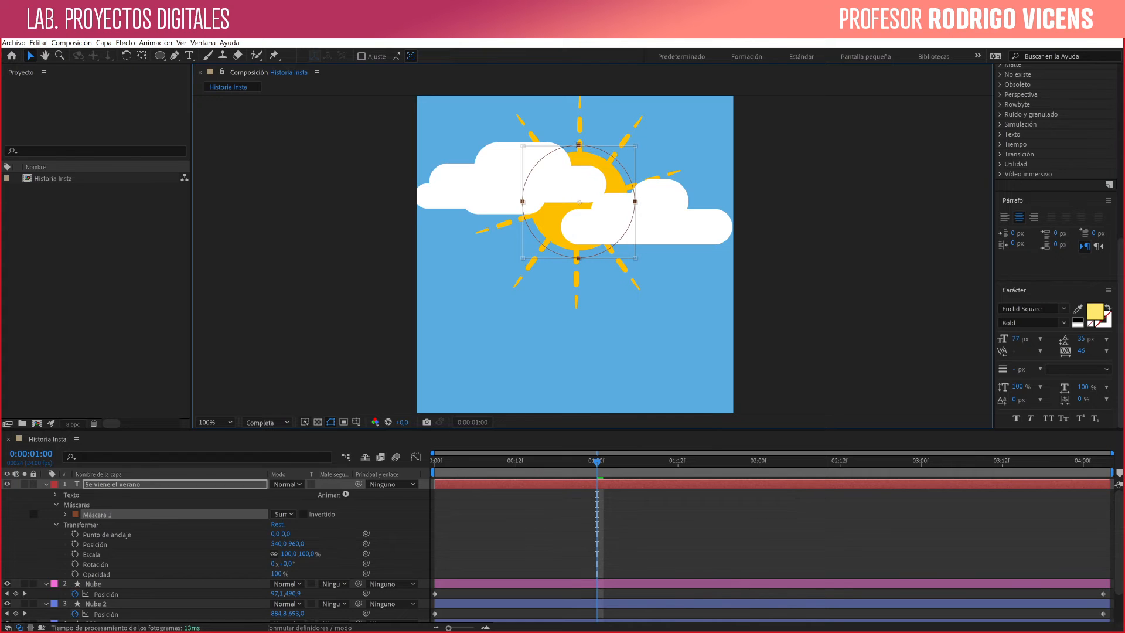
- Set the text's Trazado to Máscara 1 and turn on Invertir trazado so the letters run around the circle's outside
click(56, 495)
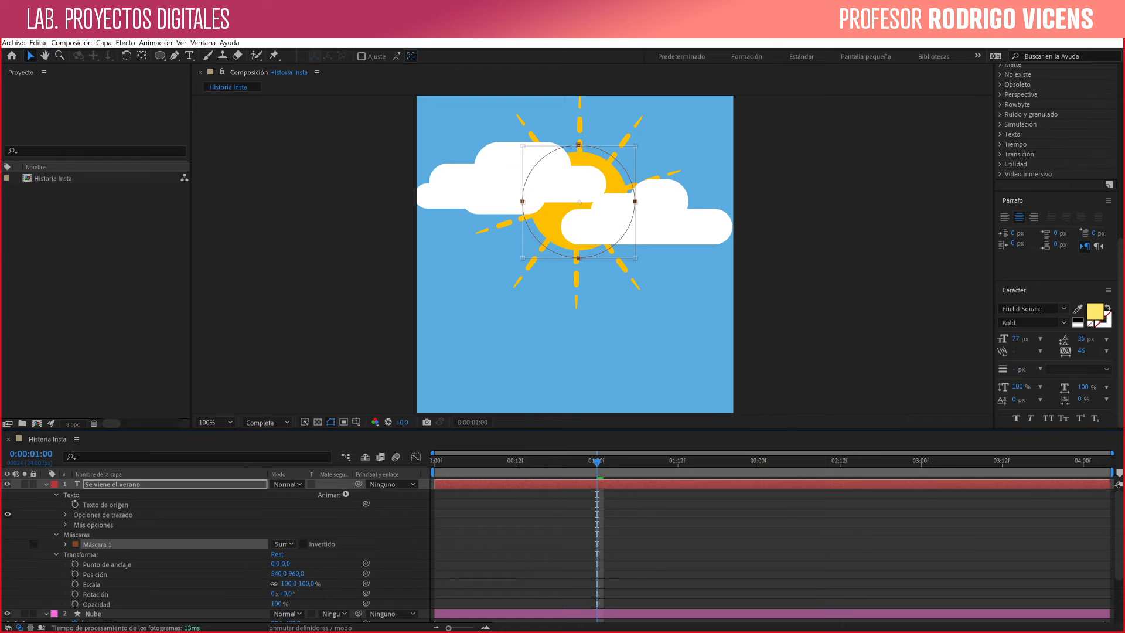
click(65, 514)
click(310, 524)
click(312, 549)
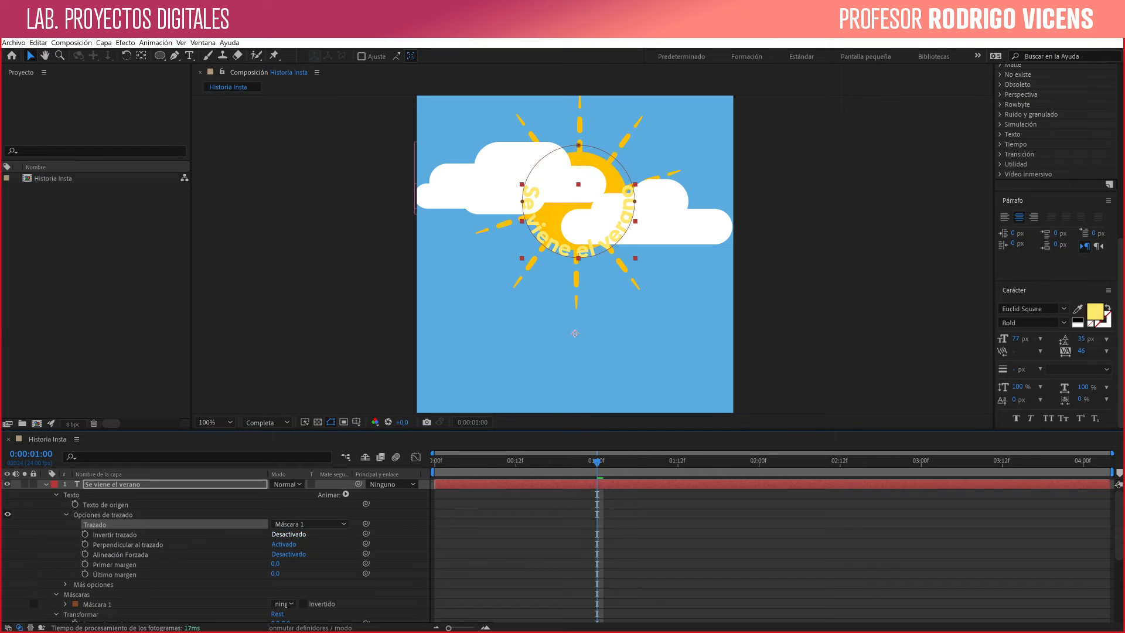
click(288, 534)
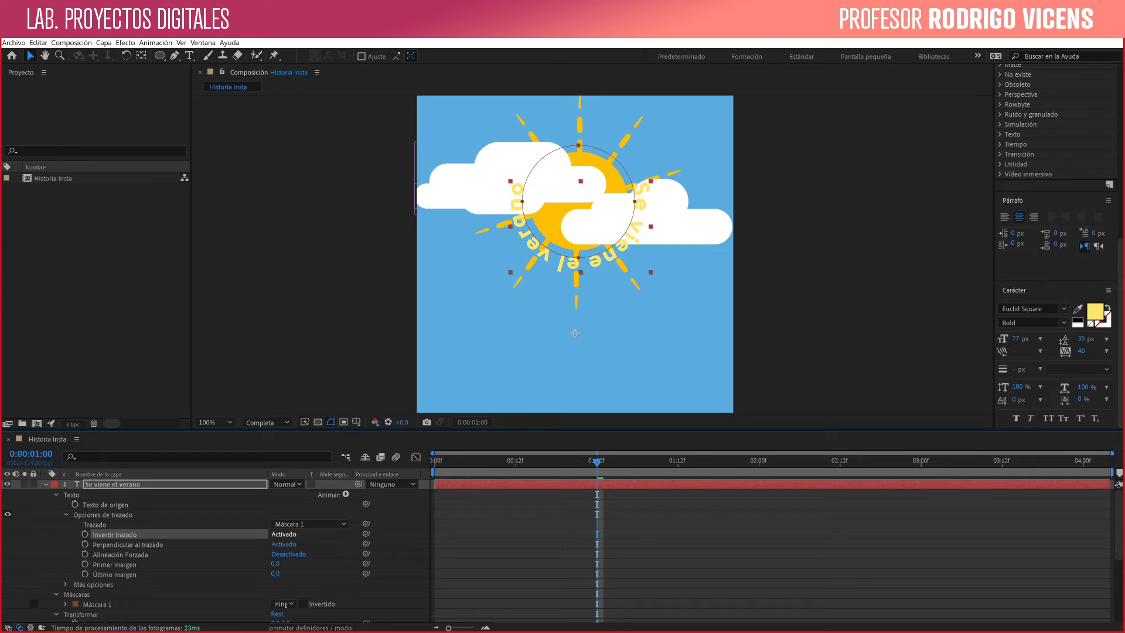
- Set the path text's Último margen to 197,0 and Primer margen to -7,0, and toggle Alineación Forzada on and back off
drag(275, 573, 346, 573)
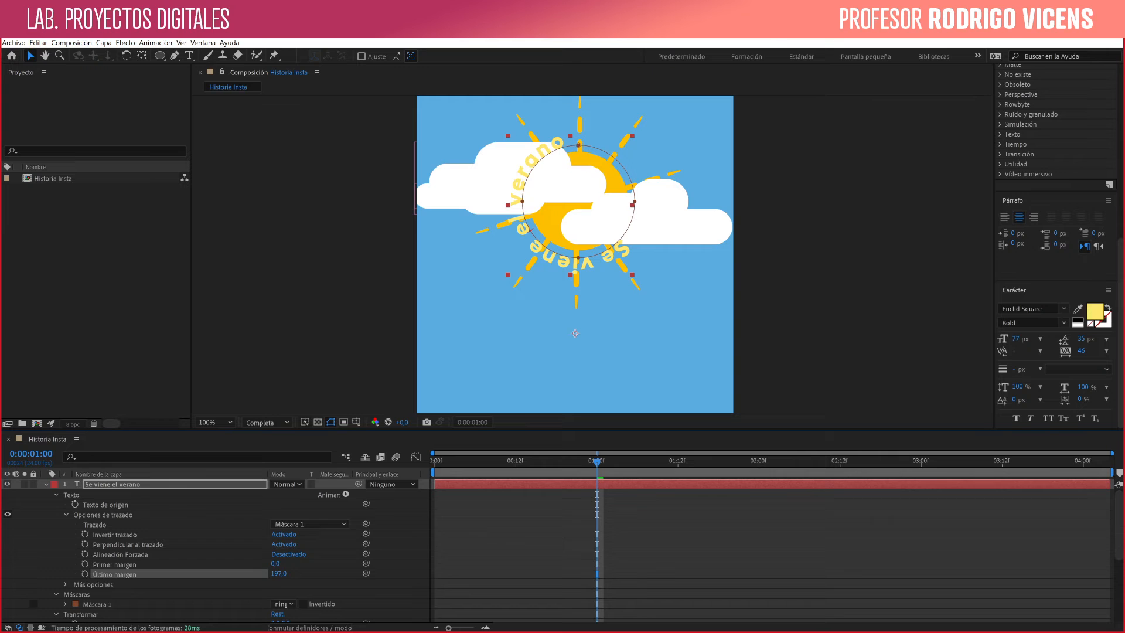
drag(275, 563, 276, 564)
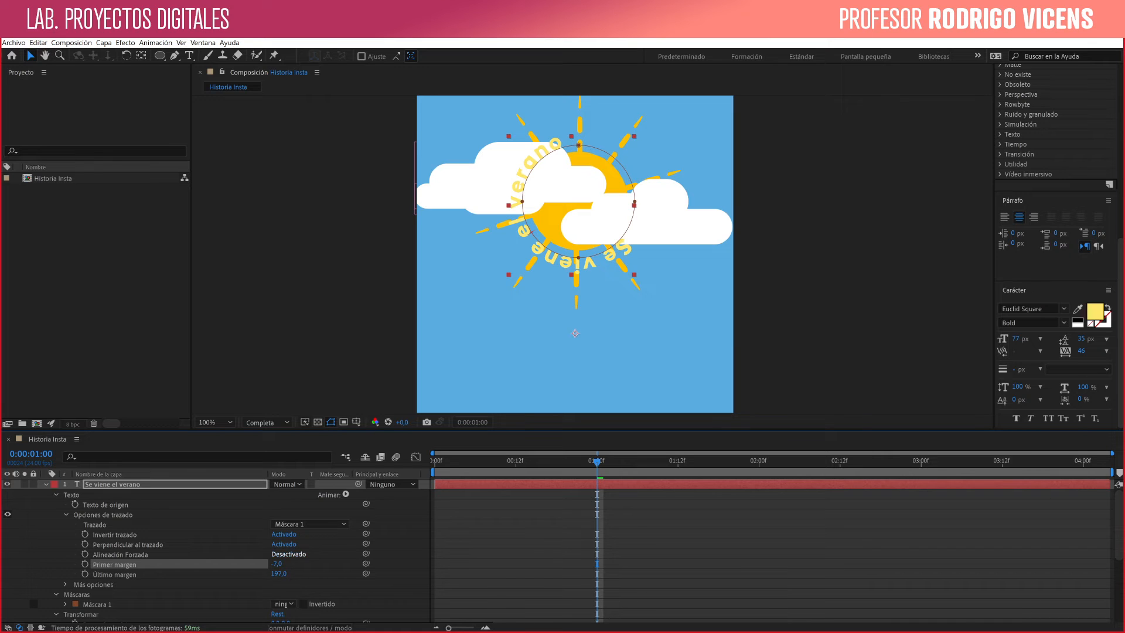
click(287, 554)
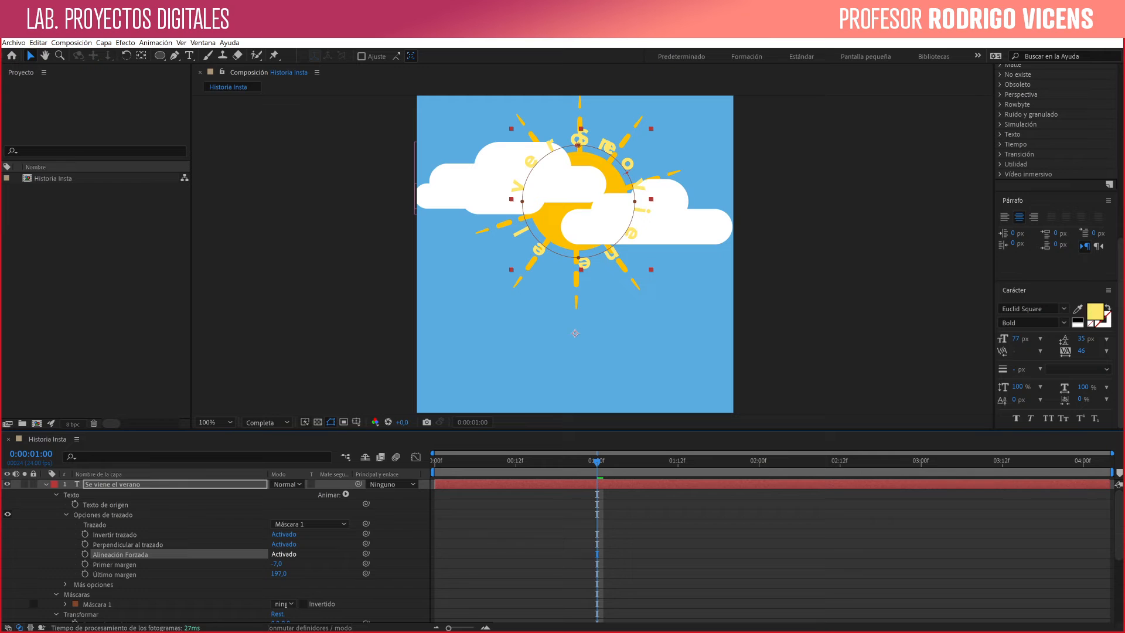
click(287, 554)
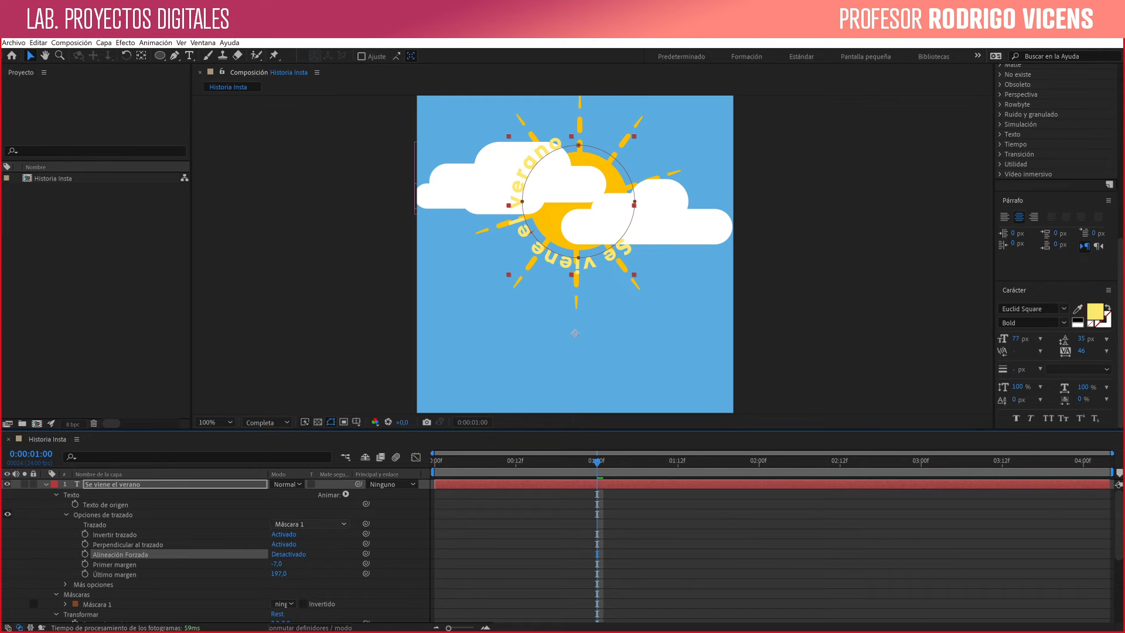
- Toggle Invertir trazado and Perpendicular al trazado off and back on to compare the path text, and inspect its Más opciones
click(284, 533)
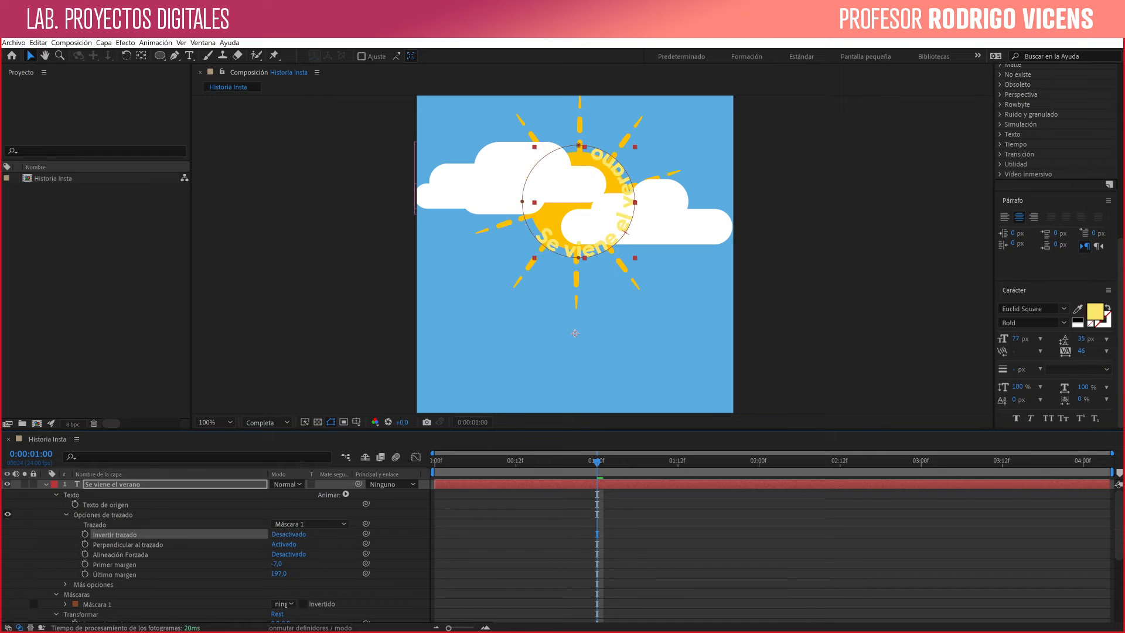
click(284, 534)
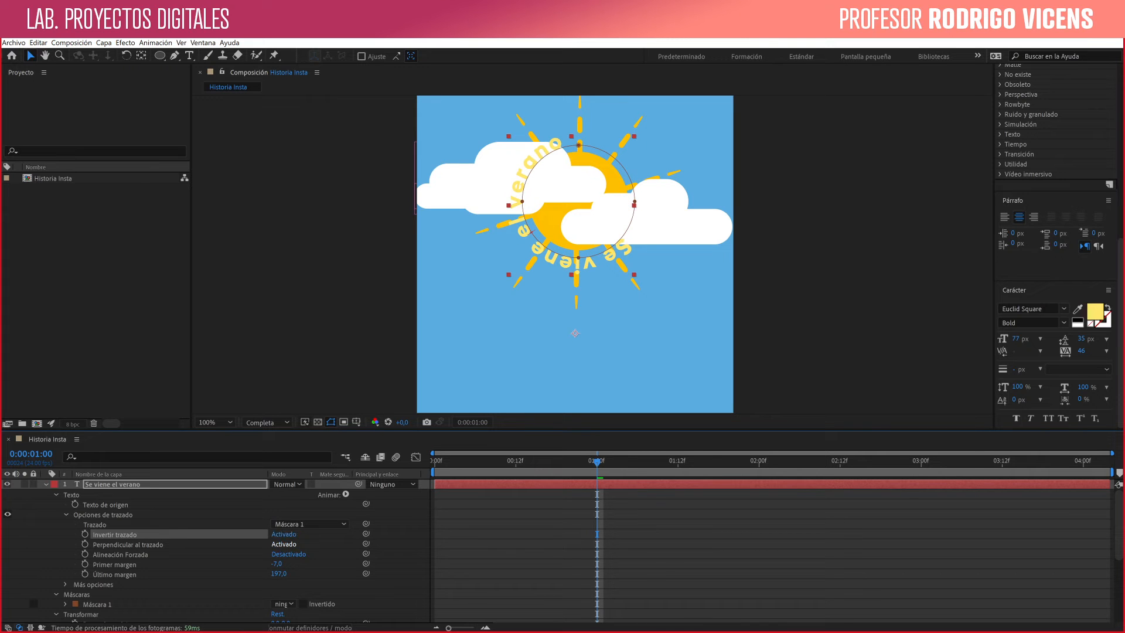
click(284, 544)
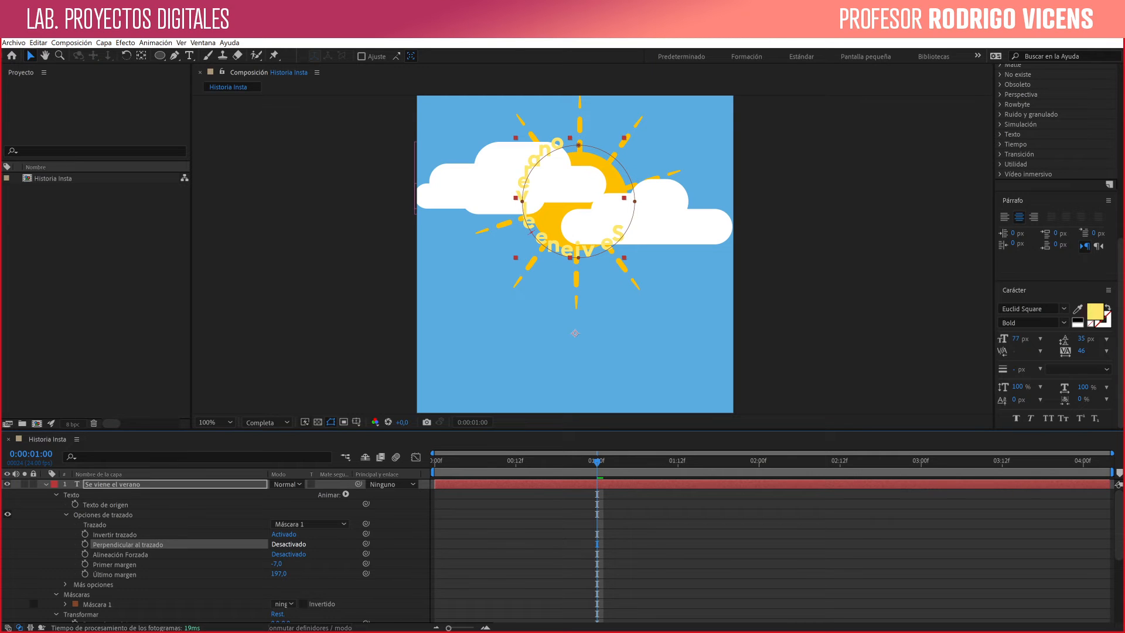
click(284, 543)
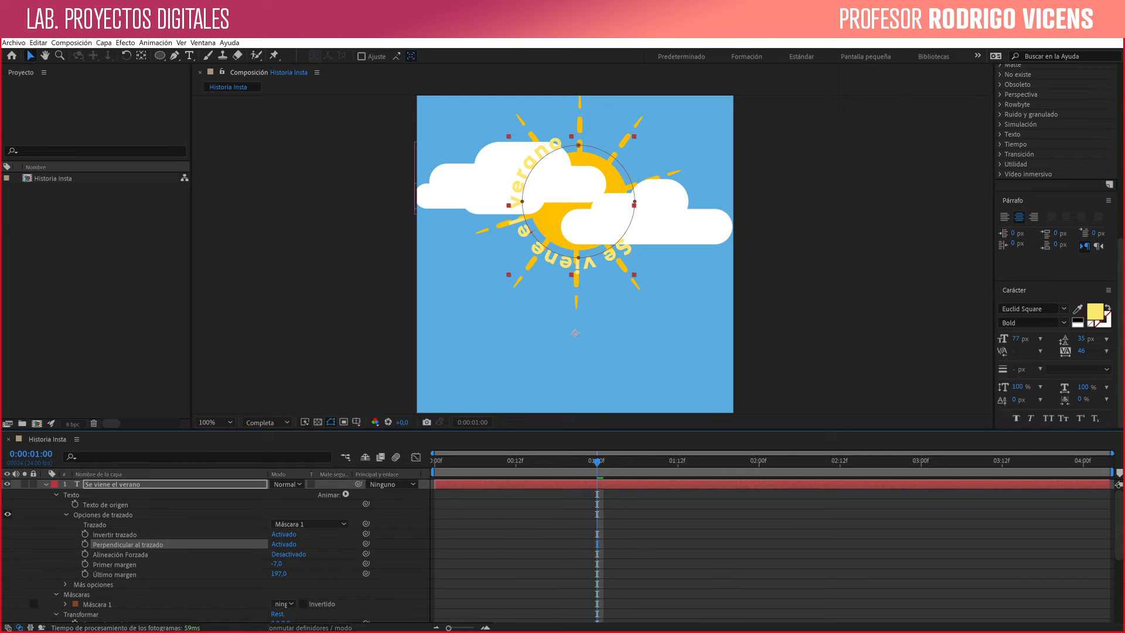
key(ctrl+shift+a)
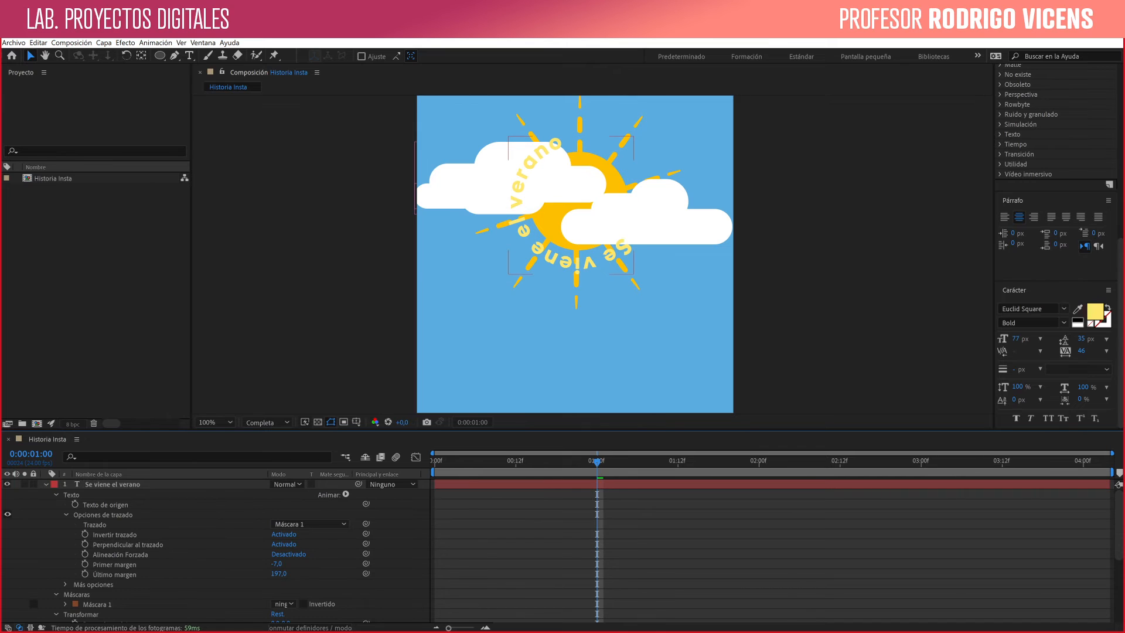
click(66, 585)
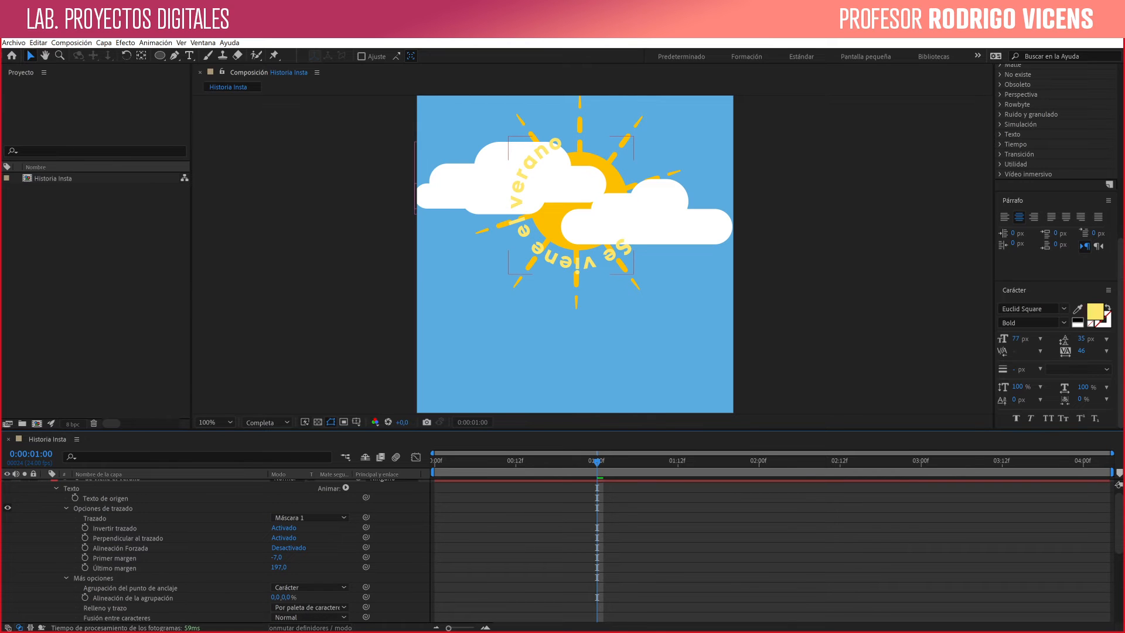
click(65, 579)
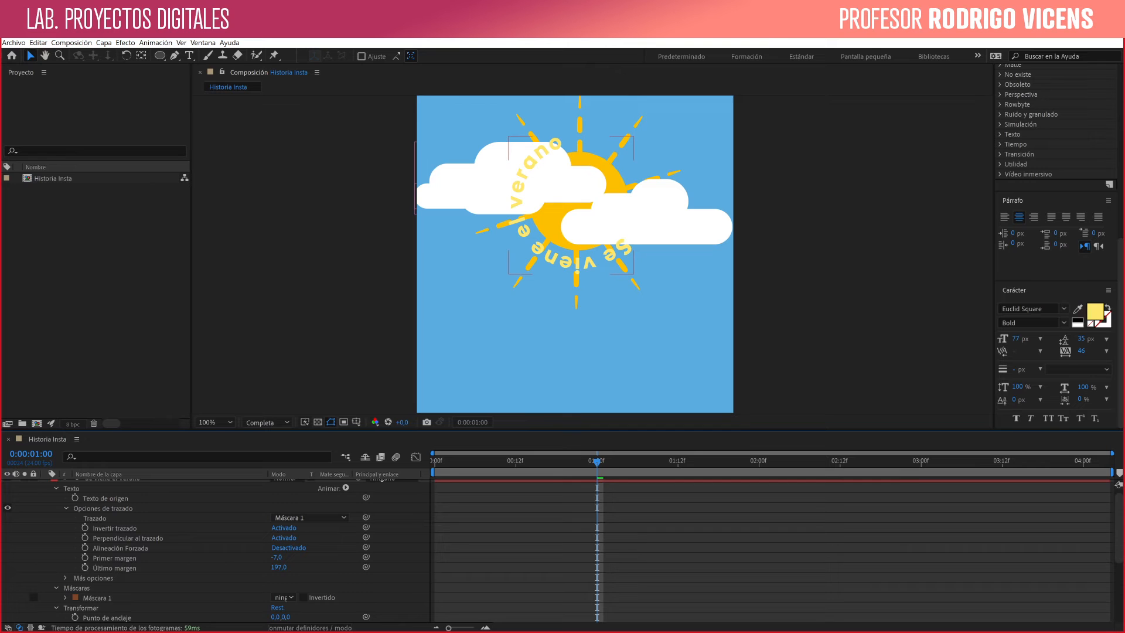
- Add a text animator with the Escala and Espacio entre caracteres properties to the "Se viene el verano" layer
click(345, 488)
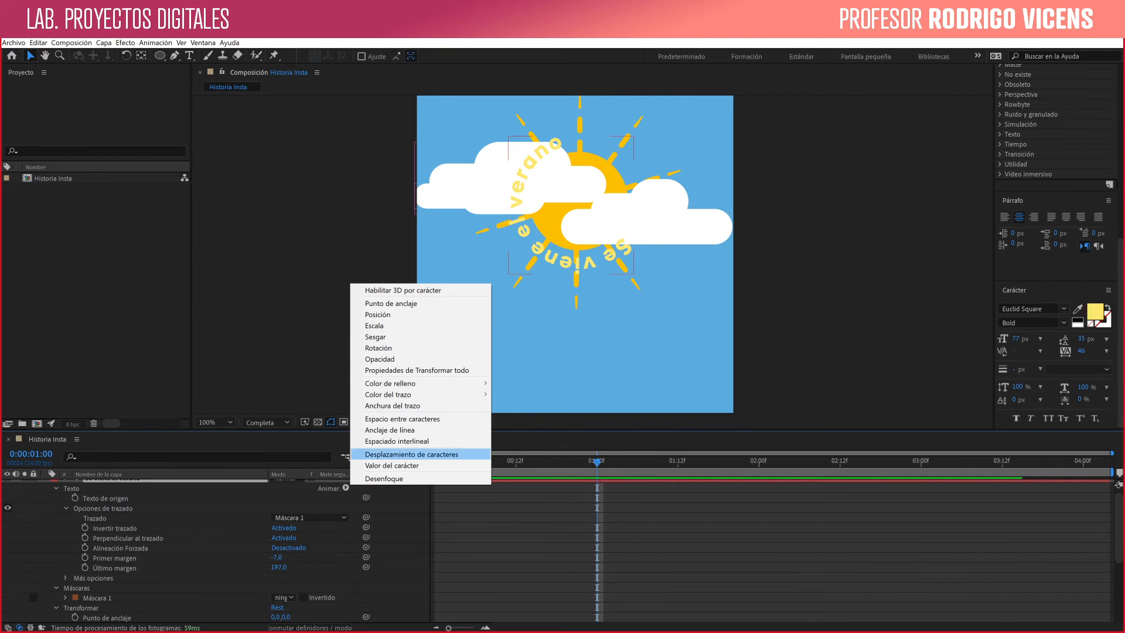
click(374, 325)
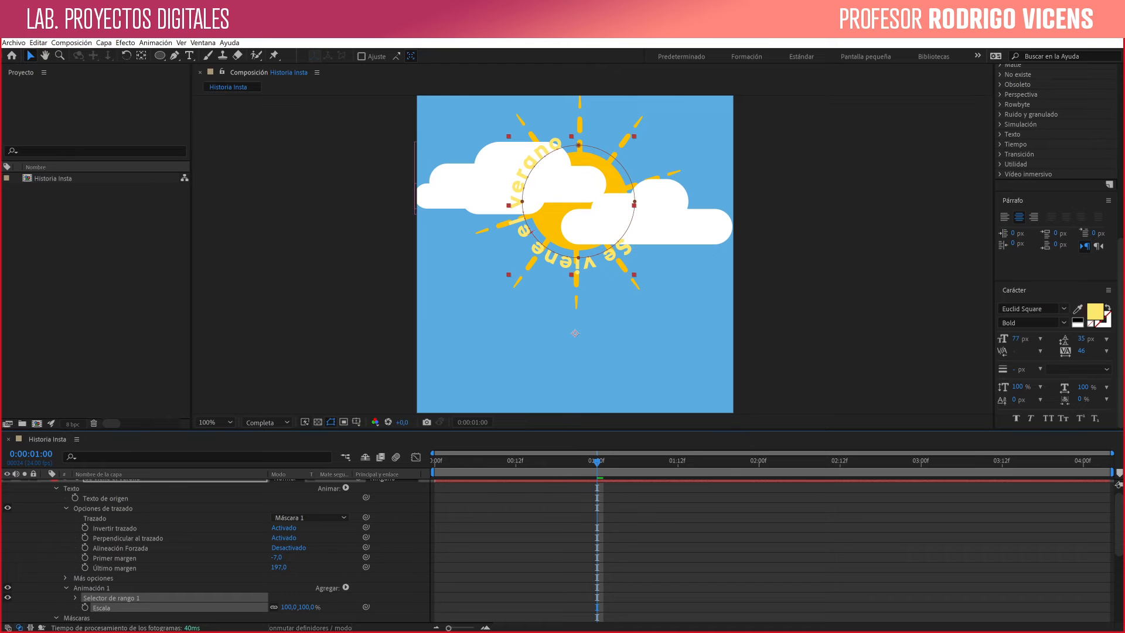
click(345, 587)
mouse_move(372, 590)
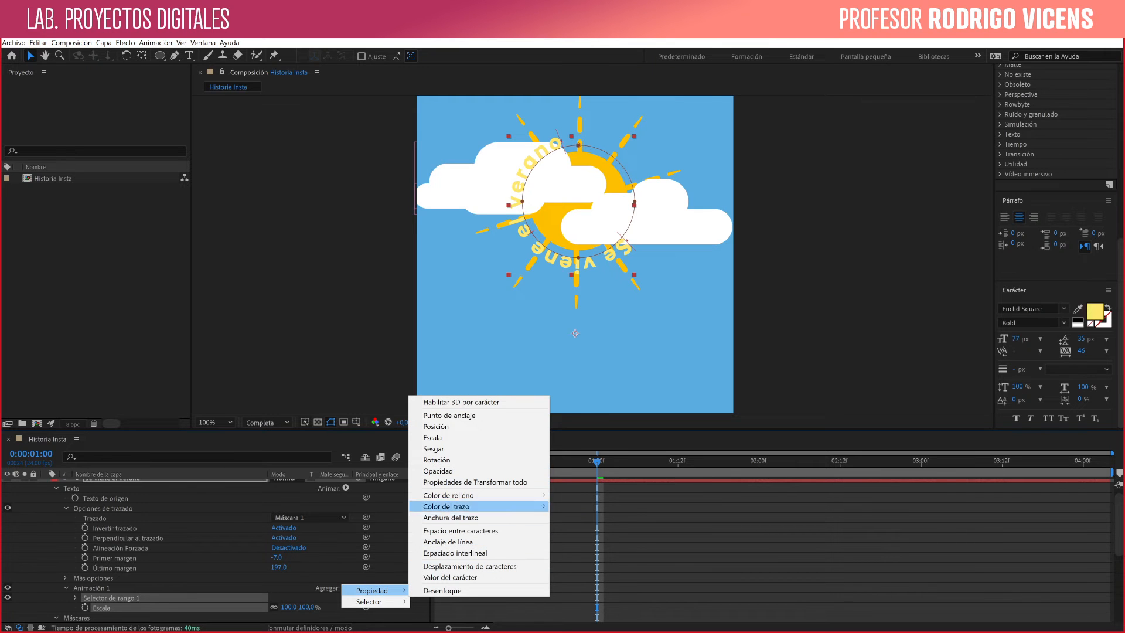
click(461, 530)
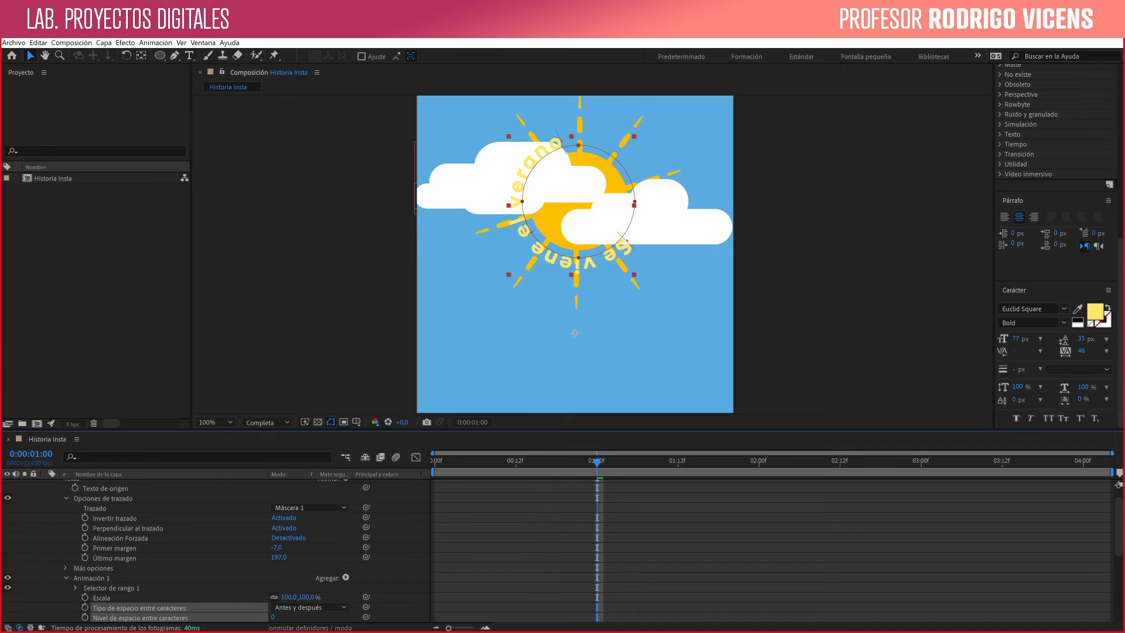
scroll(188, 551, down, 2)
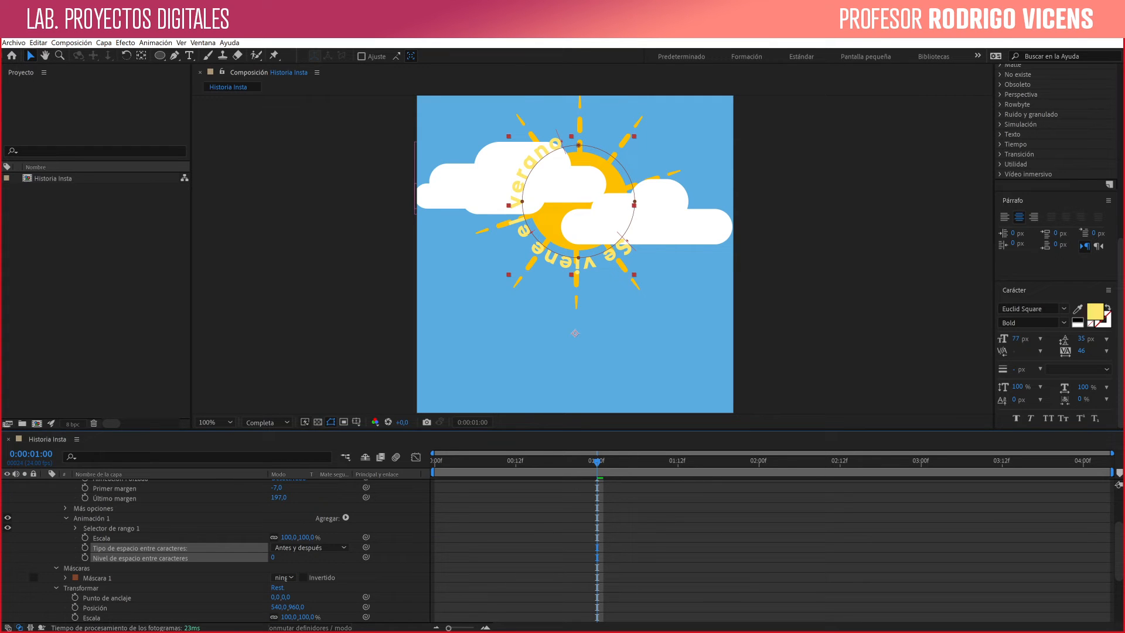
- Set keyframes at 0:00:01:21 for the text animator's Escala at 100% and Nivel de espacio entre caracteres at 0
key(space)
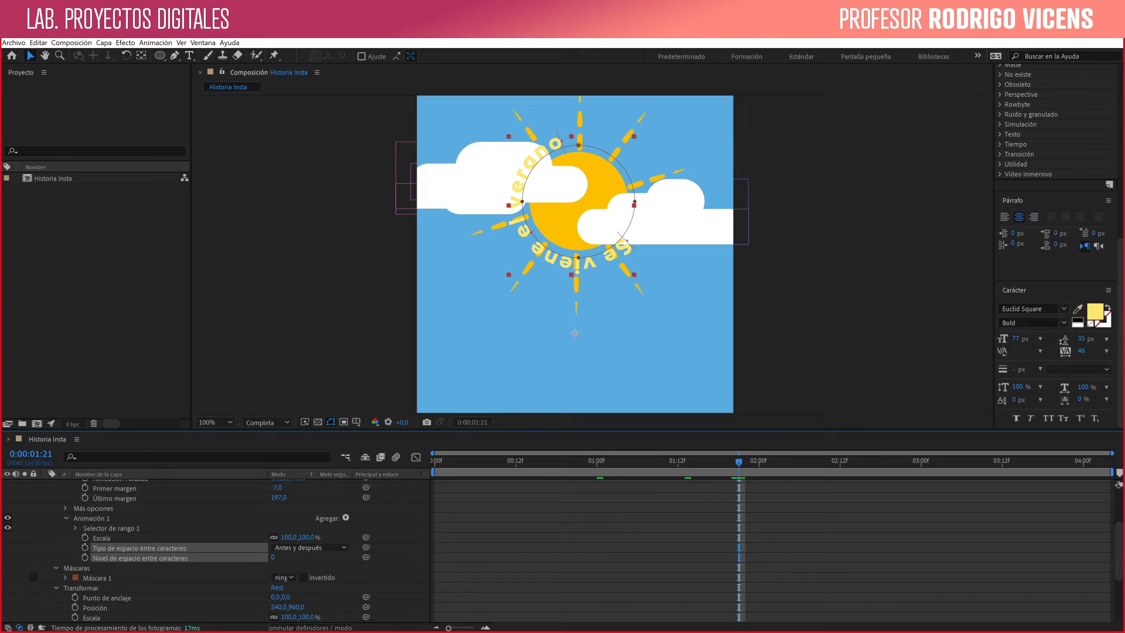
click(85, 537)
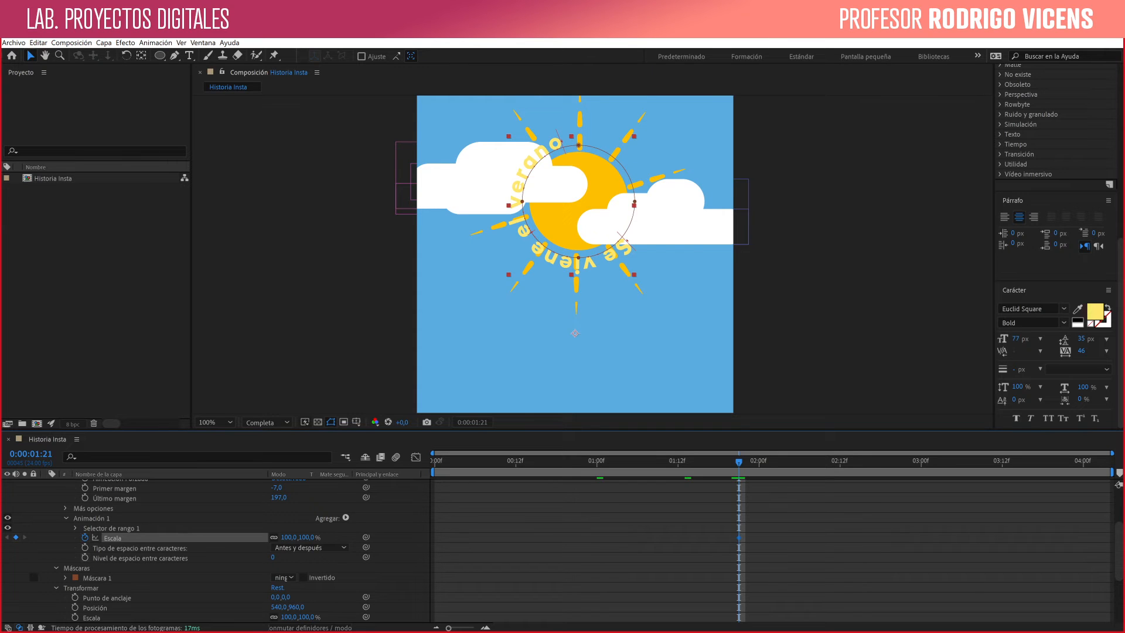
click(85, 557)
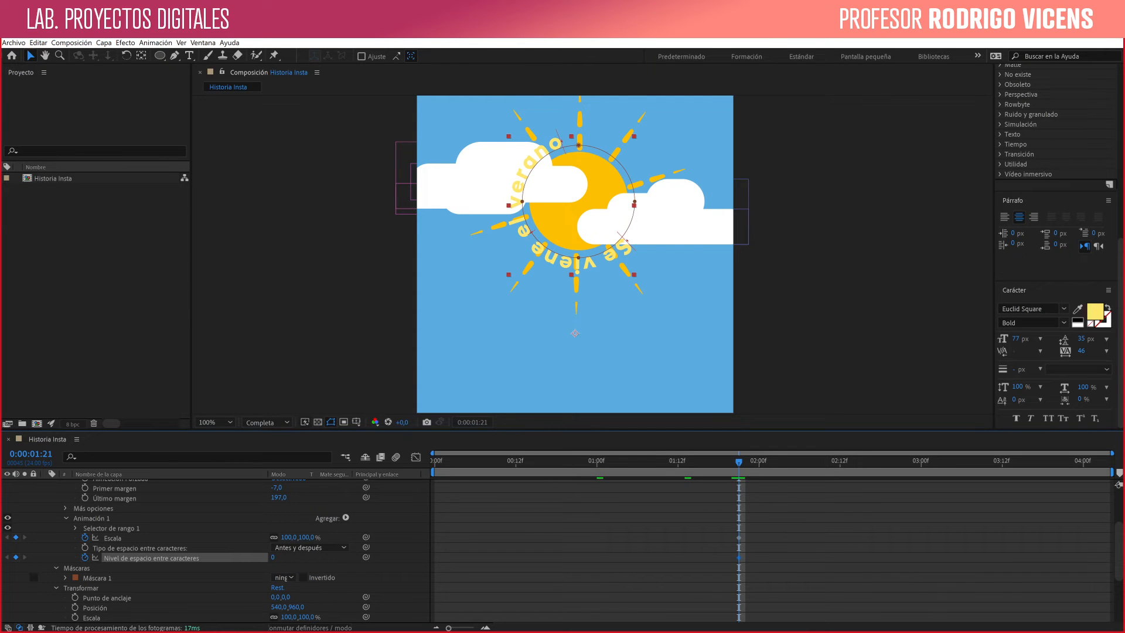
- At 0:00:00:09, keyframe the text animator's Escala at 0% and Nivel de espacio entre caracteres at 25, and preview the animation
drag(739, 462, 496, 462)
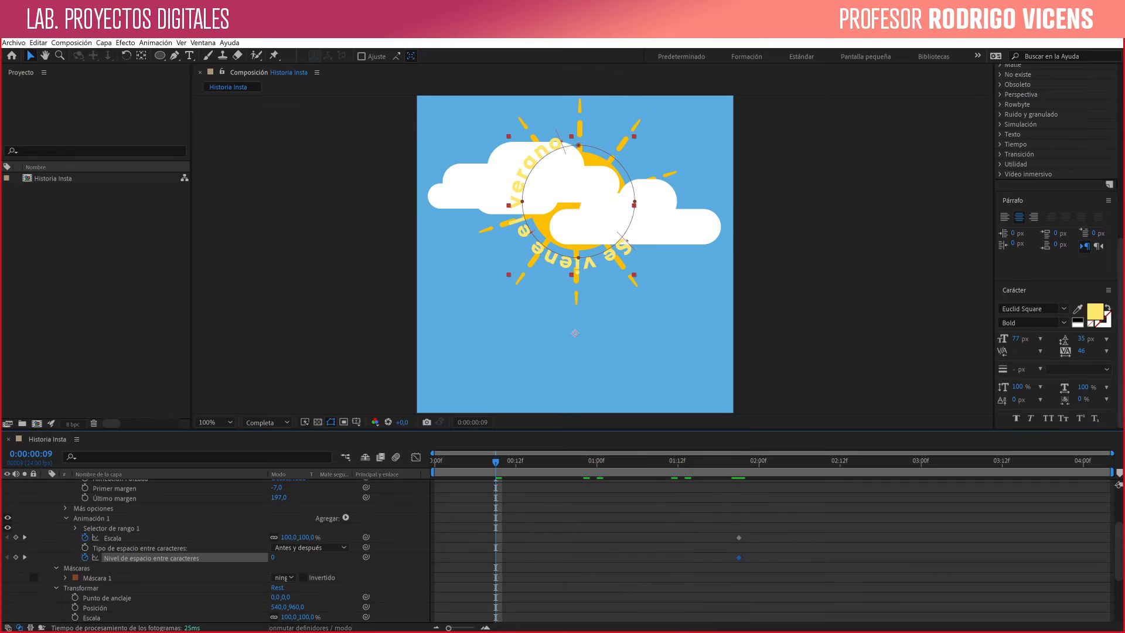
drag(289, 537, 244, 537)
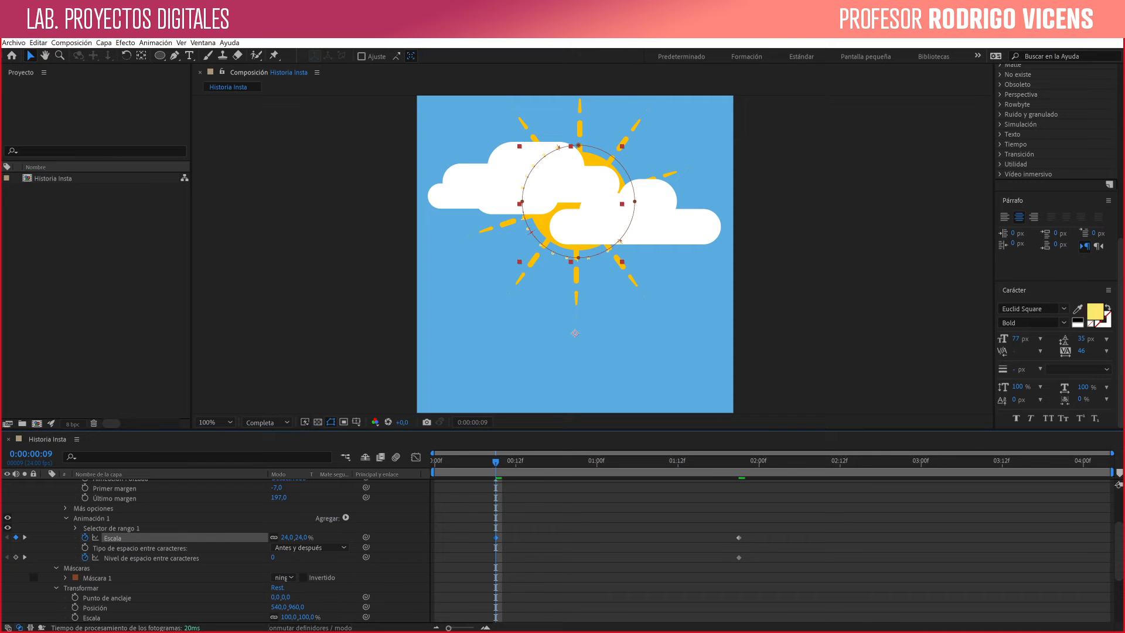
drag(273, 558, 288, 537)
click(287, 538)
text(0)
key(Return)
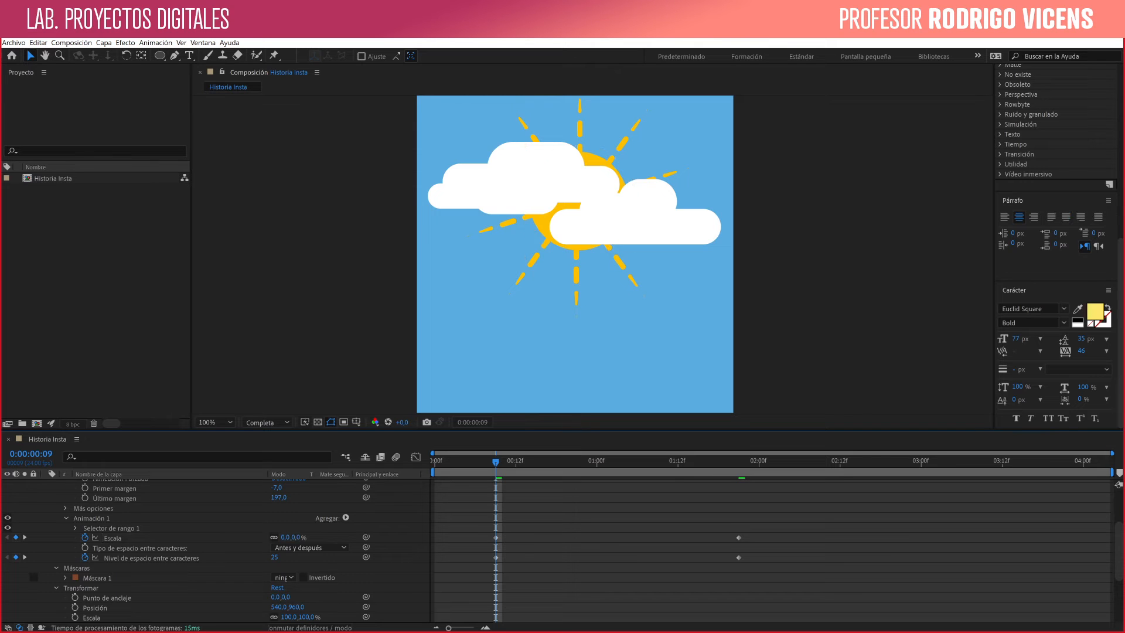
key(space)
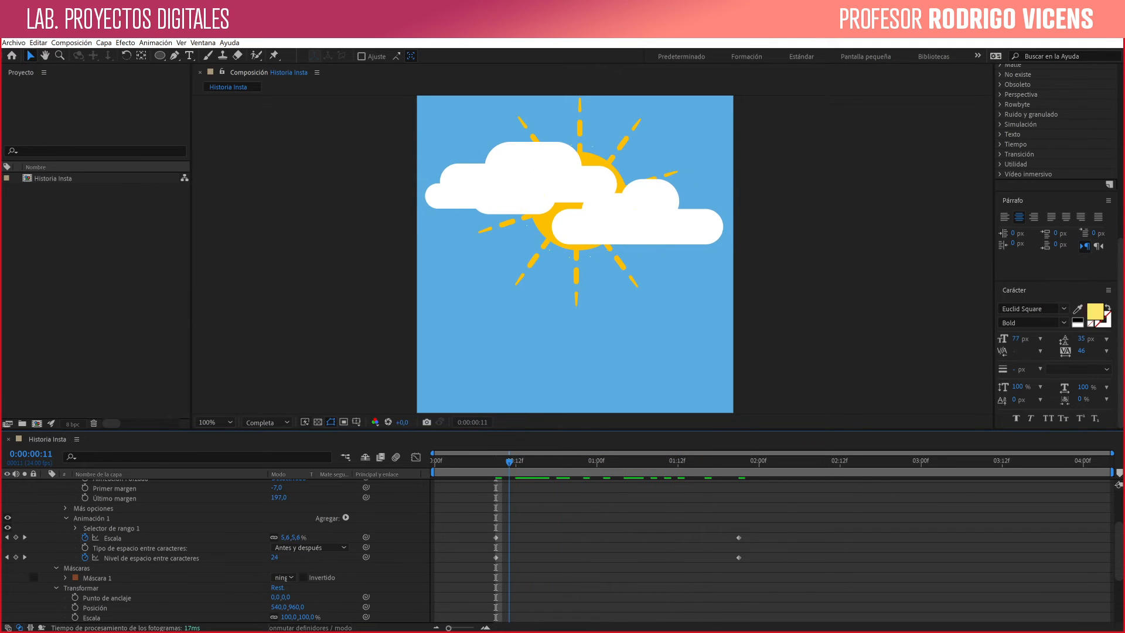
key(space)
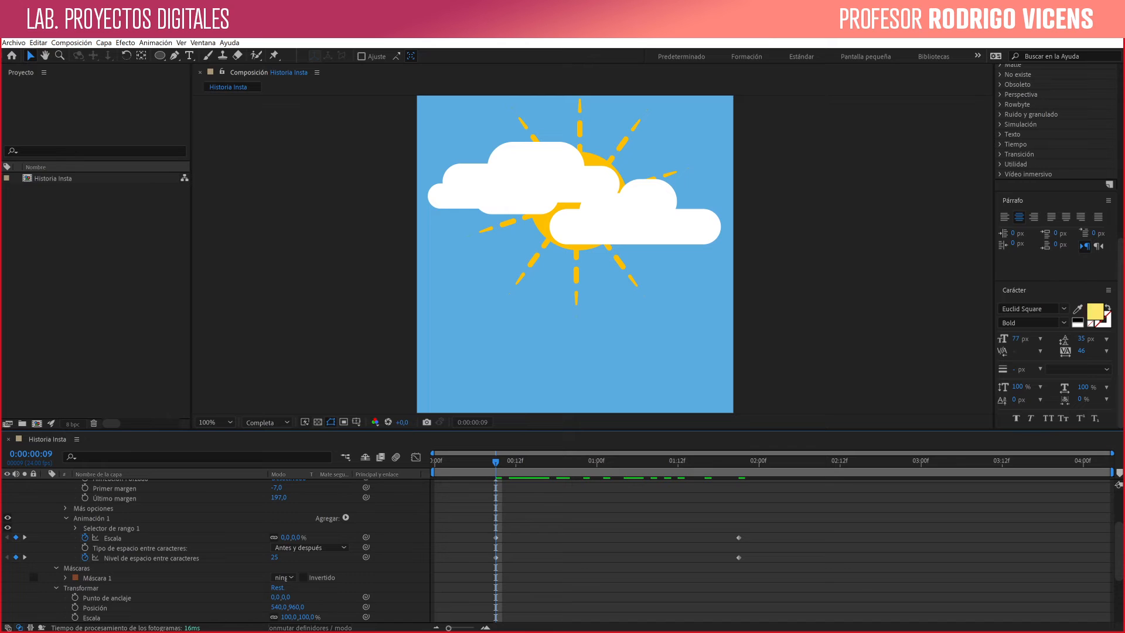
- Animate the path text's Último margen from 197,0 at 0:00:00:09 to 613,0 at 0:00:01:21
click(85, 497)
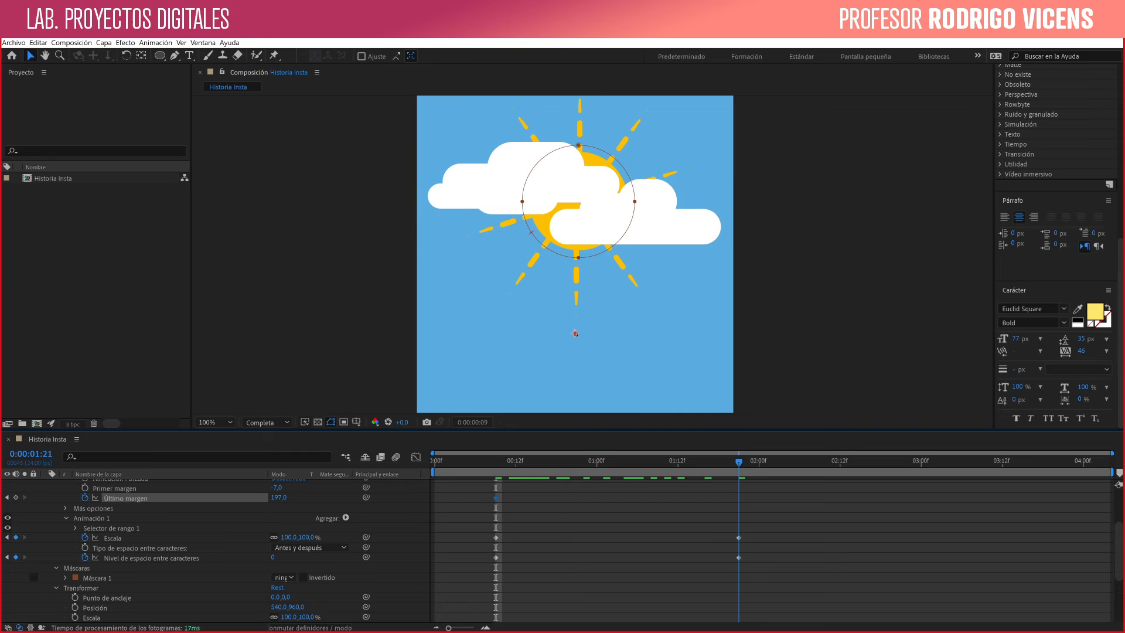
key(k)
drag(278, 497, 521, 497)
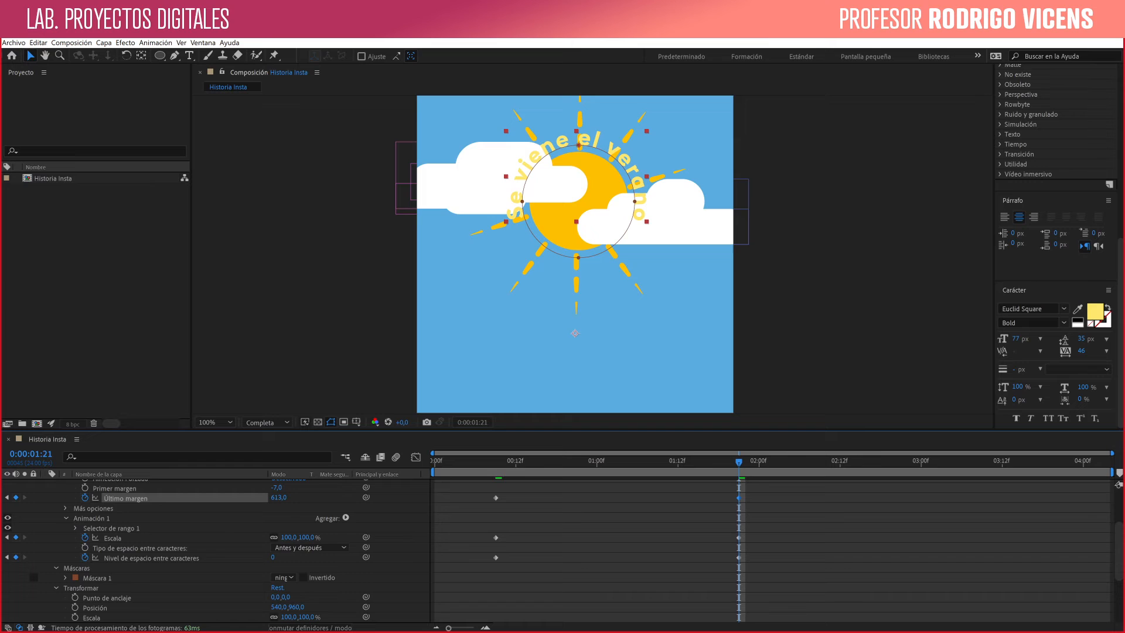
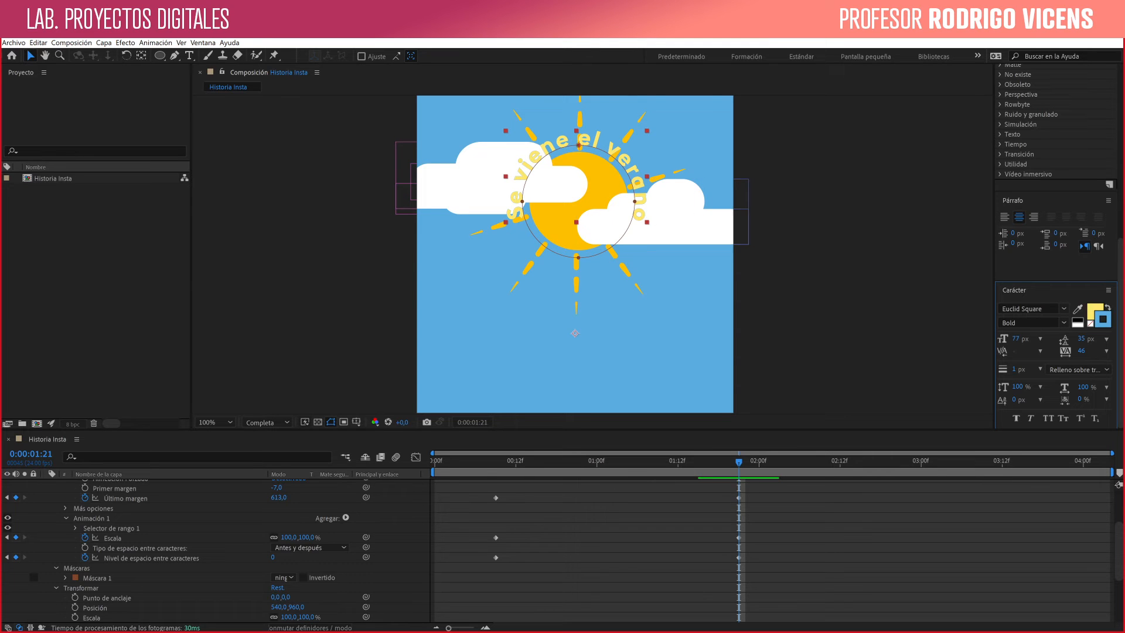
- Set the stroke width of the "Se viene el verano" text to 10 px and preview the animation
drag(1014, 369, 1020, 370)
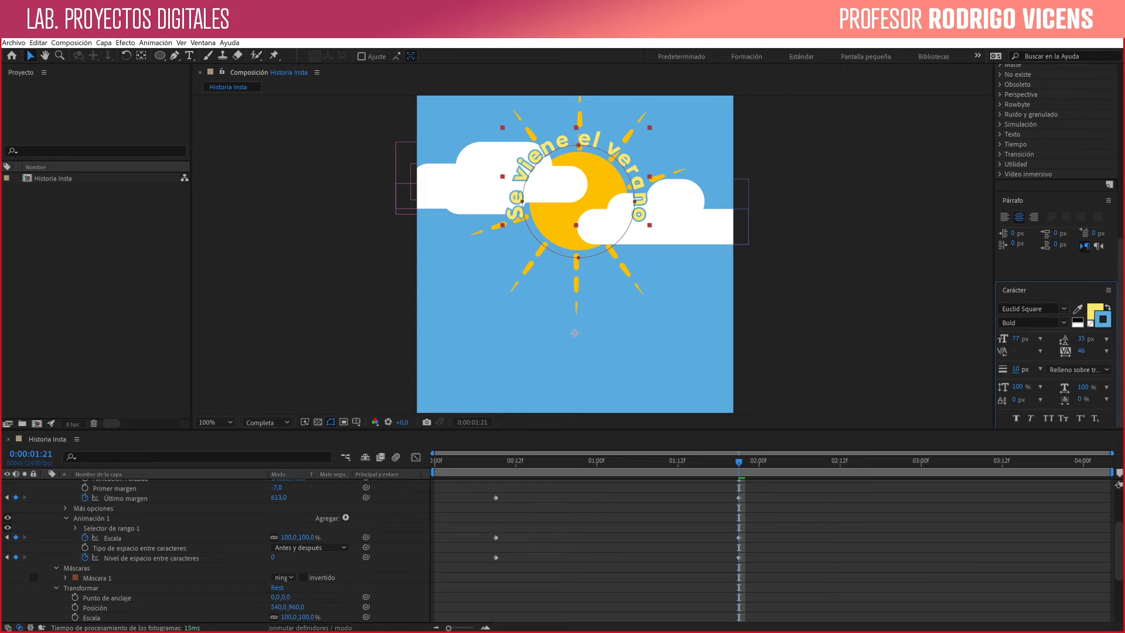
key(space)
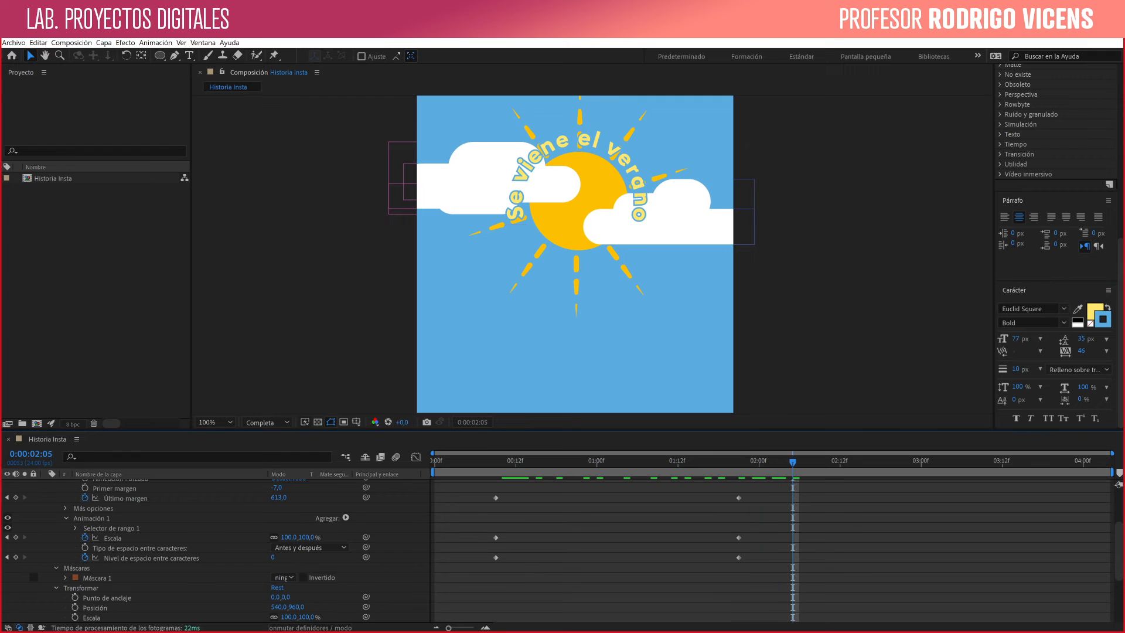
- Move the first Último margen, Escala and Nivel de espacio entre caracteres keyframes to about 0:00:00:01 and preview from the start
drag(479, 491, 442, 558)
key(Home)
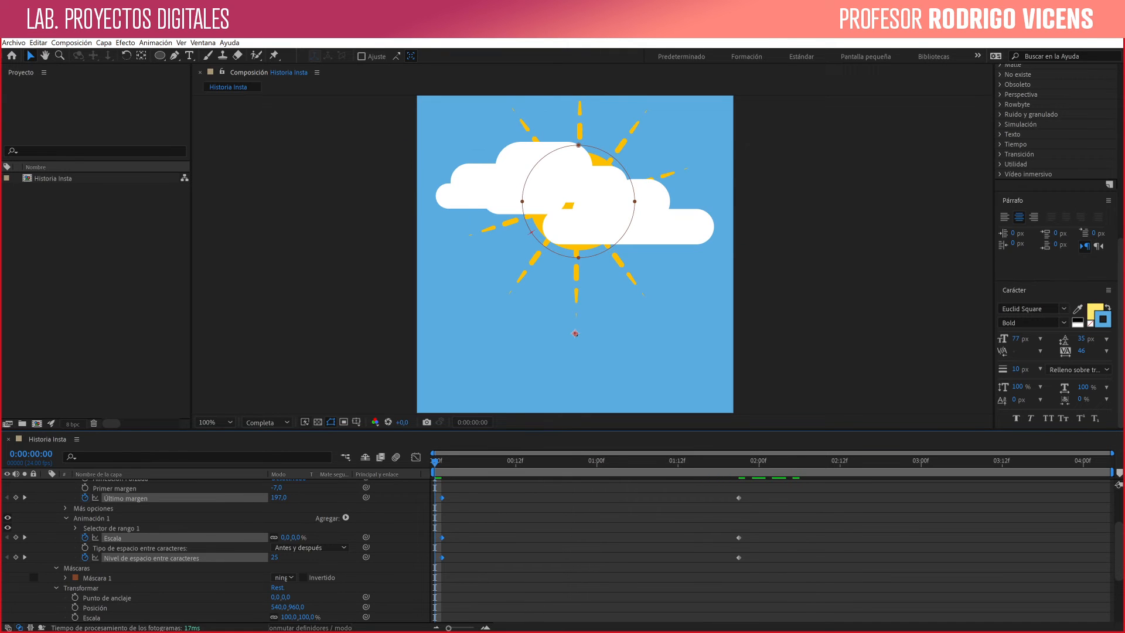
key(space)
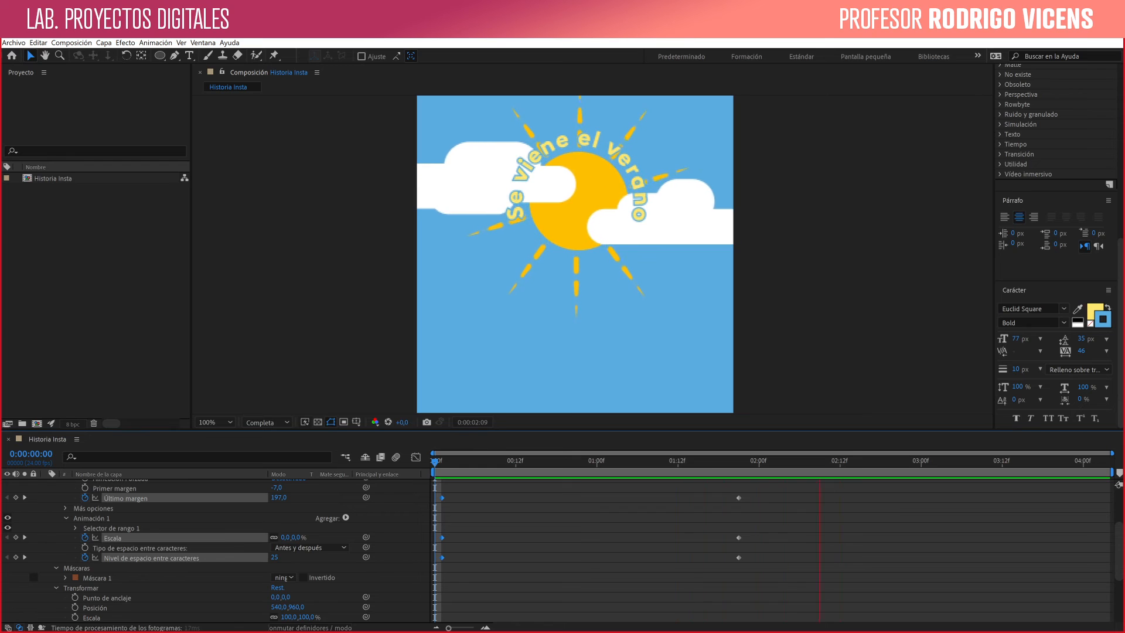
key(space)
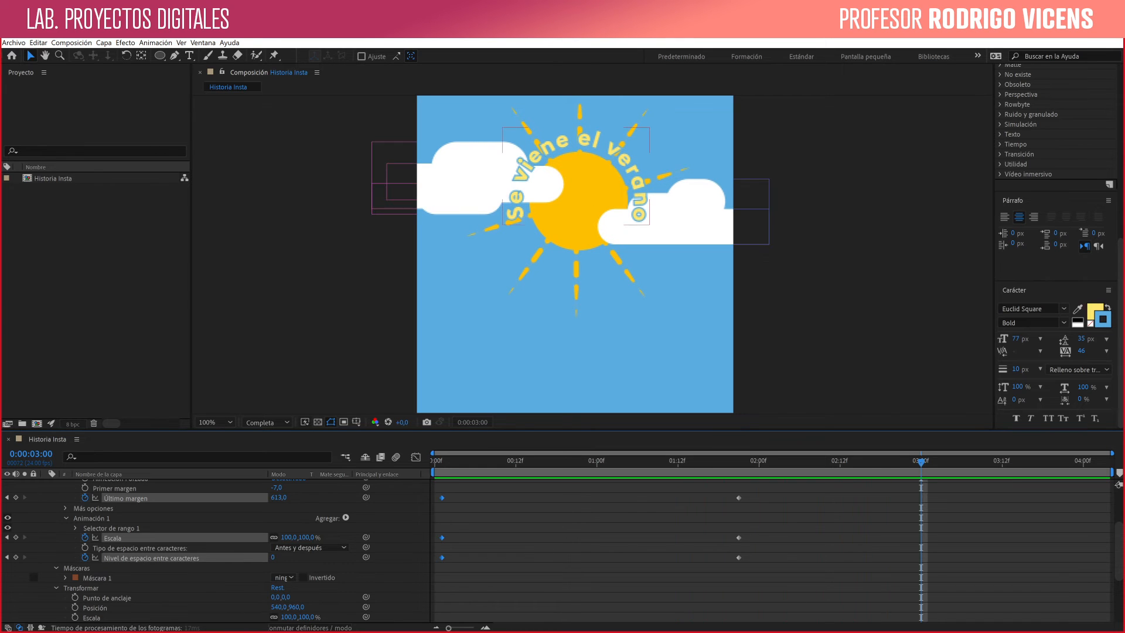
- Move the last Último margen, Escala and Nivel de espacio entre caracteres keyframes to 0:00:02:19 and preview the slower text animation
click(760, 568)
key(ctrl+z)
drag(760, 568, 731, 497)
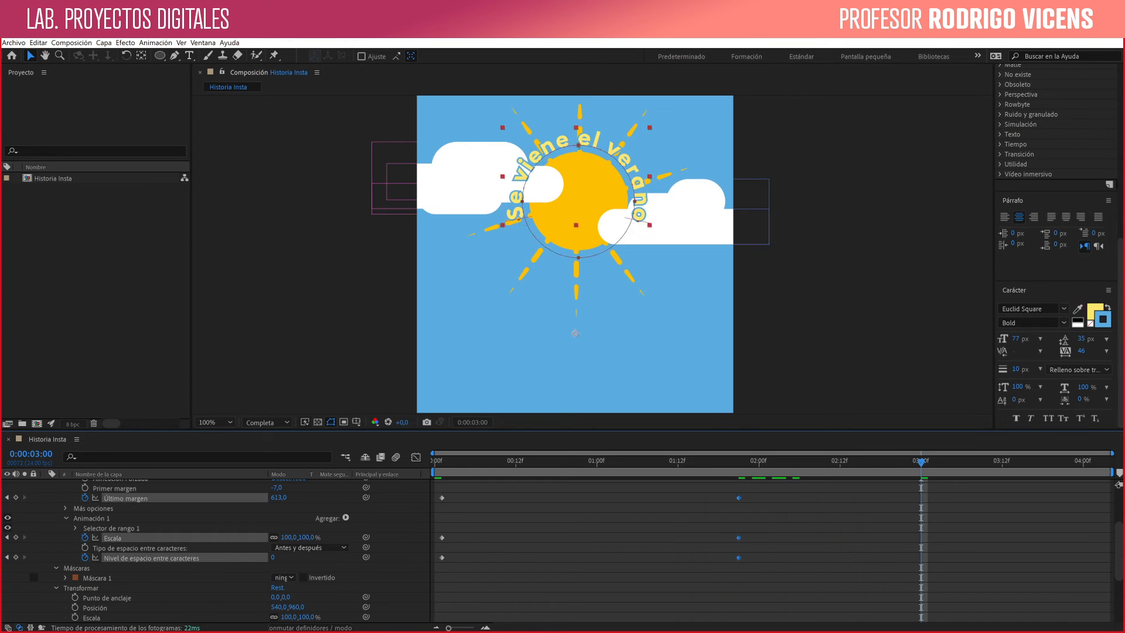
drag(739, 557, 887, 557)
drag(921, 462, 435, 462)
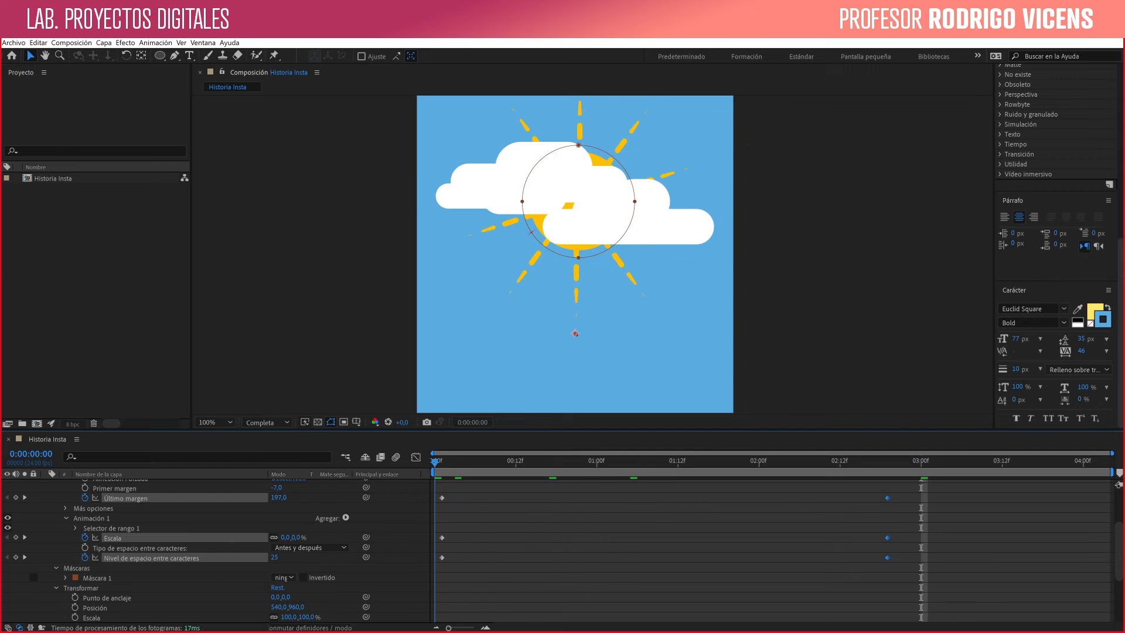
key(space)
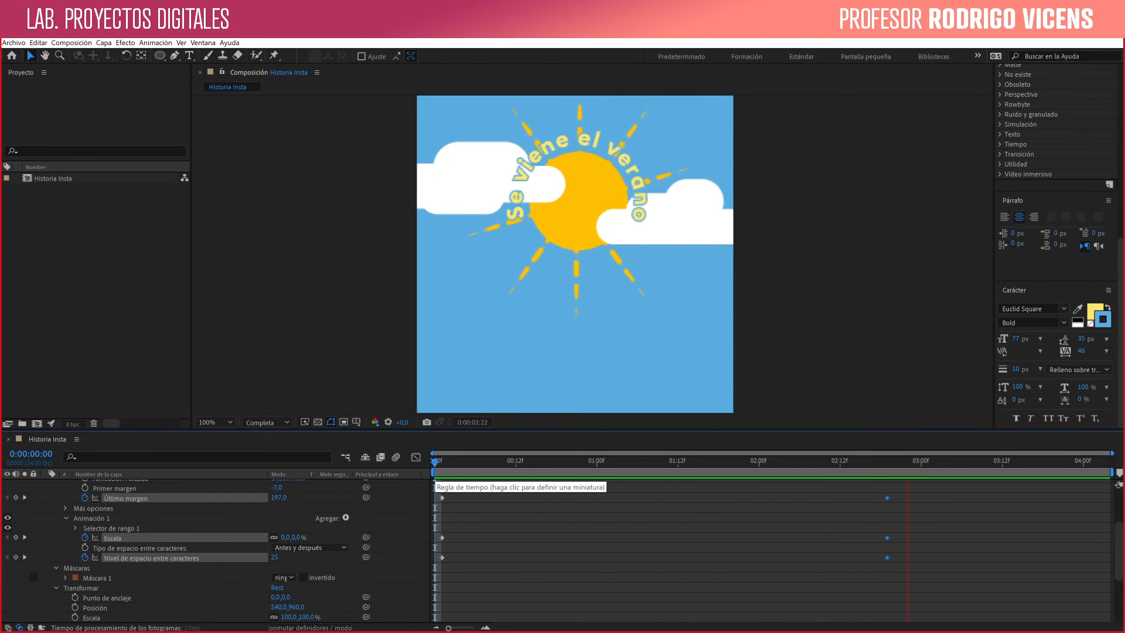
key(space)
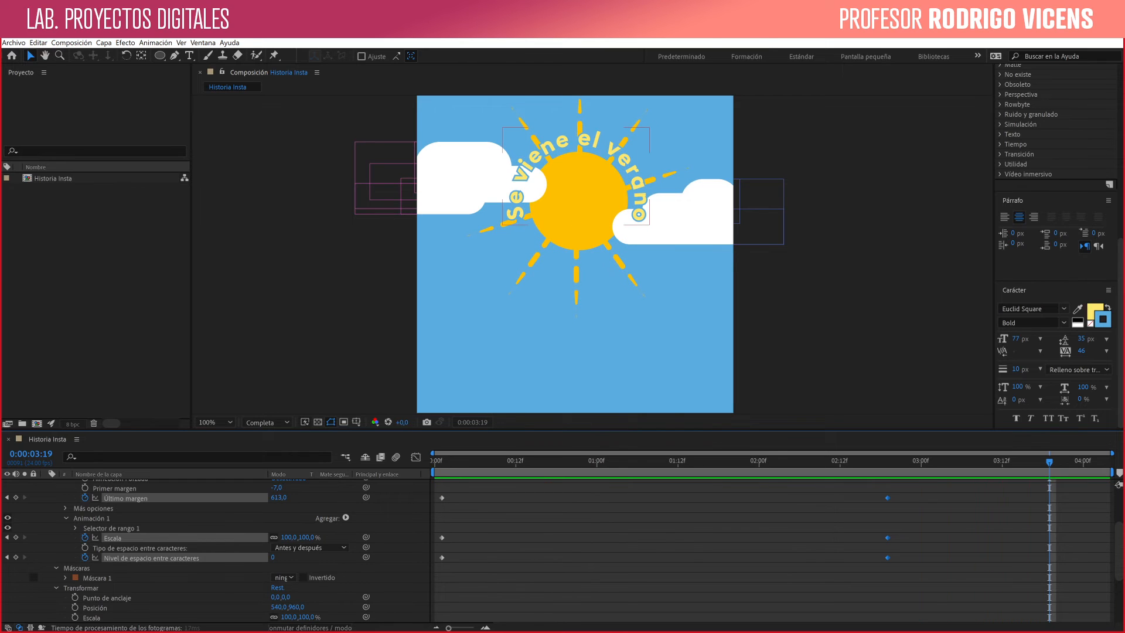
- Apply Desaceleración suave to the last Último margen, Escala and Nivel de espacio entre caracteres keyframes and preview the animation
key(ctrl+z)
drag(878, 492, 919, 572)
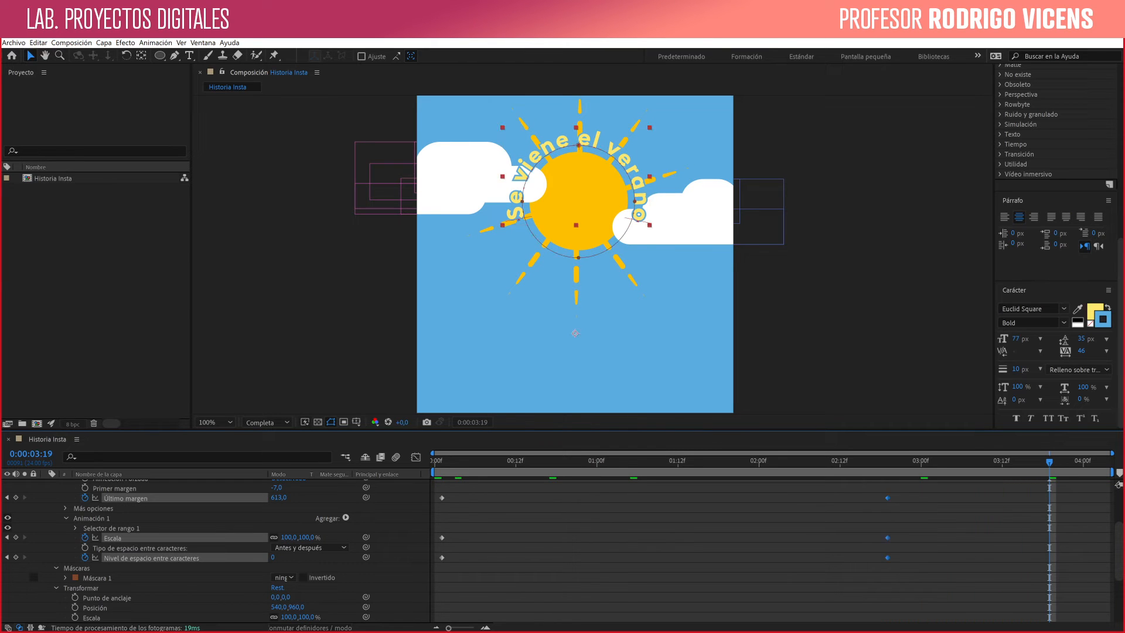
right_click(887, 557)
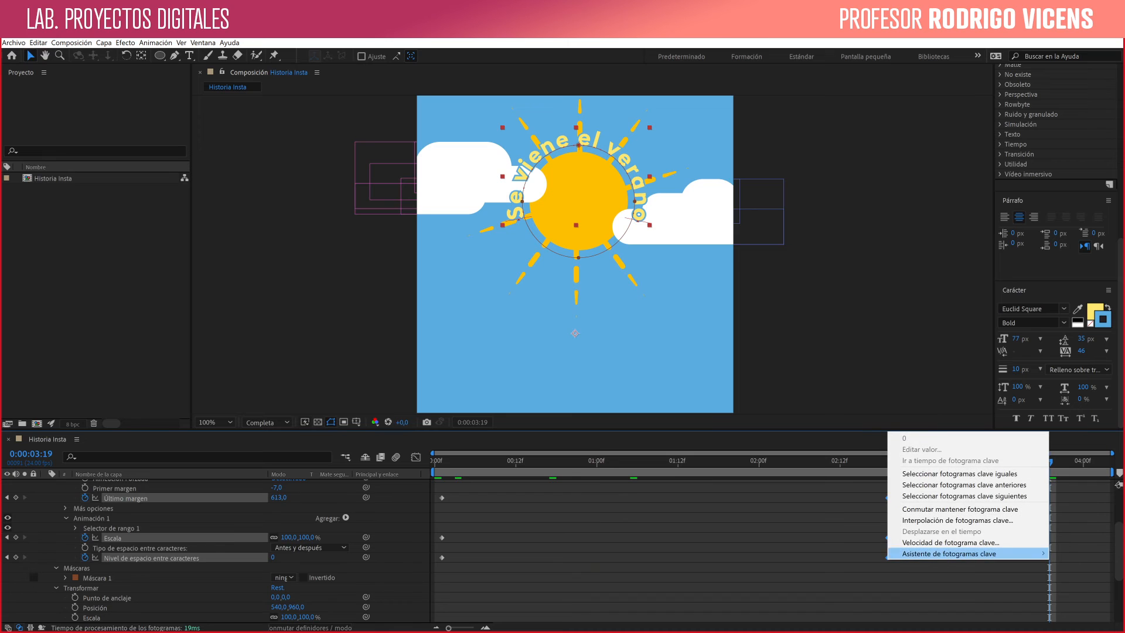
mouse_move(966, 553)
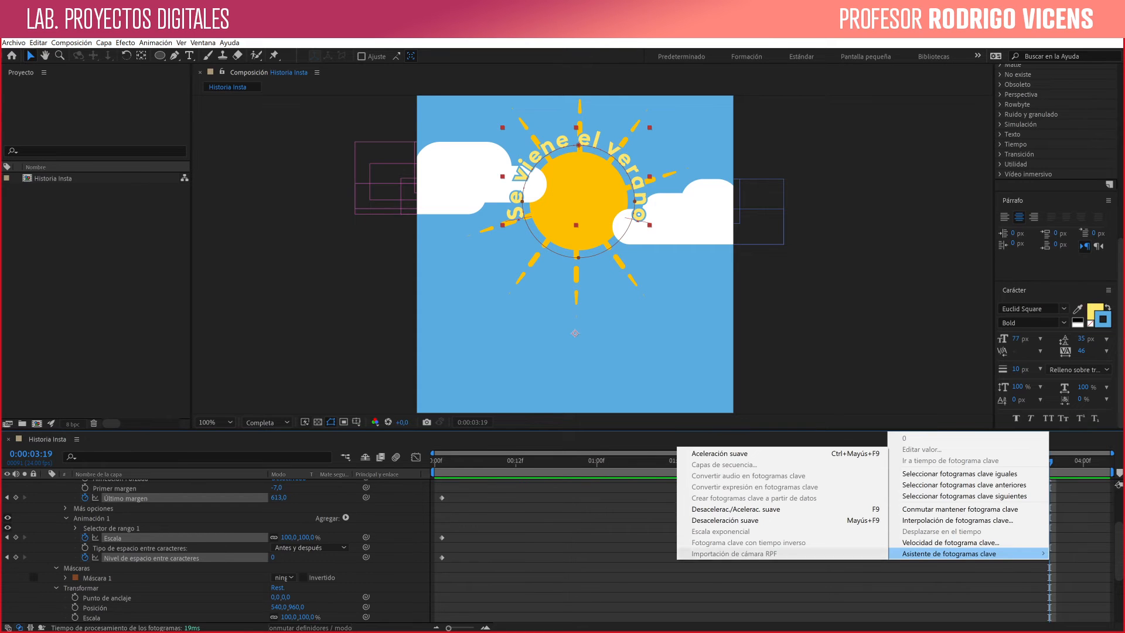
click(832, 586)
drag(840, 580, 914, 487)
right_click(887, 557)
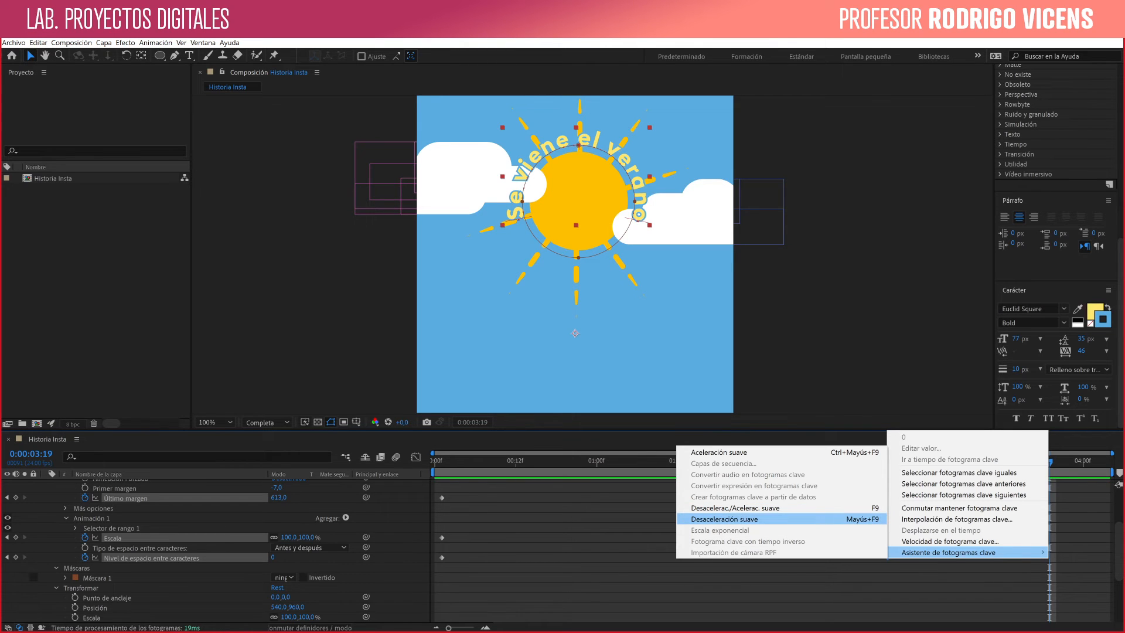
click(724, 519)
click(563, 461)
key(space)
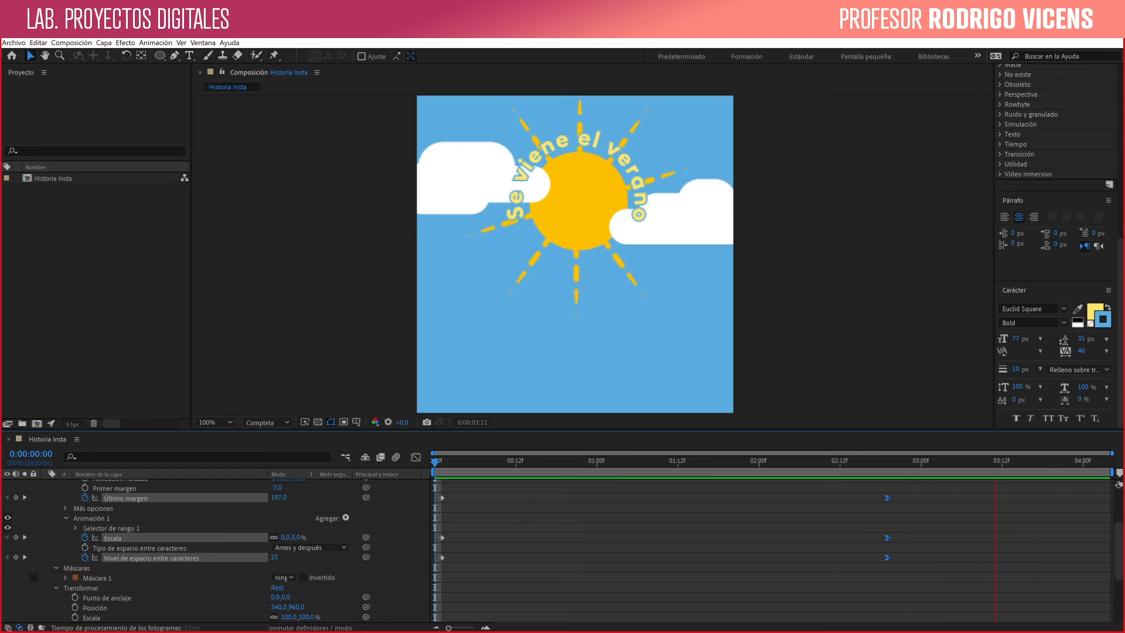
key(space)
- In the graph editor, extend the incoming ease handles of the text's last keyframes back to about 0:00:00:17 and preview the motion
mouse_move(896, 462)
mouse_down()
mouse_move(746, 462)
mouse_move(888, 462)
mouse_up()
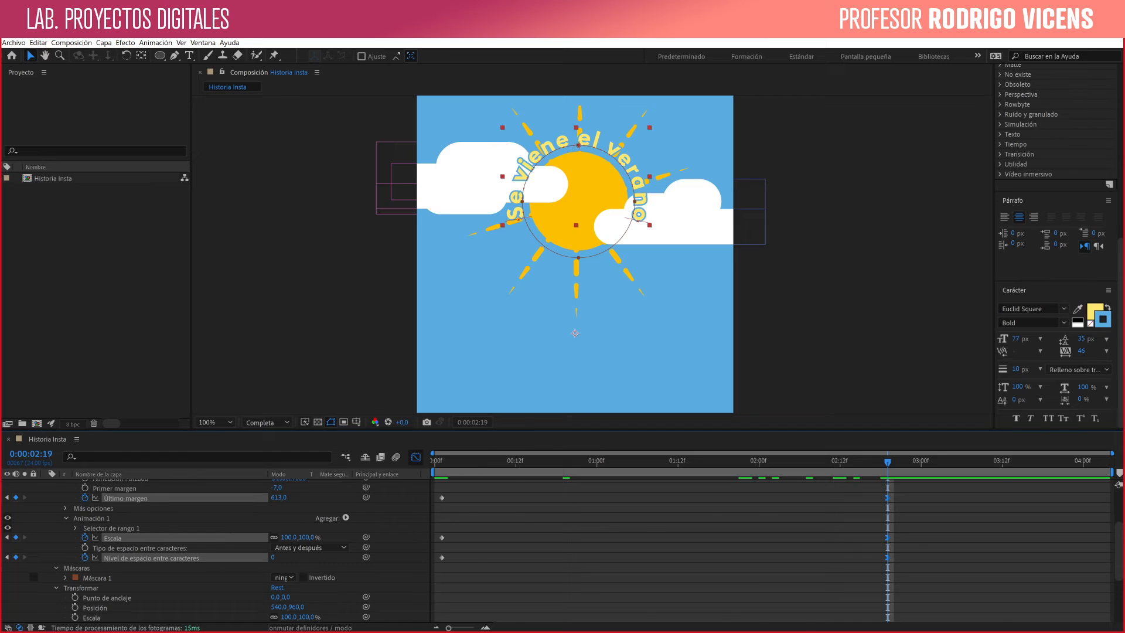
click(415, 457)
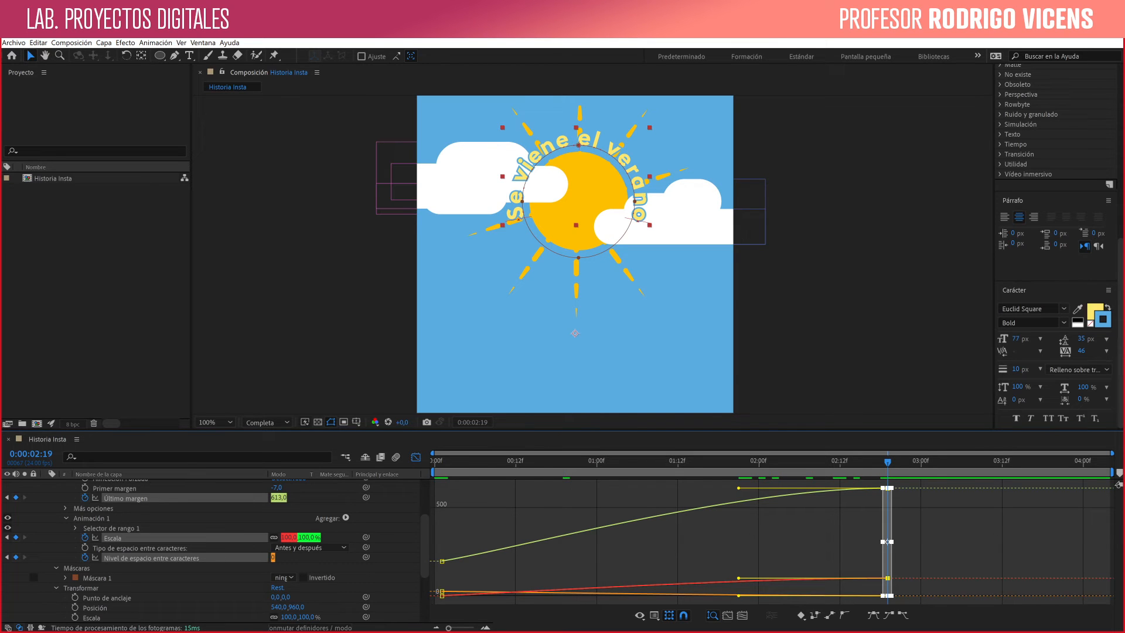
drag(498, 431, 498, 368)
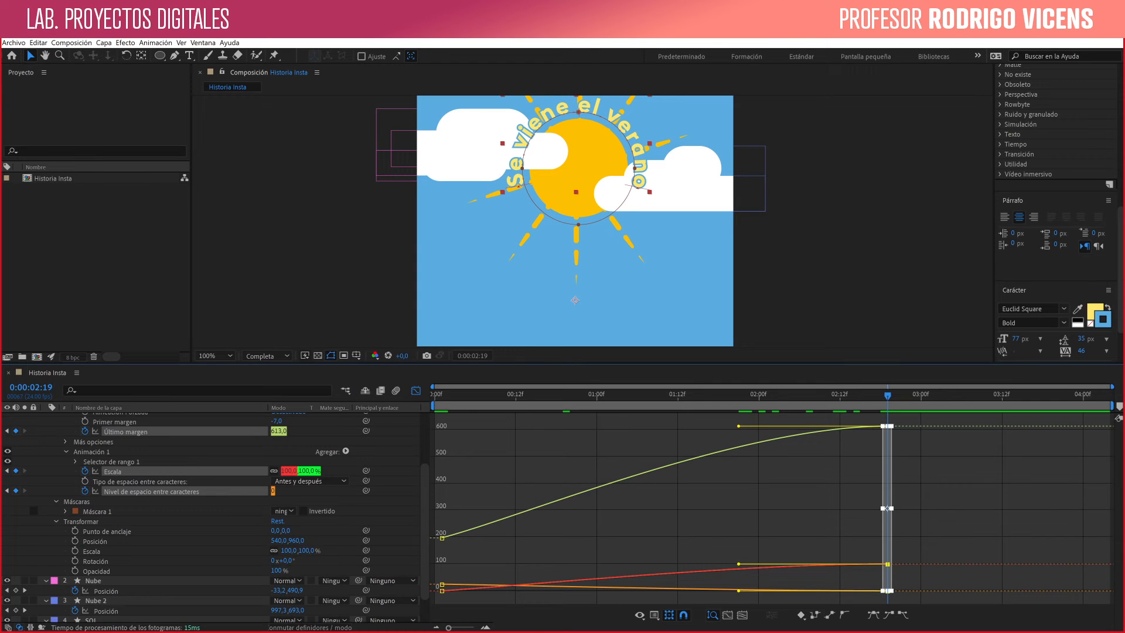
key(ctrl+a)
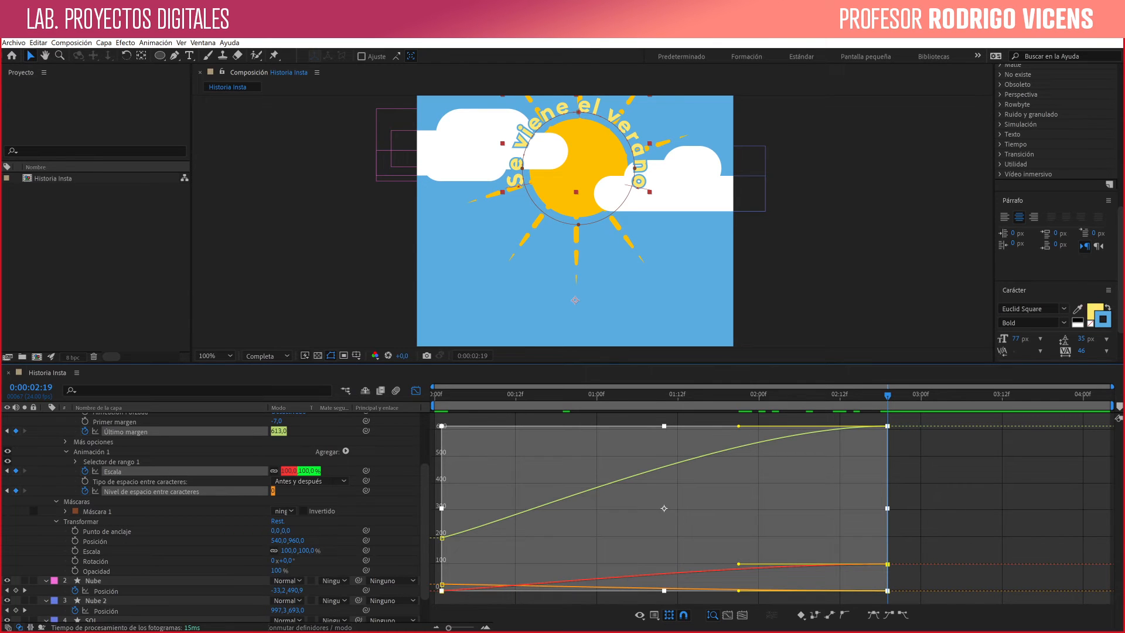
drag(739, 426, 548, 426)
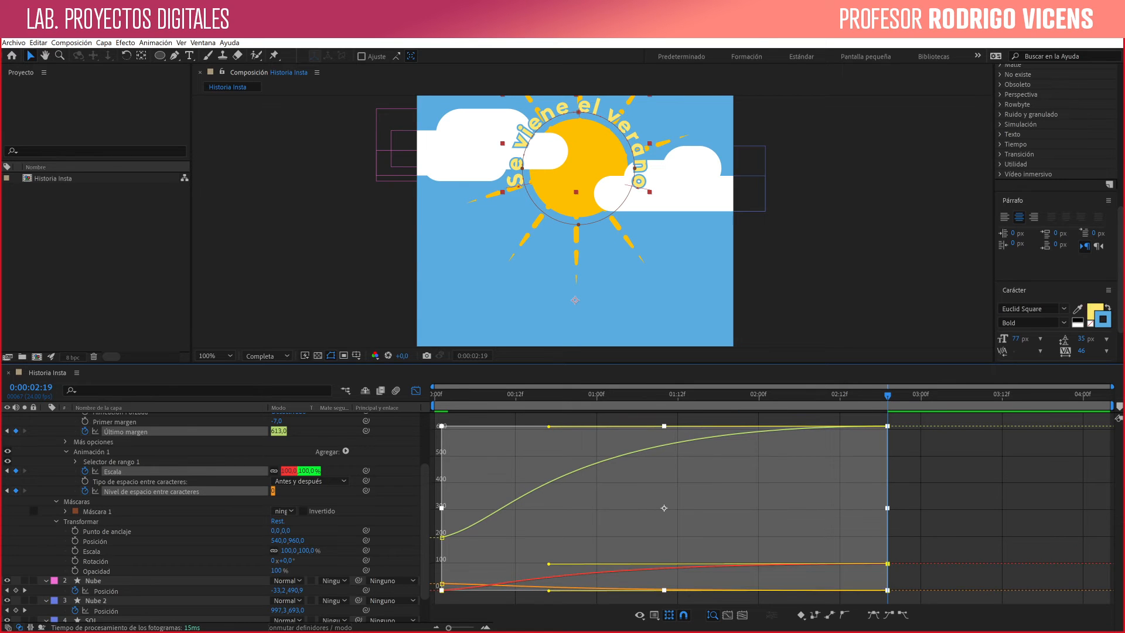
key(Home)
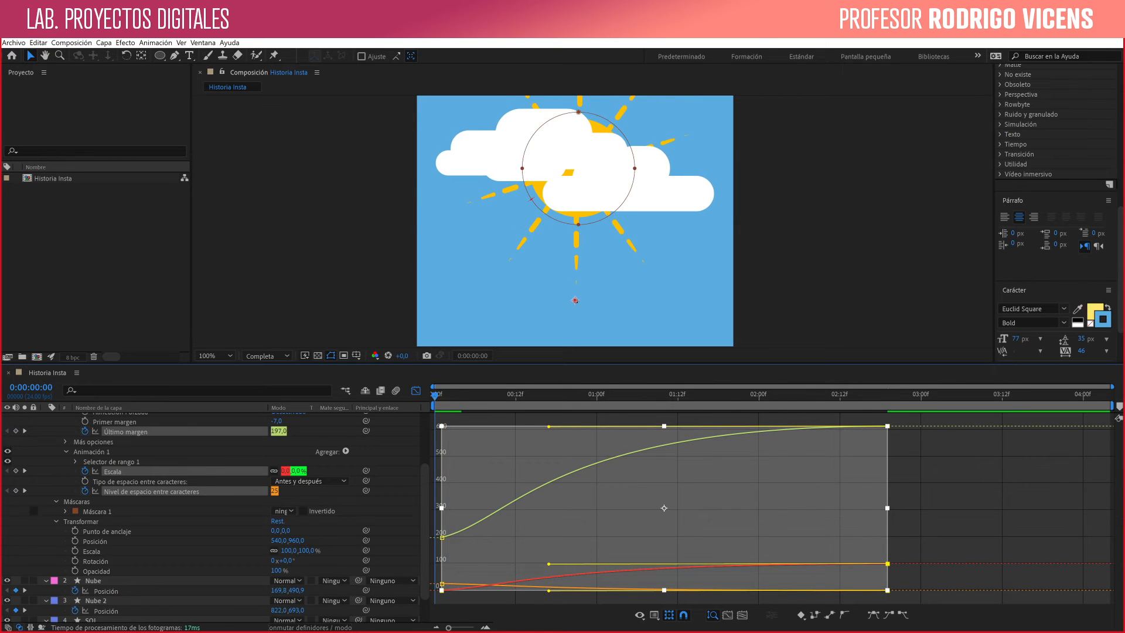
key(space)
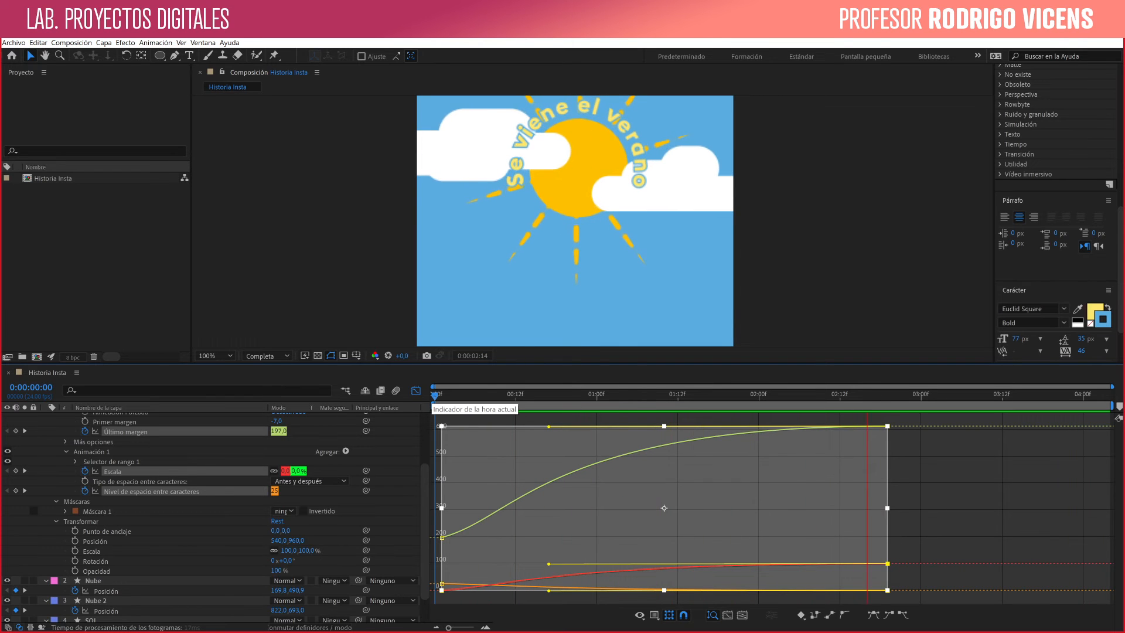
key(space)
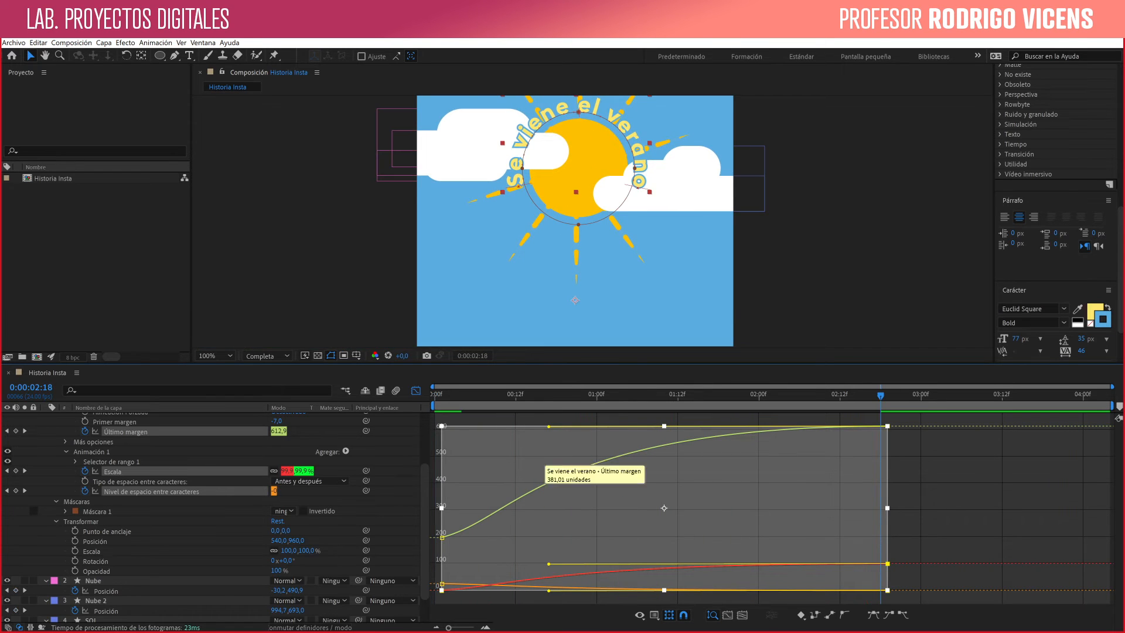
- Return from the graph editor to the layer view, collapse the properties of all five layers, and preview the full animation
click(416, 390)
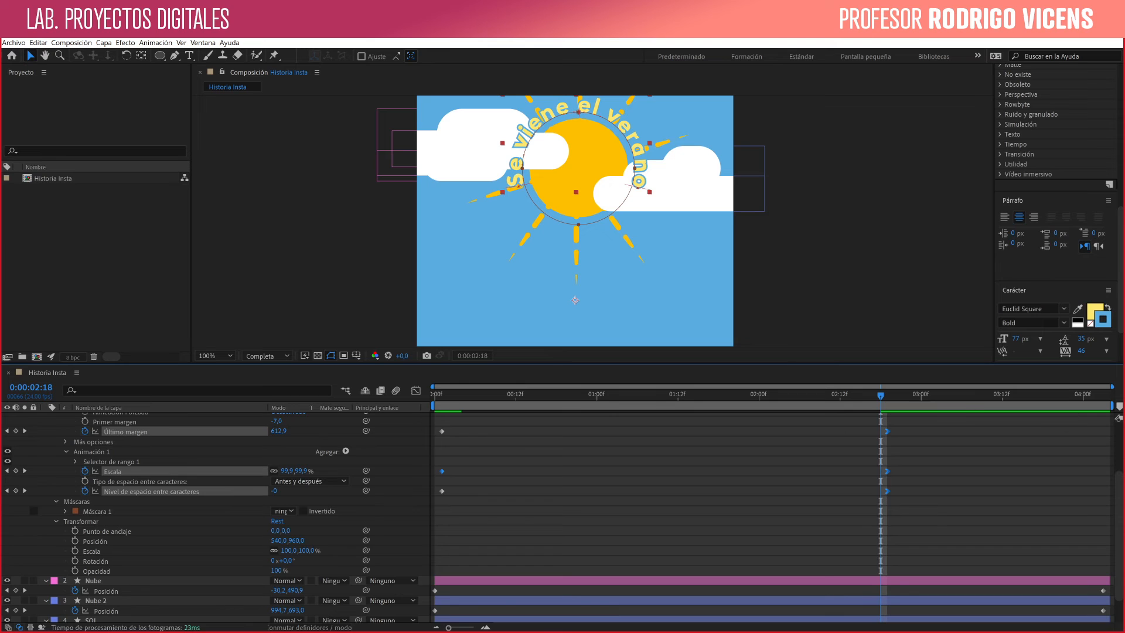
drag(881, 395, 637, 395)
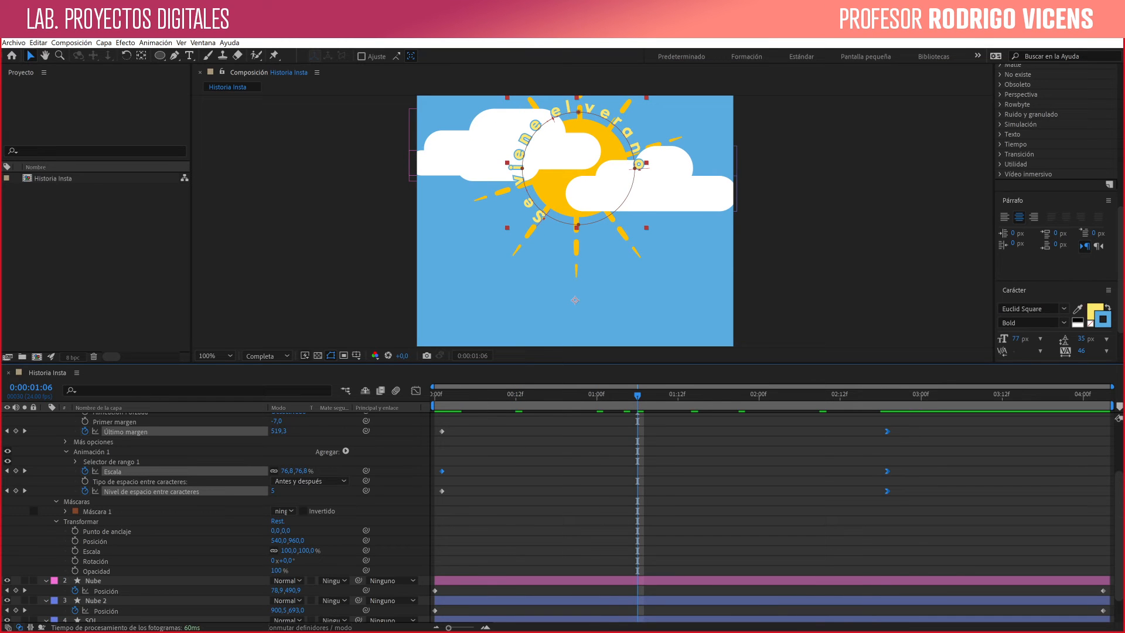
click(682, 451)
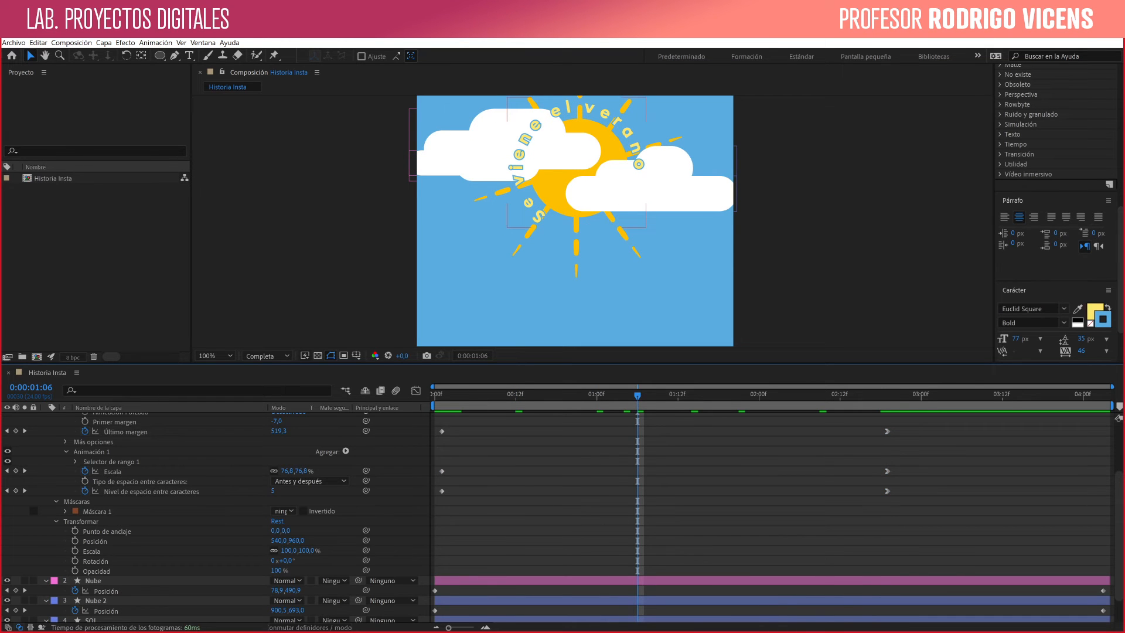
scroll(234, 516, up, 3)
click(47, 418)
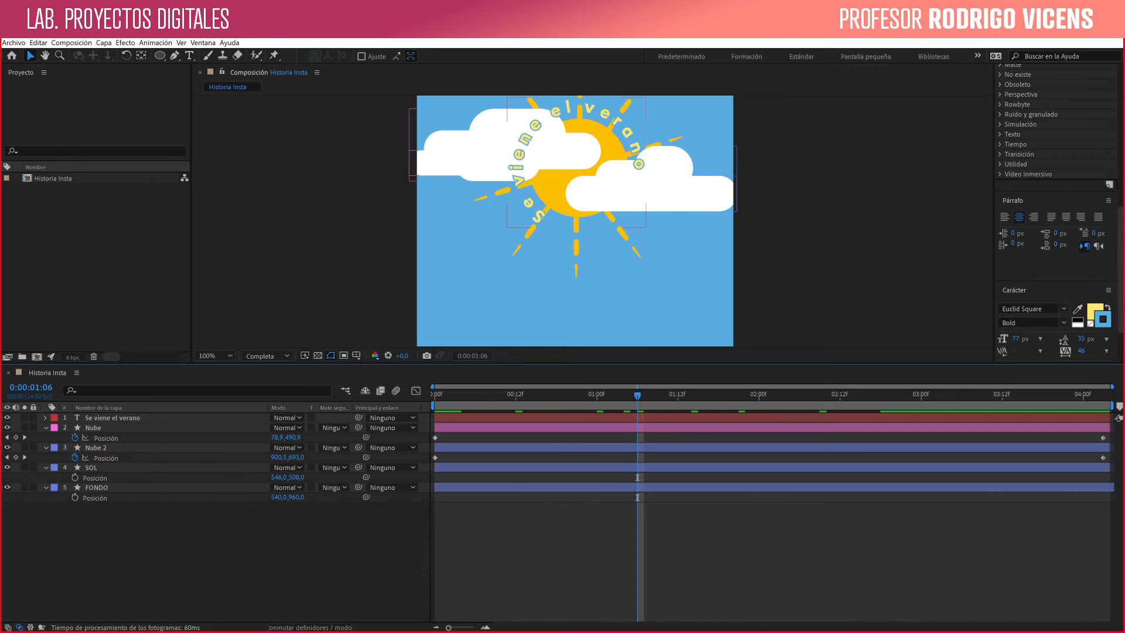
click(46, 428)
click(45, 437)
click(45, 448)
click(46, 458)
drag(637, 395, 434, 395)
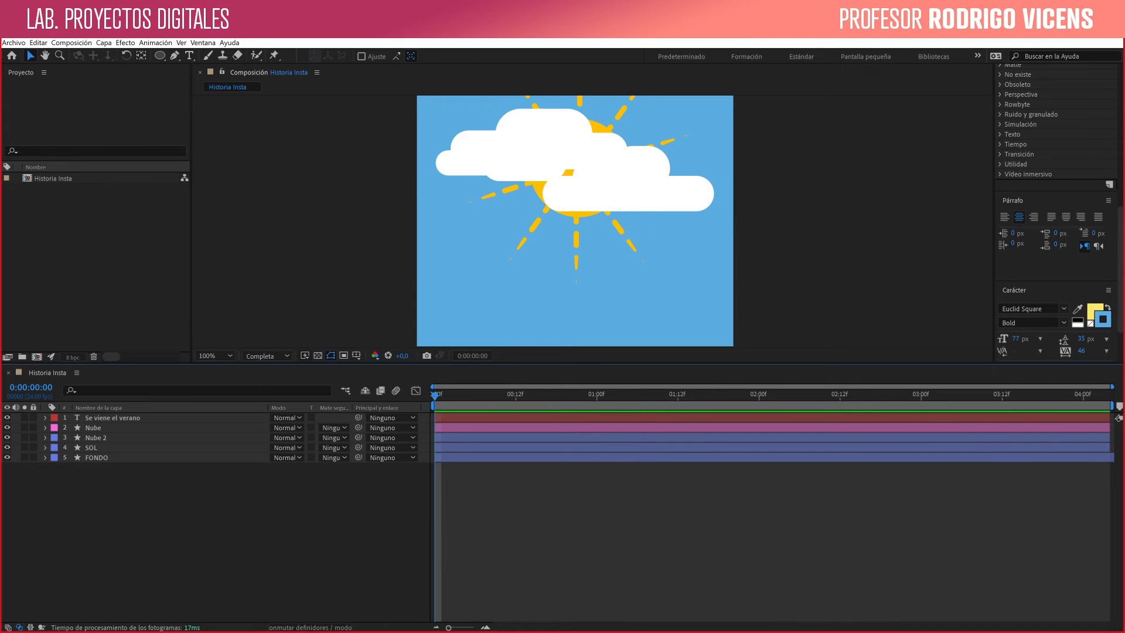
key(space)
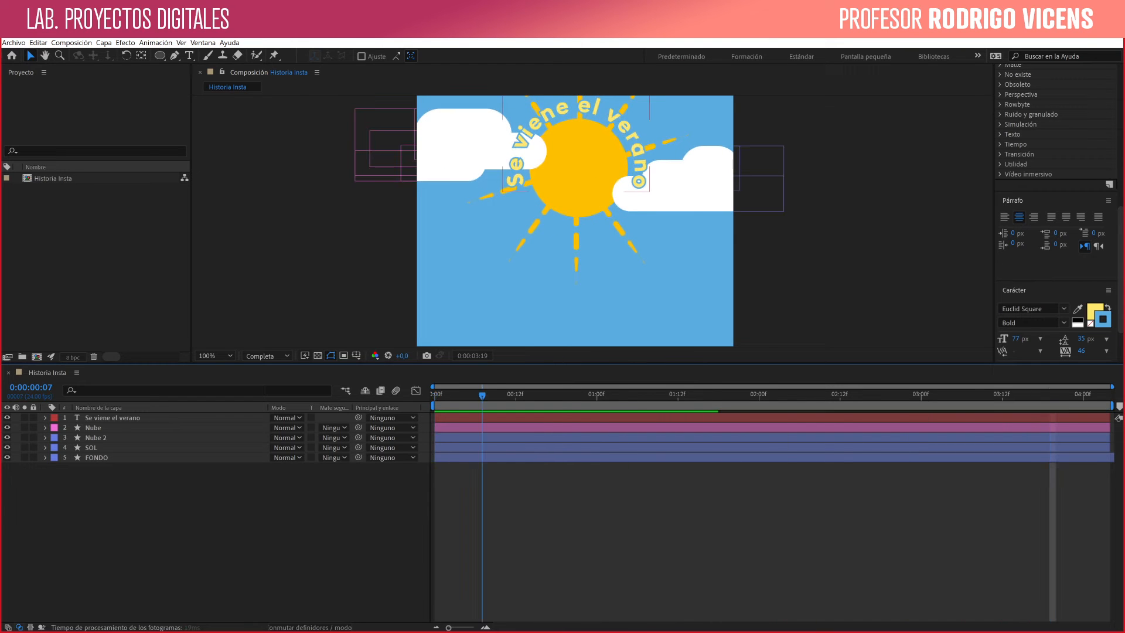
key(space)
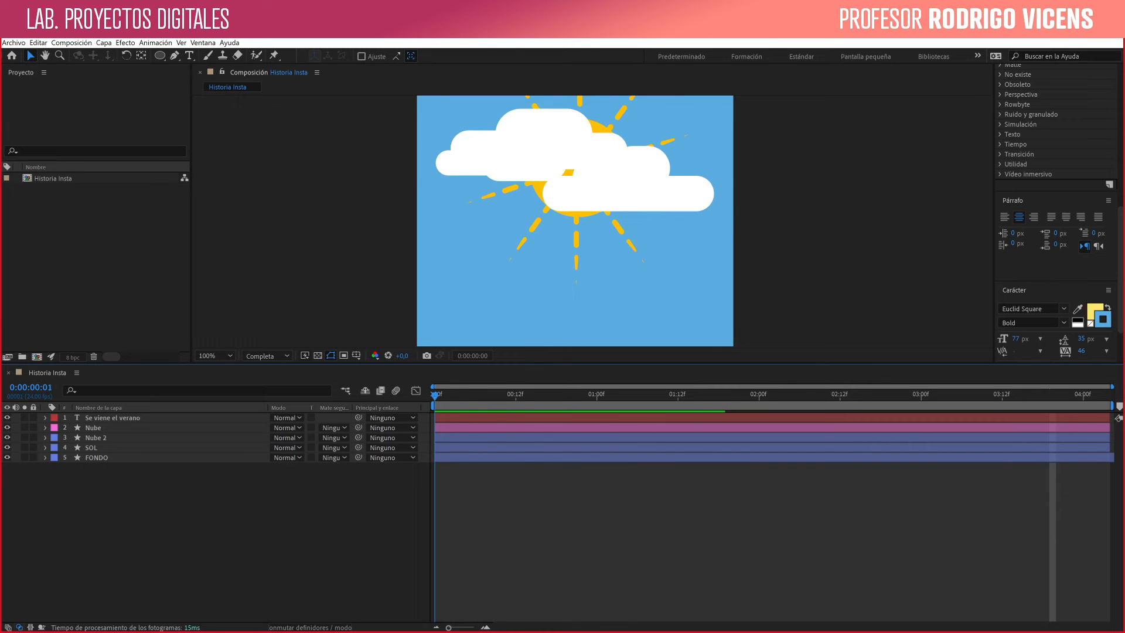
- Move the final Posición keyframes of Nube and Nube 2 to 0:00:01:19, ease them with Desacelerac./Acelerac. suave, and preview
click(516, 154)
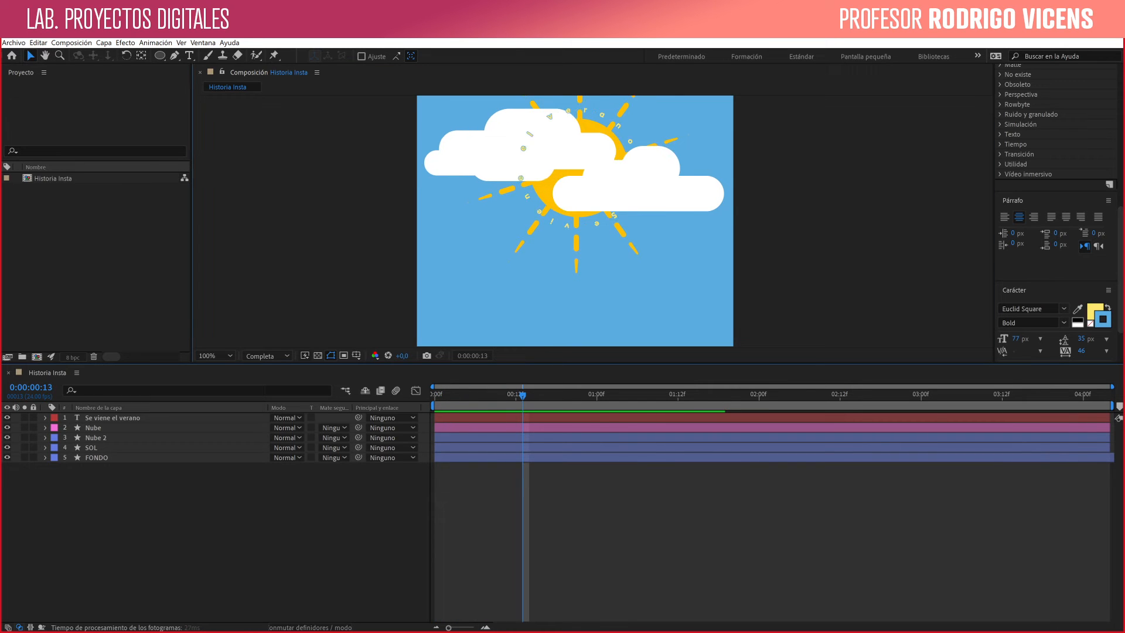
shift+click(633, 186)
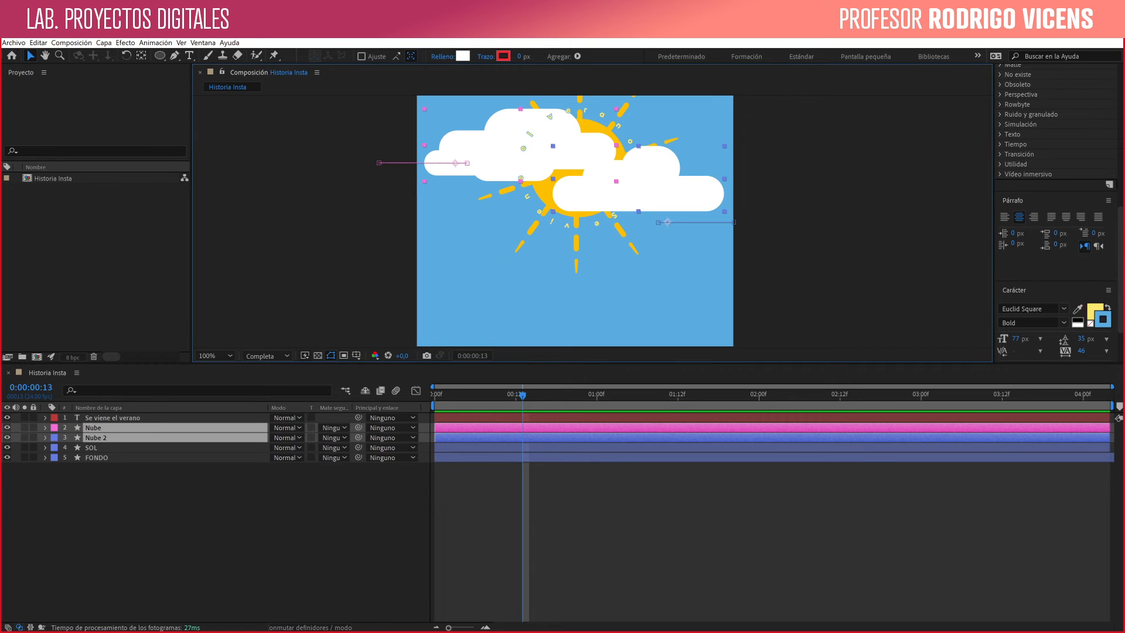
key(p)
drag(1091, 434, 725, 438)
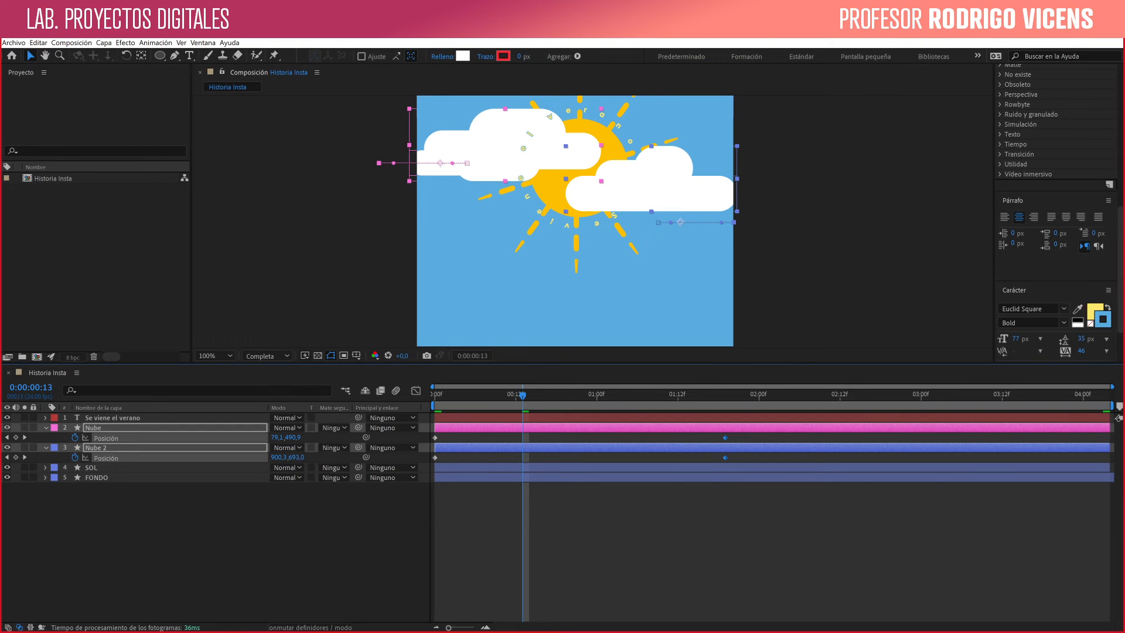
key(F9)
click(678, 395)
drag(678, 395, 435, 395)
key(space)
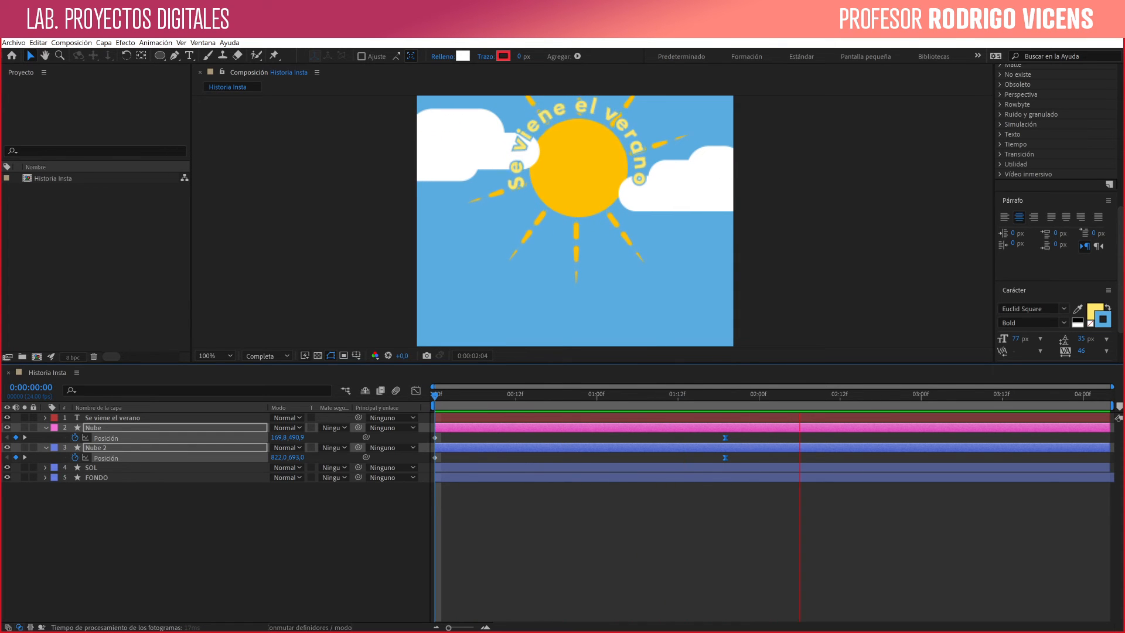
key(space)
- At 0:00:01:19, add a Sombra paralela layer style to the Nube layer
drag(748, 395, 726, 395)
key(F2)
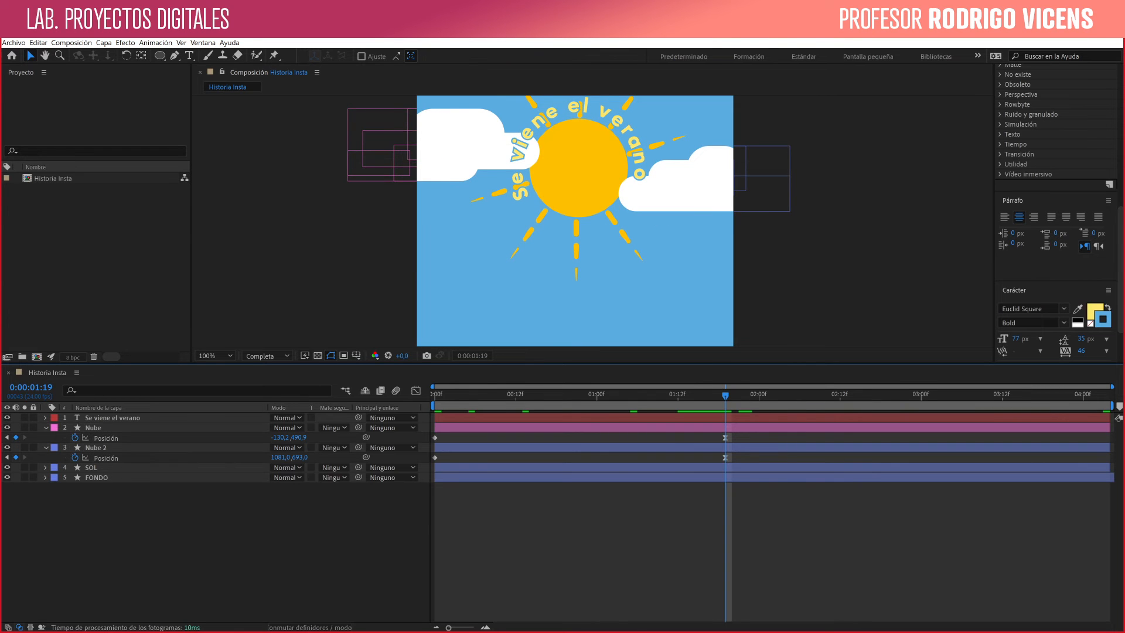
click(455, 145)
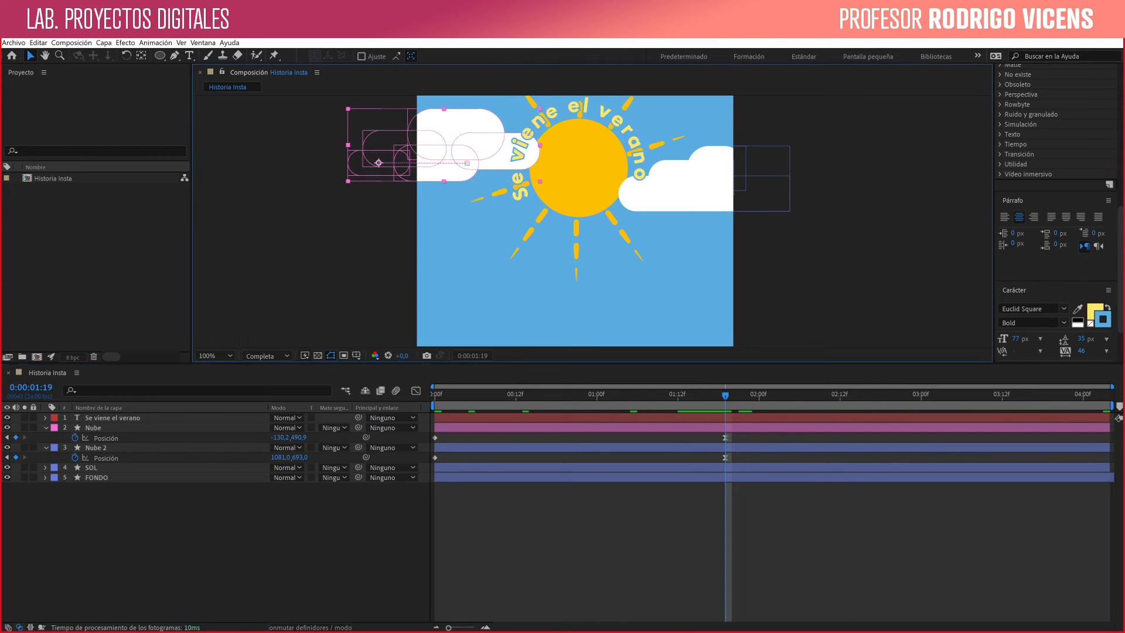
right_click(451, 139)
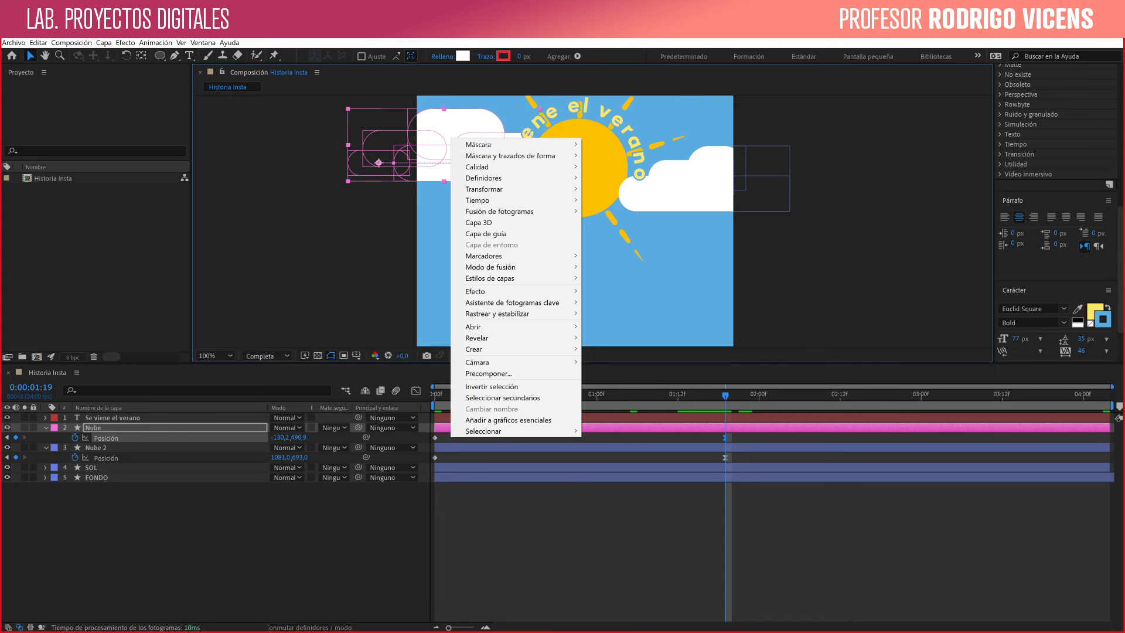
mouse_move(515, 277)
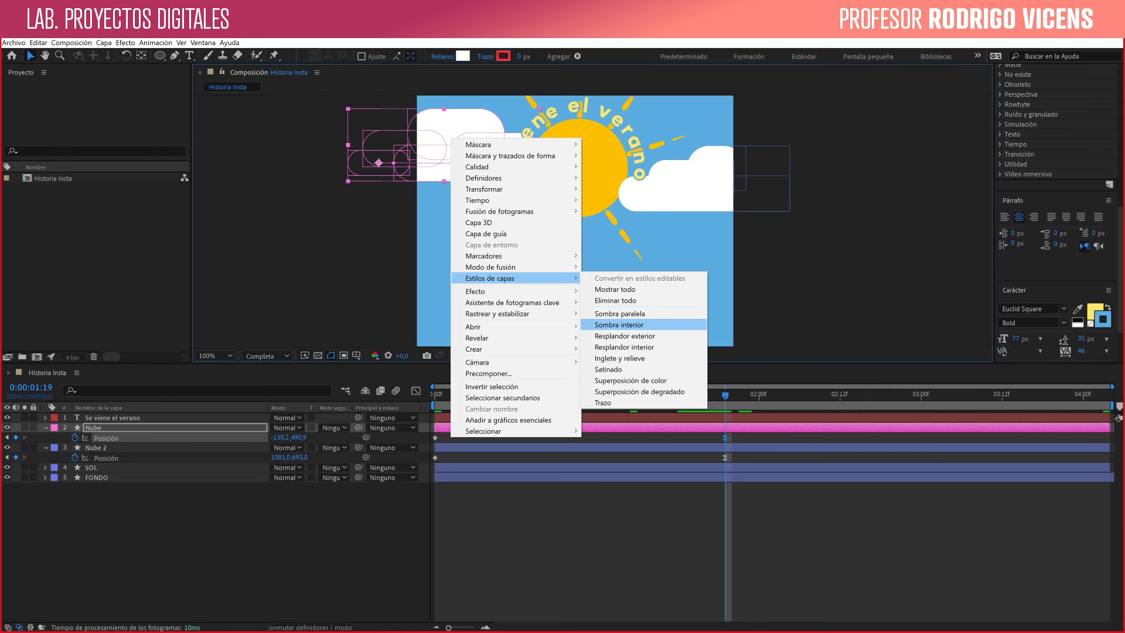
click(620, 313)
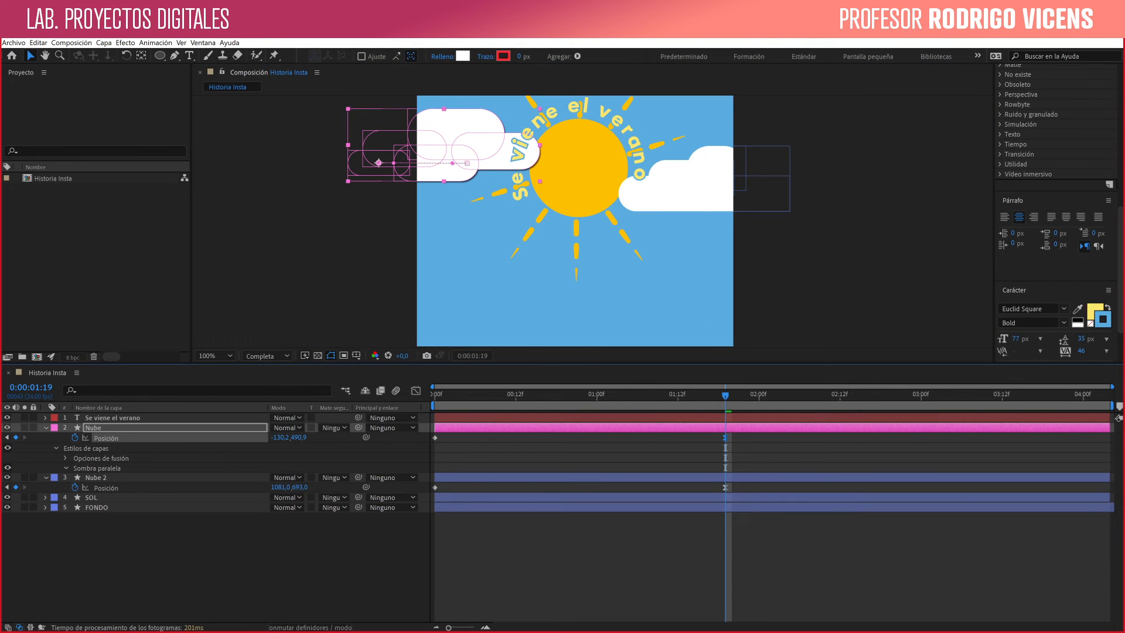
- Sample the sky blue as Nube's shadow color and set its Distancia to 24 and Tamaño to 19
click(66, 468)
click(293, 487)
click(459, 299)
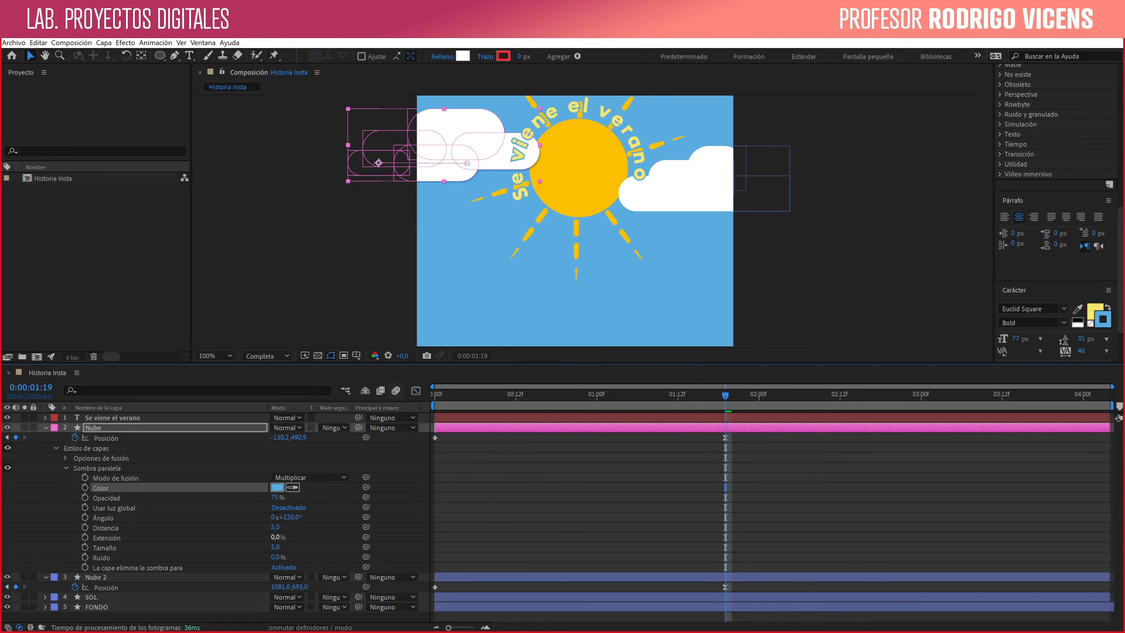
mouse_move(275, 527)
mouse_down()
mouse_move(287, 527)
mouse_move(283, 547)
mouse_up()
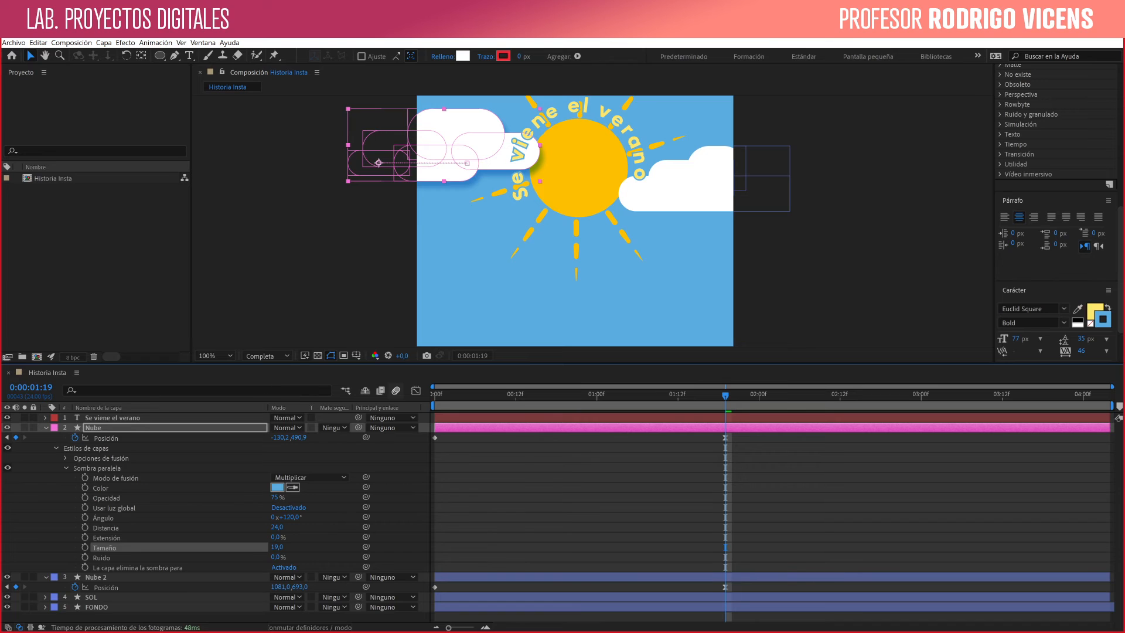
- Copy the Sombra paralela style from Nube to Nube 2 and deselect the layers
click(97, 468)
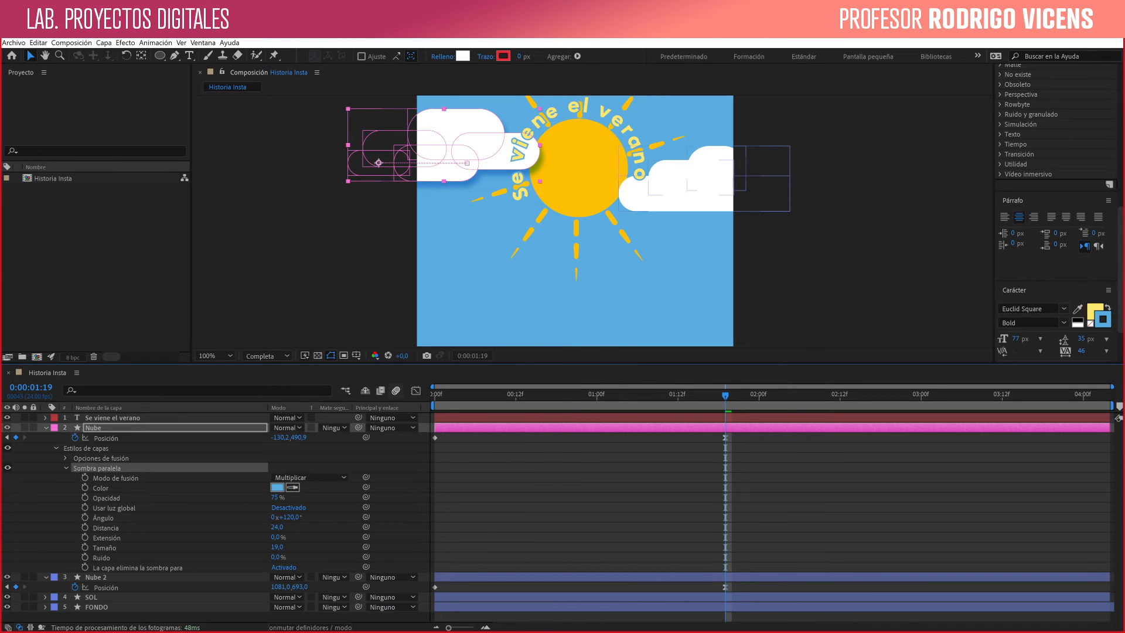
click(96, 578)
key(ctrl+v)
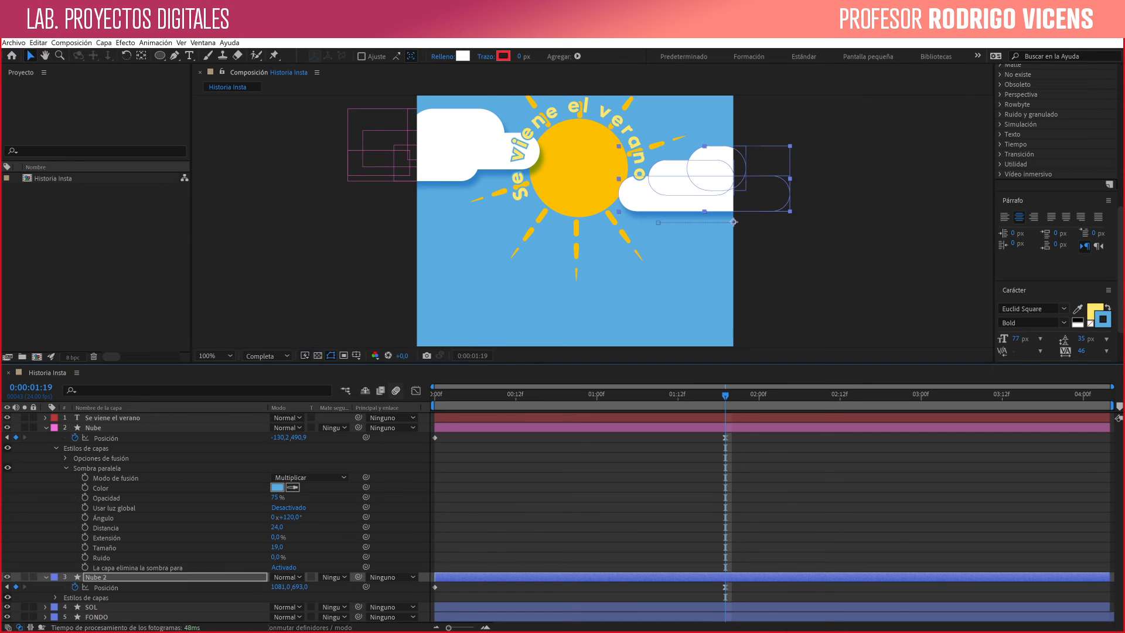
click(396, 378)
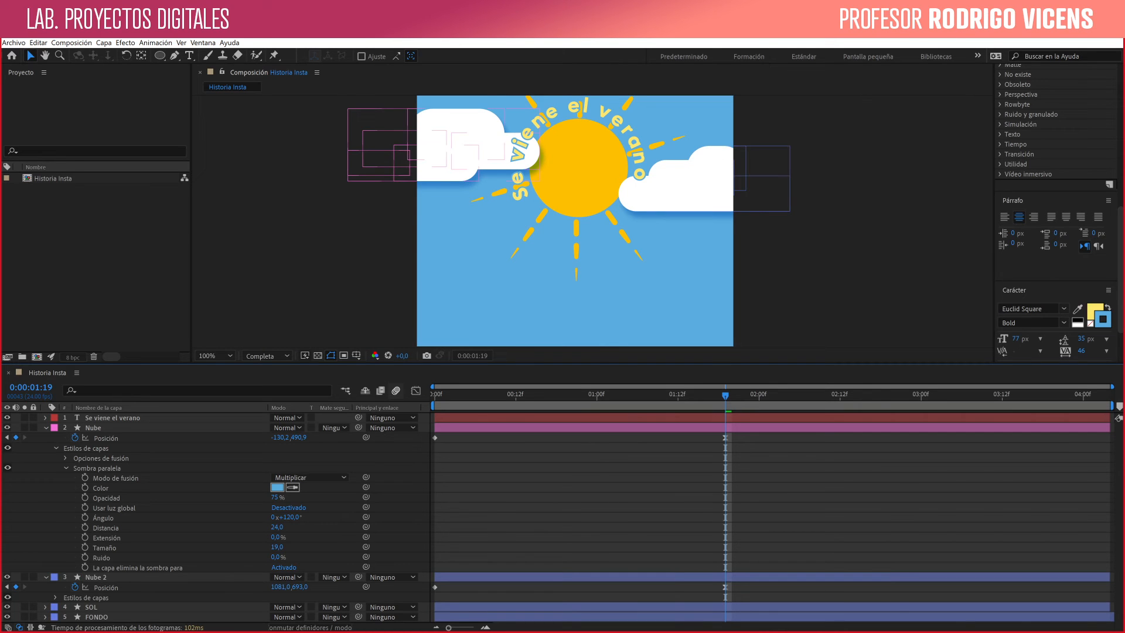
- Preview the animation with the shadowed clouds, view the whole composition at 50%, and return to 0:00:00:00
drag(725, 396, 434, 395)
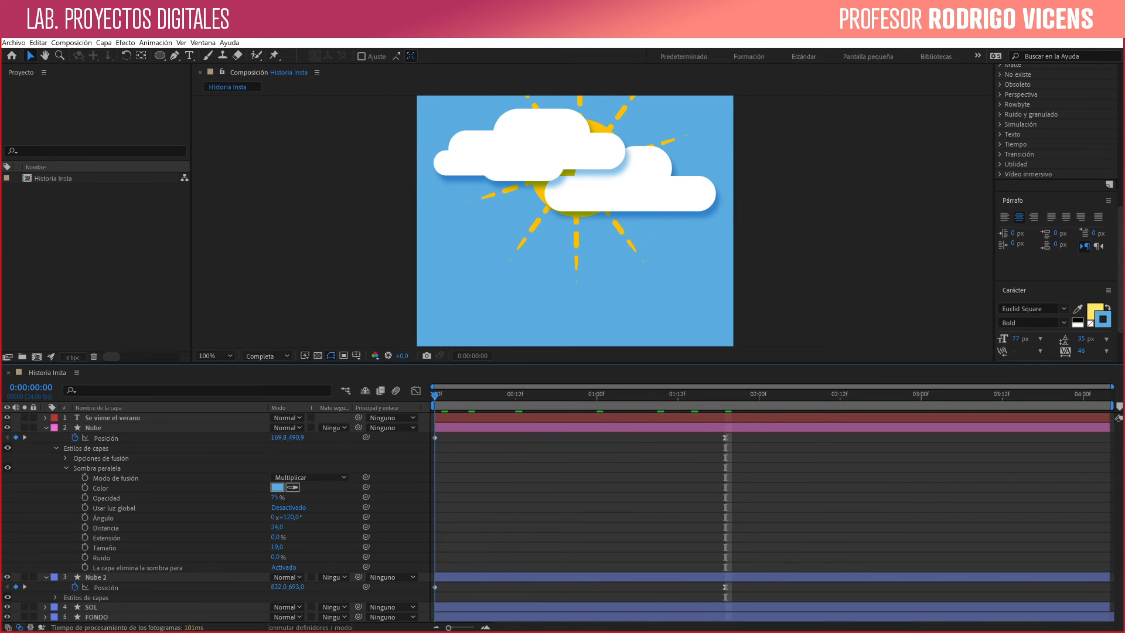
key(space)
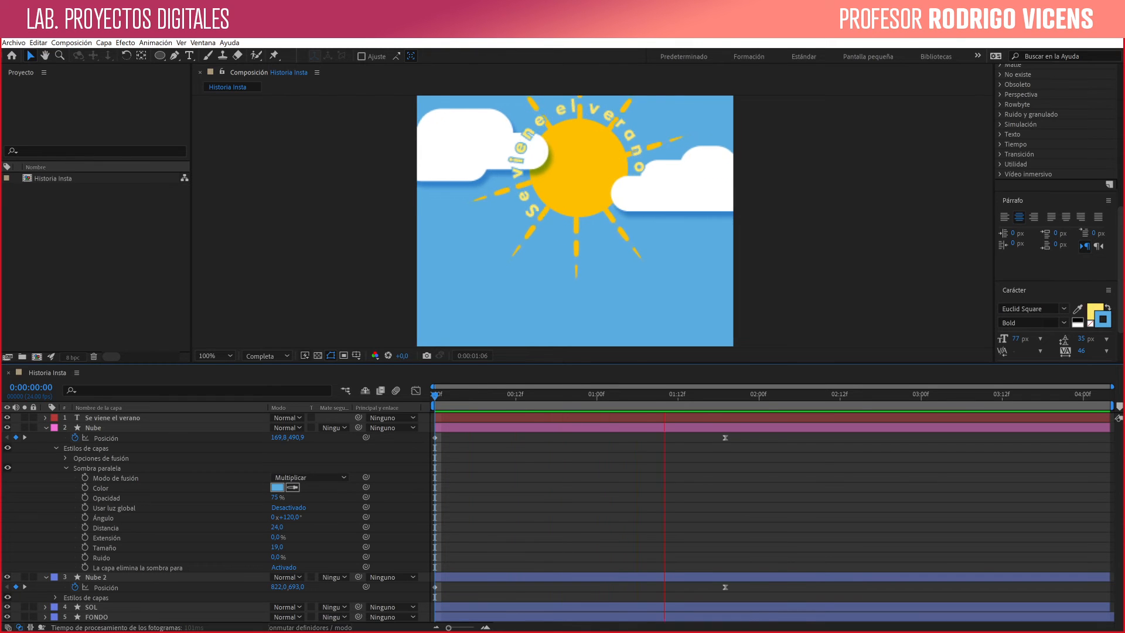
key(space)
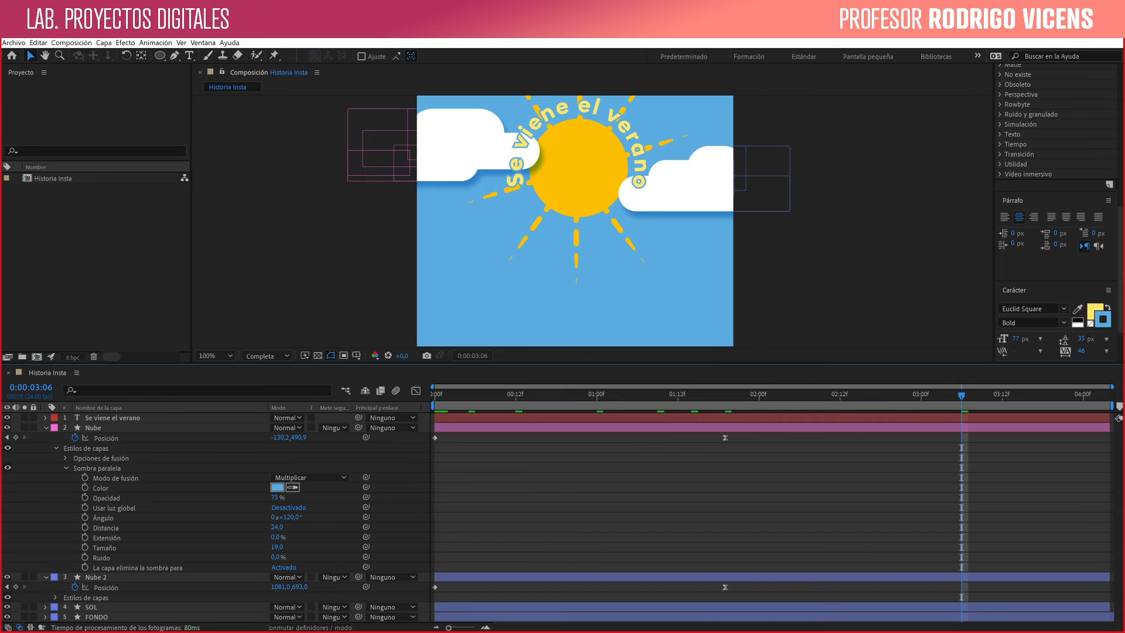
scroll(757, 235, down, 2)
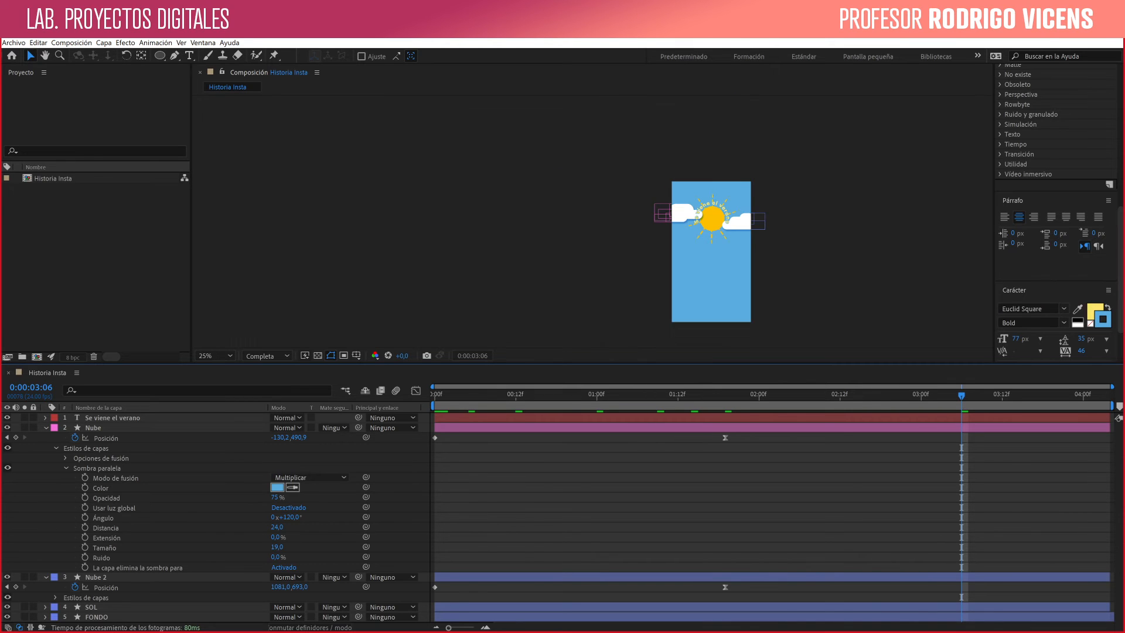
scroll(757, 235, up, 1)
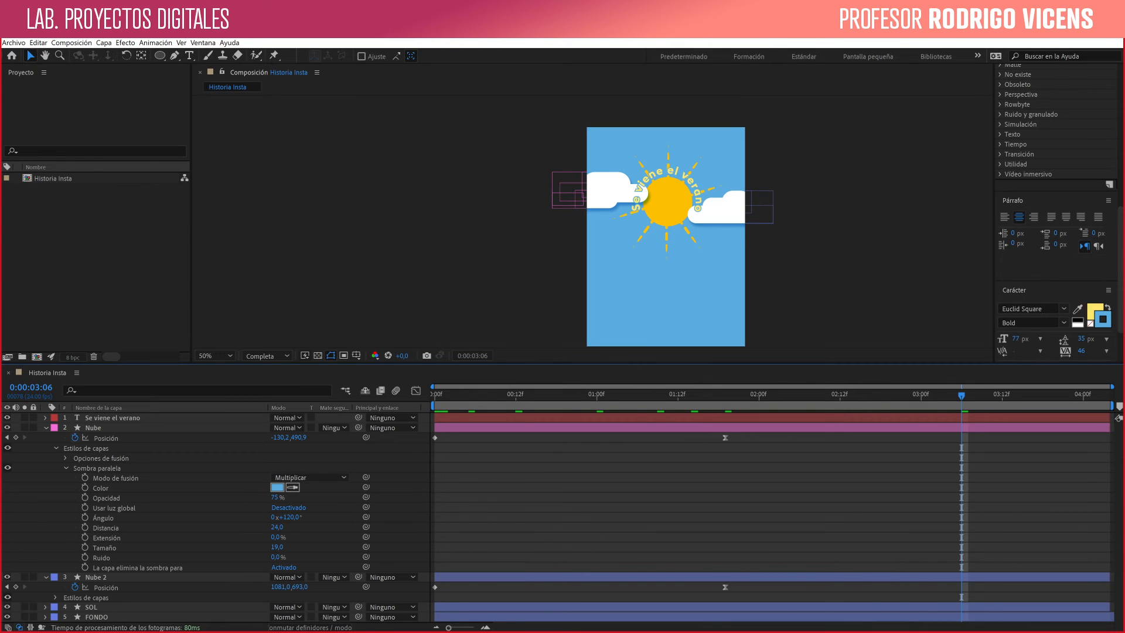
drag(673, 394, 434, 395)
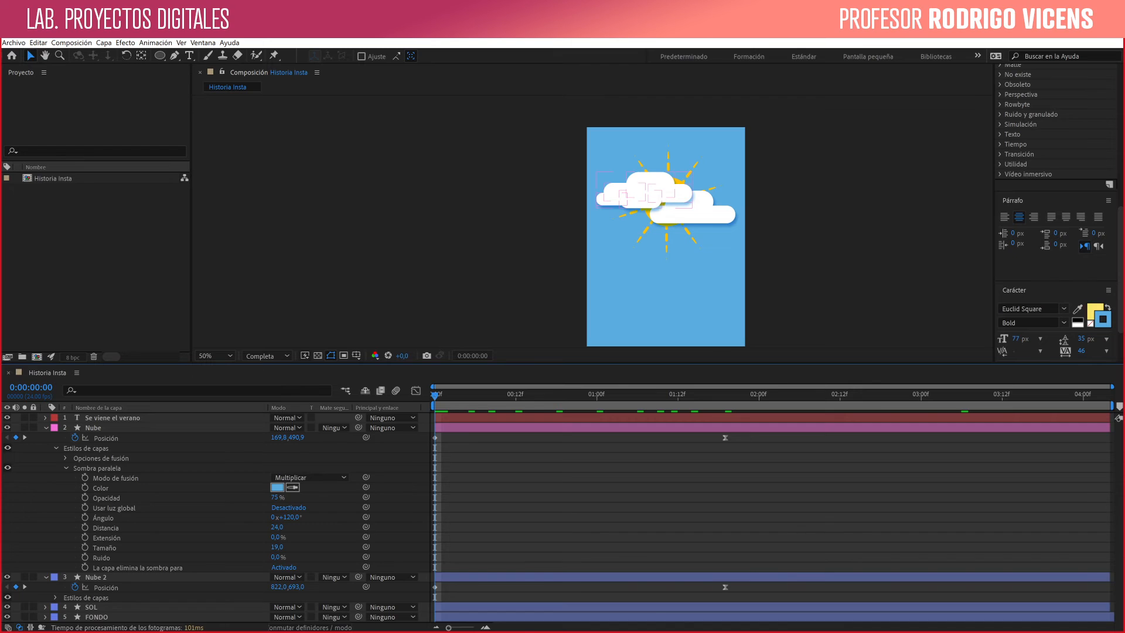
- Collapse the Nube layer's properties and review each of the five layers in turn
click(46, 428)
click(113, 418)
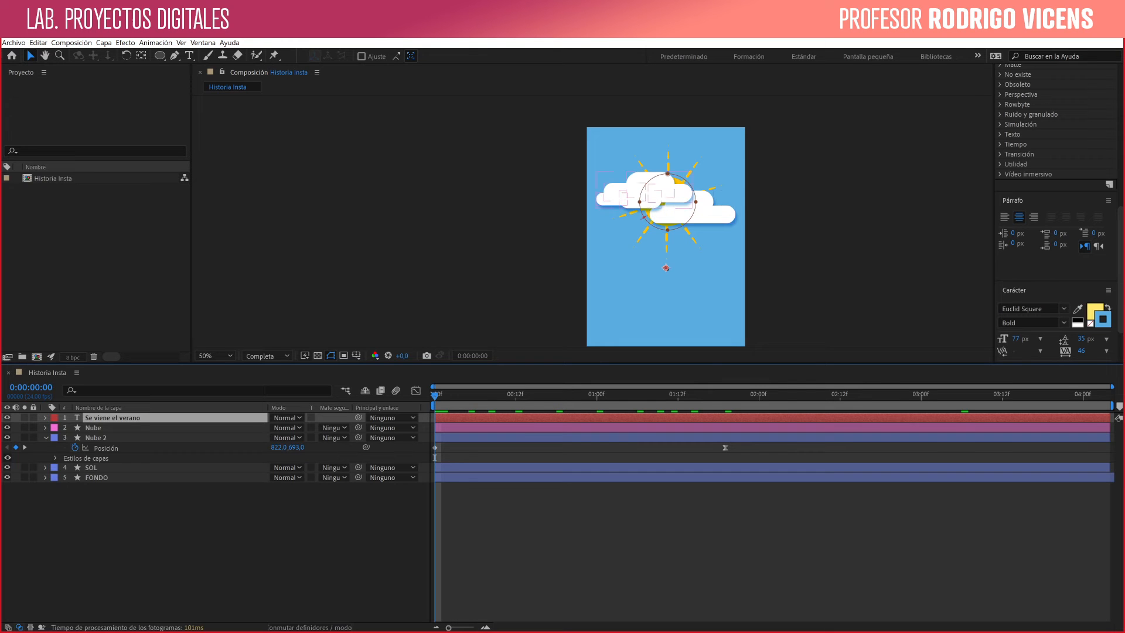
click(93, 428)
click(95, 438)
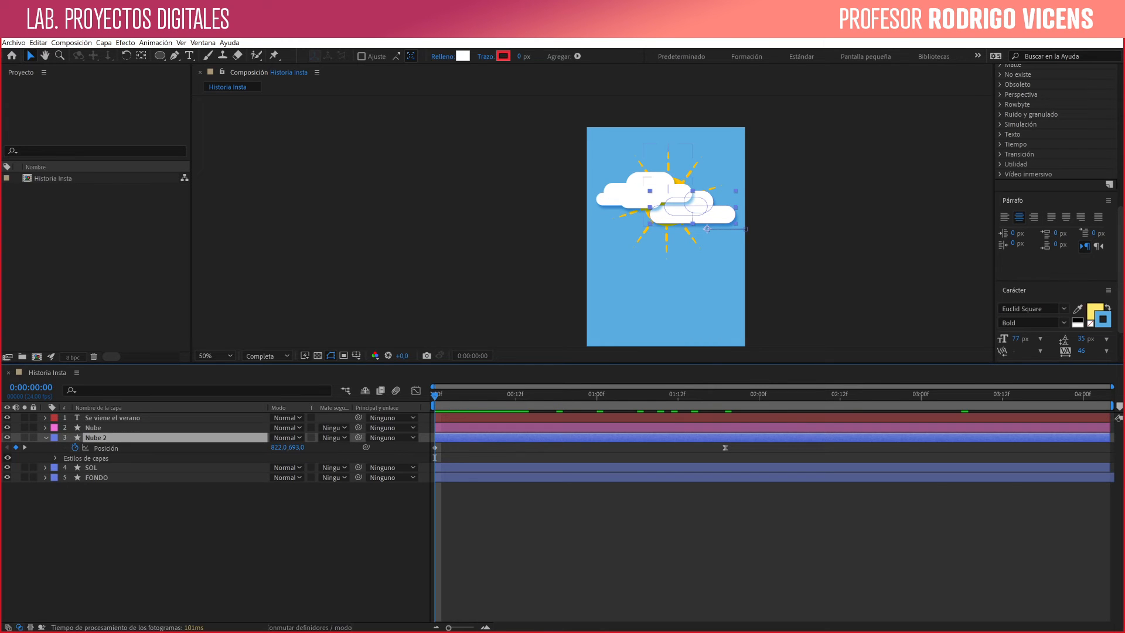
click(92, 467)
click(97, 478)
click(113, 418)
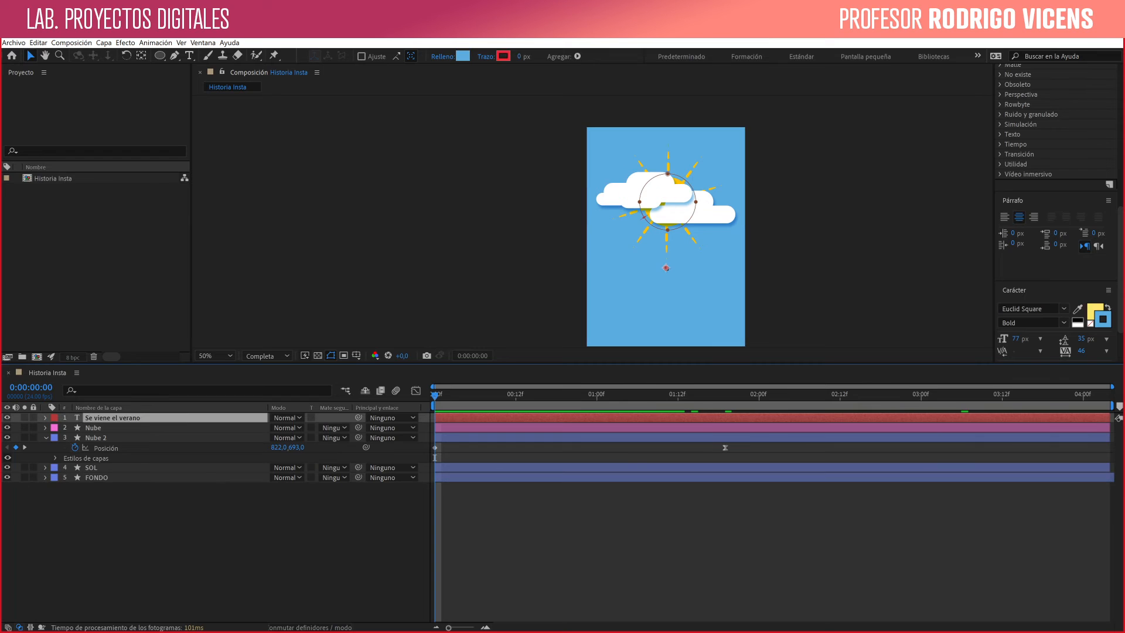
- Parent the Se viene el verano, Nube and Nube 2 layers to the SOL layer
click(94, 428)
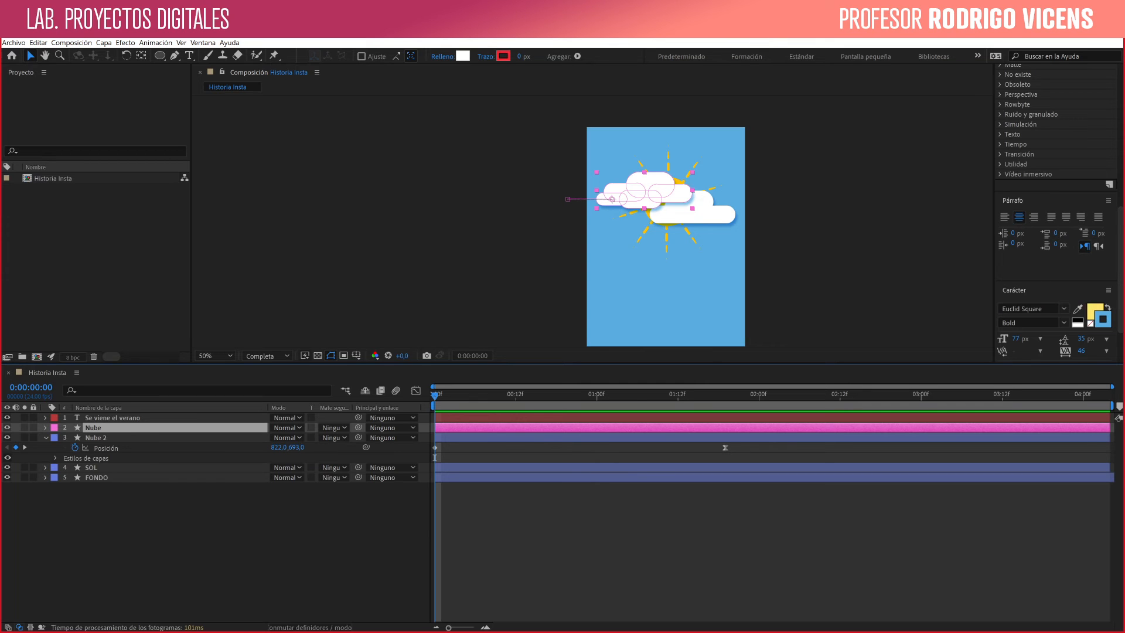
shift+click(697, 212)
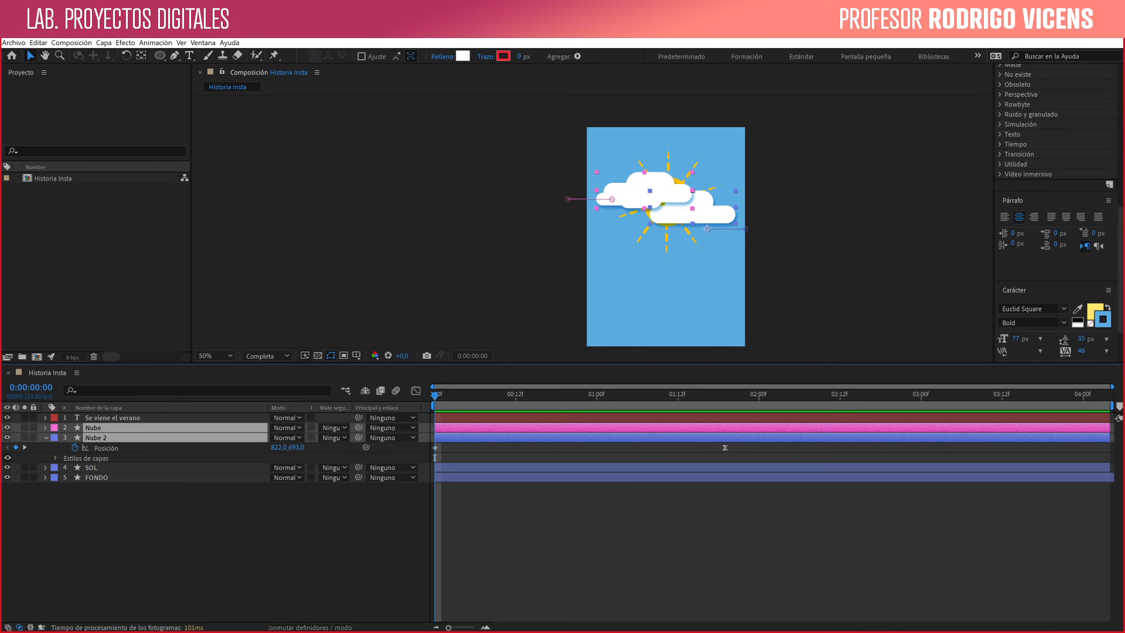
shift+click(112, 418)
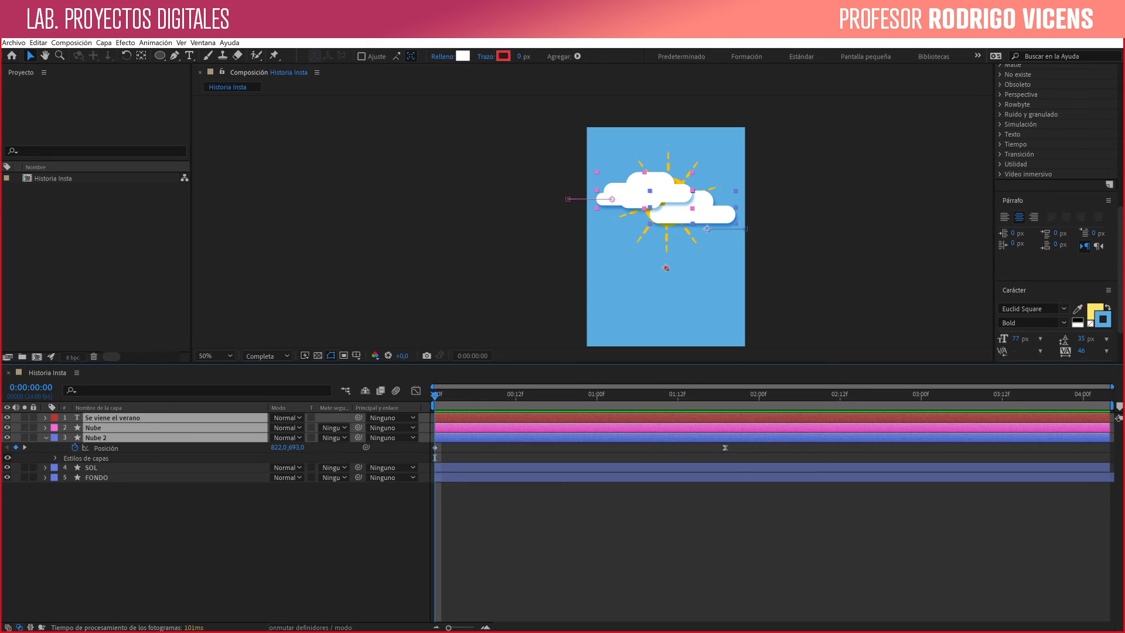
mouse_move(358, 437)
mouse_down()
mouse_move(293, 456)
mouse_move(344, 445)
mouse_up()
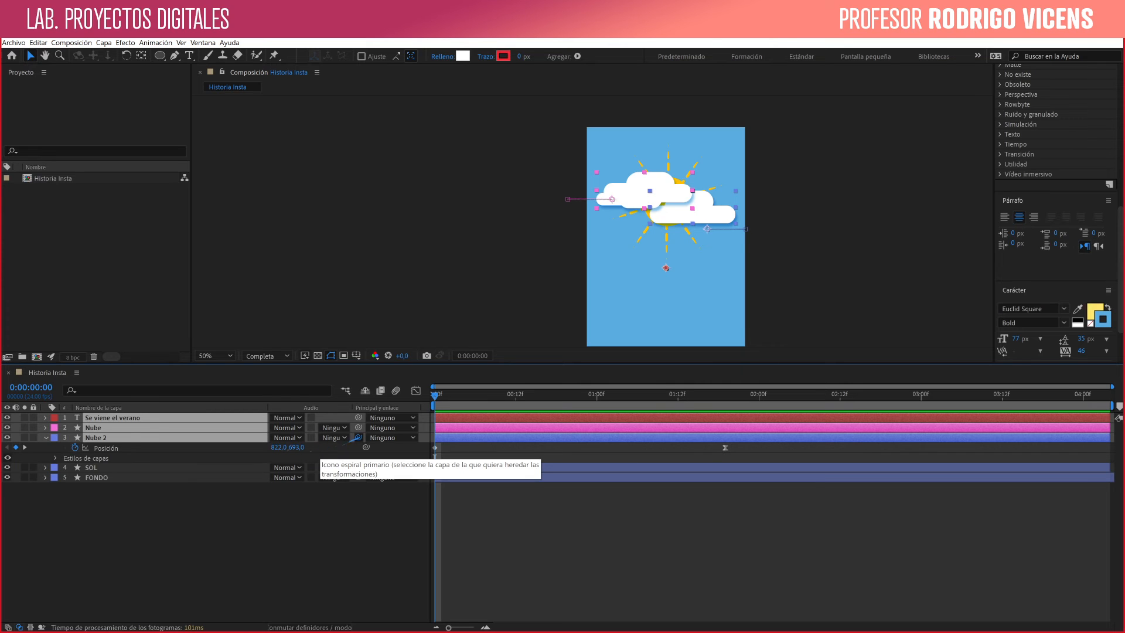
click(392, 438)
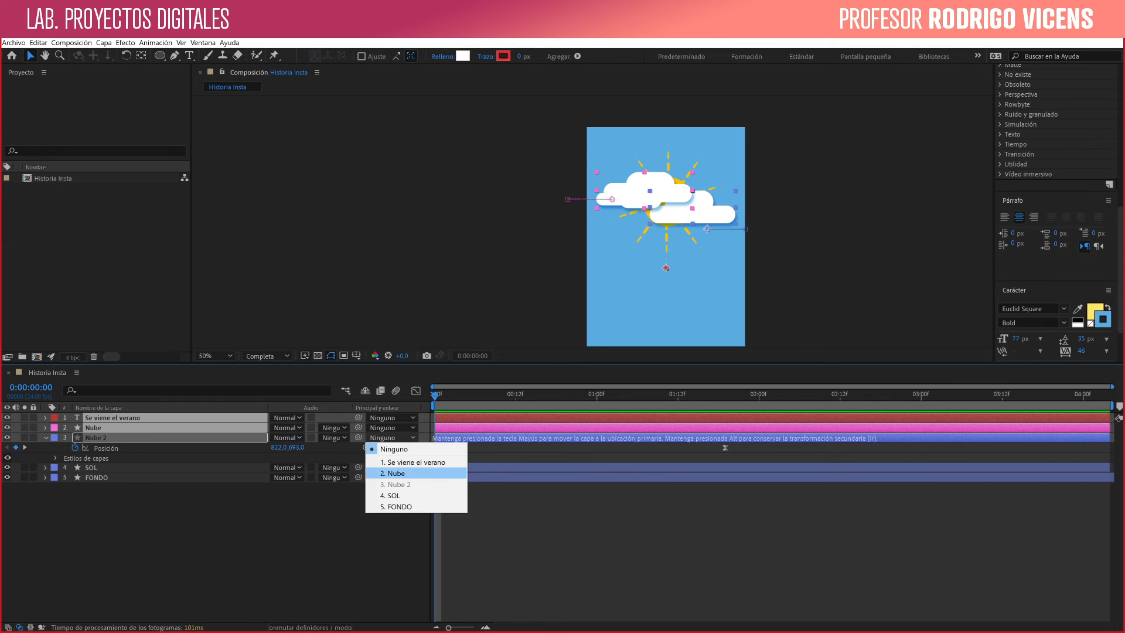
click(393, 495)
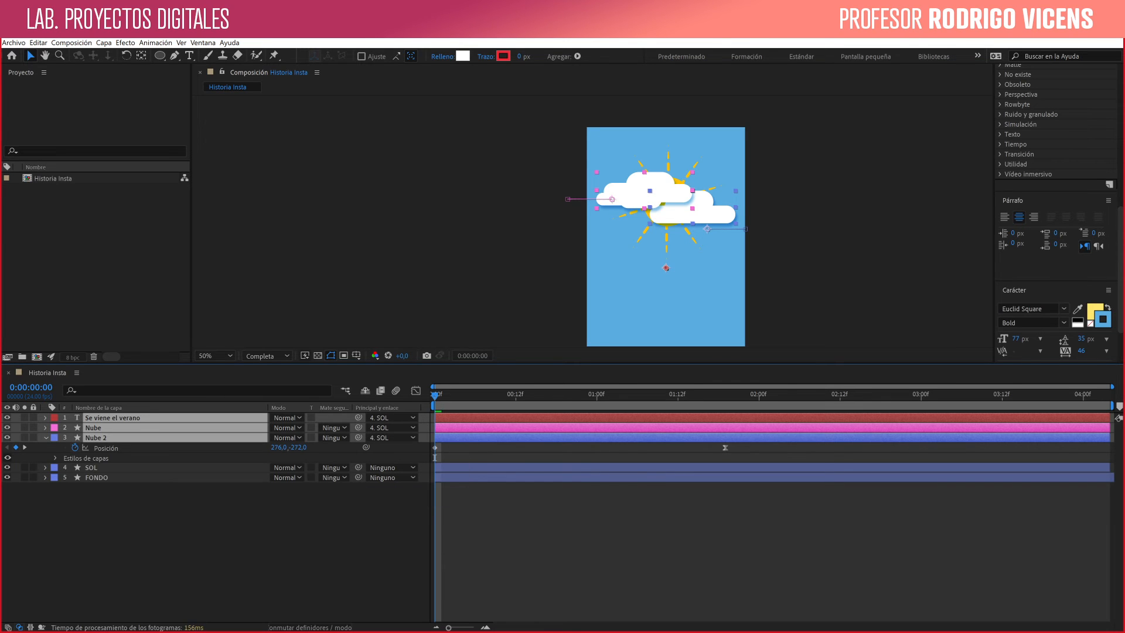
- Move the SOL layer slightly lower in the composition and preview how its linked layers follow
click(91, 467)
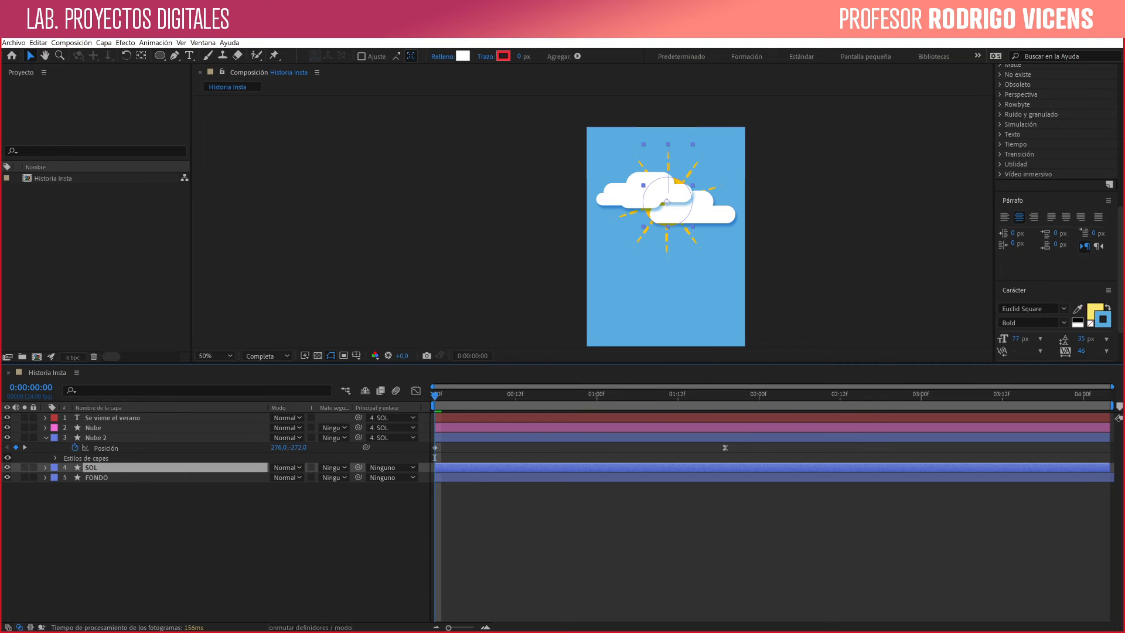
mouse_move(678, 182)
mouse_down()
mouse_move(701, 205)
mouse_move(682, 213)
mouse_move(679, 197)
mouse_up()
key(Return)
key(space)
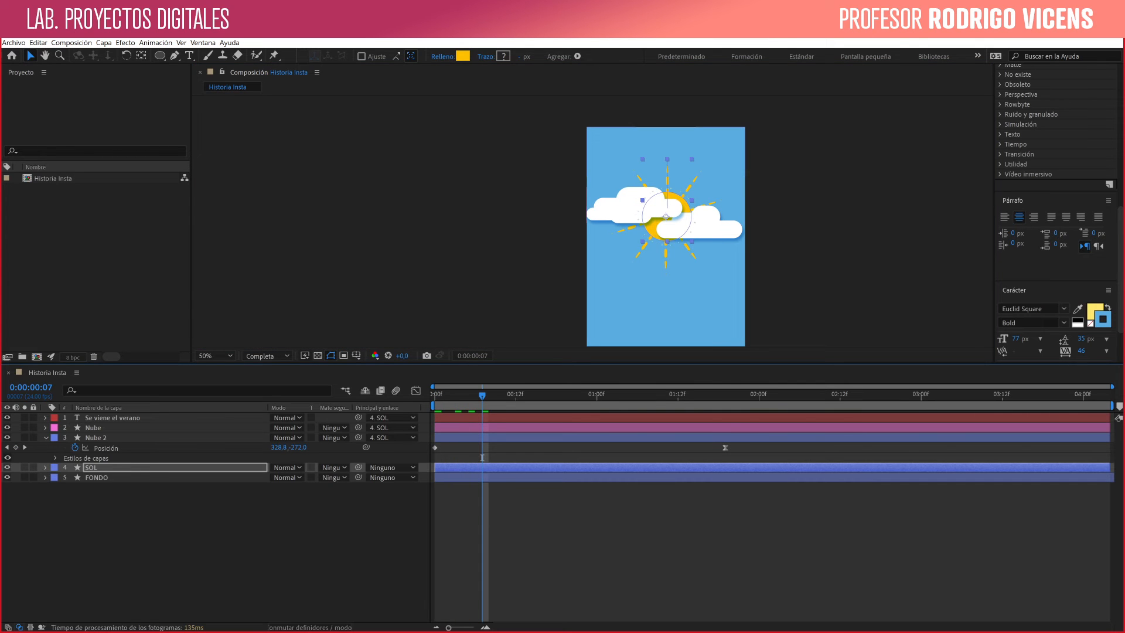
- Try rotating the SOL layer counterclockwise, preview how its linked layers follow, and undo the rotation
key(w)
drag(682, 202, 676, 198)
key(space)
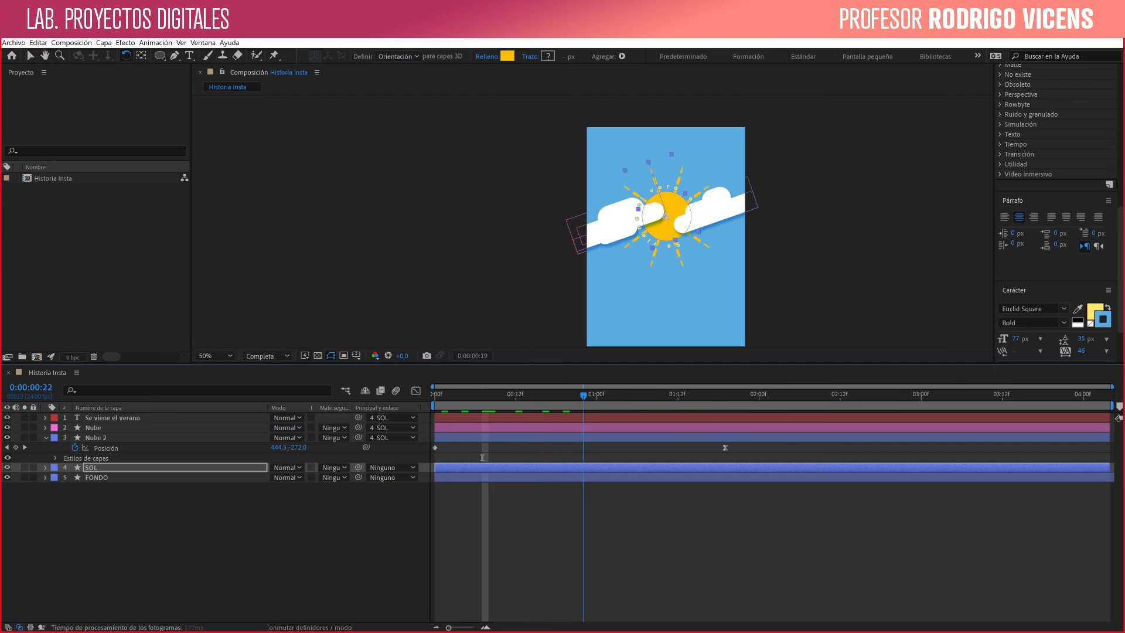
drag(712, 396, 434, 395)
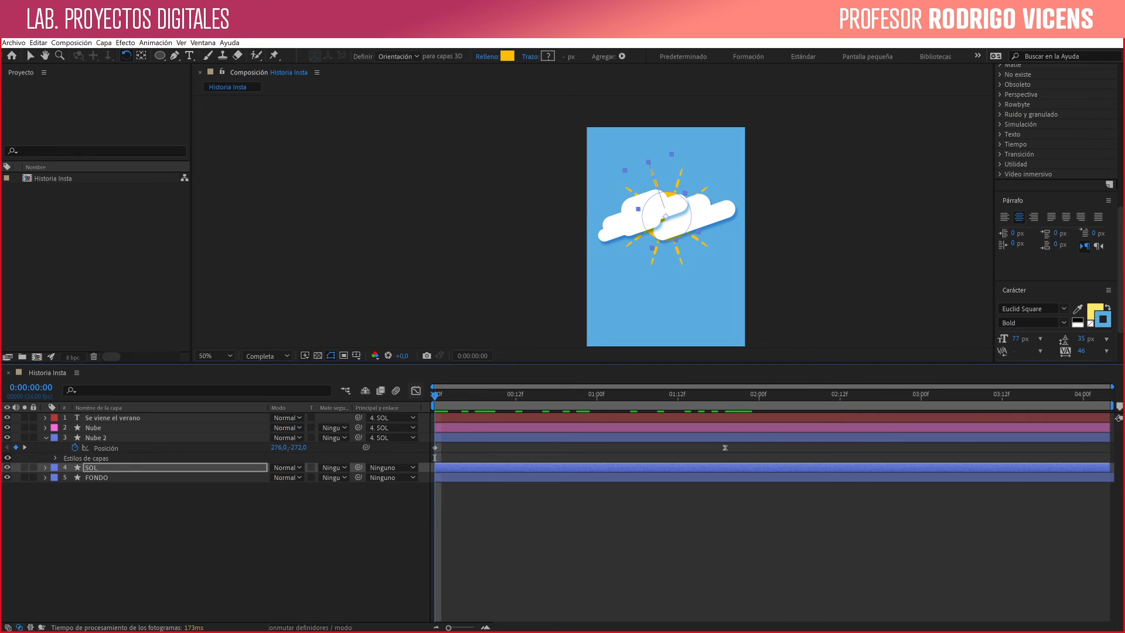
key(k)
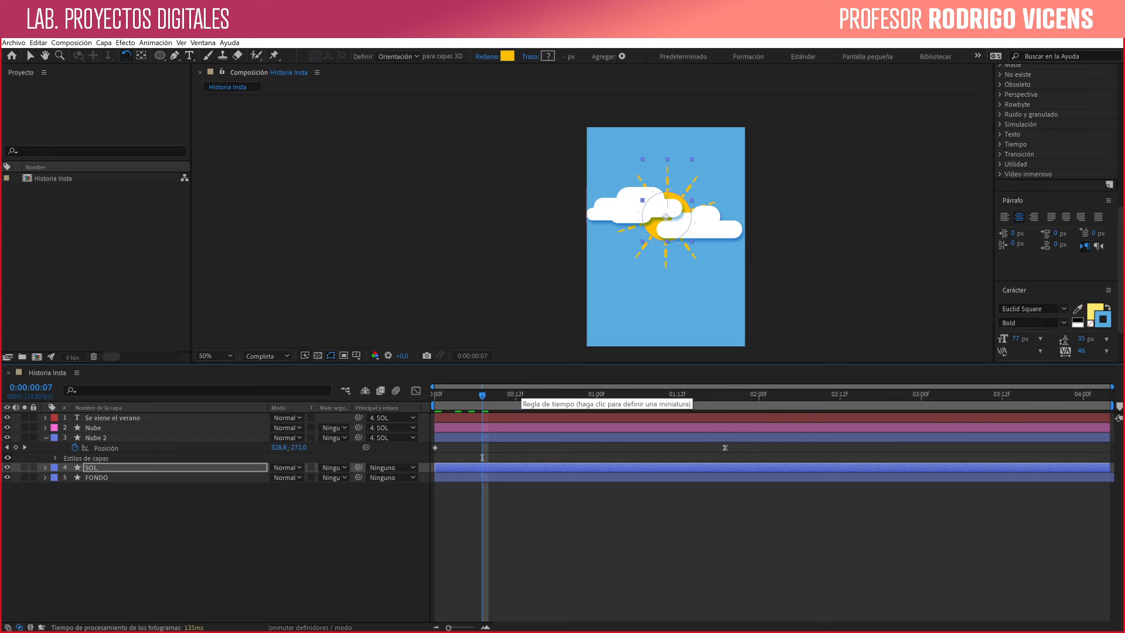
- Preview the animation up to 0:00:01:09 and move the SOL layer further down in the composition
key(space)
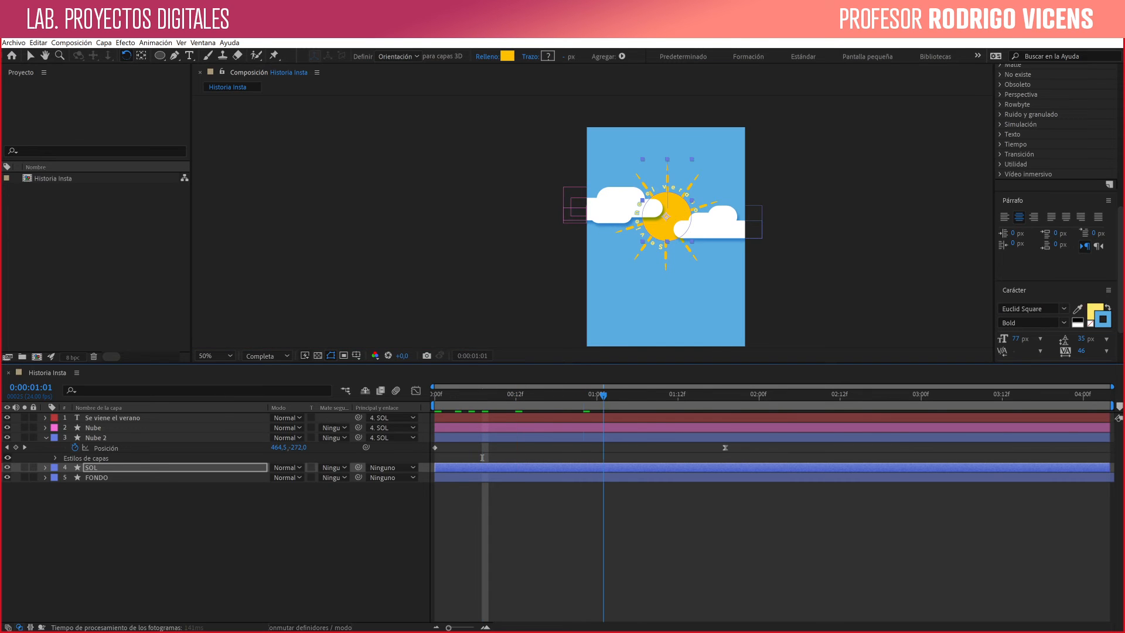
drag(624, 396, 658, 395)
click(92, 467)
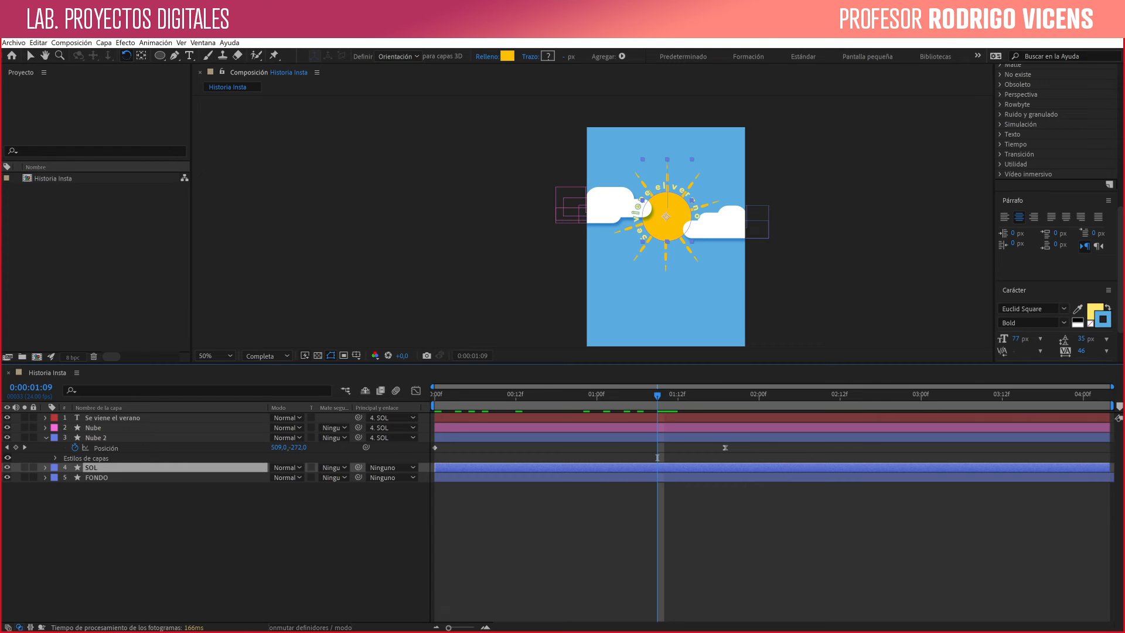
drag(666, 264, 669, 195)
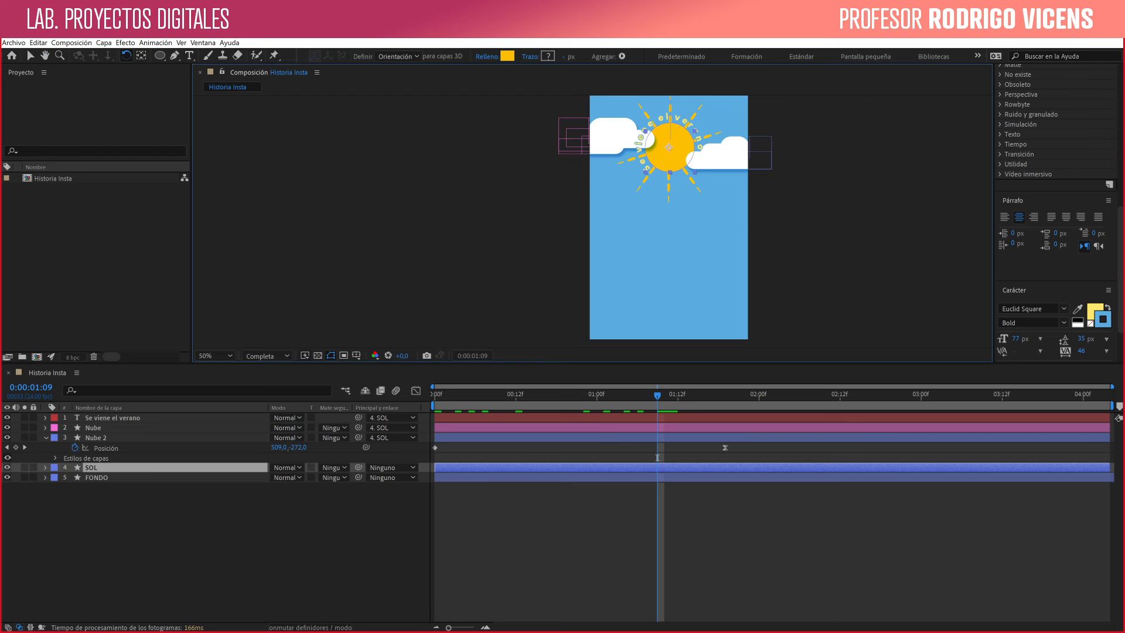
key(v)
drag(669, 149, 666, 192)
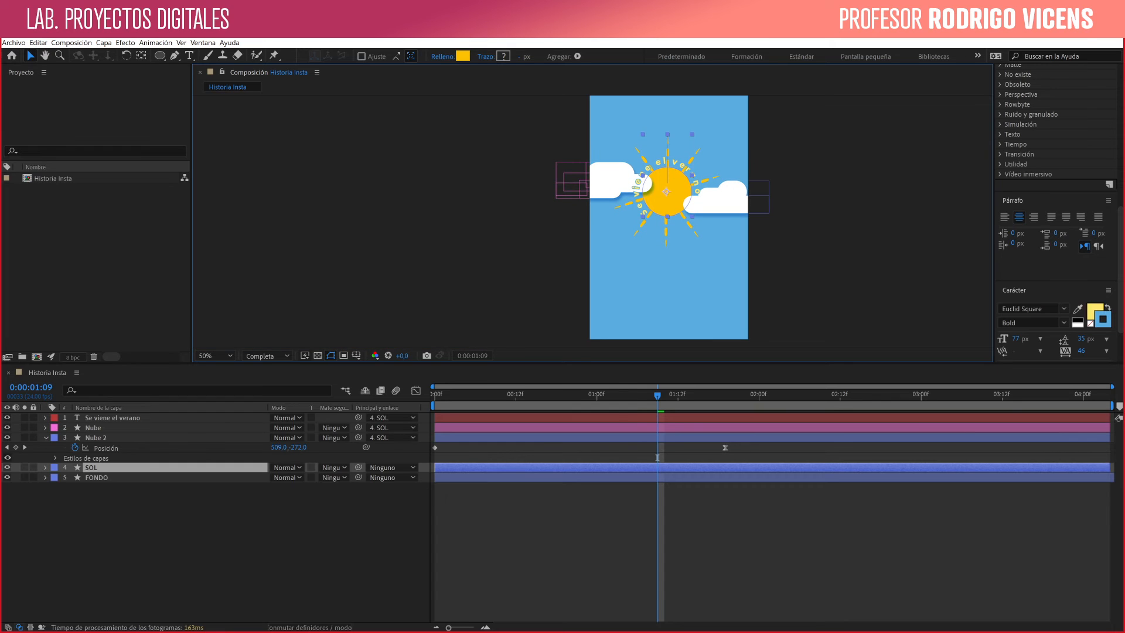
key(Return)
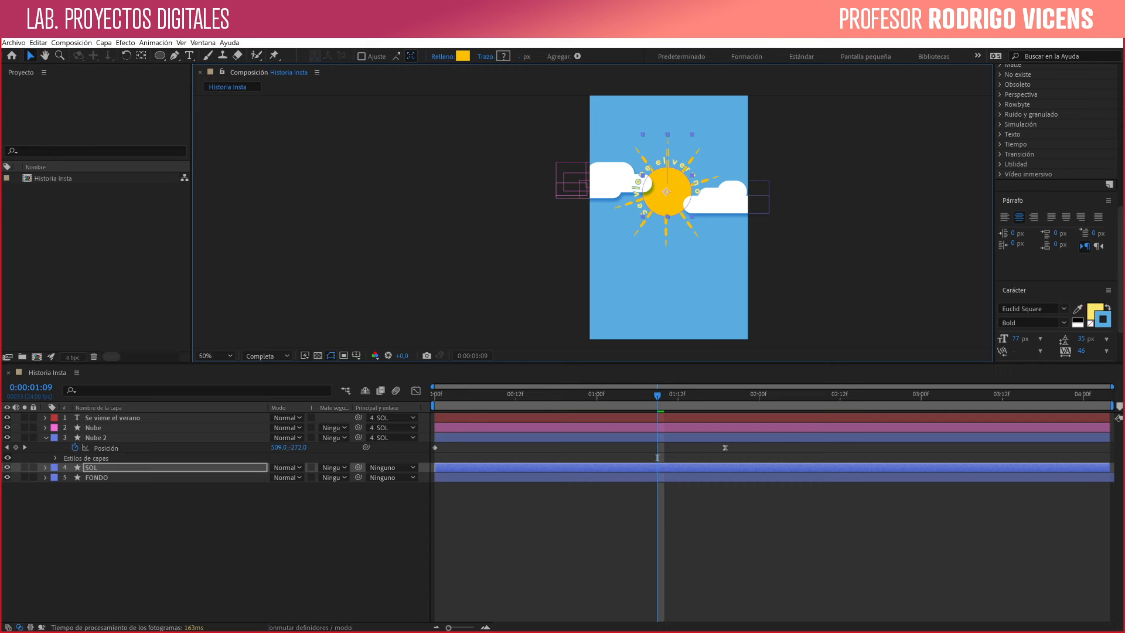
- Keyframe SOL's position at 0:00:01:09, and at 0:00:00:00 move the layer straight down below the composition to Y 2306
key(alt+shift+p)
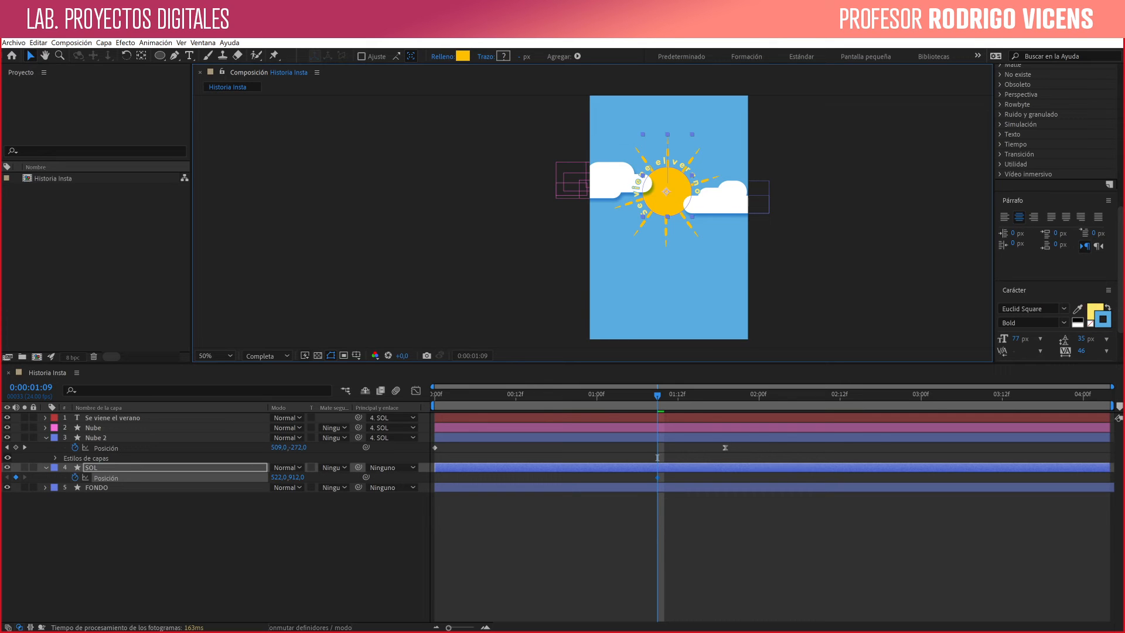
drag(658, 477, 665, 477)
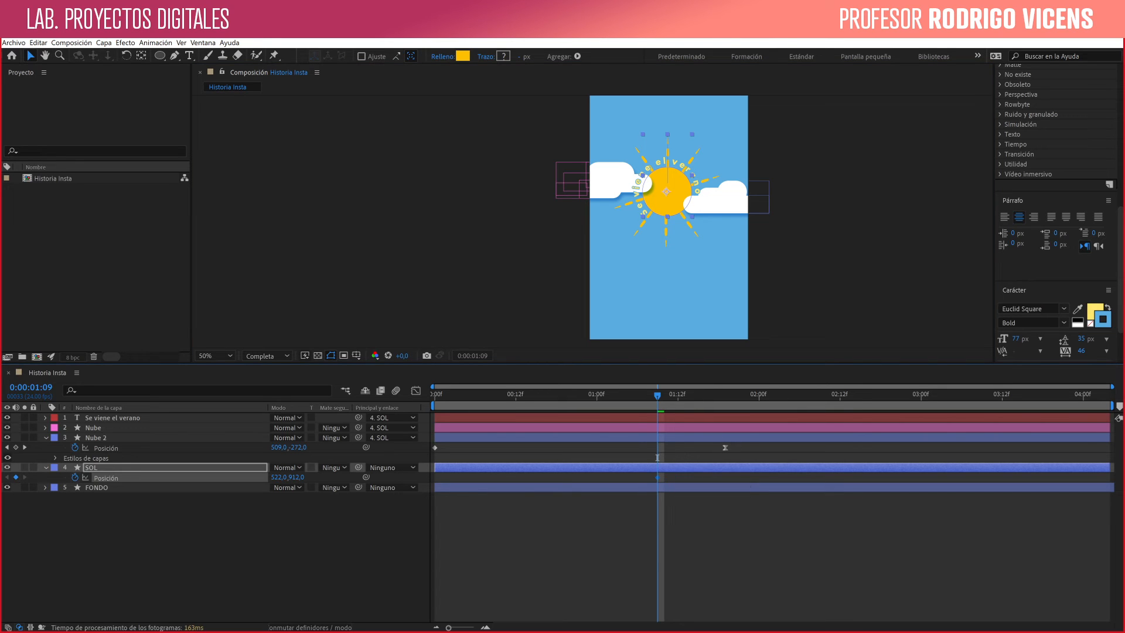
key(Page_Up)
key(Page_Up)
key(Page_Up)
key(Page_Up)
key(Page_Up)
key(Page_Up)
key(Page_Up)
key(Page_Up)
key(Page_Up)
key(Page_Up)
key(Page_Up)
key(Page_Up)
key(Page_Up)
key(Page_Up)
key(Page_Up)
key(Page_Up)
key(Page_Up)
key(Page_Up)
key(Page_Up)
key(Page_Up)
key(Page_Up)
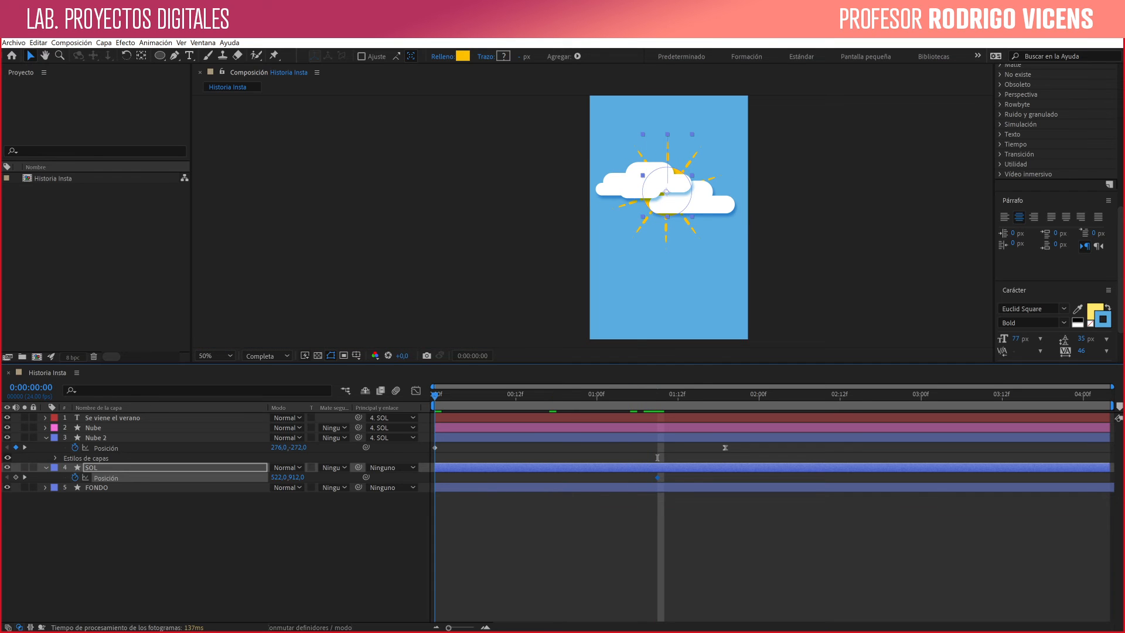
drag(679, 171, 680, 467)
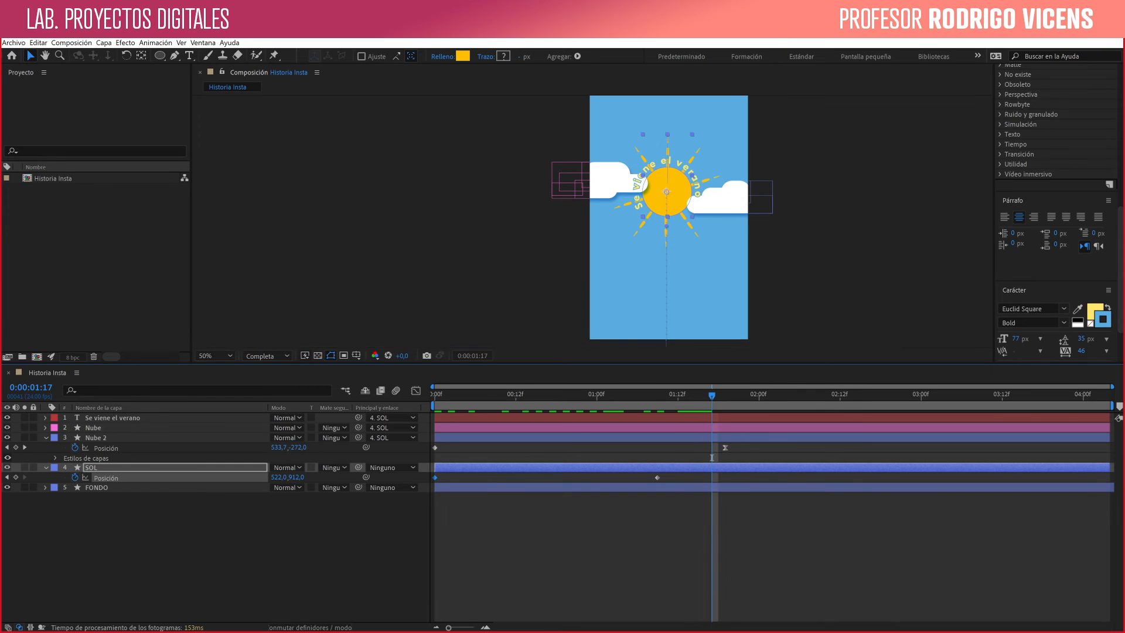
- Move SOL's ending position keyframe to 0:00:01:19, aligned with Nube 2's ending keyframe
drag(705, 477, 718, 478)
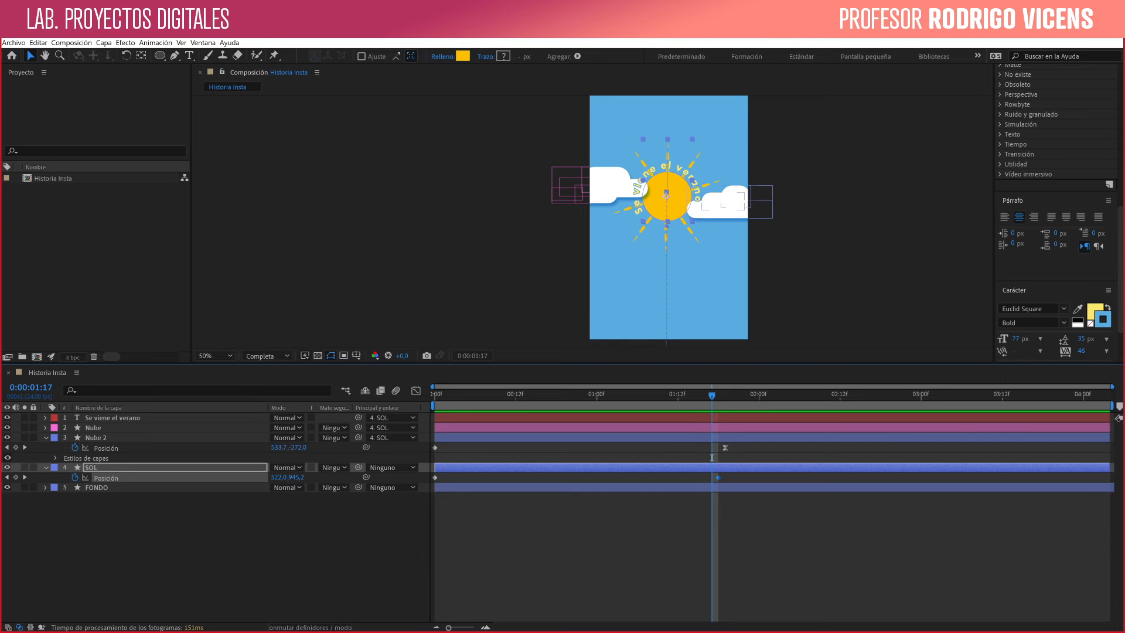
key(equal)
key(equal)
key(equal)
key(equal)
key(equal)
key(equal)
key(equal)
key(equal)
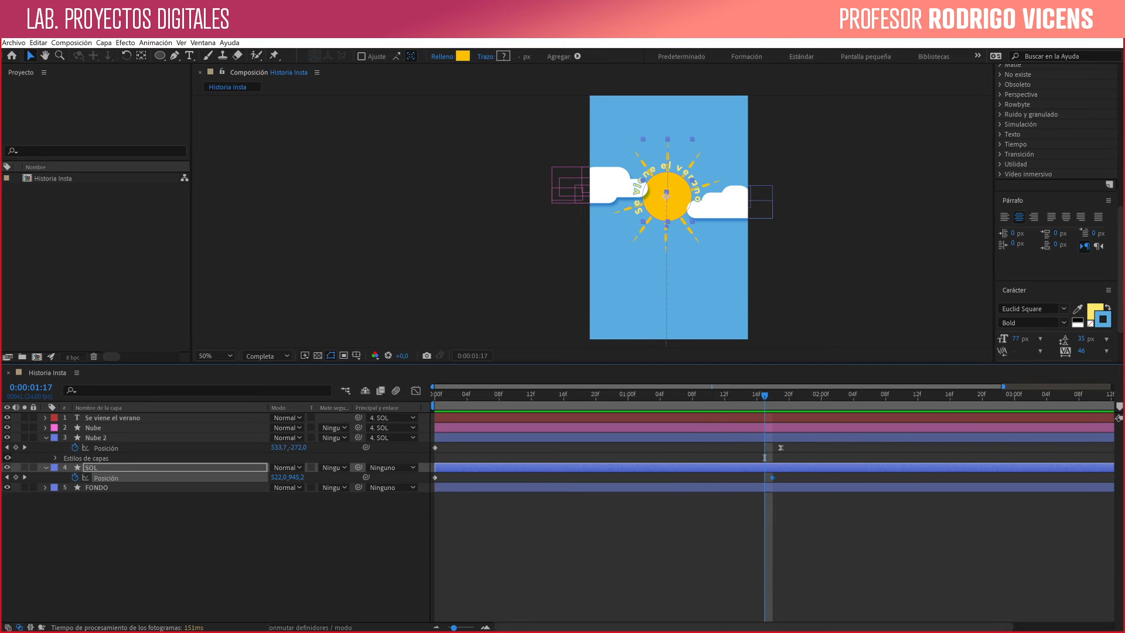
key(minus)
key(minus)
key(minus)
key(minus)
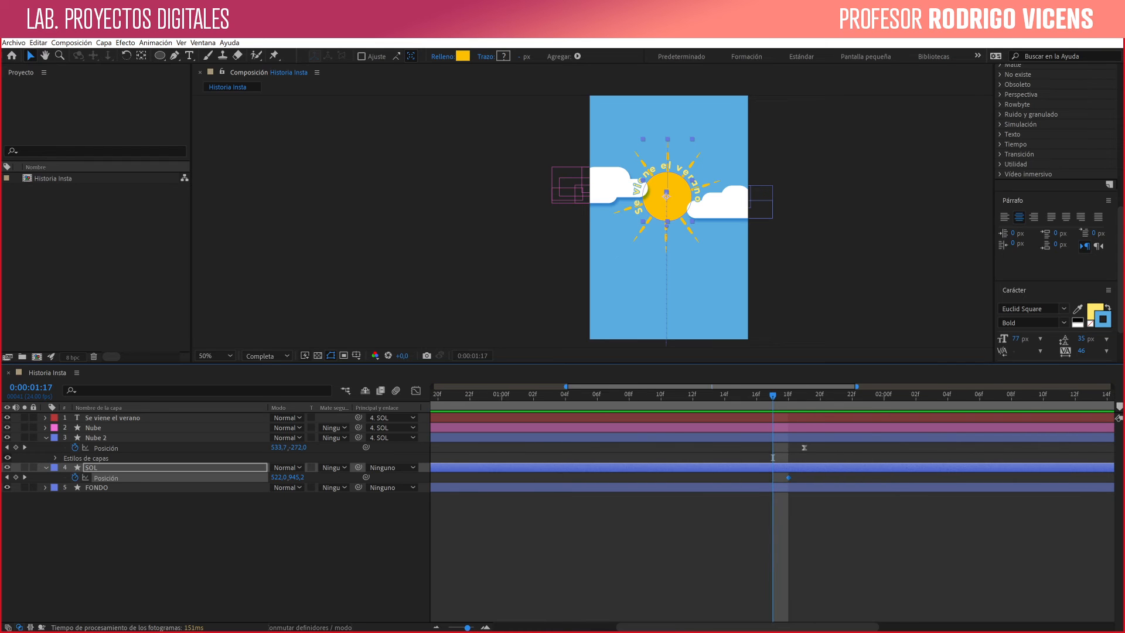
key(equal)
key(equal)
key(equal)
key(equal)
key(minus)
key(minus)
key(minus)
key(minus)
key(minus)
key(minus)
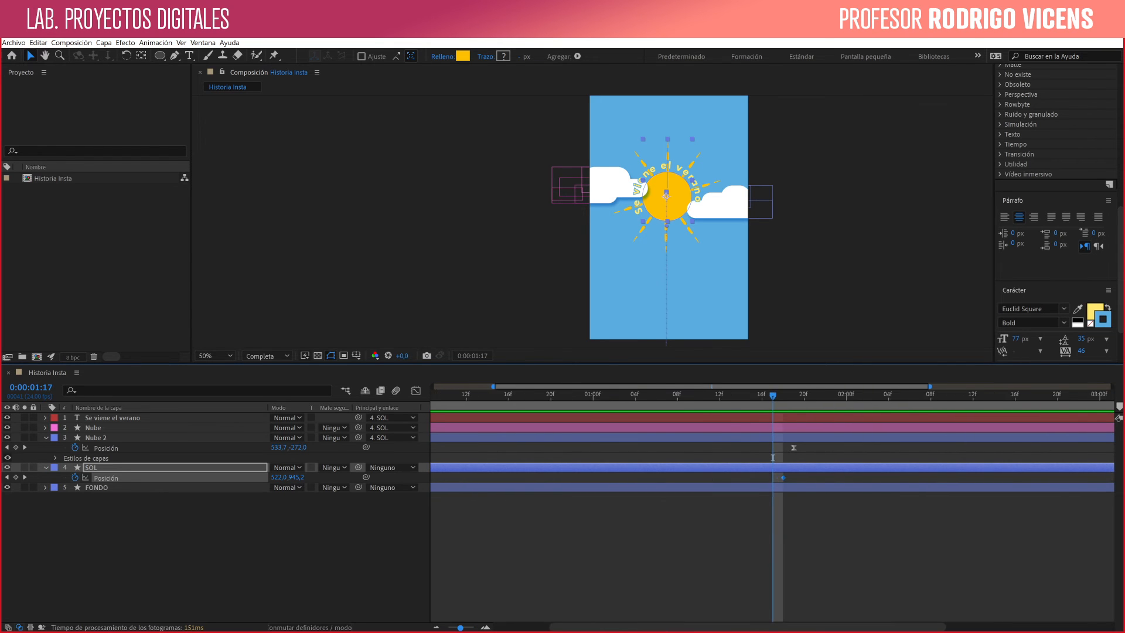
key(equal)
key(equal)
key(equal)
key(equal)
key(equal)
key(equal)
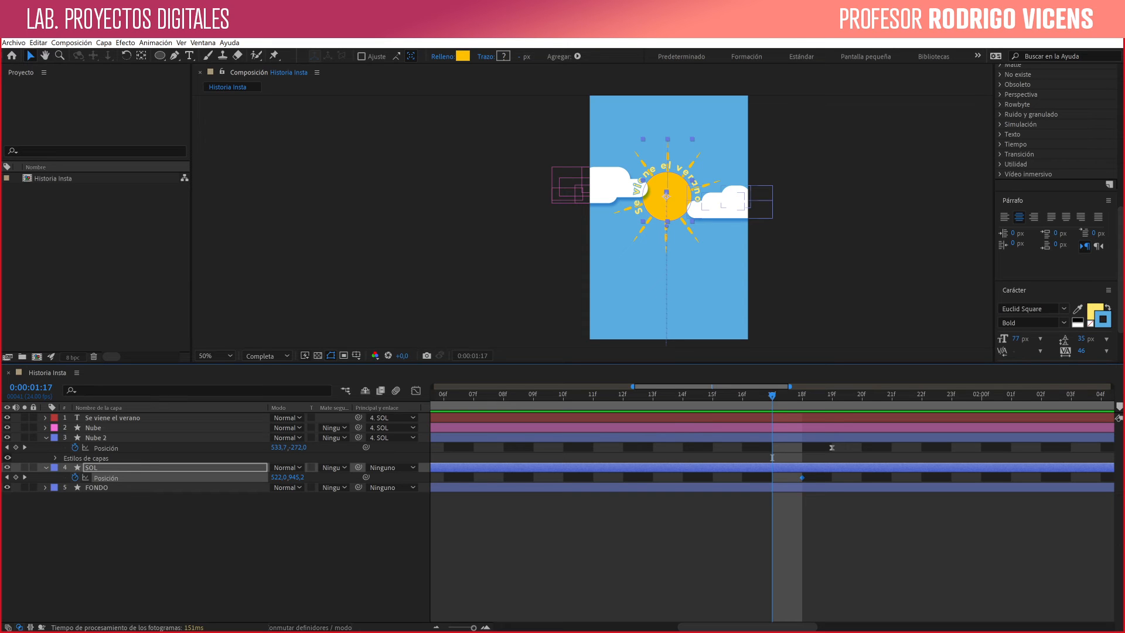
key(minus)
key(minus)
key(minus)
key(minus)
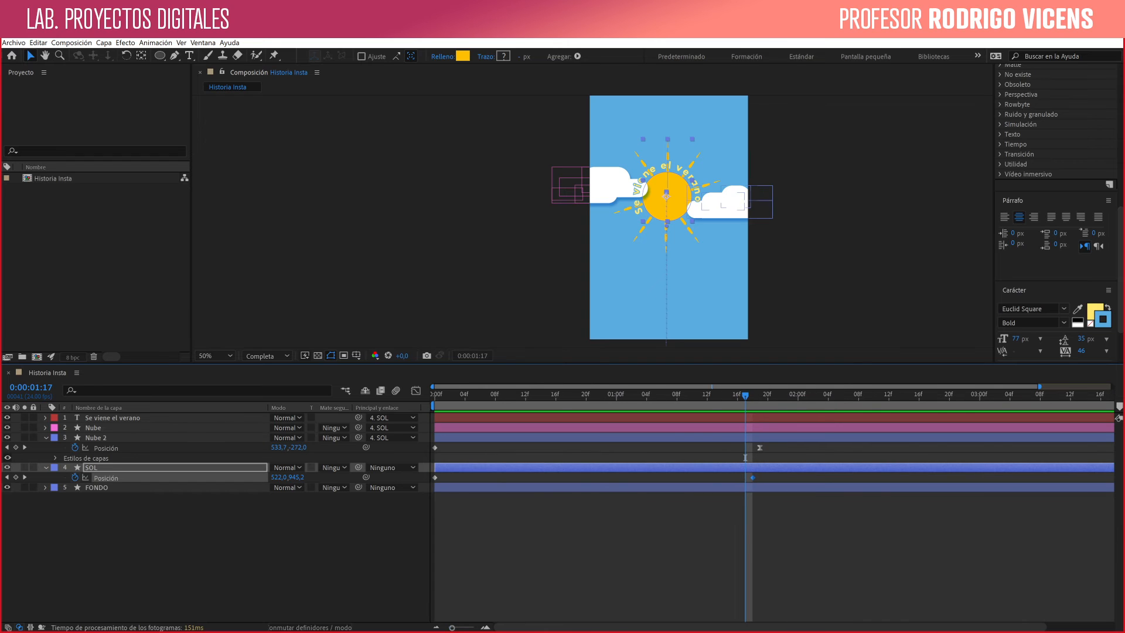
drag(752, 478, 760, 478)
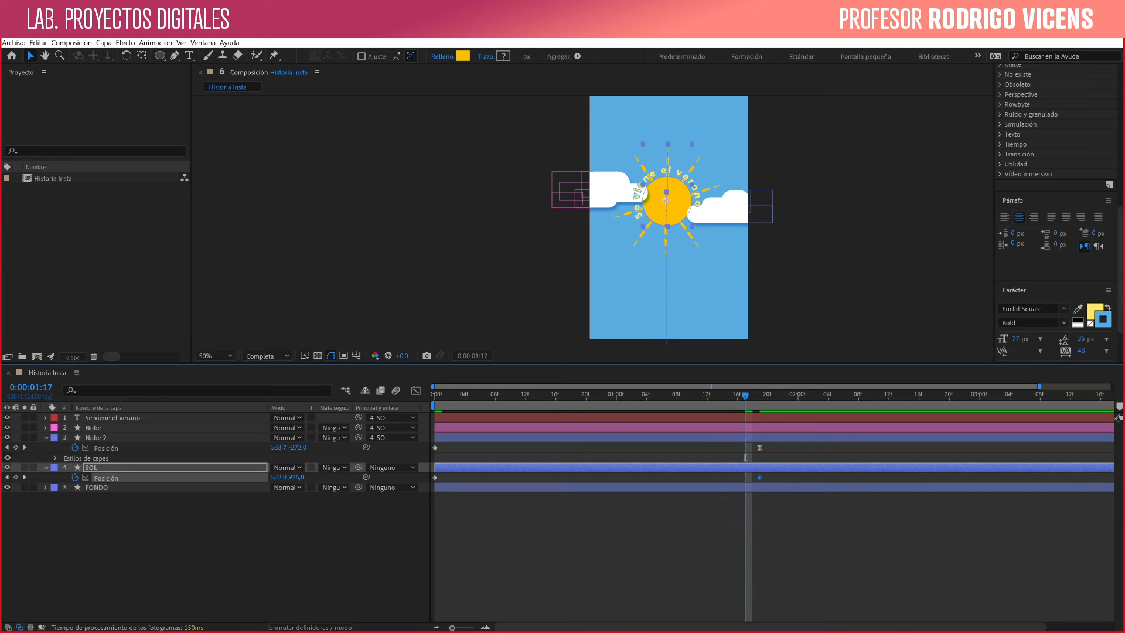
- Apply Desaceleración suave to SOL's ending position keyframe and return to 0:00:00:00
right_click(760, 477)
mouse_move(820, 598)
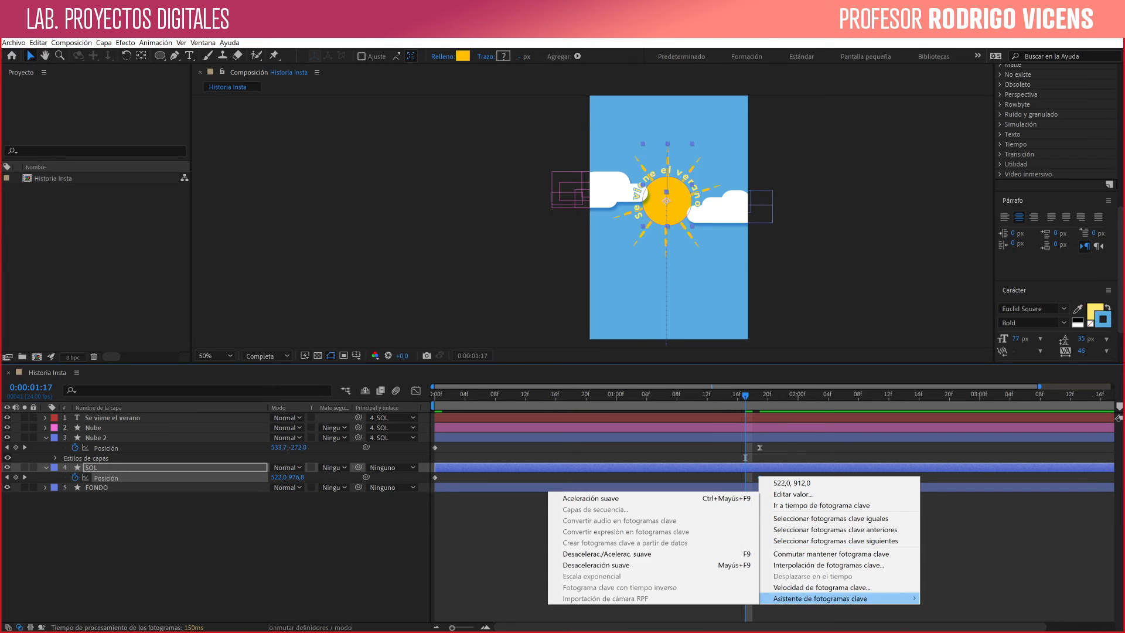
click(644, 565)
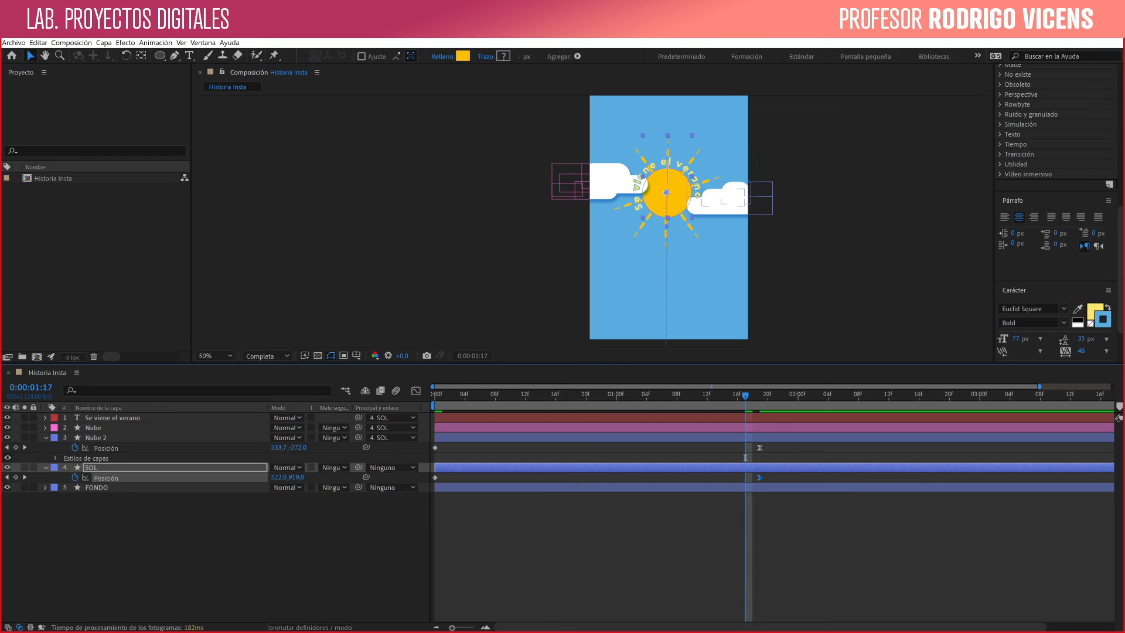
key(Page_Up)
key(Page_Up)
key(Page_Up)
key(Page_Up)
key(Page_Up)
key(Page_Up)
key(Page_Up)
key(Page_Up)
key(Page_Up)
key(Page_Up)
key(Page_Up)
key(Page_Up)
key(Page_Up)
key(Page_Up)
key(Page_Up)
key(Page_Up)
key(Page_Up)
key(Page_Up)
key(Page_Up)
key(Page_Up)
key(Page_Up)
key(Page_Up)
key(Page_Up)
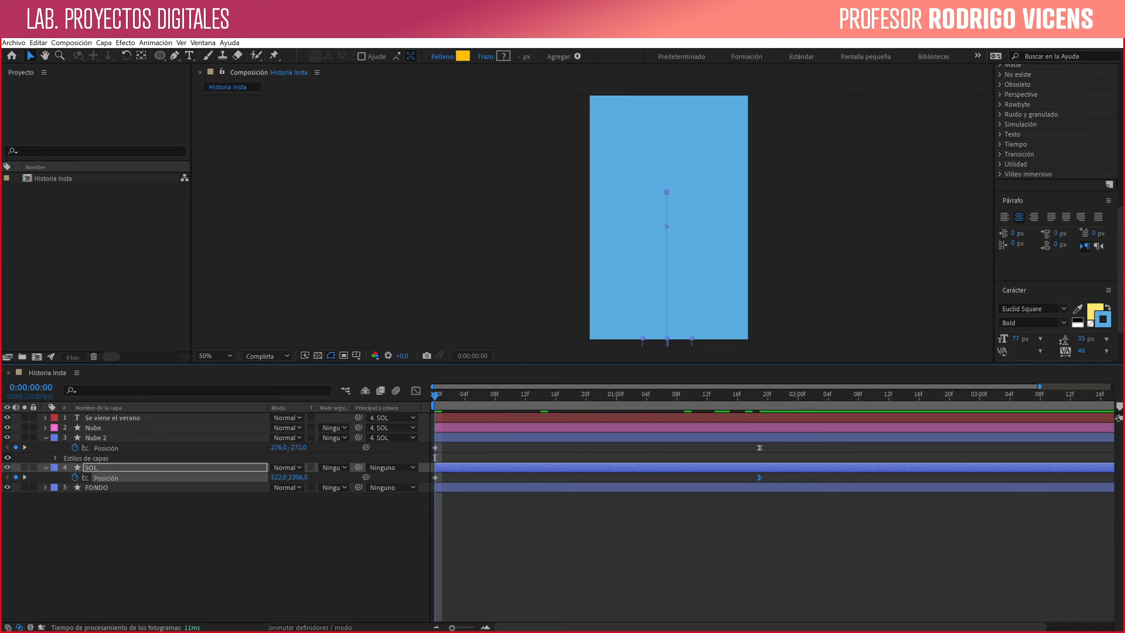
- Separate SOL's Posición dimensions and stretch the ending Y keyframe's handle far back toward the start for a strong slowdown in the graph
click(416, 390)
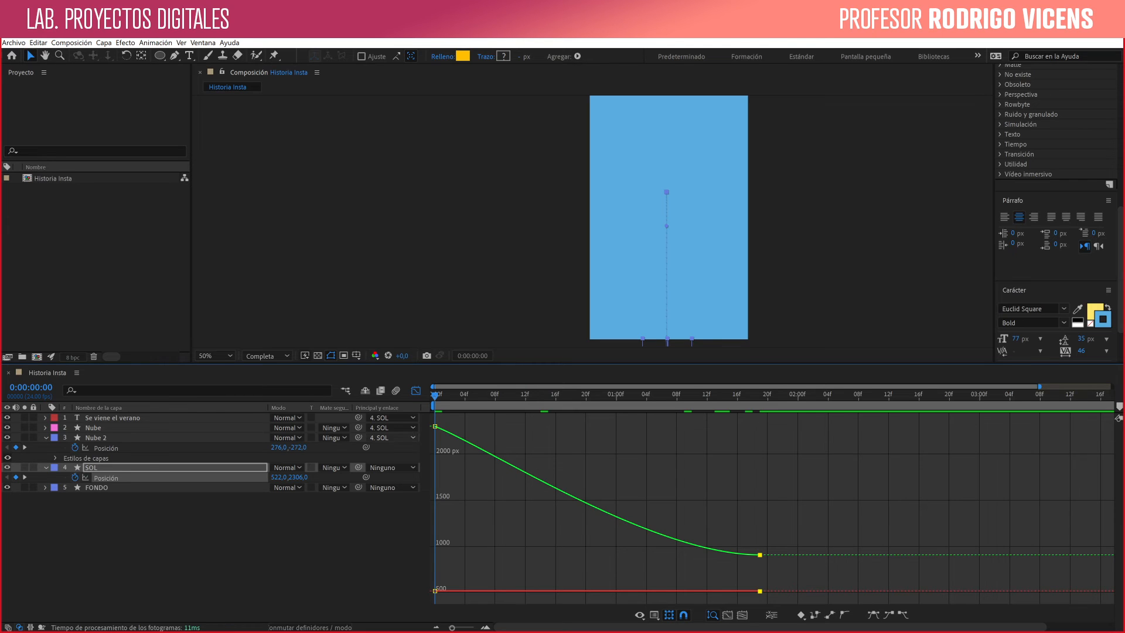
mouse_move(435, 426)
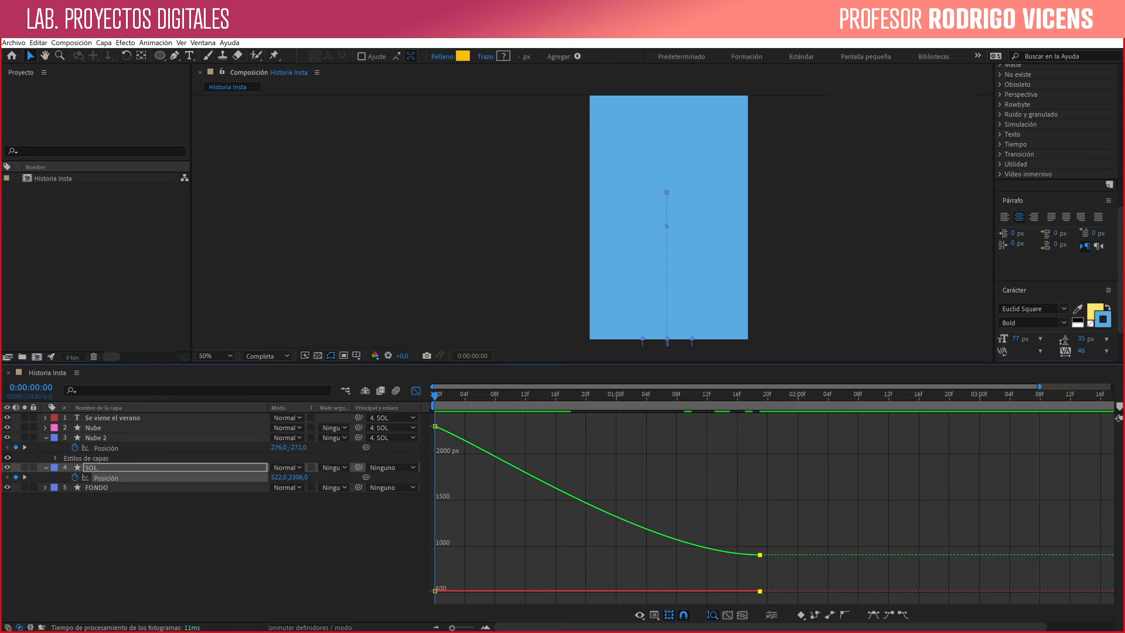
right_click(103, 477)
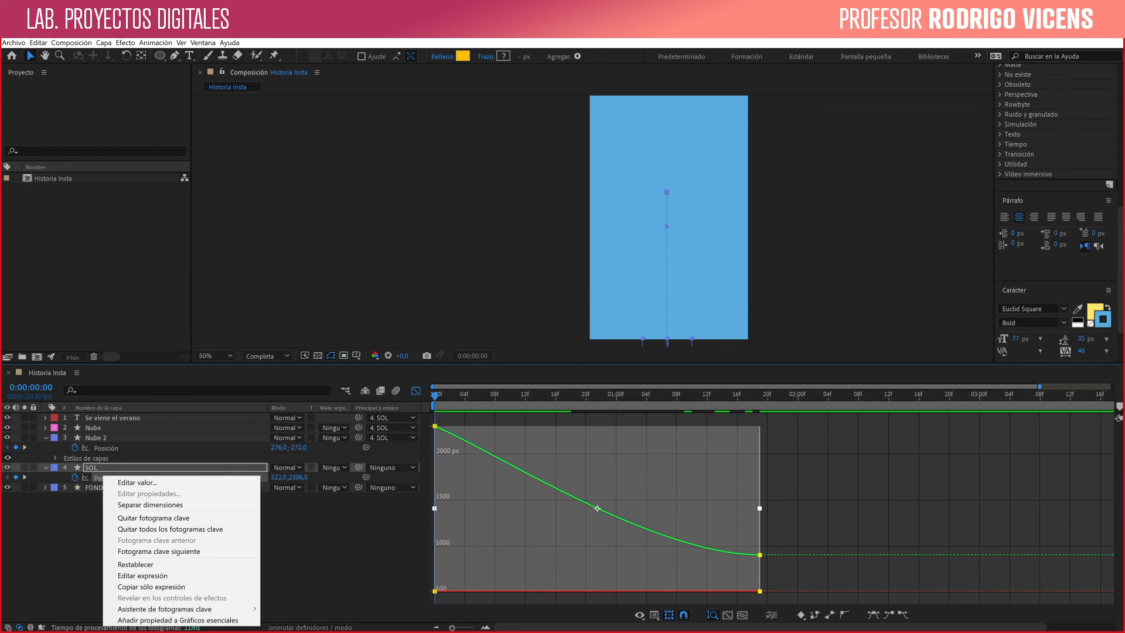
click(150, 504)
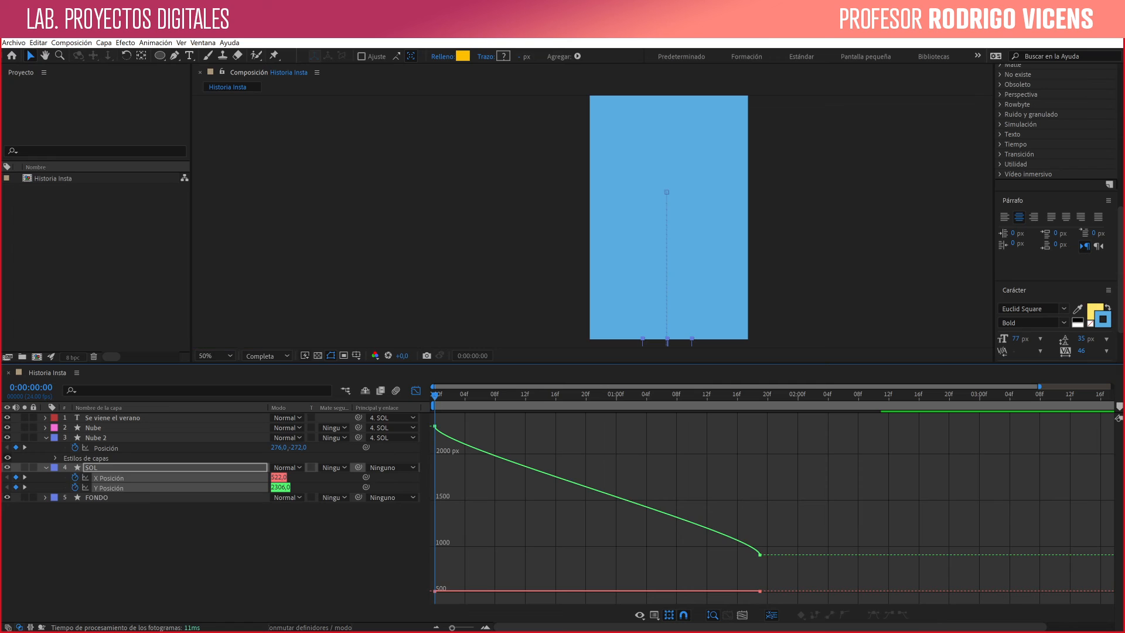
click(760, 554)
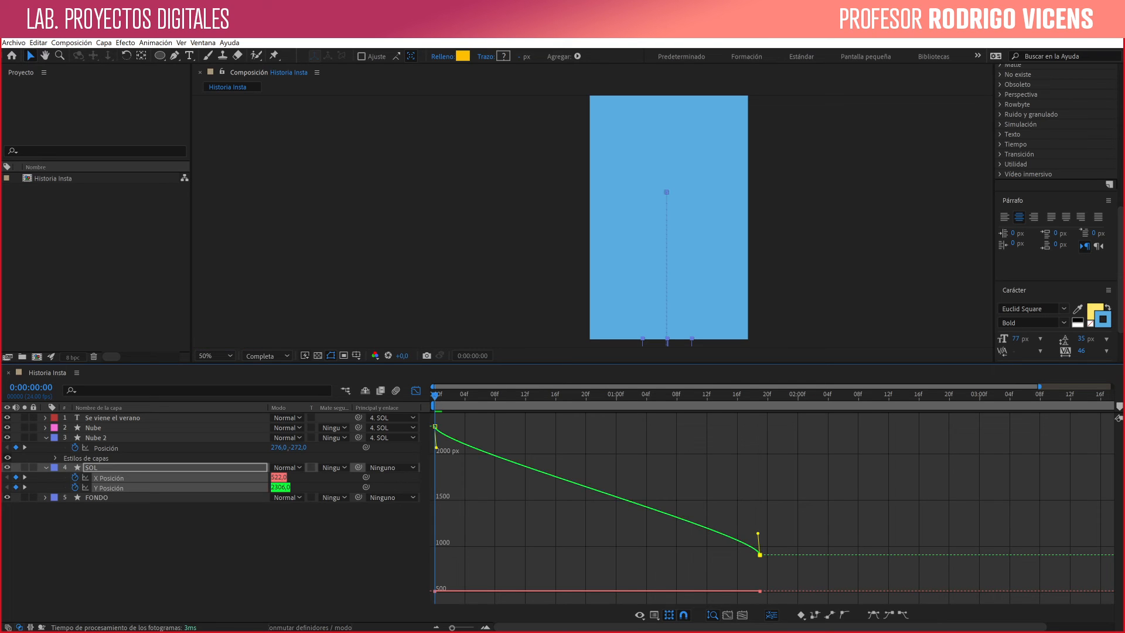
drag(758, 533, 508, 548)
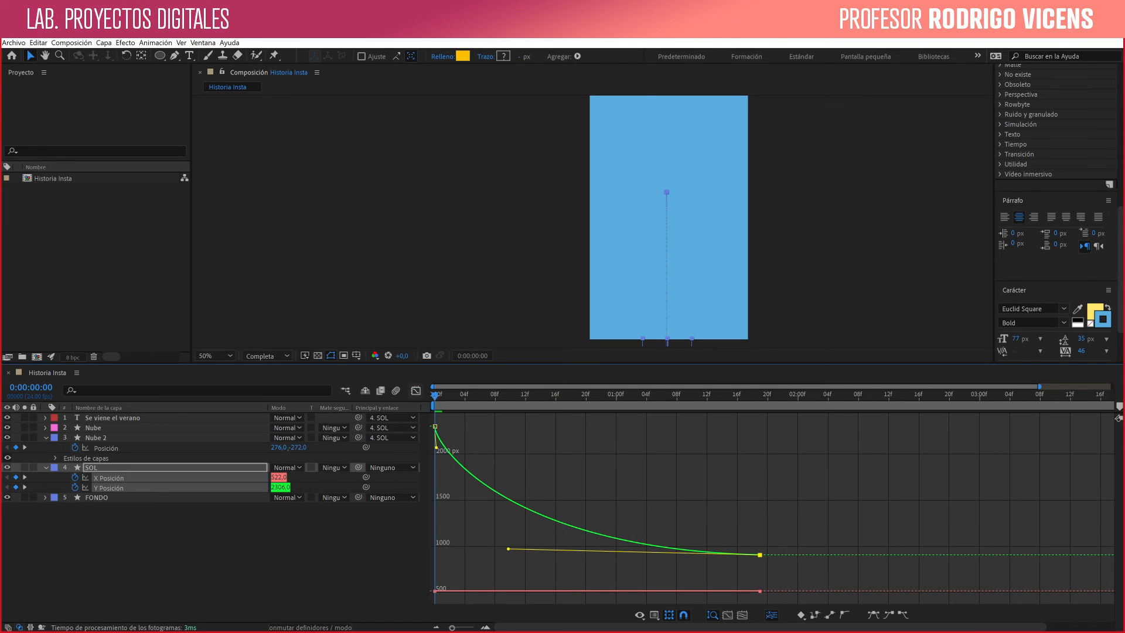
- Close the graph editor, play back SOL's eased rise, and go to frame 0:00:00:01
click(416, 391)
key(space)
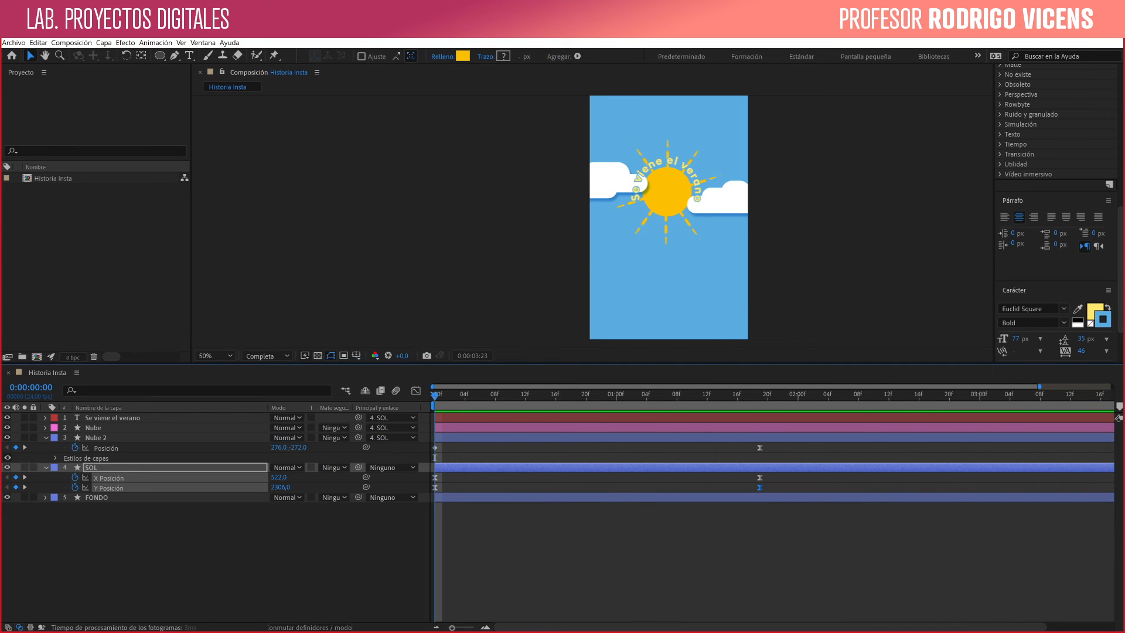
key(space)
click(416, 390)
key(space)
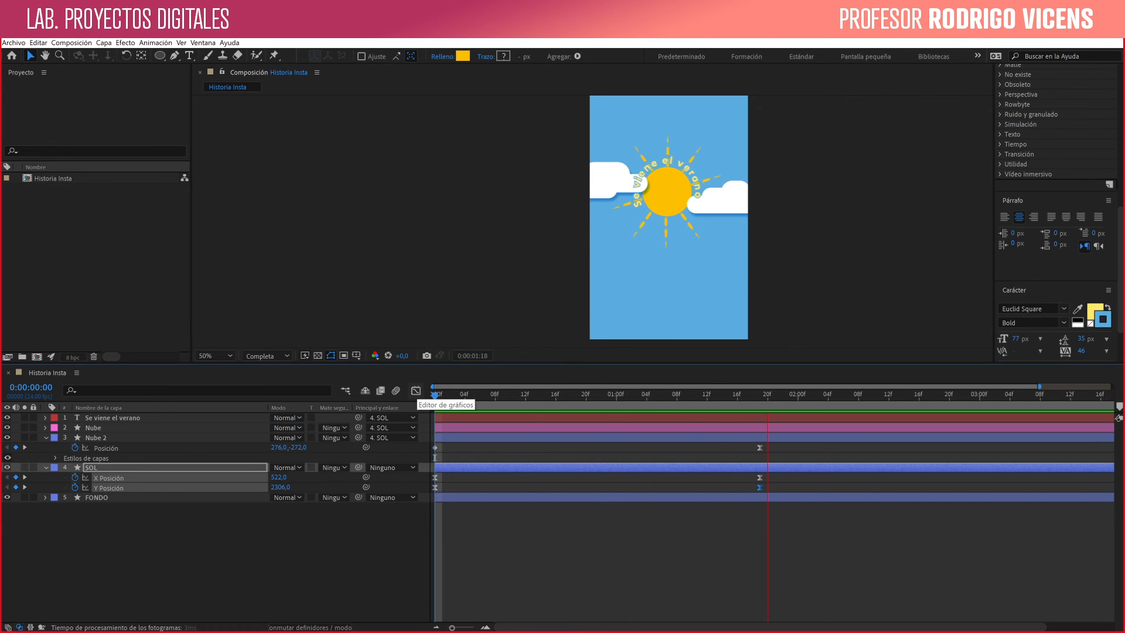
key(space)
drag(896, 395, 442, 396)
- Enable motion blur for the composition and for the Se viene el verano, Nube, Nube 2 and SOL layers
click(396, 390)
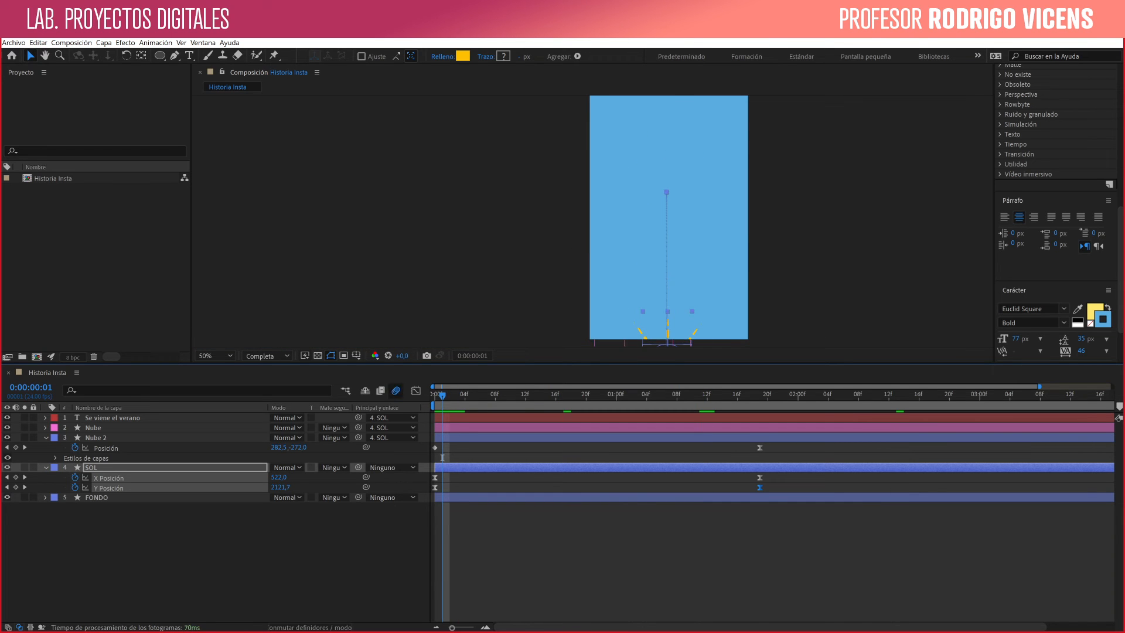
key(F4)
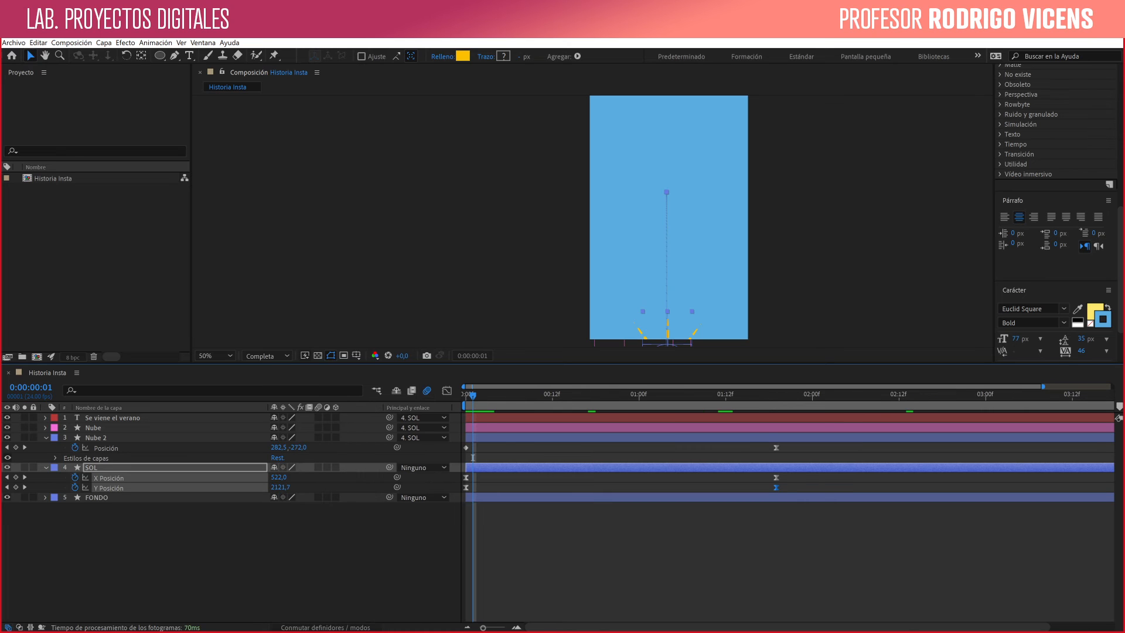
click(318, 417)
click(318, 437)
click(318, 467)
- Preview the motion-blurred animation from 0:00:00:00
key(space)
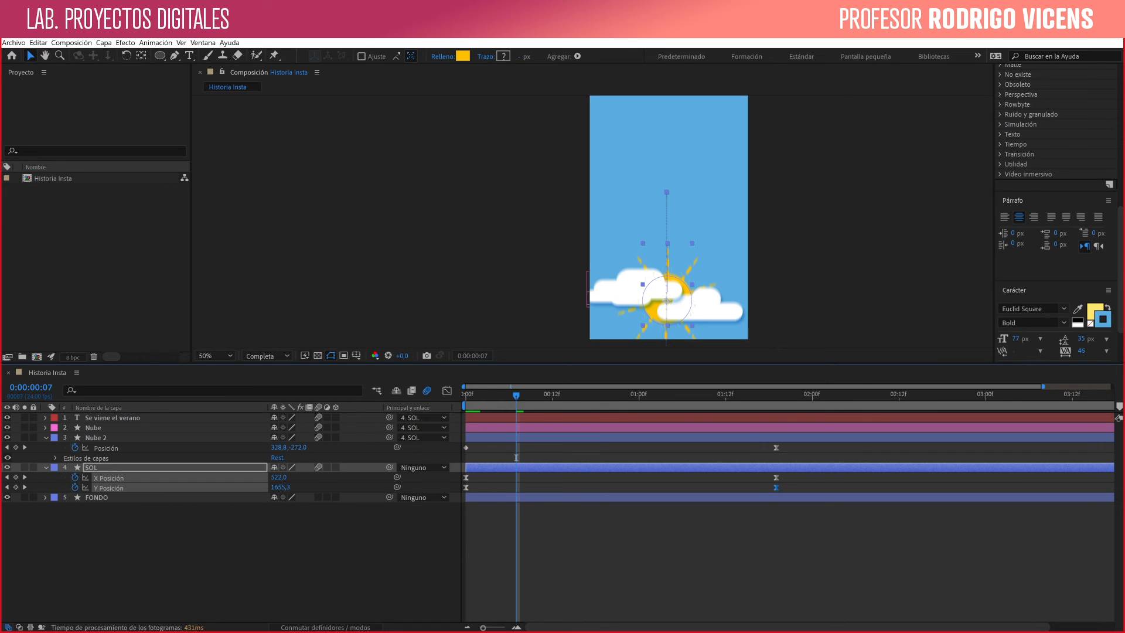
key(Page_Up)
key(Page_Up)
key(Page_Up)
key(Page_Up)
key(Page_Up)
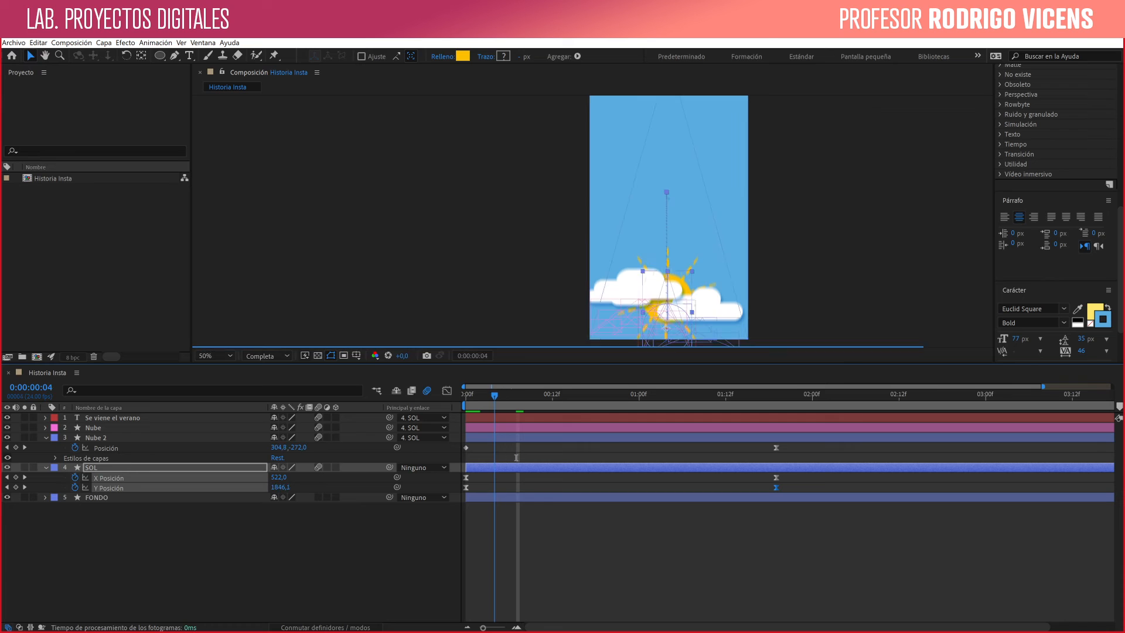
key(Page_Up)
key(Page_Up)
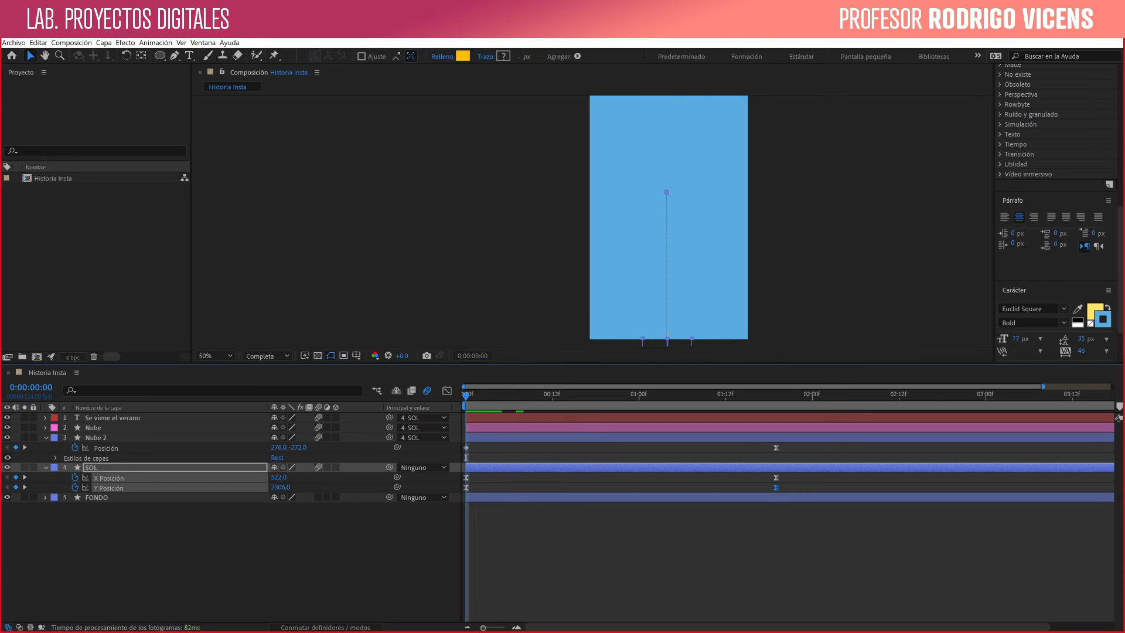
key(space)
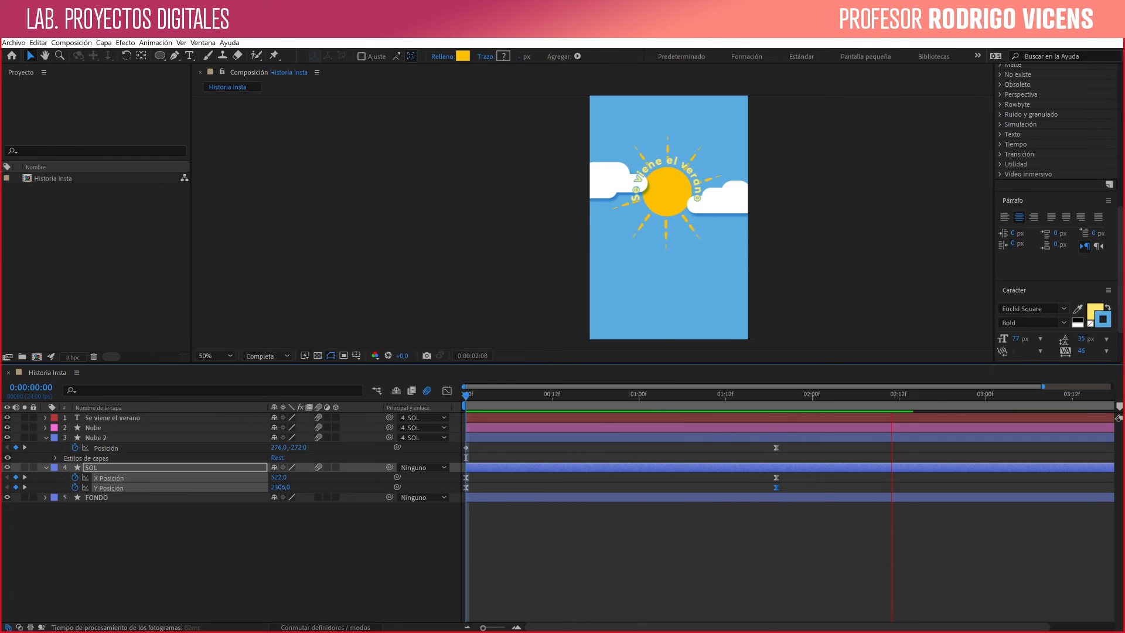
key(space)
- Try moving SOL's ending X and Y keyframes to about 0:00:00:10, inspect the blur on early frames, and return them to 0:00:01:19
drag(791, 490, 771, 478)
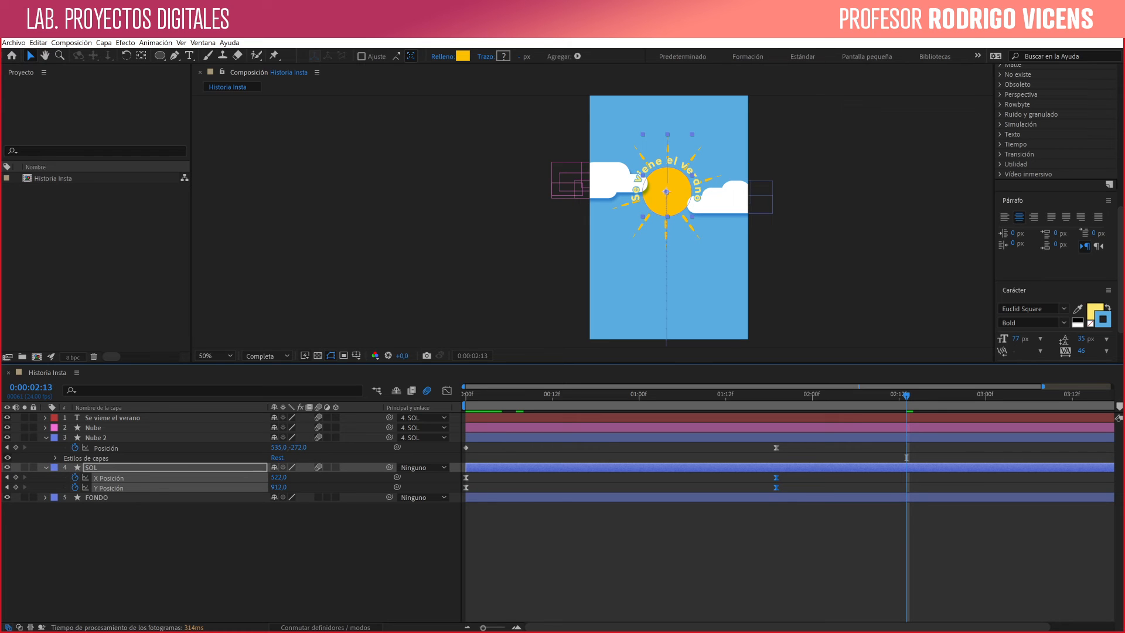
drag(674, 477, 538, 477)
click(509, 397)
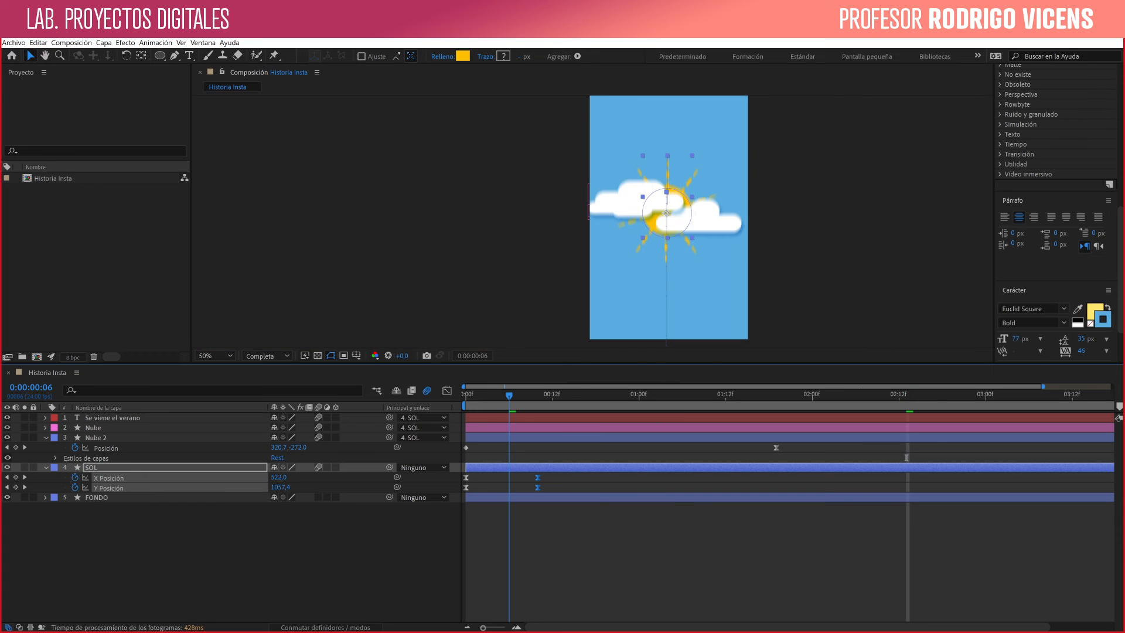
key(Page_Up)
key(Page_Up)
key(Page_Up)
key(Page_Up)
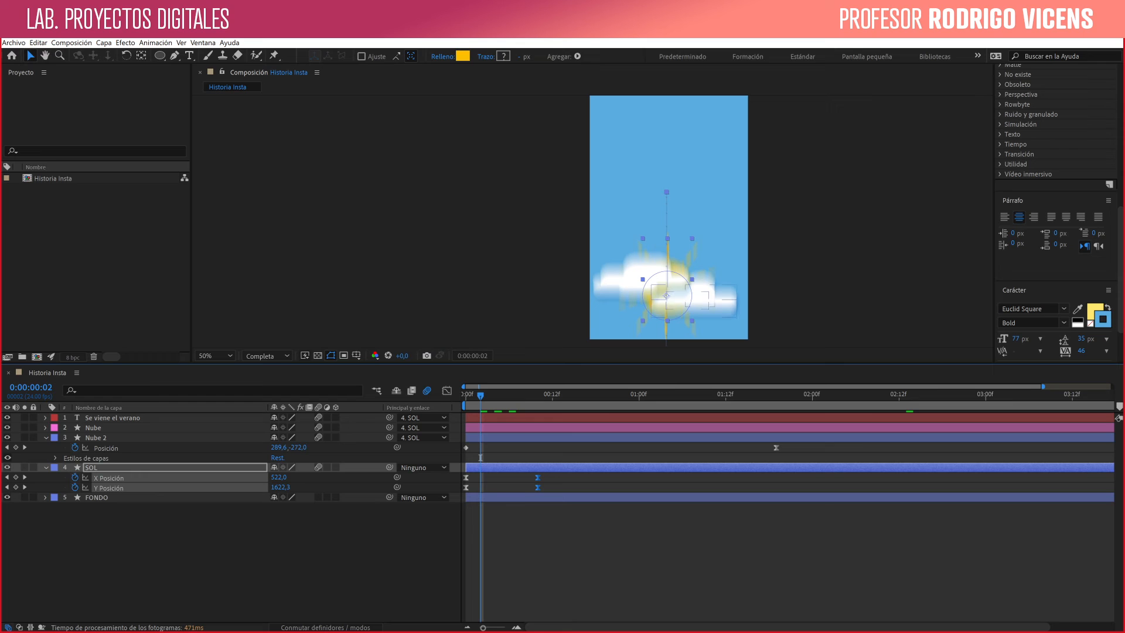
drag(538, 478, 775, 480)
- Preview the restored animation timing, deselect all layers, and go to SOL's ending keyframes at 0:00:01:19
key(space)
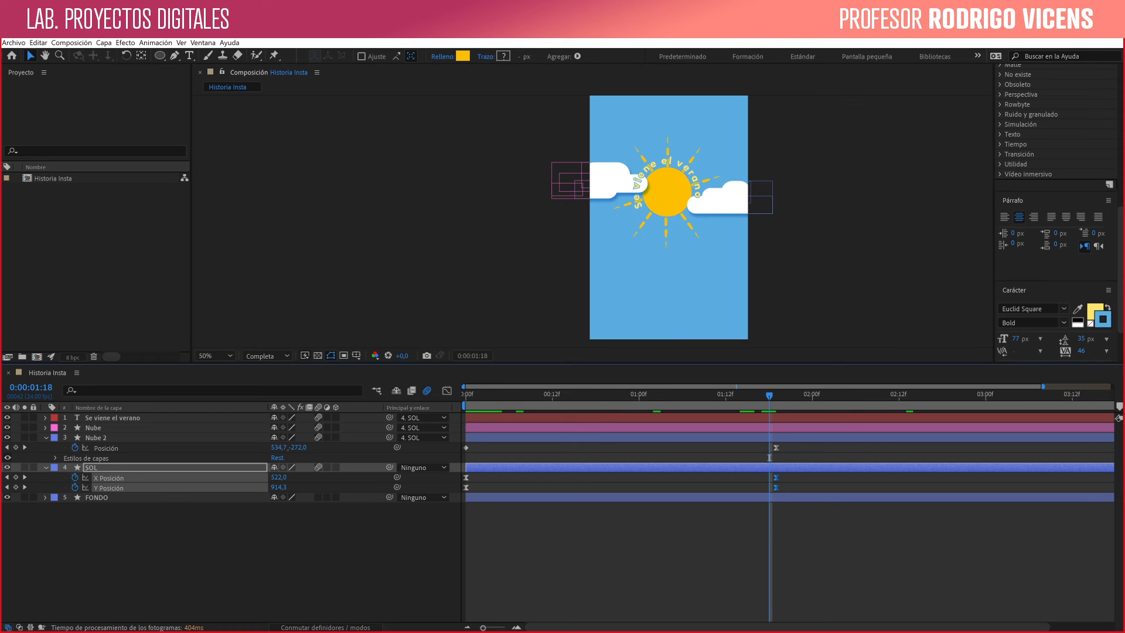
key(ctrl+shift+a)
key(space)
drag(668, 234, 676, 175)
click(776, 395)
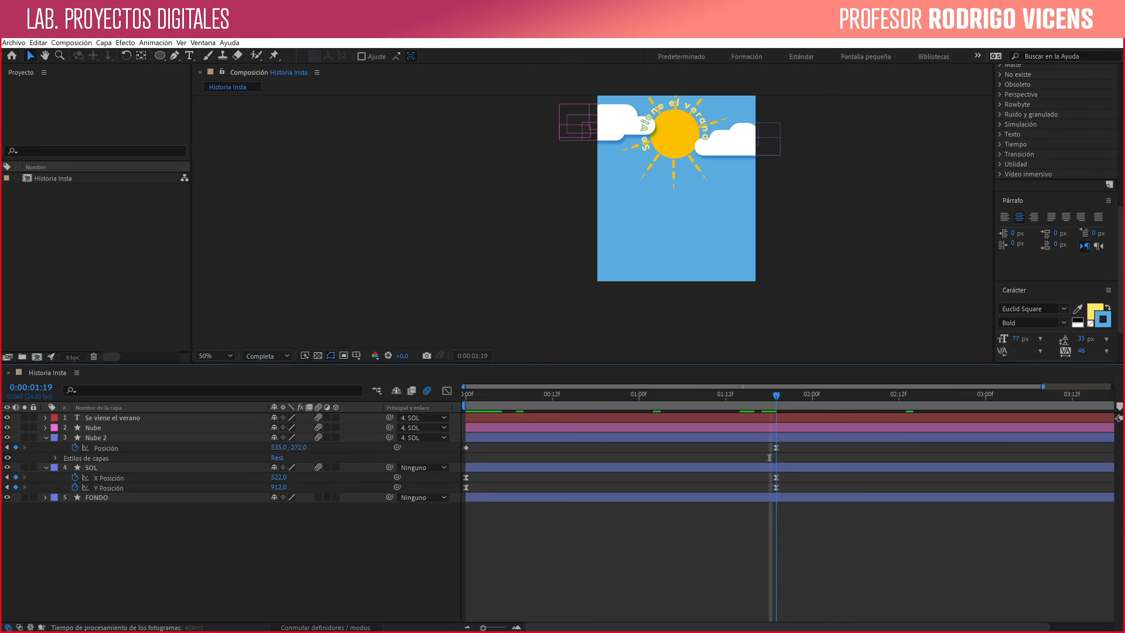
key(space)
drag(674, 176, 662, 253)
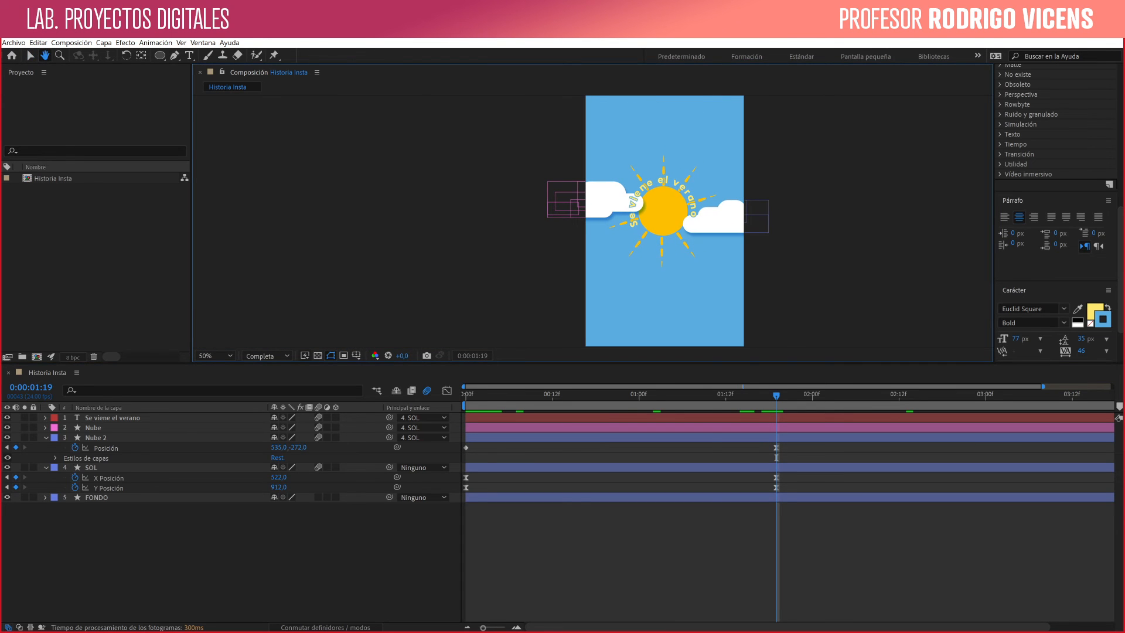
click(662, 181)
drag(662, 180, 663, 169)
key(ctrl+z)
- Raise the SOL layer's ending Y position to 712 at 0:00:01:19
click(91, 468)
key(shift+Up)
key(shift+Up)
key(shift+Up)
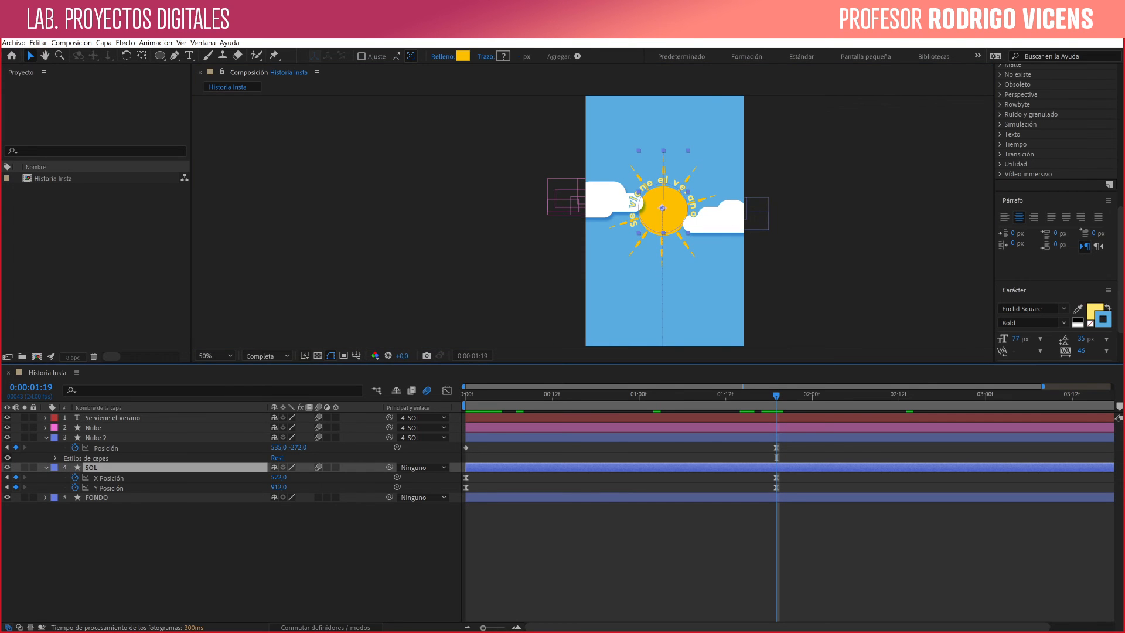
key(shift+Up)
key(shift+Up)
key(shift+Up)
key(shift+Up)
key(shift+Up)
key(shift+Up)
key(shift+Up)
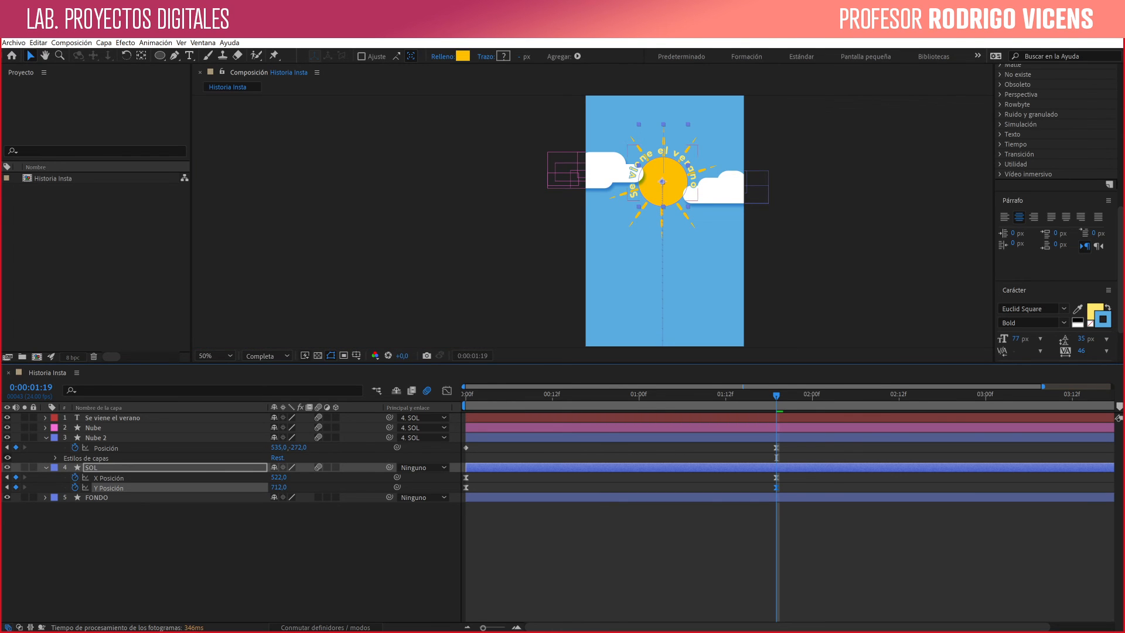
- Try moving SOL to X 632, Y 771.9 at 0:00:01:03, check the motion, and delete those middle X and Y keyframes
key(Page_Up)
key(Page_Up)
key(Page_Up)
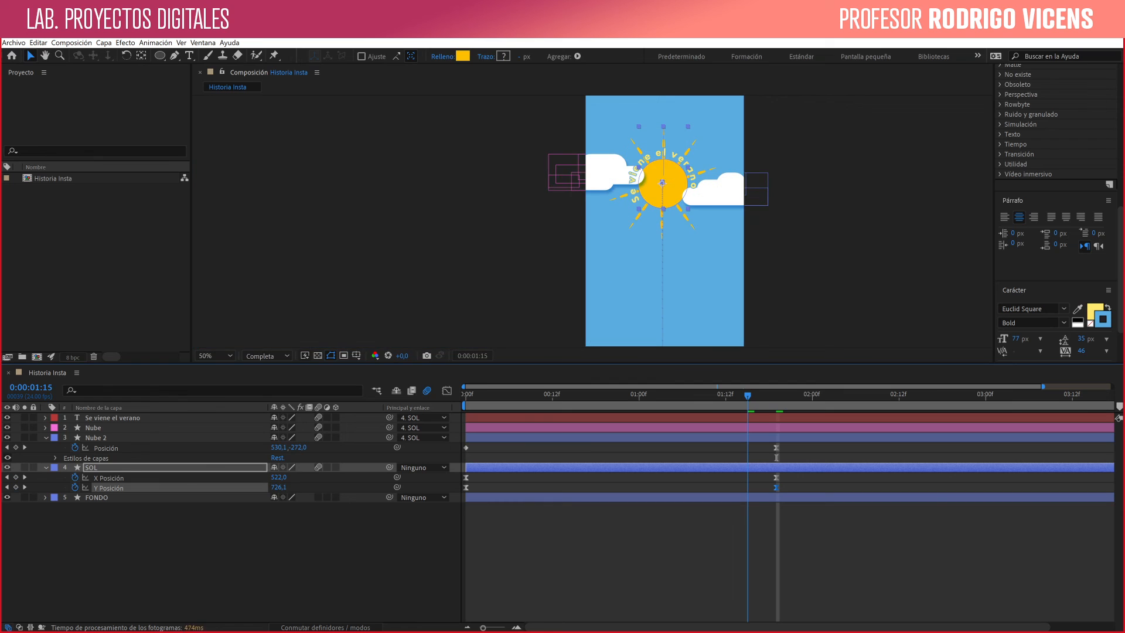
key(Page_Down)
key(Page_Down)
key(Page_Down)
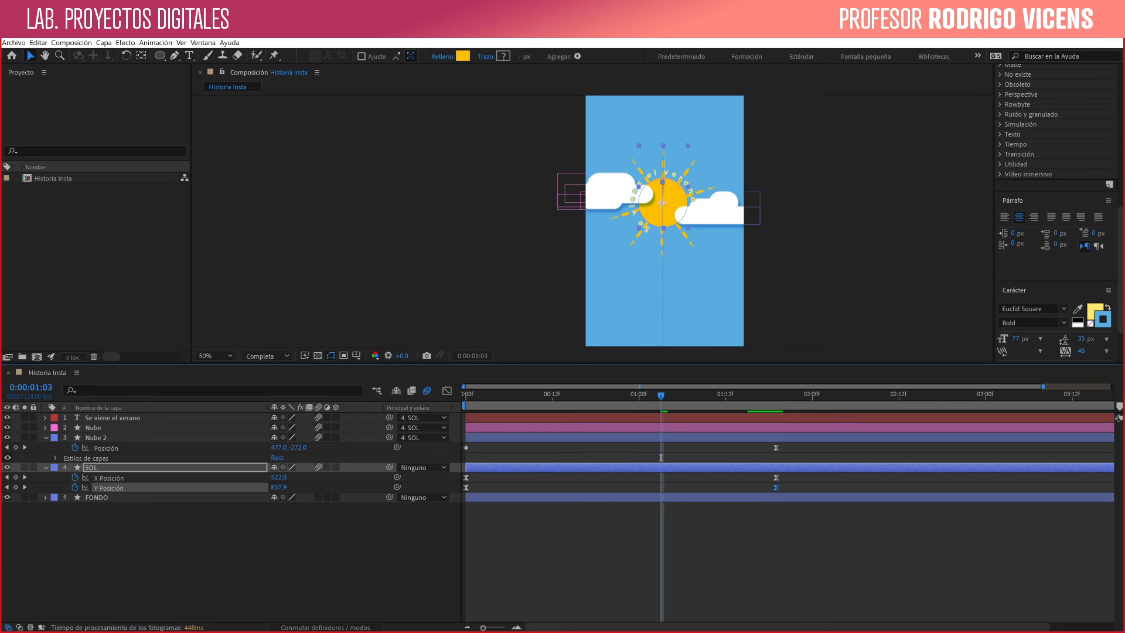
drag(663, 204, 679, 191)
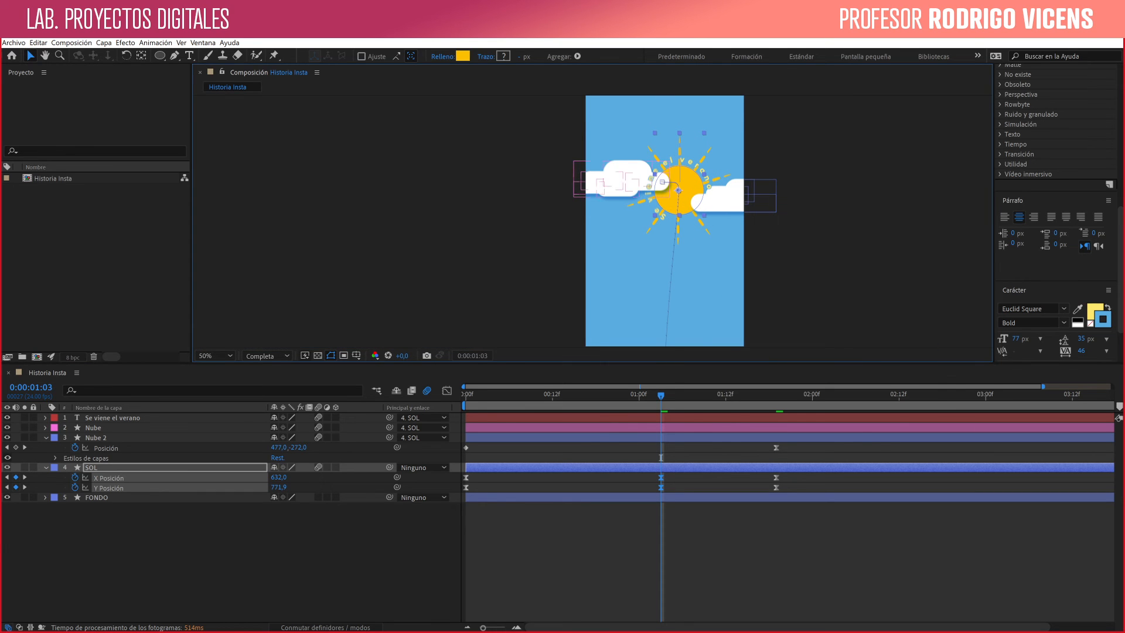
drag(595, 394, 783, 394)
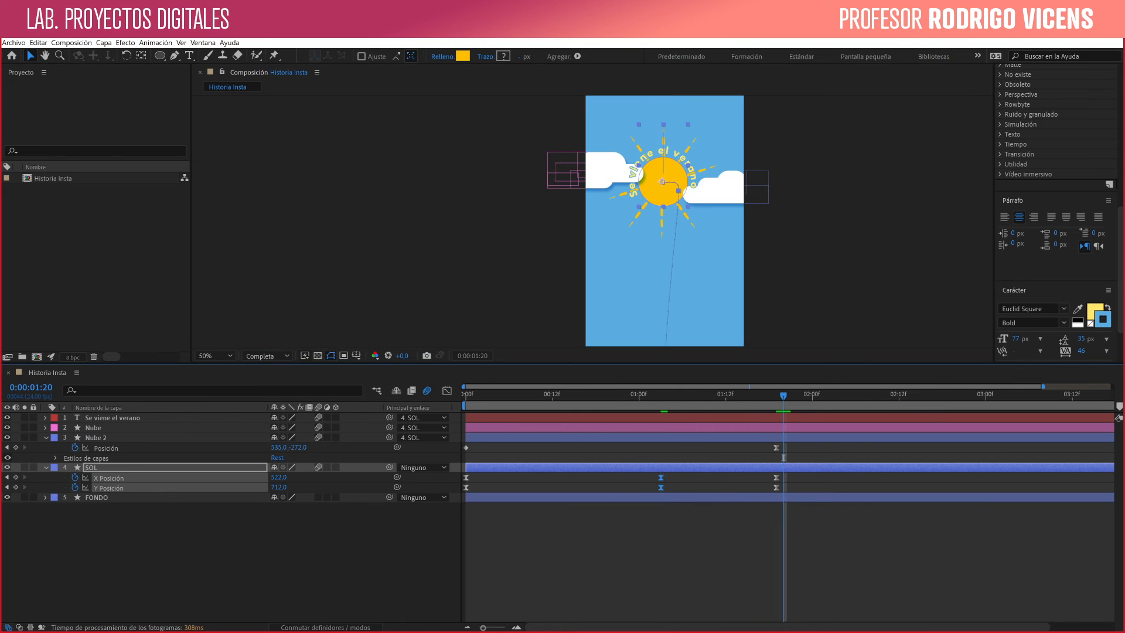
drag(642, 478, 697, 491)
key(Delete)
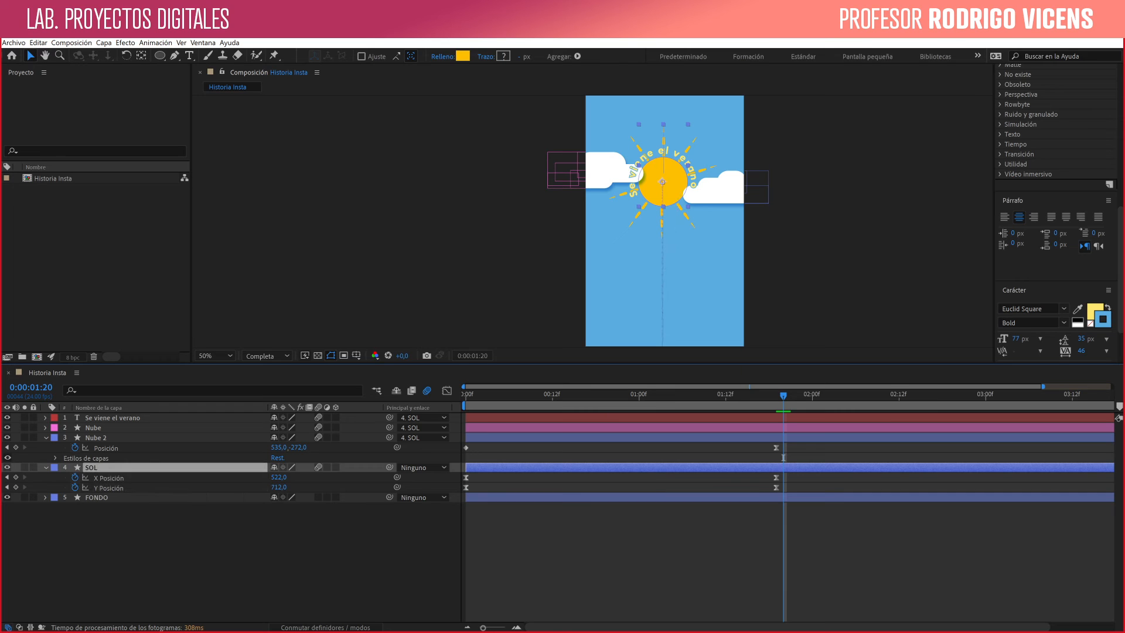
- Return to 0:00:01:19, collapse the properties of all layers, and leave every layer deselected
mouse_move(783, 395)
mouse_down()
mouse_move(697, 395)
mouse_move(777, 395)
mouse_up()
drag(783, 457, 777, 457)
click(820, 263)
drag(821, 264, 800, 249)
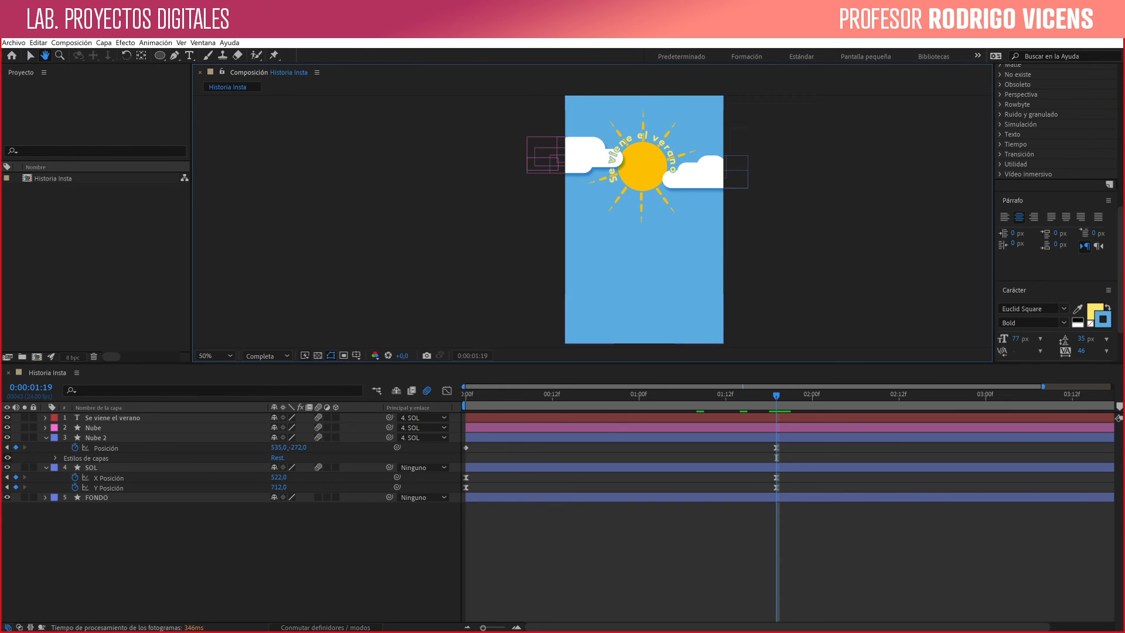
key(ctrl+a)
key(s)
key(s)
key(ctrl+shift+a)
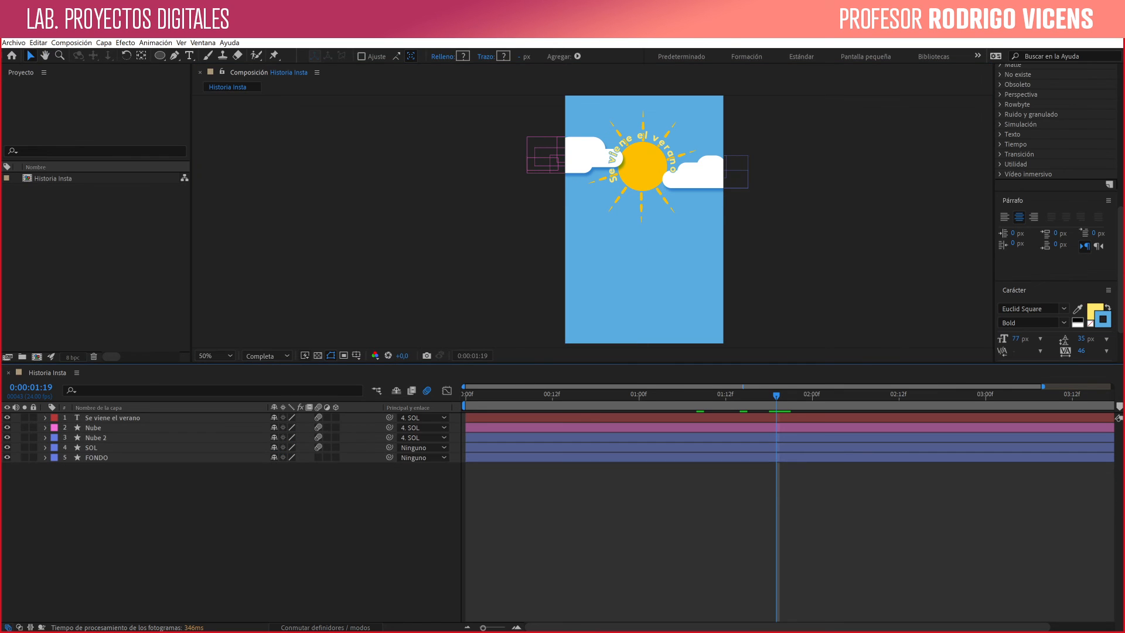
- Draw a rectangle on a new shape layer covering the lower third of the composition and extending past both sides
click(160, 55)
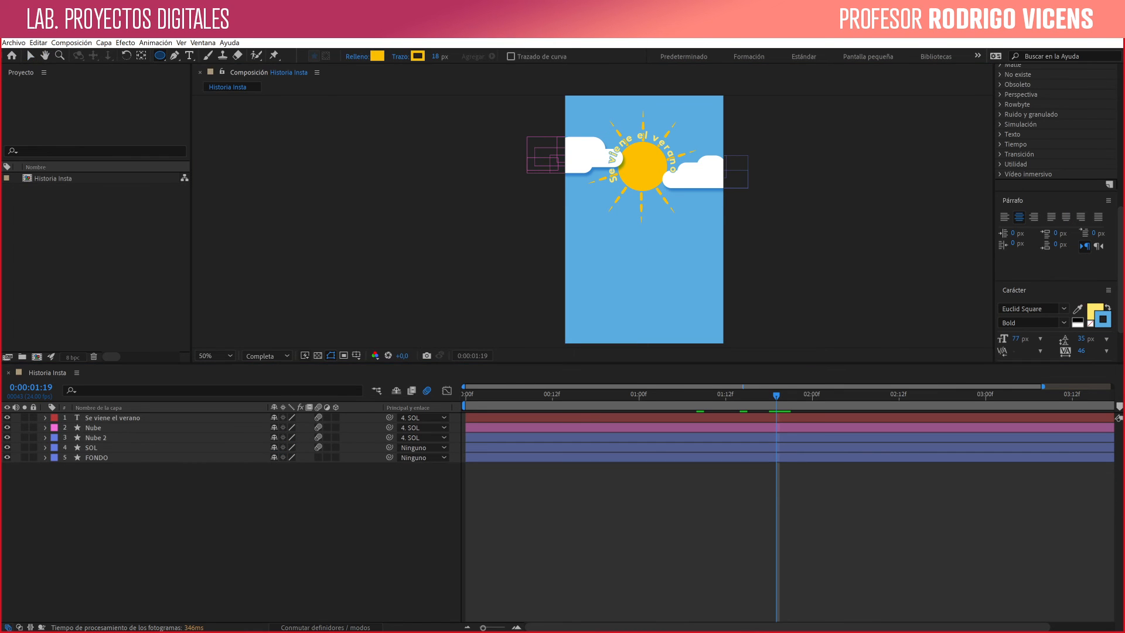
click(160, 56)
click(229, 55)
mouse_move(532, 262)
mouse_down()
mouse_move(564, 329)
mouse_move(645, 326)
mouse_move(748, 348)
mouse_up()
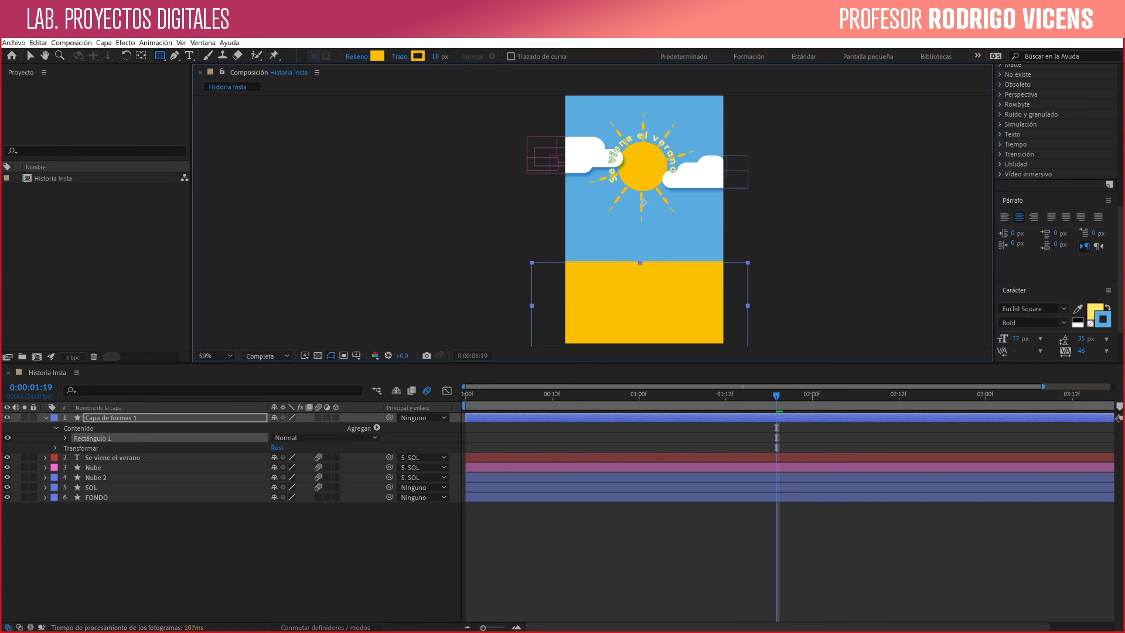
- Set the rectangle's fill color to 295BCC and its stroke width to 0 px, and deselect the shape layer
click(378, 56)
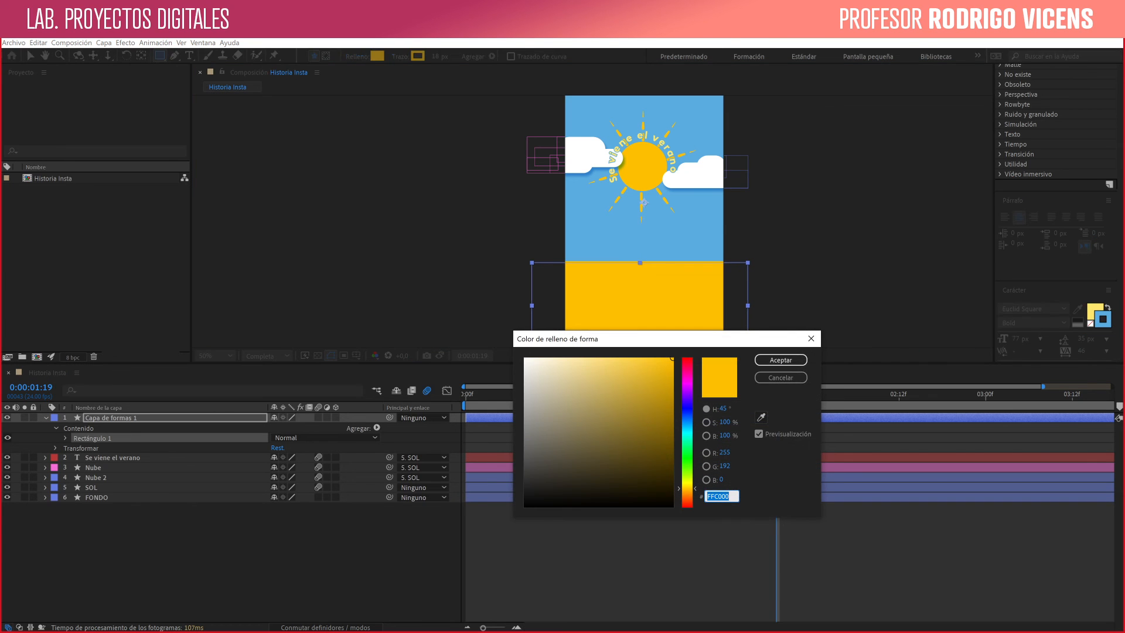
text(295BCC)
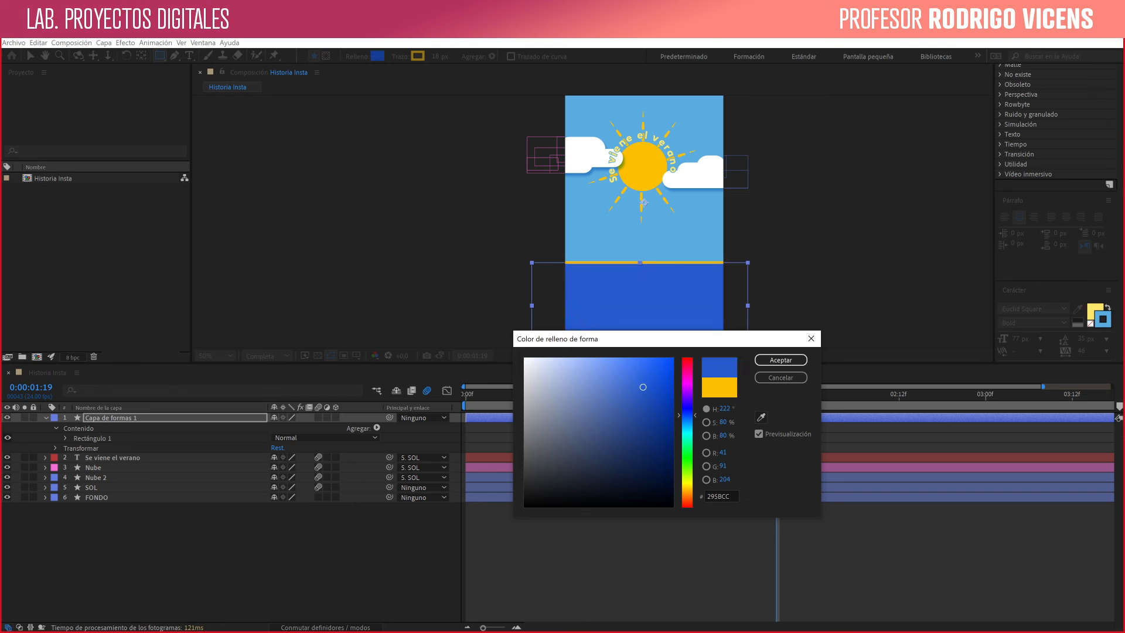
click(780, 360)
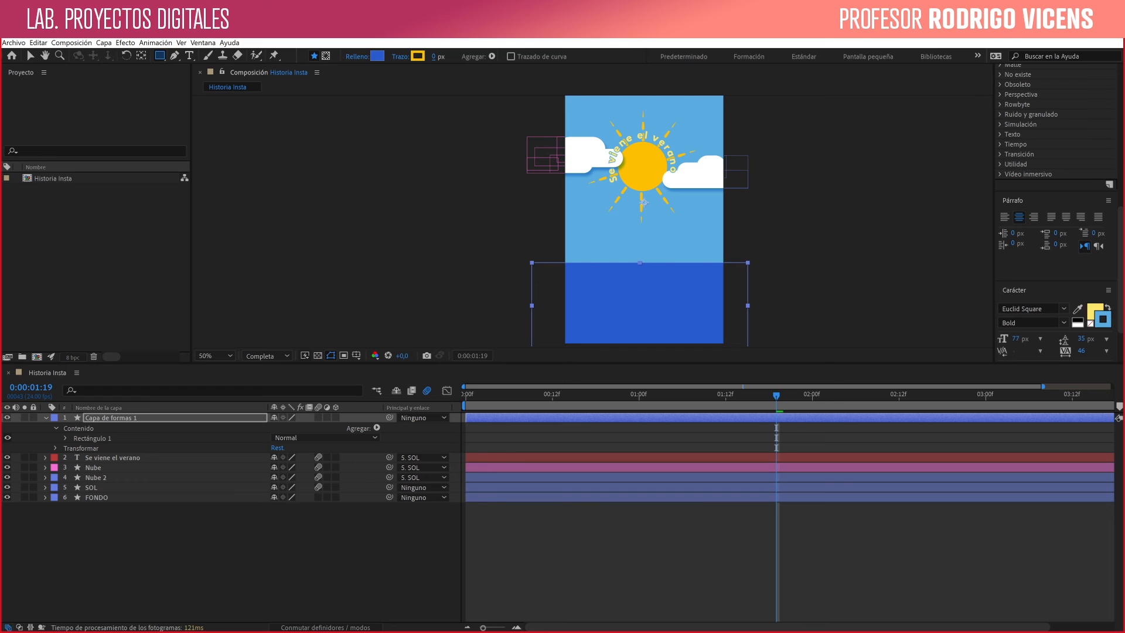
click(234, 551)
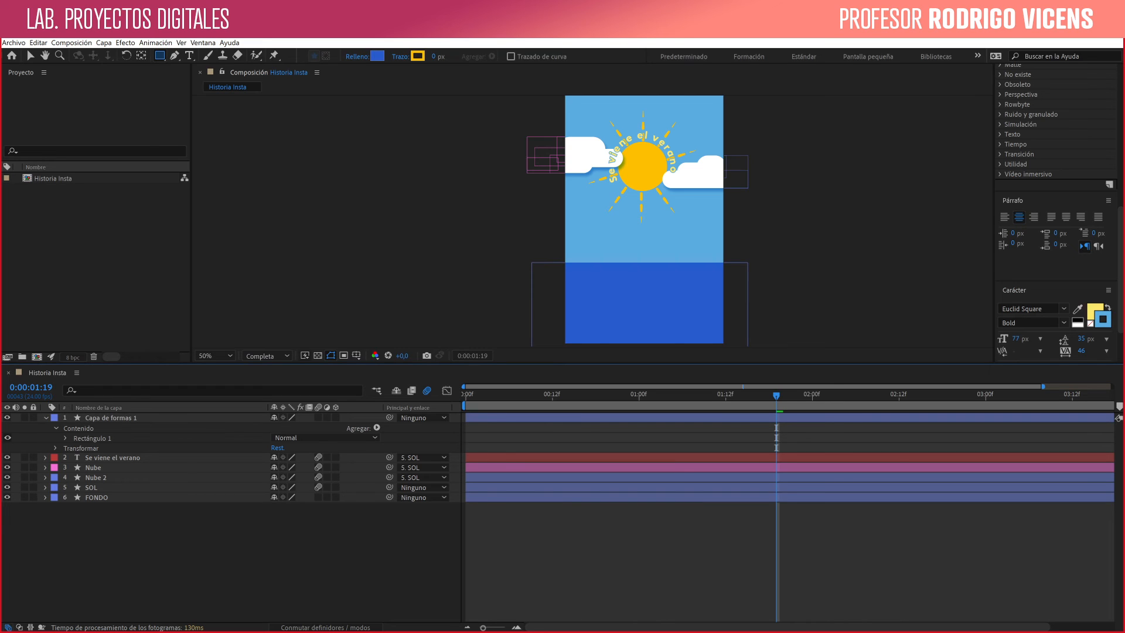
- Draw a straight horizontal line with the Pen tool inside Capa de formas 1, just below the blue rectangle's upper edge
key(g)
click(111, 418)
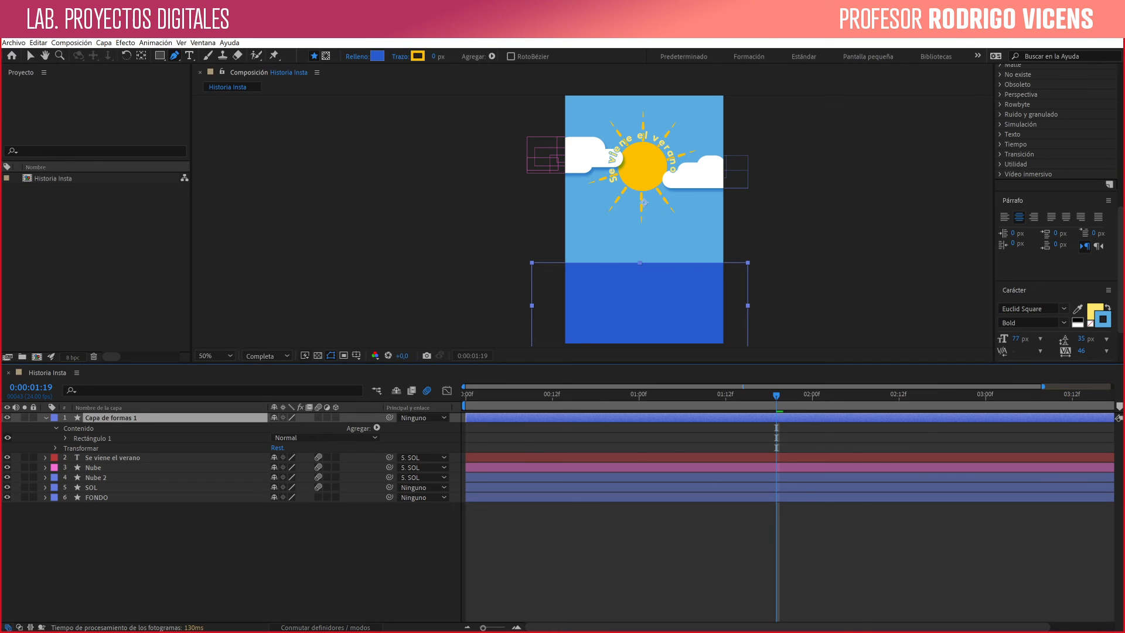
click(567, 274)
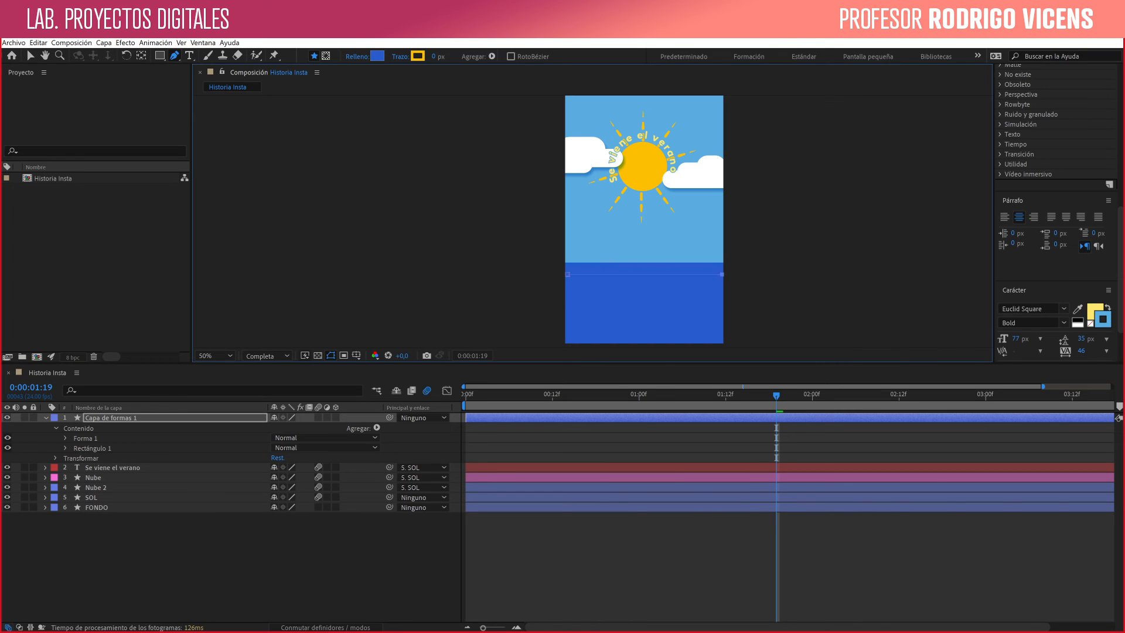
key(ctrl+z)
- Give the new line an 8 px stroke in the light blue sampled from the sky background
click(417, 56)
click(761, 417)
click(688, 243)
click(780, 360)
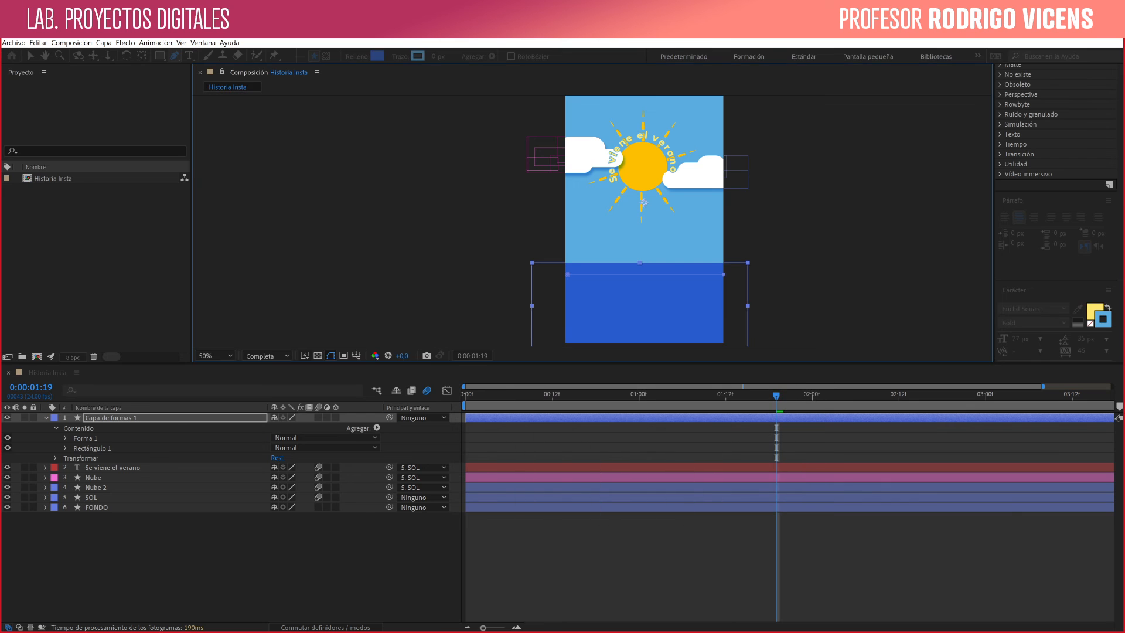
drag(434, 57, 435, 57)
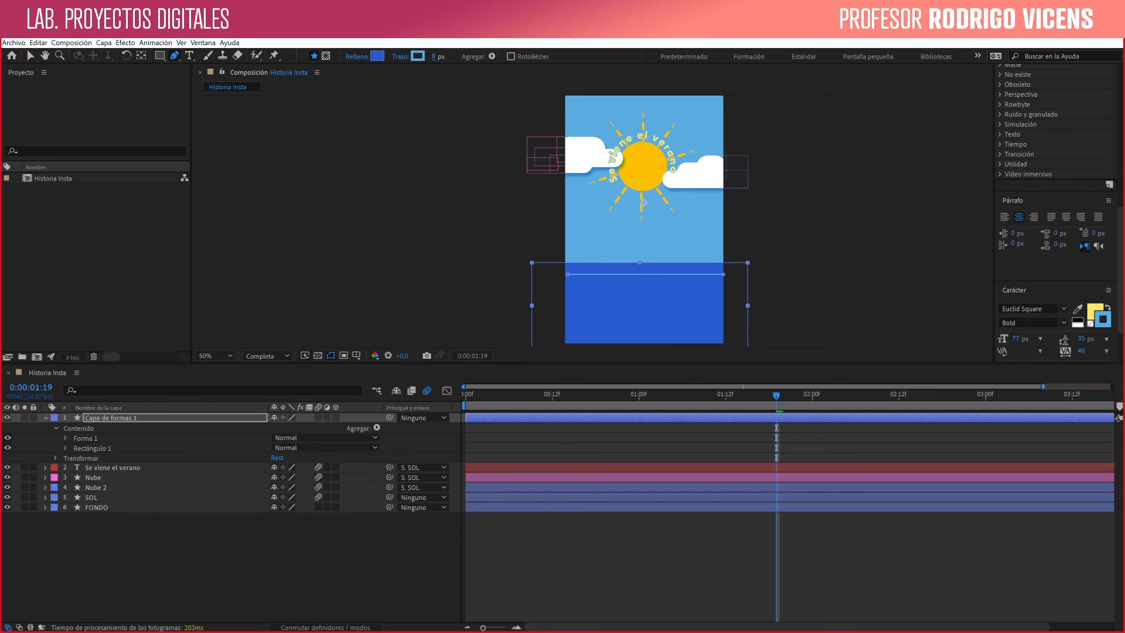
- Add Trazados ondulados to the line's Forma 1 group and deselect the layer
click(377, 428)
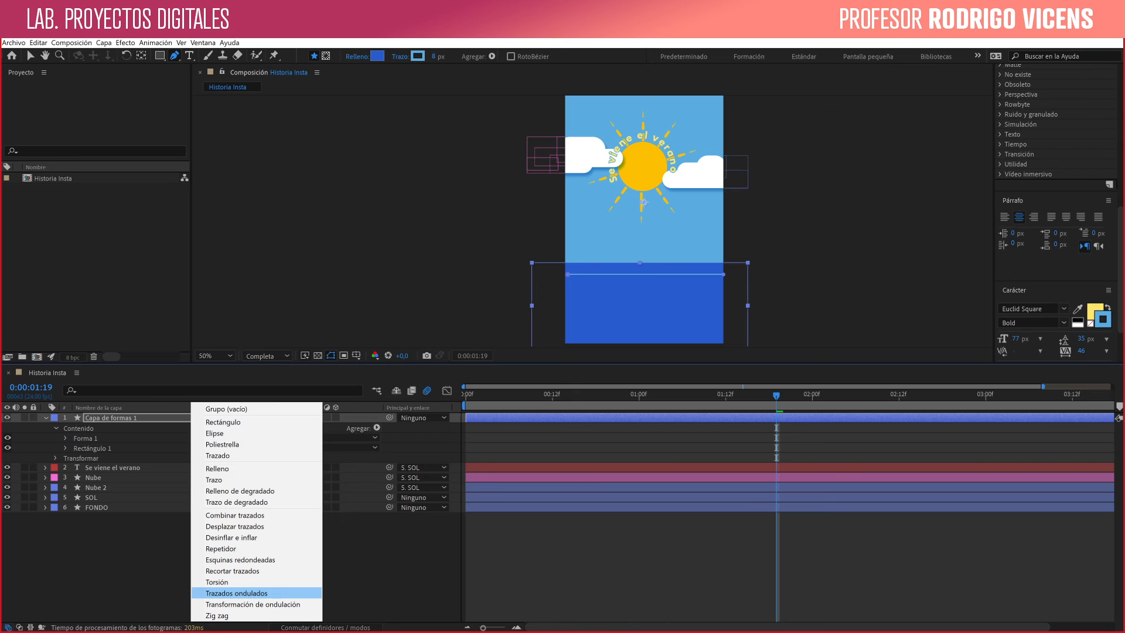
click(236, 593)
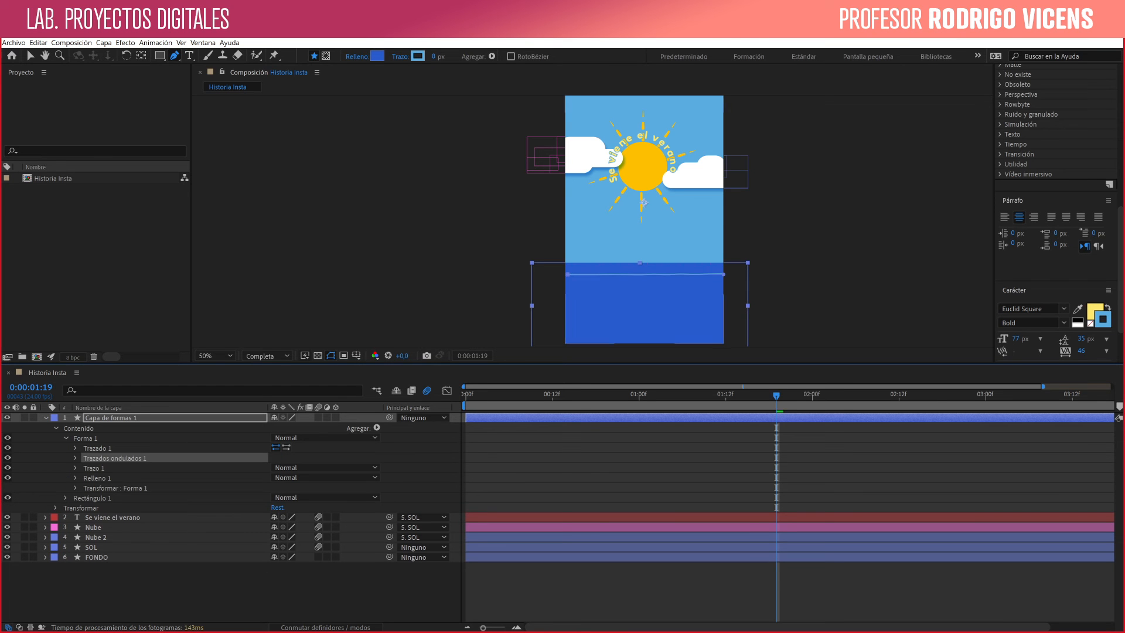
key(F2)
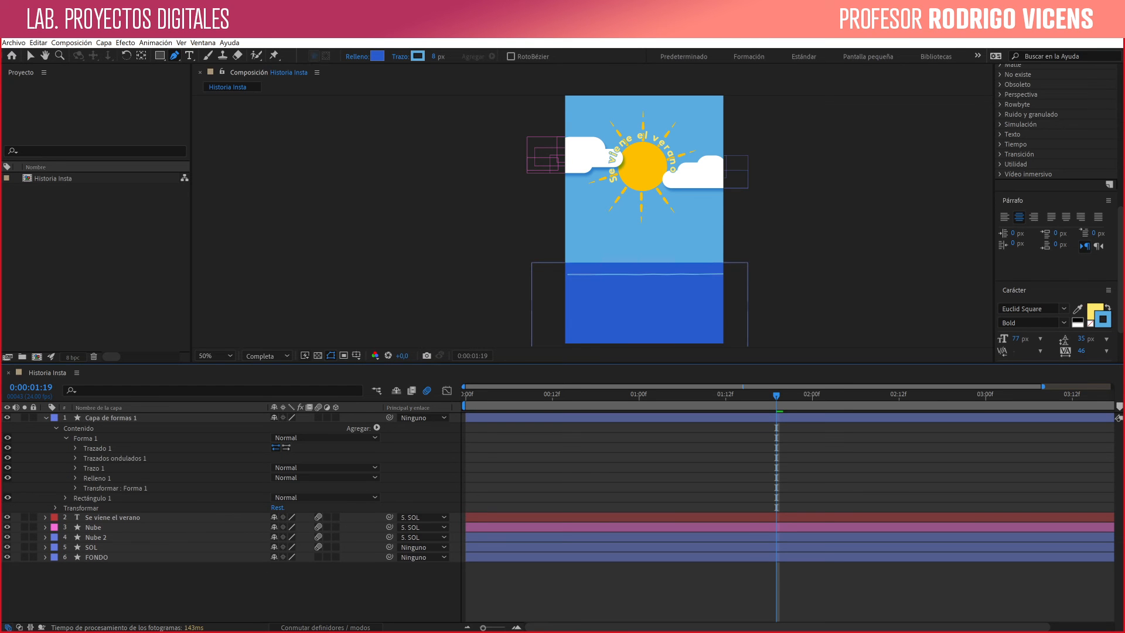
- Preview the wavy line's motion from 0:00:00:00 at 100% magnification
key(Home)
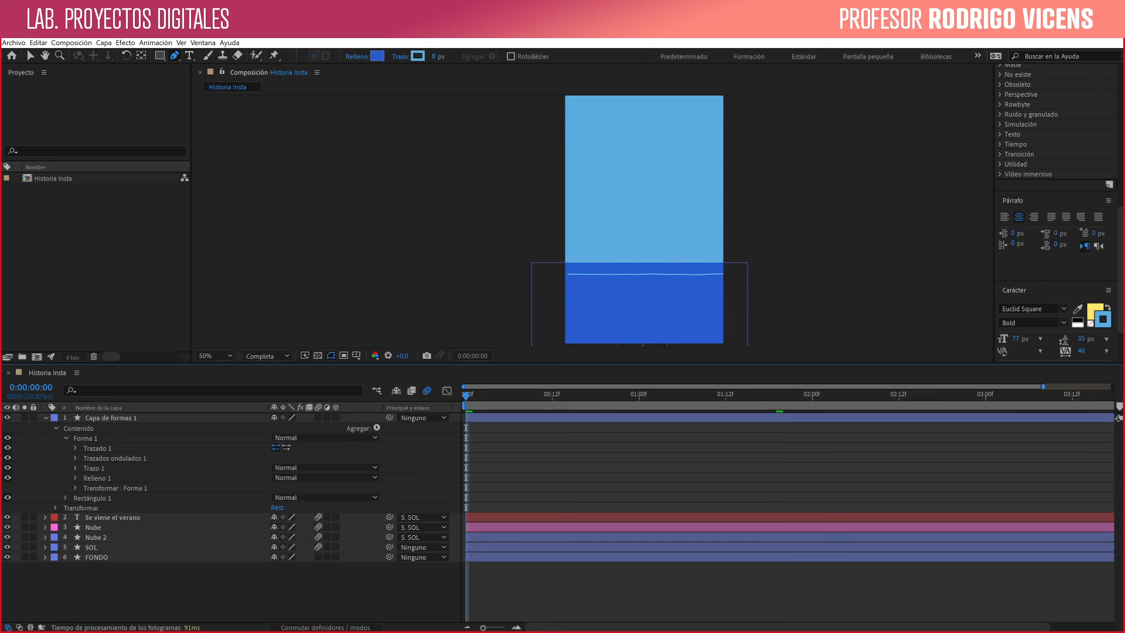
key(z)
click(663, 270)
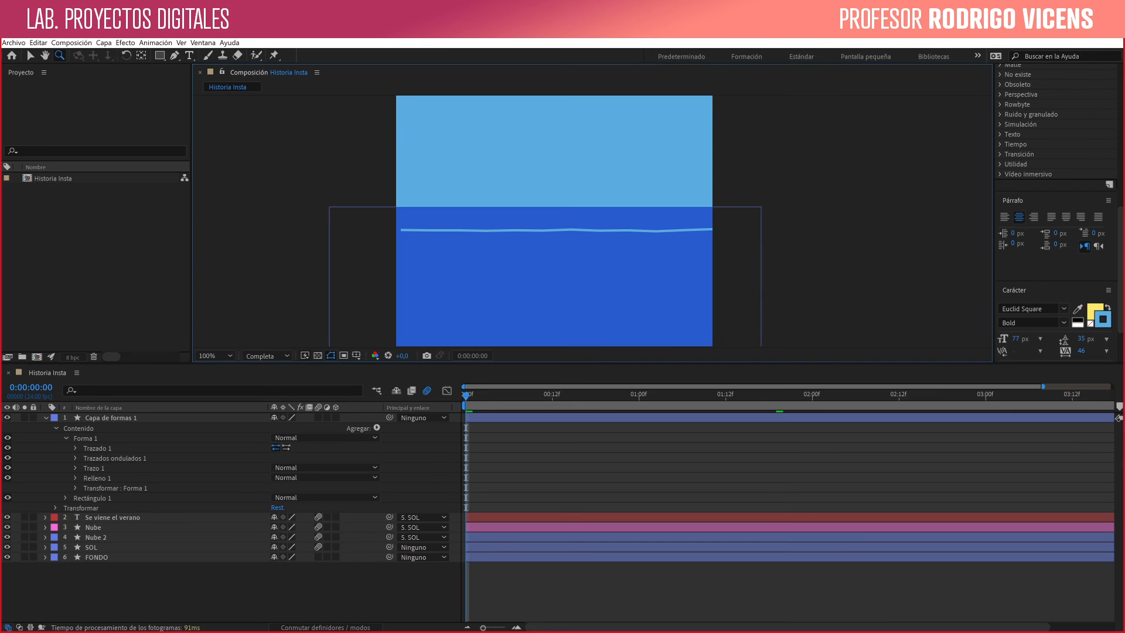
key(space)
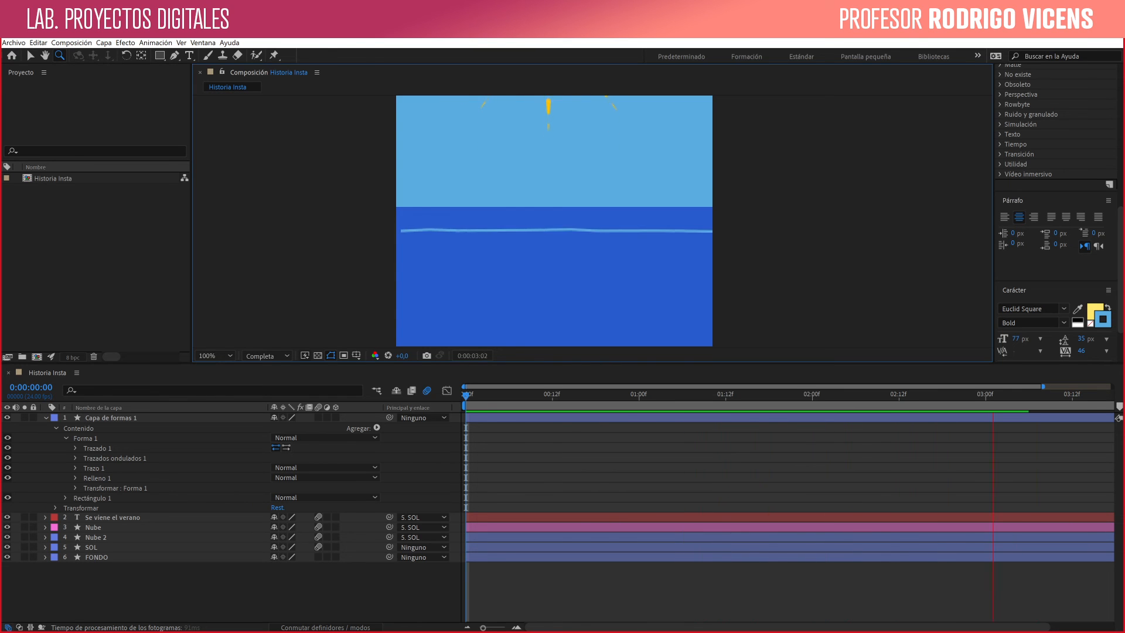
key(space)
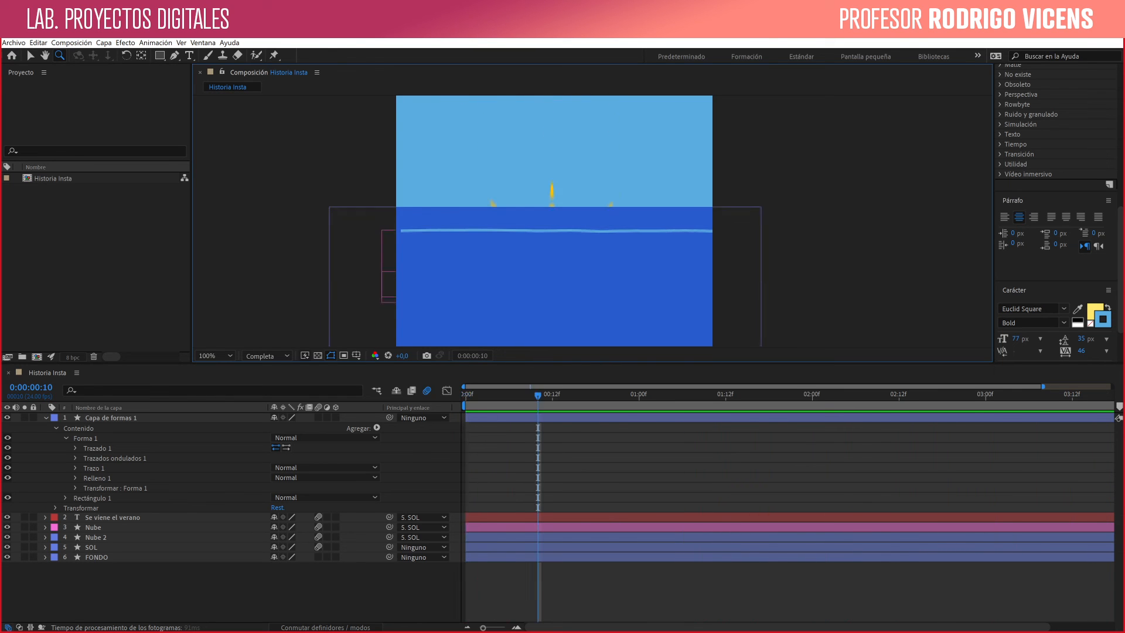
- Extend the starting point of the line's Trazado 1 beyond the composition's left edge
click(112, 417)
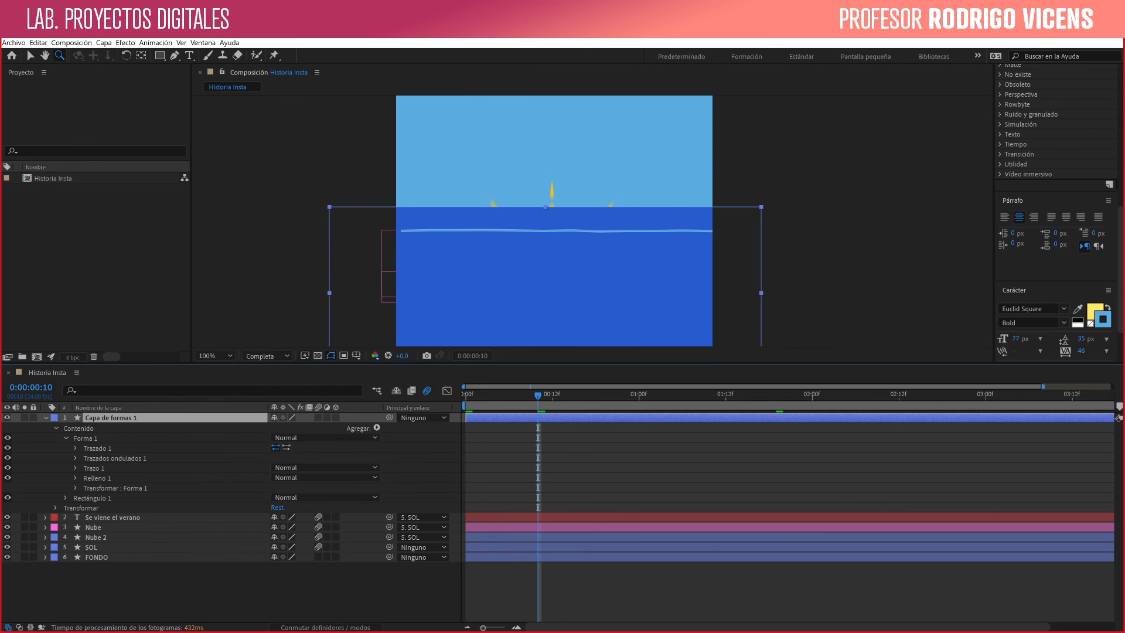
click(98, 448)
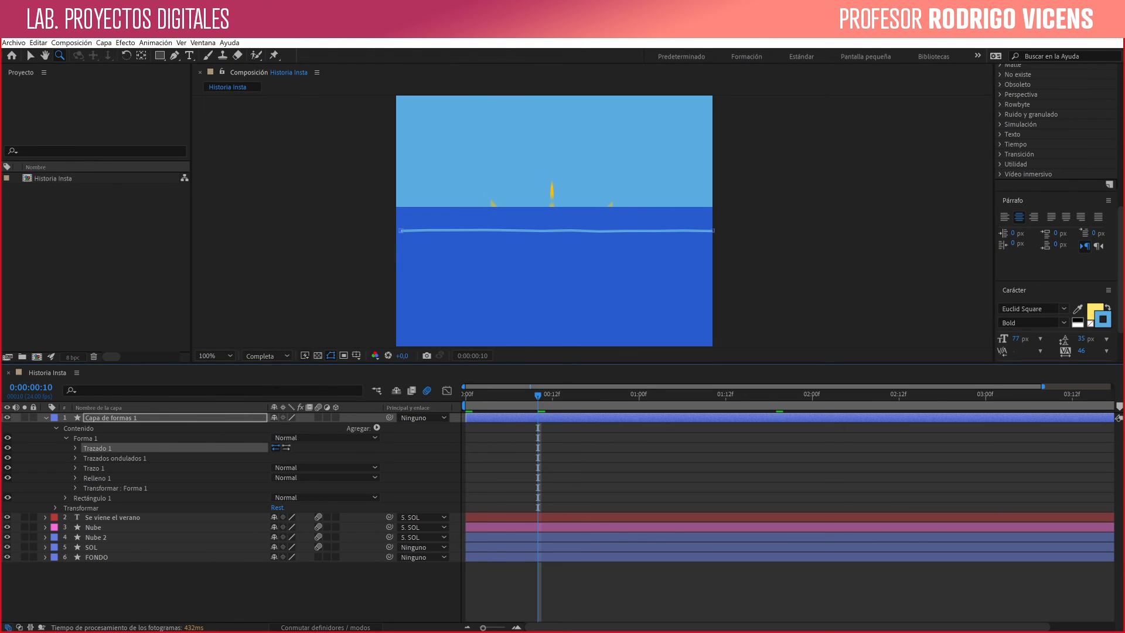
key(v)
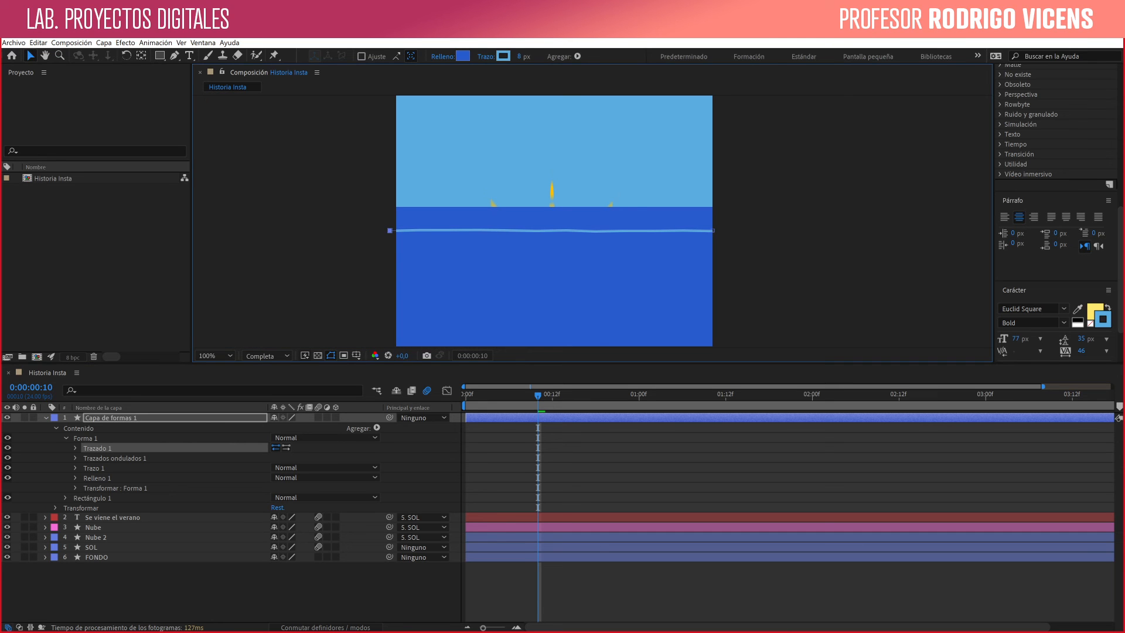
- Set the line's Trazados ondulados 1 to Tamaño 82, Detalle 30 and Puntos Suave
click(377, 428)
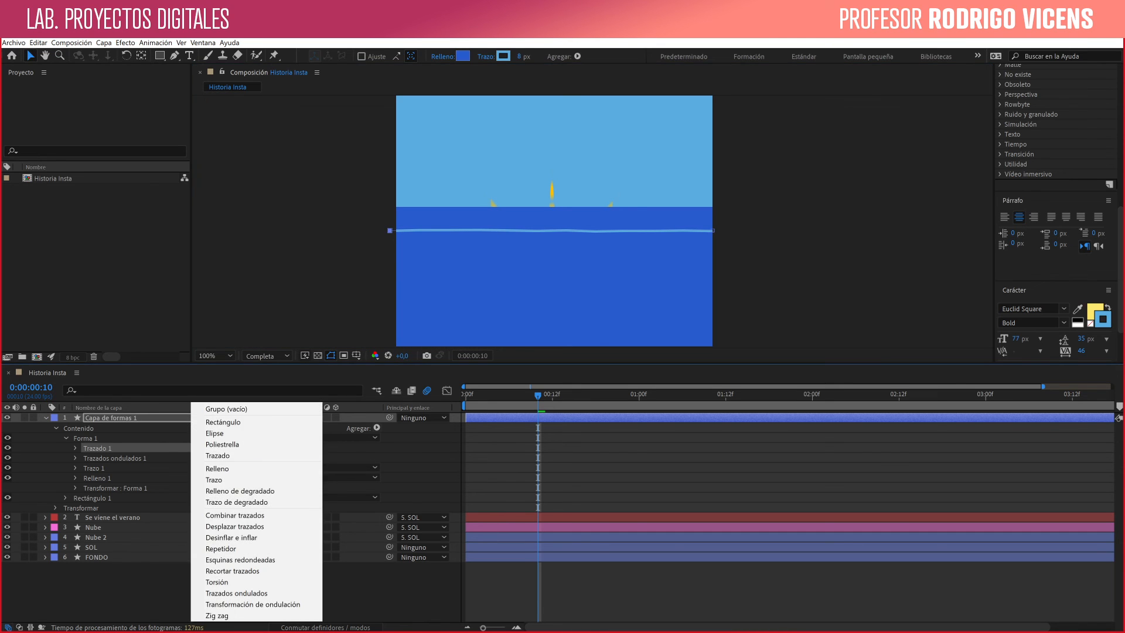
key(Escape)
click(95, 468)
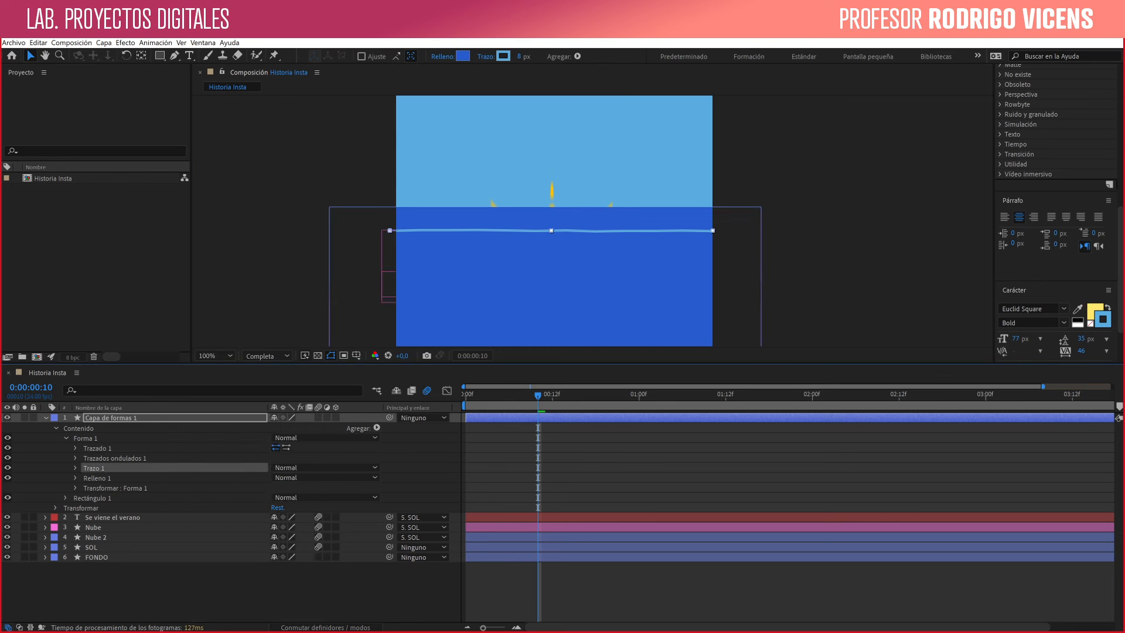
click(75, 458)
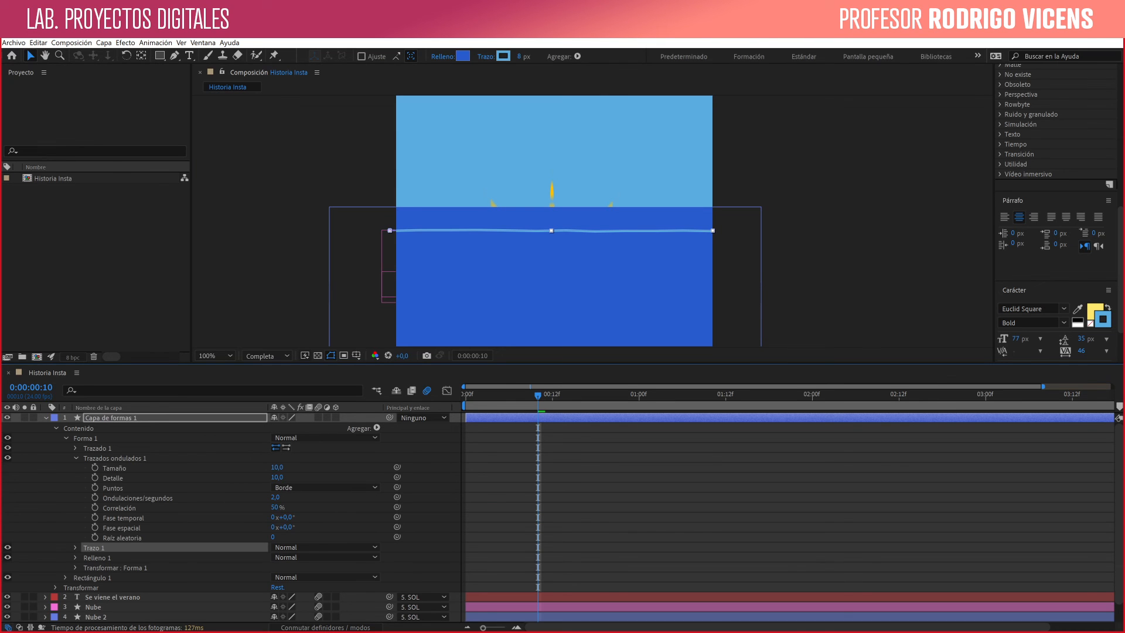
mouse_move(276, 468)
mouse_down()
mouse_move(318, 467)
mouse_move(289, 477)
mouse_up()
click(284, 487)
click(282, 509)
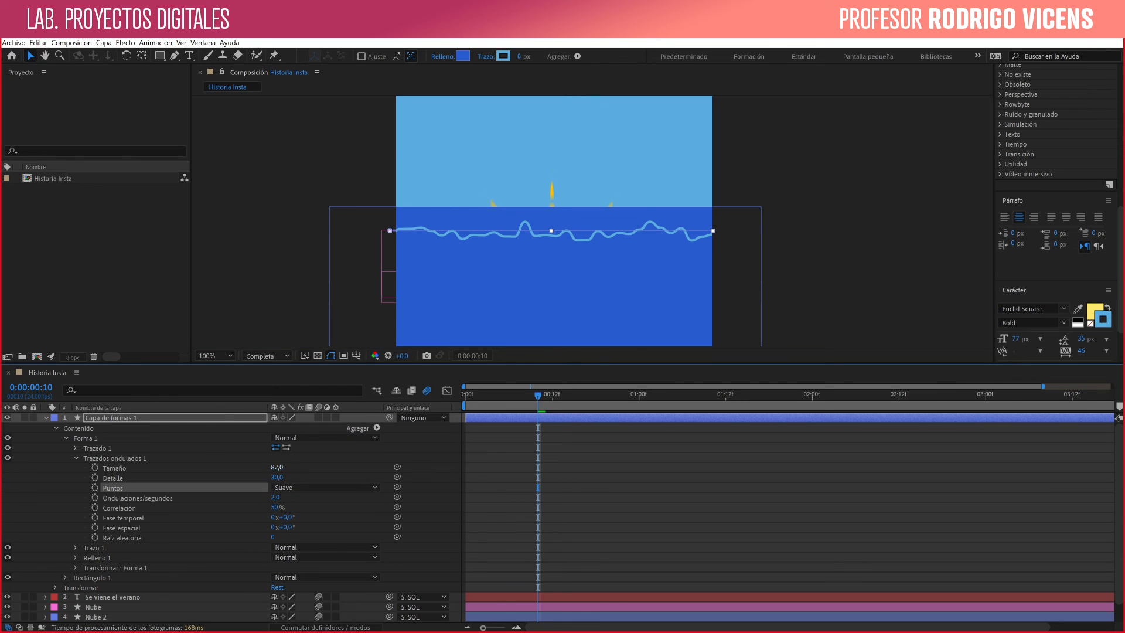
- Reduce the Trazados ondulados Tamaño to 12 and increase Detalle to 35
drag(275, 467, 274, 467)
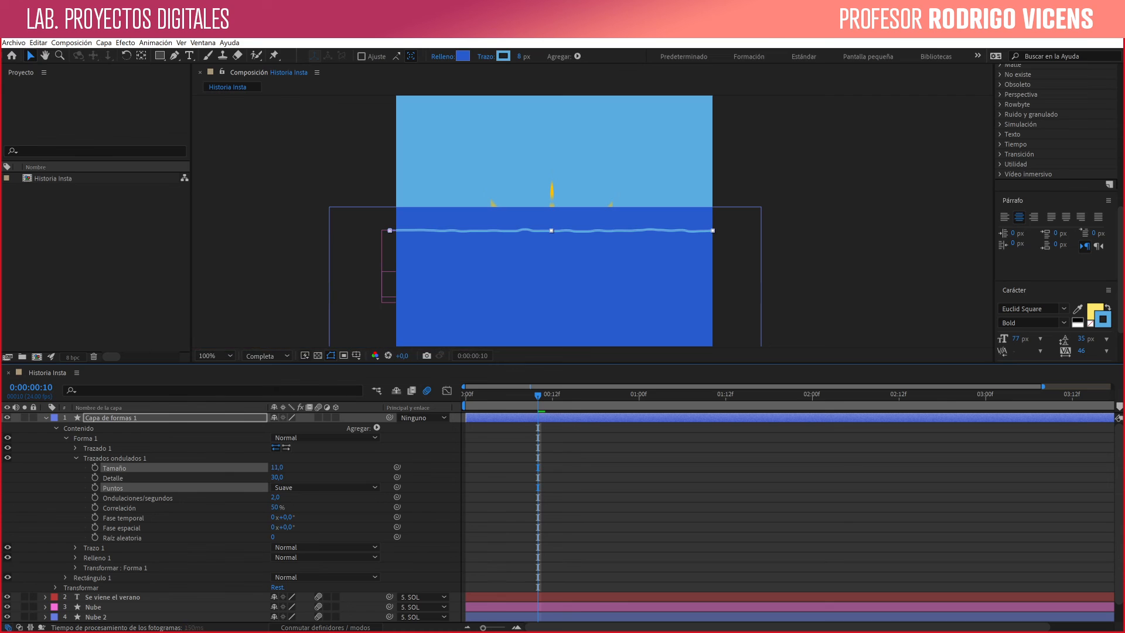
click(115, 468)
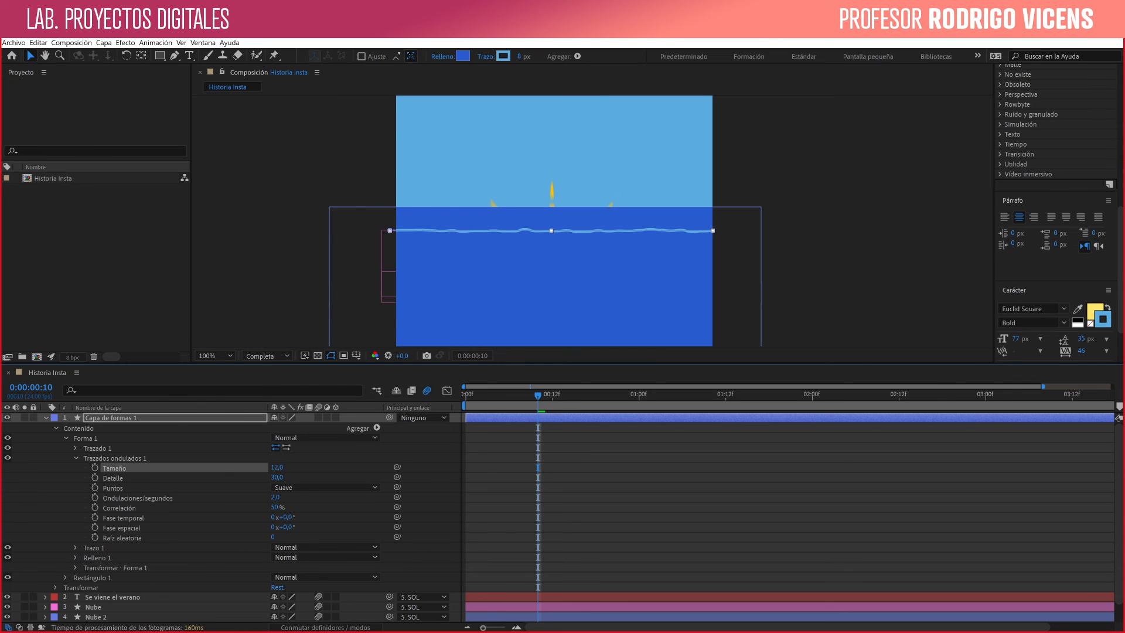
drag(277, 478, 279, 478)
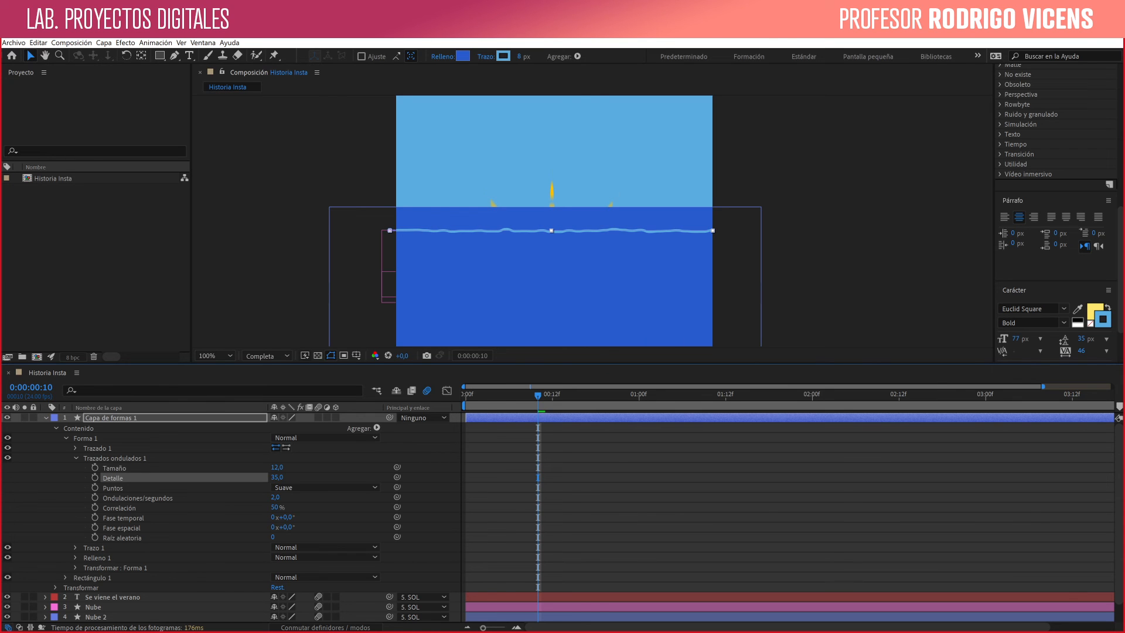
- Add a Repetidor to the wavy line's Forma 1 and expand its transform properties
click(377, 428)
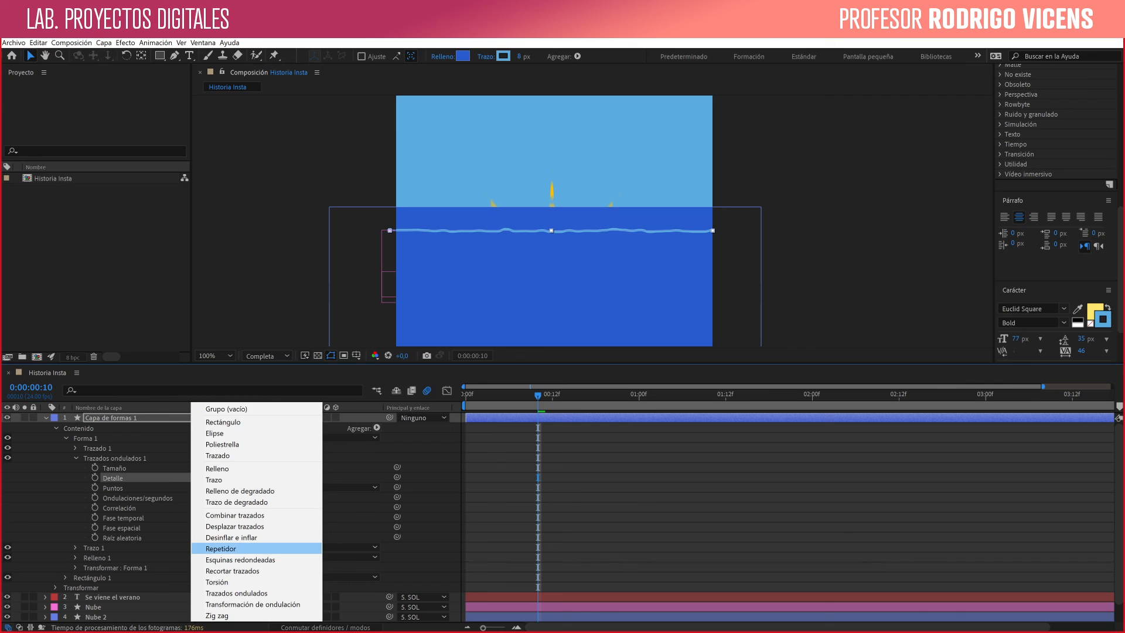
click(221, 549)
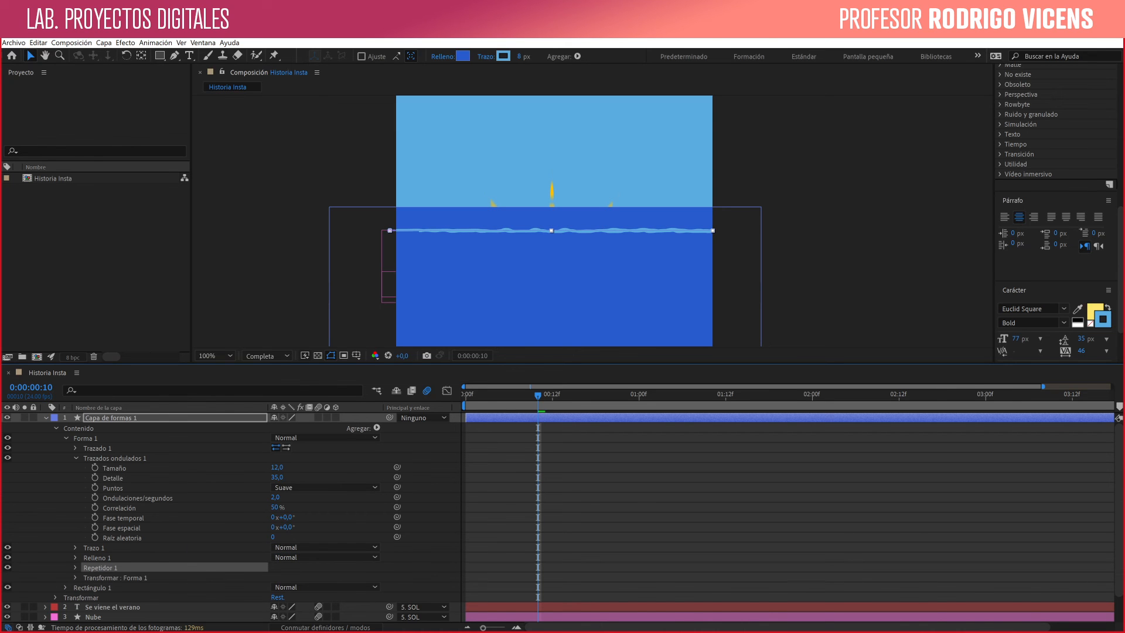
click(76, 567)
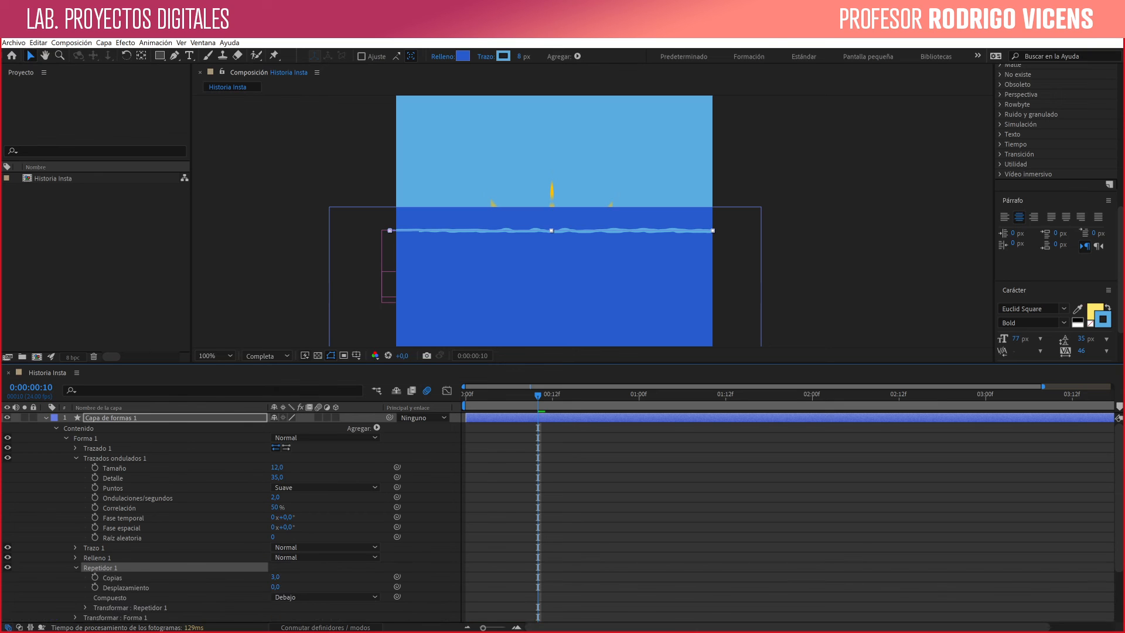
scroll(235, 516, down, 1)
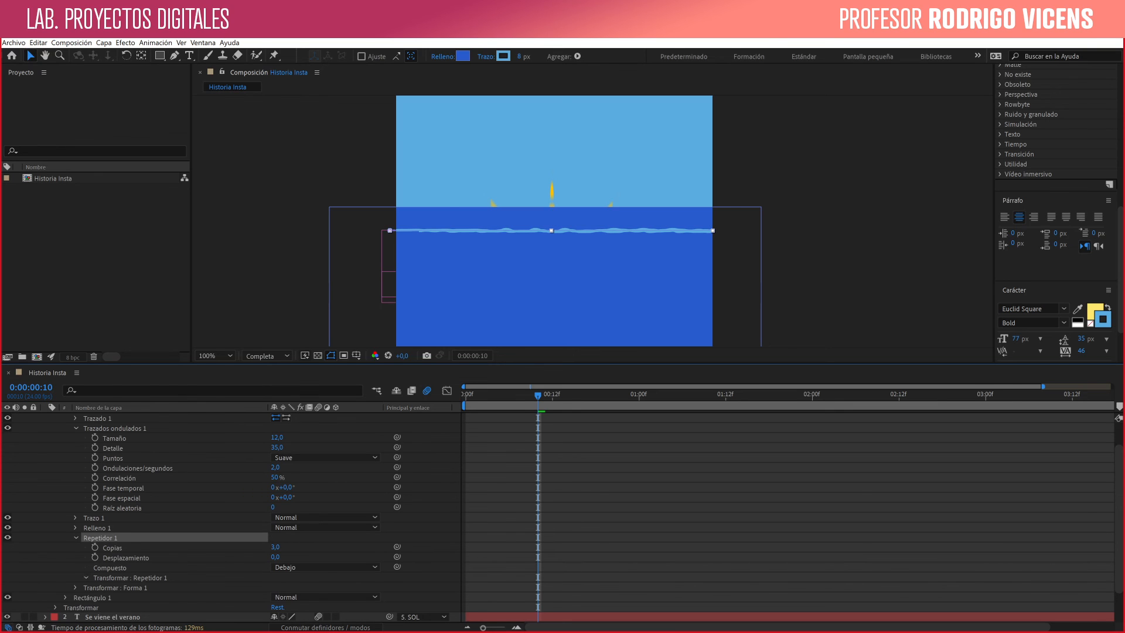
click(86, 578)
scroll(235, 516, down, 1)
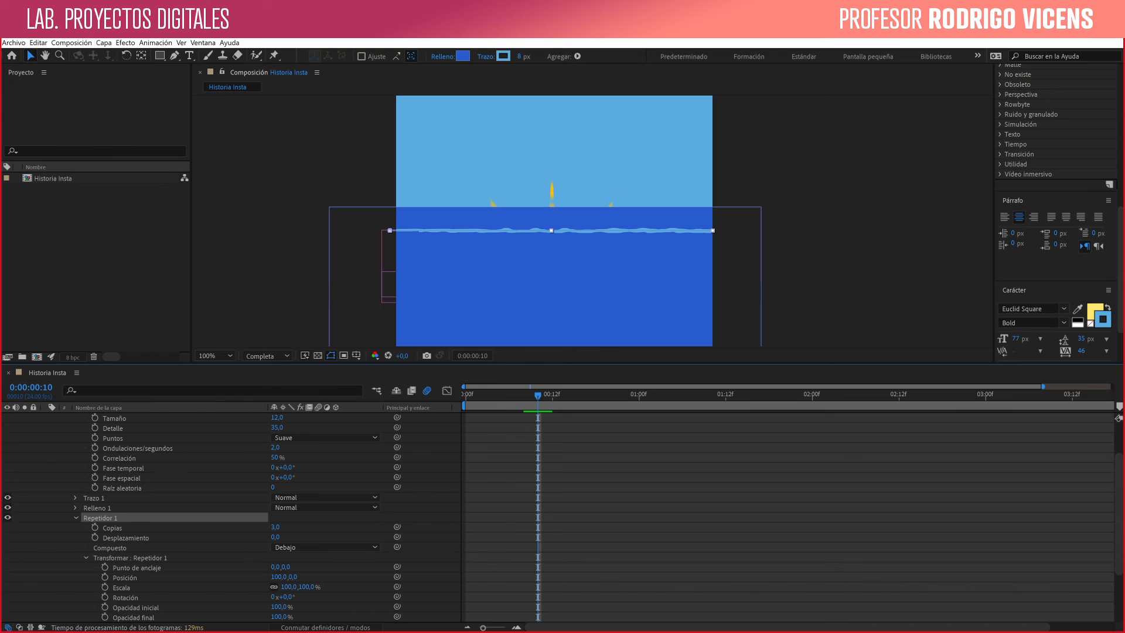
- Set the Repetidor's Posición to 0, 58 so the copies stack vertically below the first line
click(290, 587)
key(Escape)
click(280, 577)
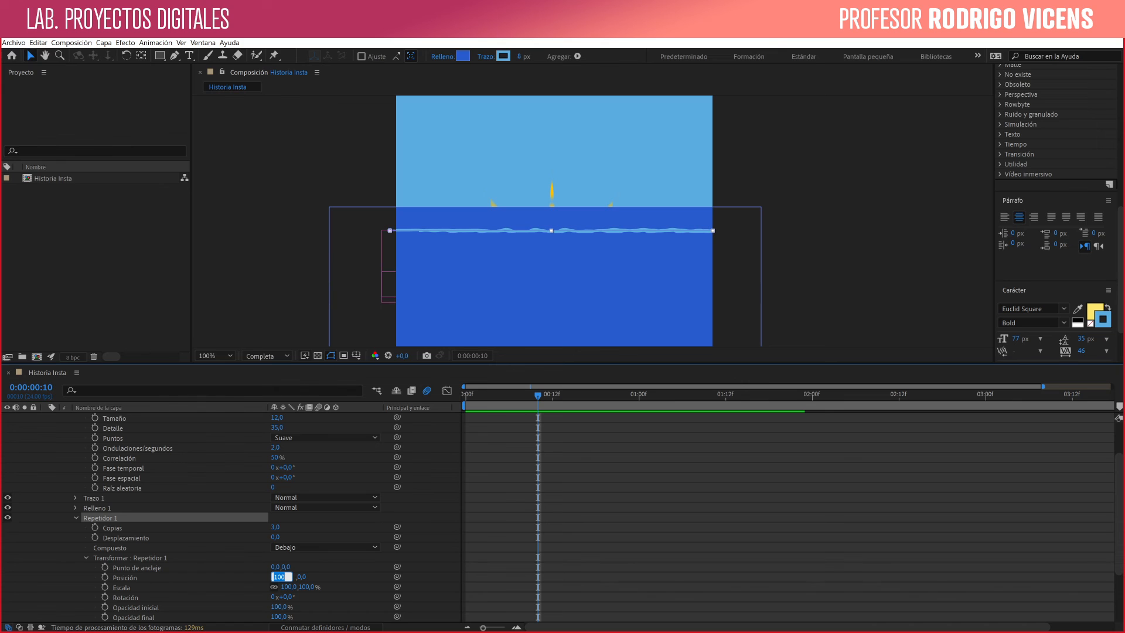
text(0)
key(Return)
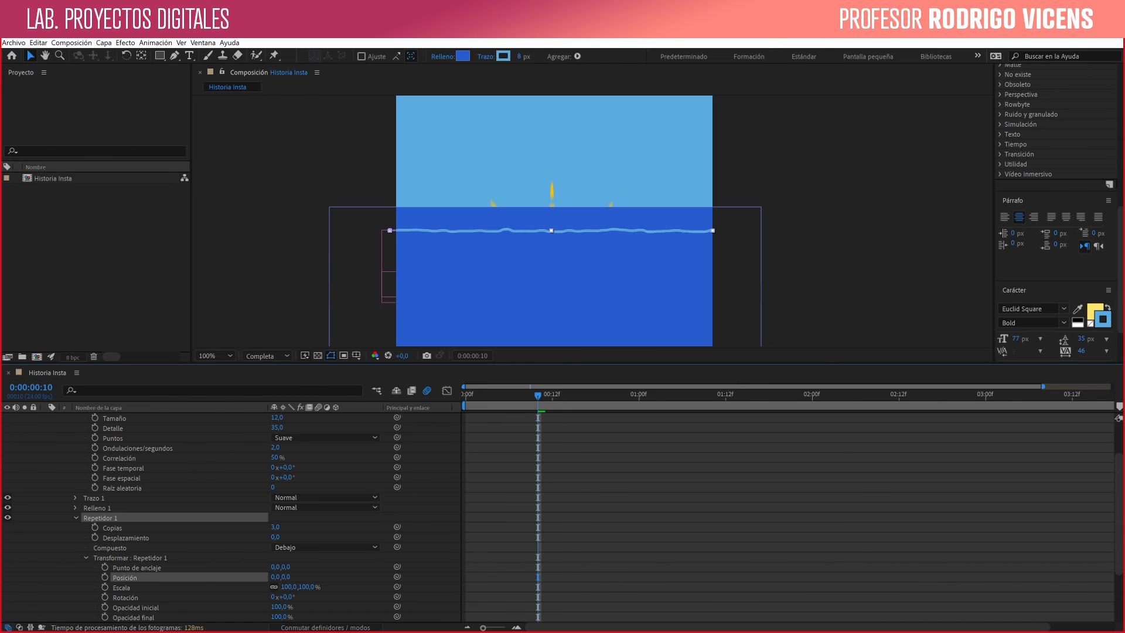
drag(285, 577, 320, 577)
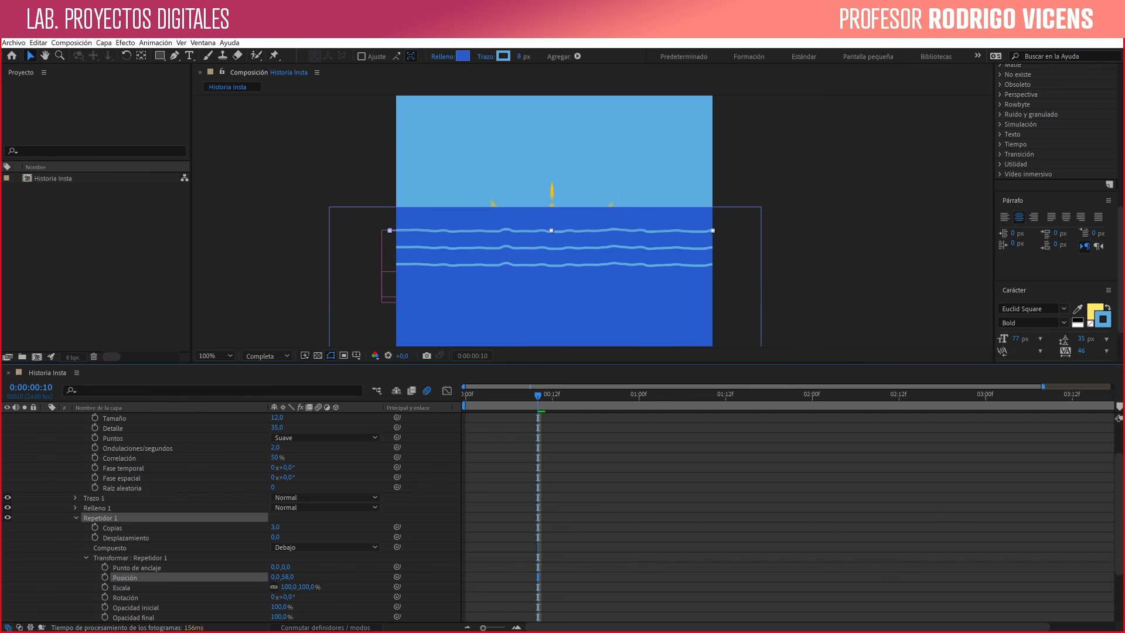
- Set the Repetidor to Escala 118%, Posición 0, -54 and Copias 14, and raise the line to the sea's upper edge
scroll(229, 516, down, 1)
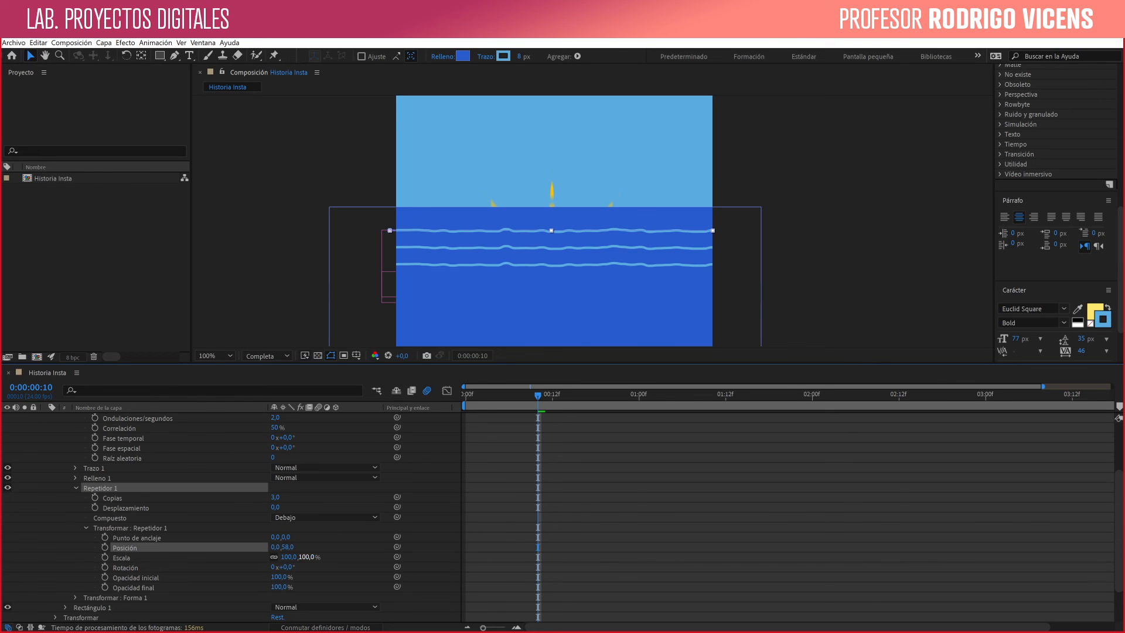
drag(289, 557, 300, 557)
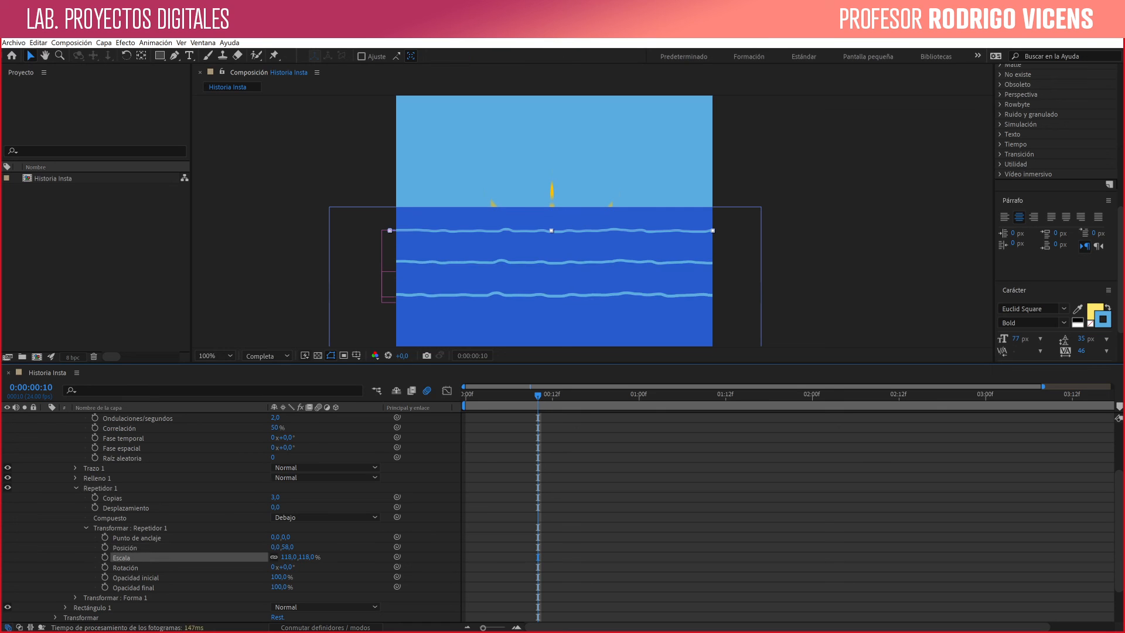
drag(288, 546, 240, 547)
drag(275, 497, 283, 497)
drag(527, 231, 527, 212)
click(615, 498)
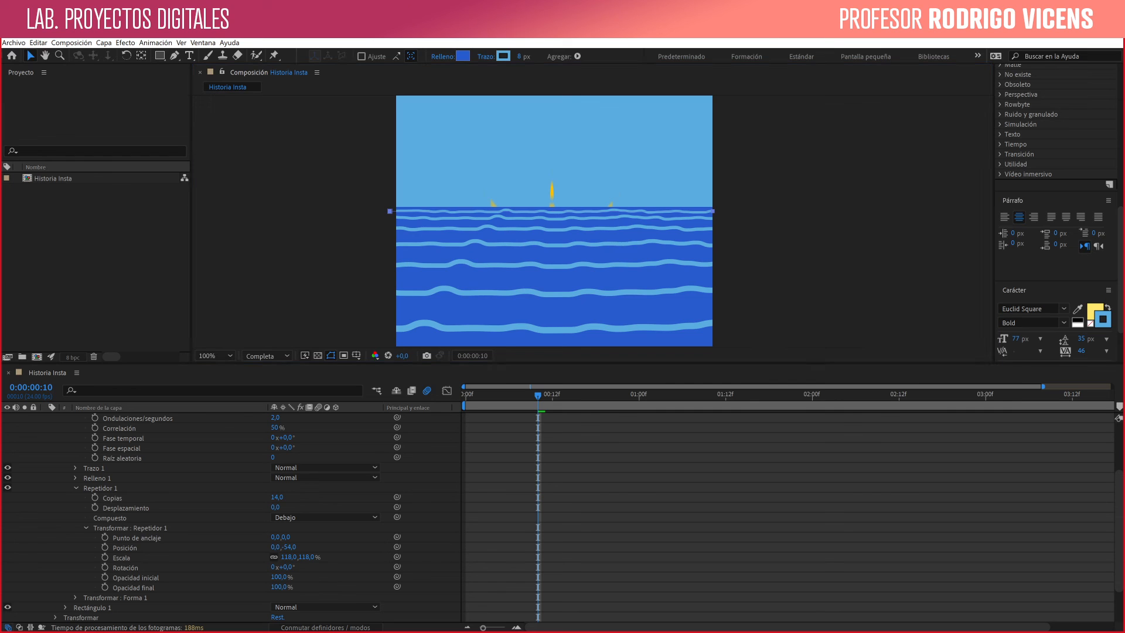
- Preview the repeated waves from 0:00:00:00 at 50% magnification
scroll(634, 174, down, 1)
key(z)
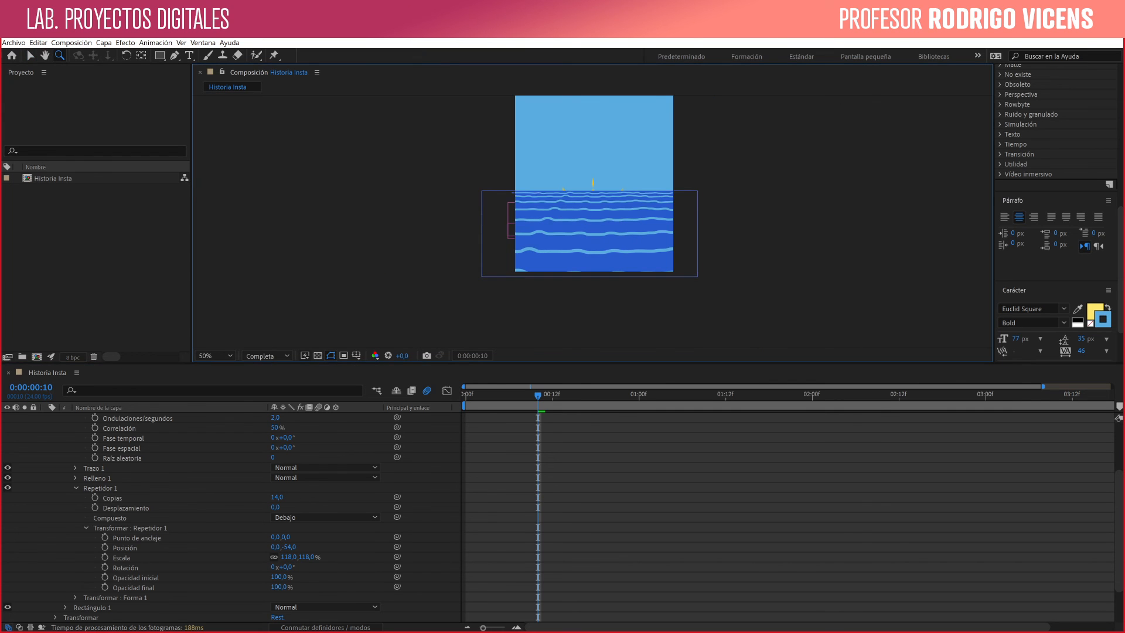
drag(538, 396, 465, 396)
key(space)
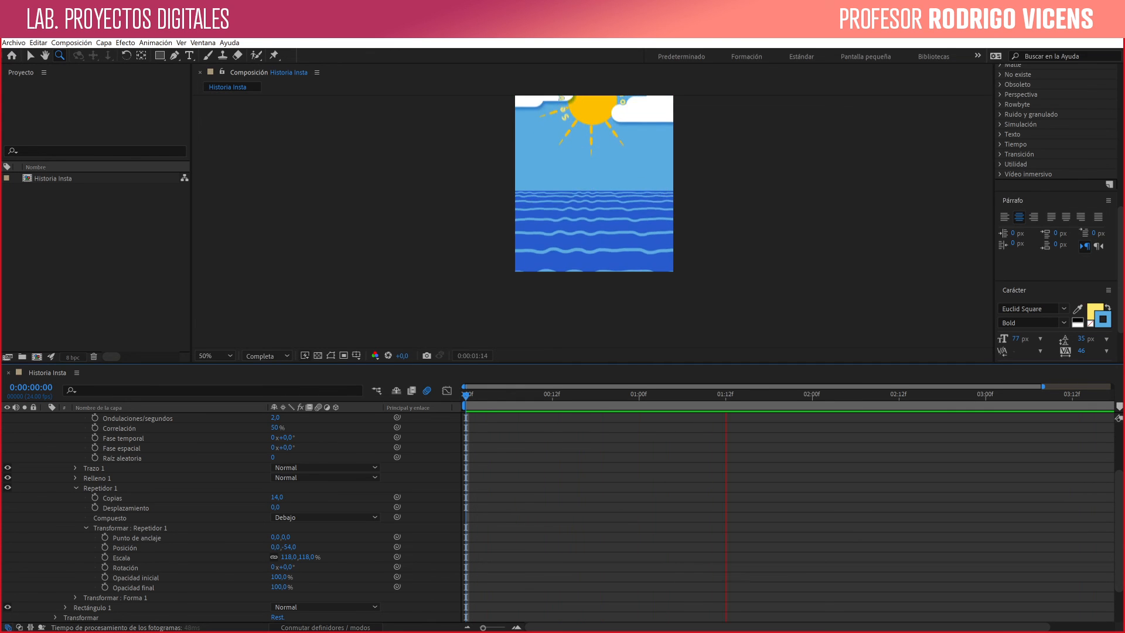
- Try 34 Ondulaciones/segundos on Trazados ondulados 1, and settle on 1
scroll(274, 547, up, 3)
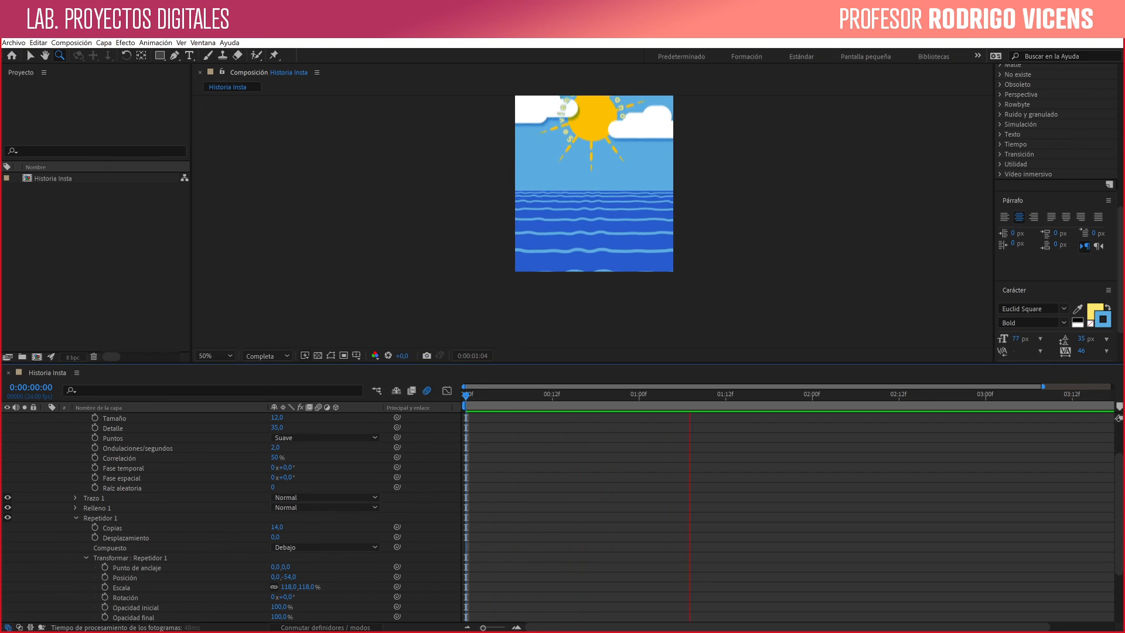
scroll(274, 546, up, 3)
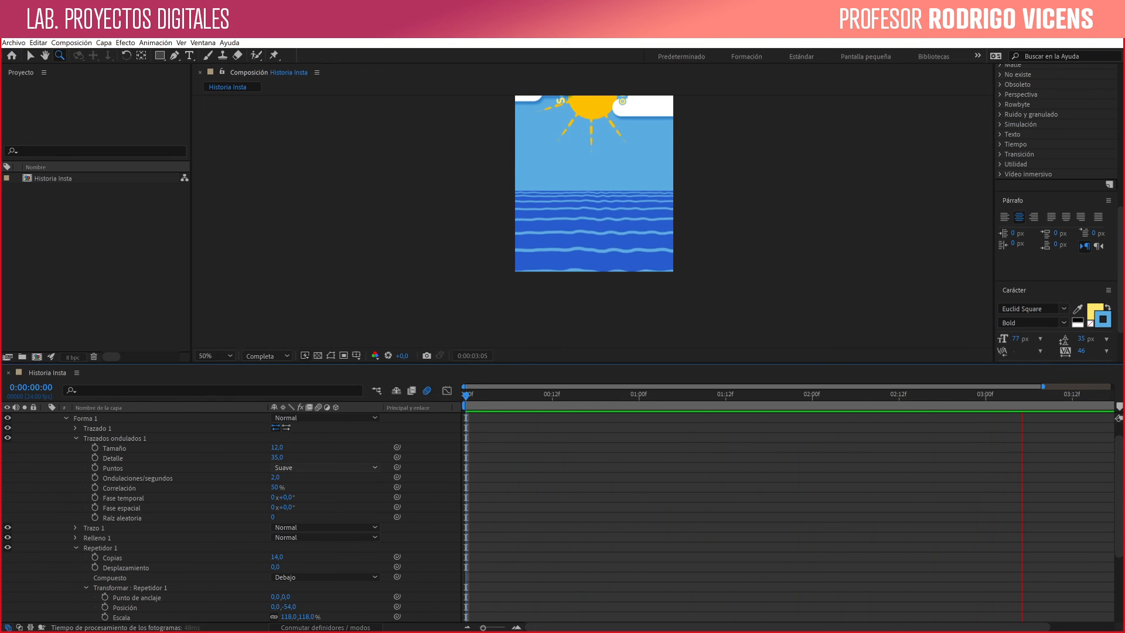
drag(275, 477, 294, 477)
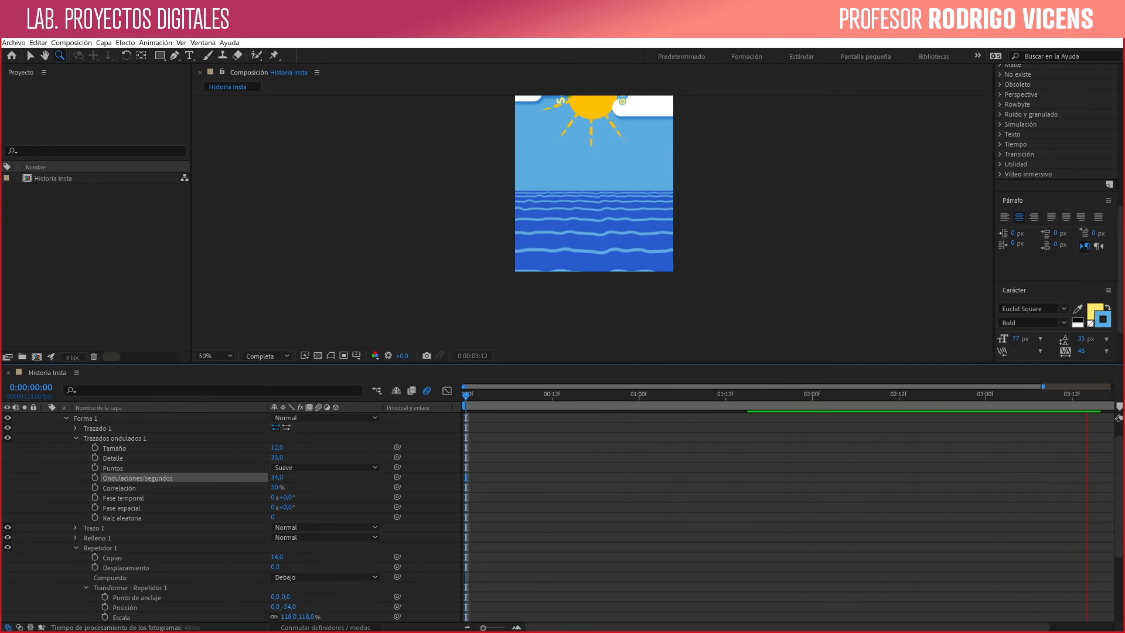
drag(277, 477, 275, 477)
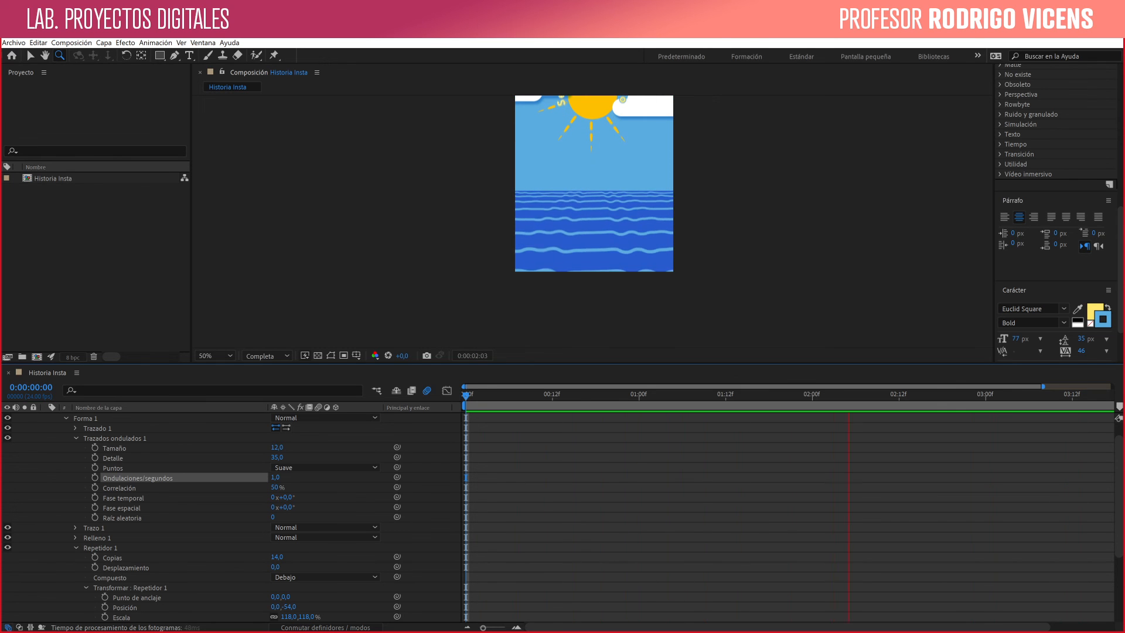
- Set the Repetidor's Posición to -20, -44 and stop the preview
scroll(452, 406, up, 1)
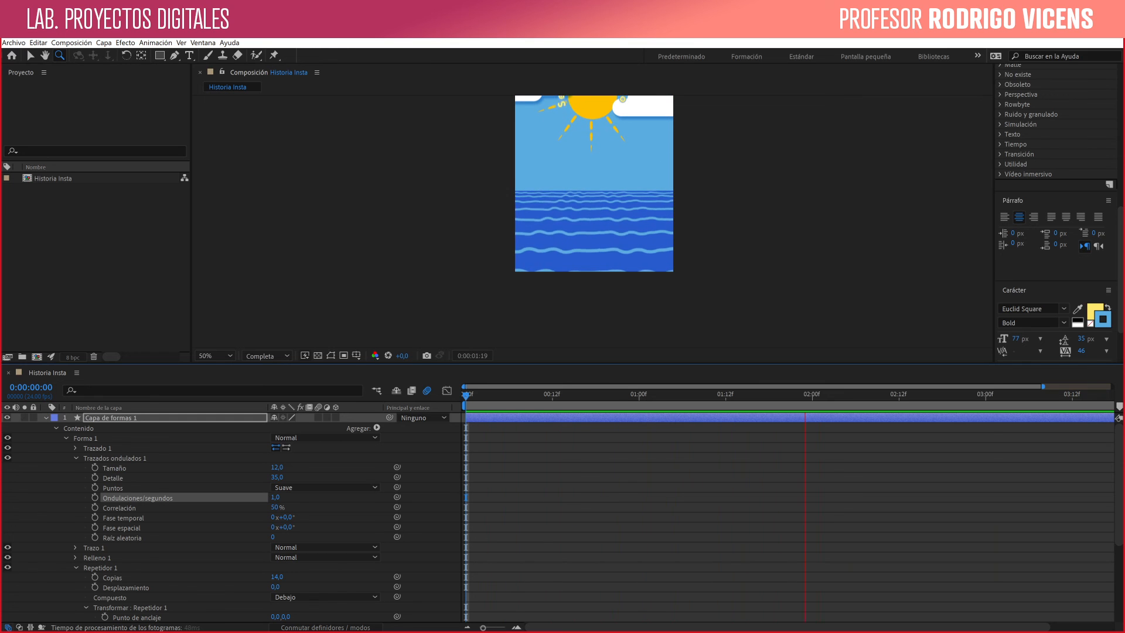
scroll(452, 406, down, 3)
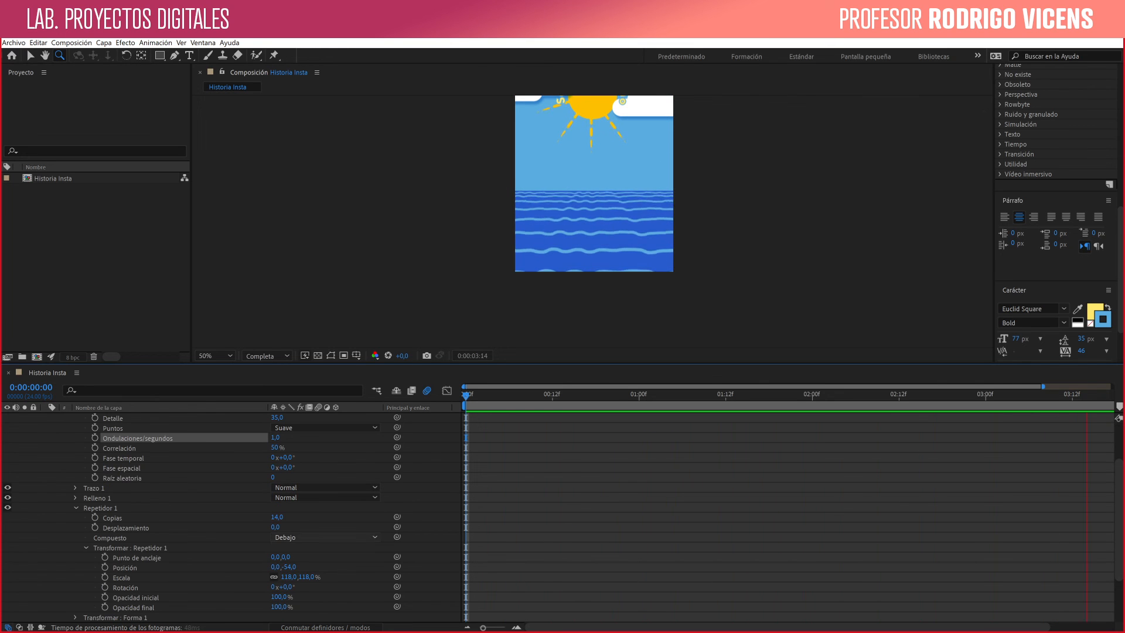
drag(290, 567, 263, 567)
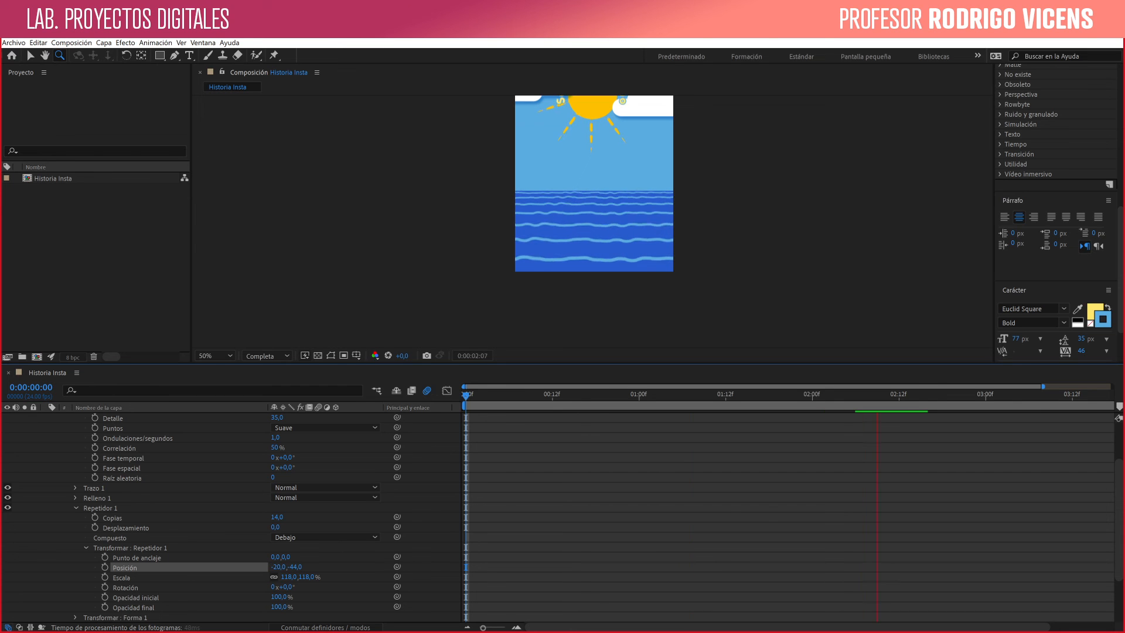
key(space)
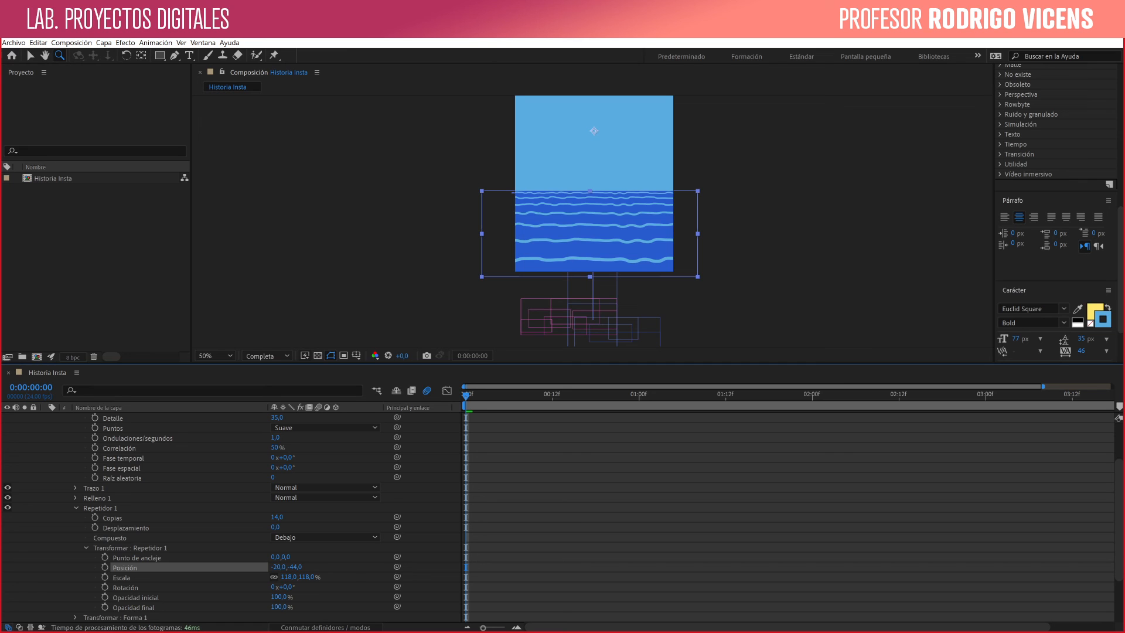
- Keyframe the Repetidor's Posición at 0:00:00:00 and set it to 8, -34 at 0:00:03:21
click(105, 567)
key(End)
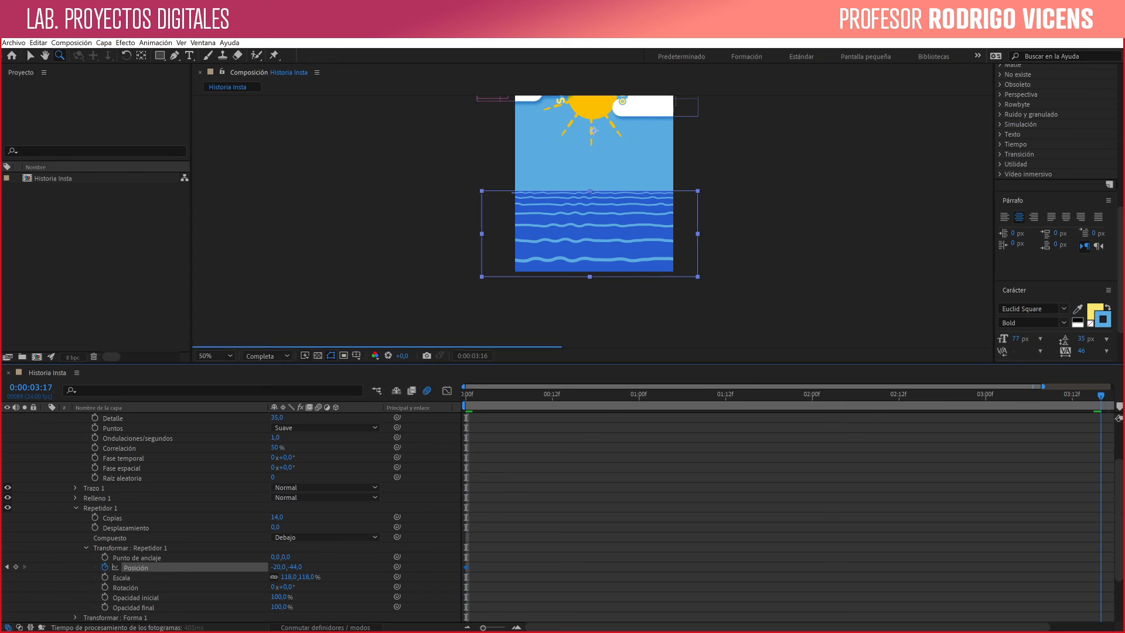
drag(1109, 396, 1108, 396)
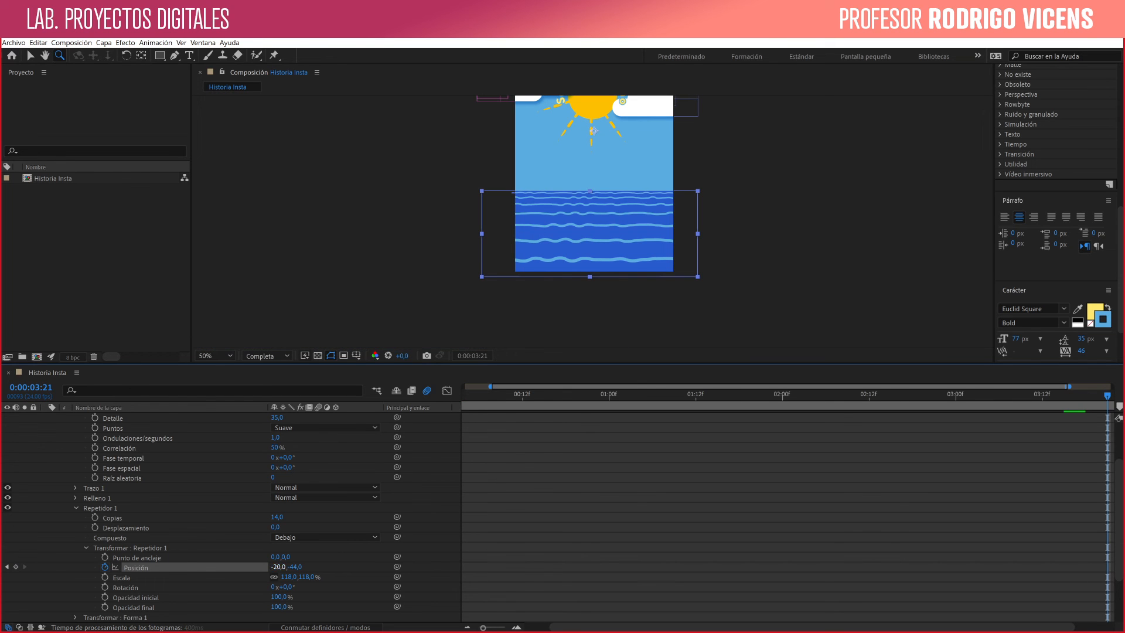
drag(277, 567, 294, 567)
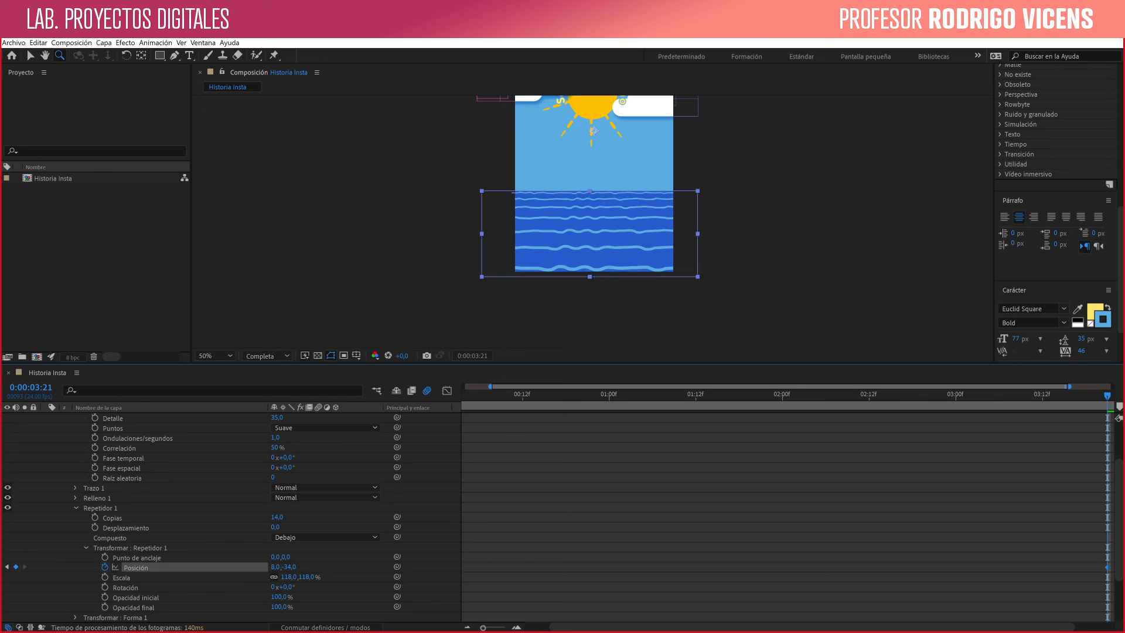
- Preview the whole animation from 0:00:00:00 with the full composition in view
key(h)
drag(593, 132, 593, 193)
key(z)
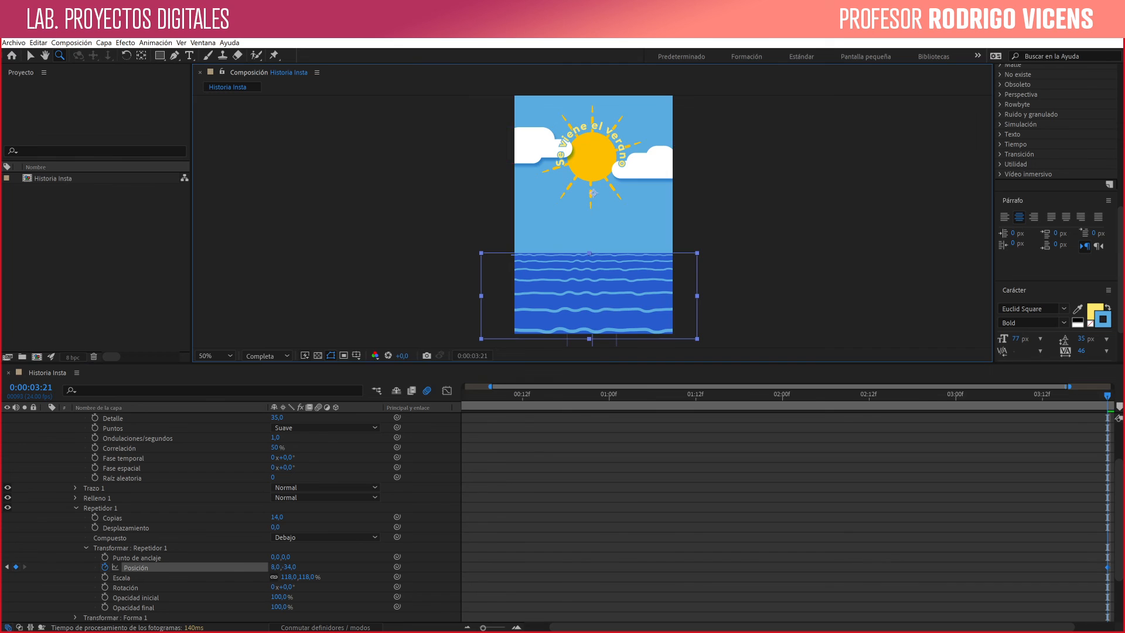
key(Home)
key(space)
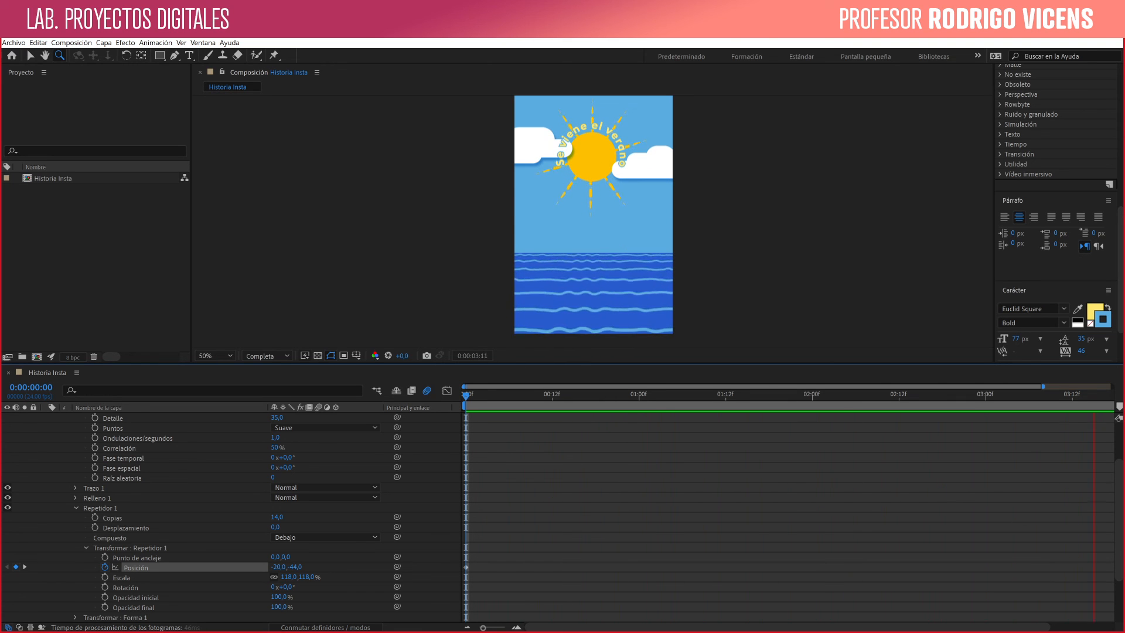
- Move the Repetidor's last Posición keyframe to the end of the composition and preview the animation
key(k)
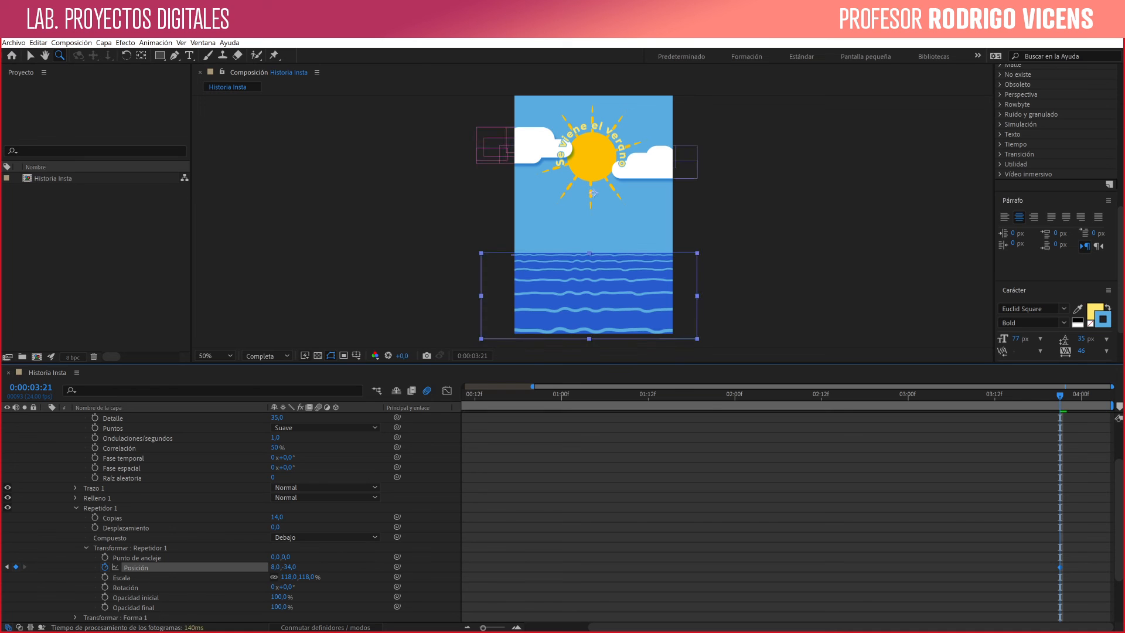
key(space)
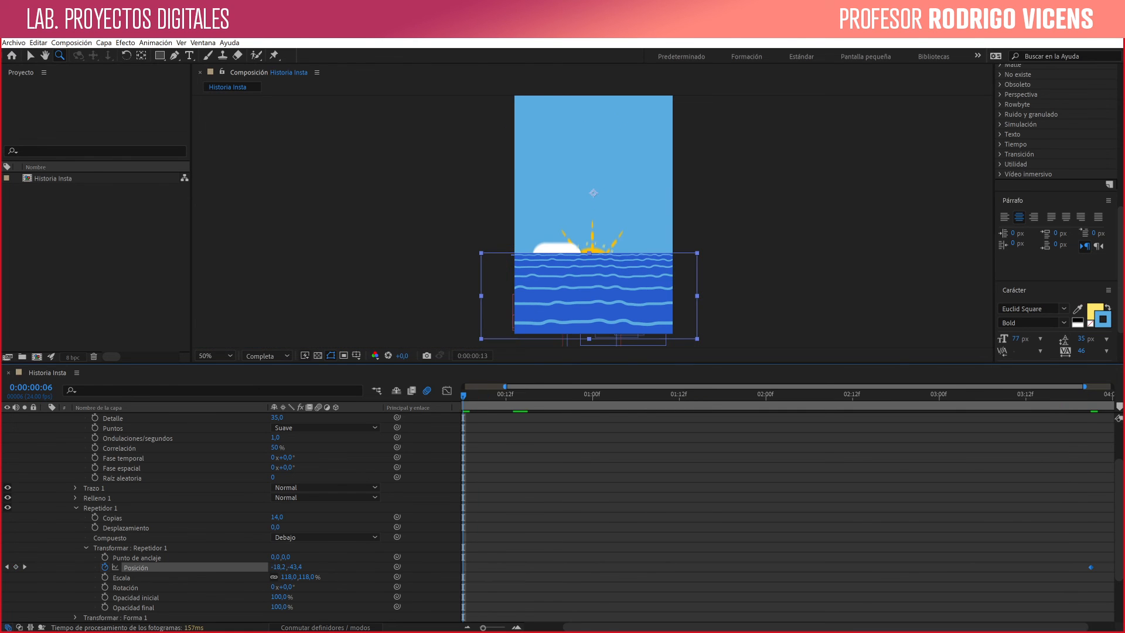
drag(462, 395, 412, 391)
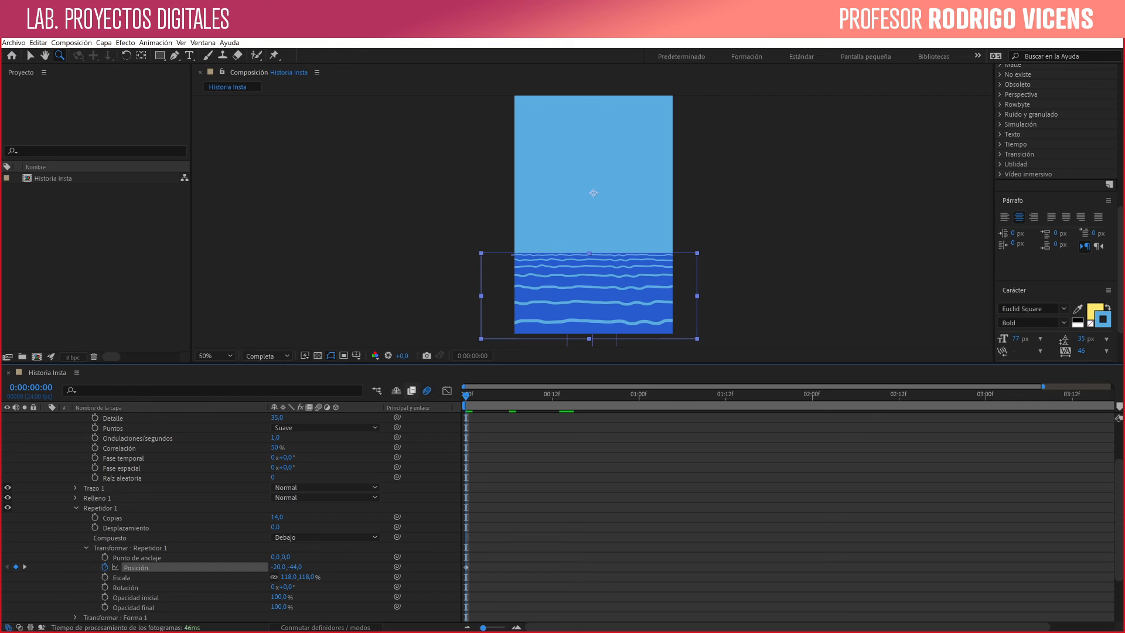
drag(1043, 387, 1112, 387)
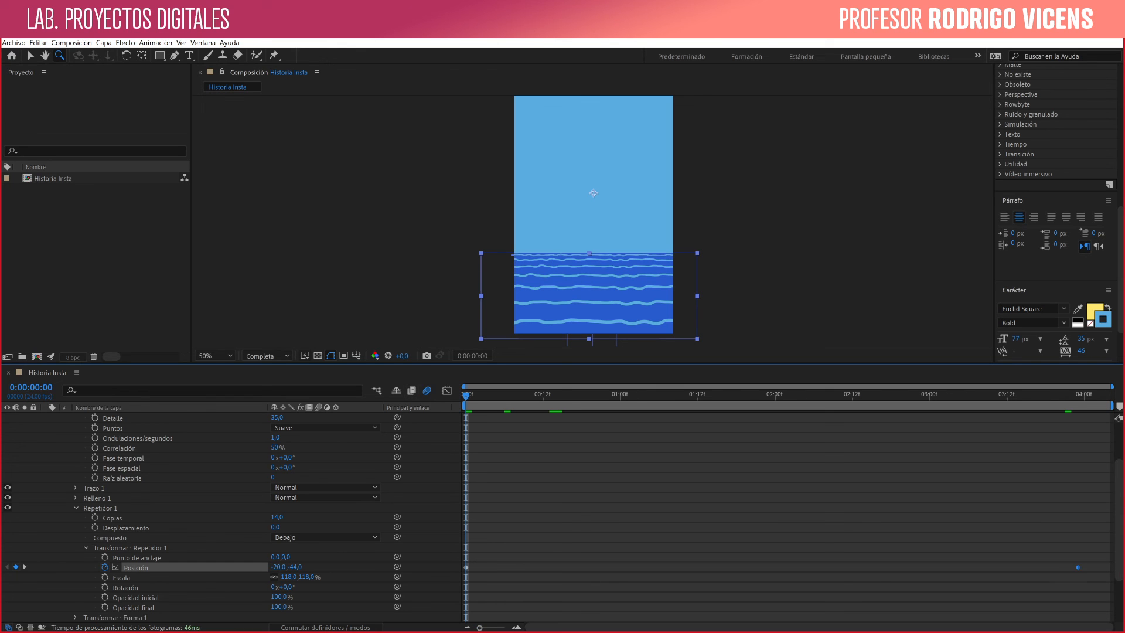
drag(1103, 567, 1110, 568)
key(space)
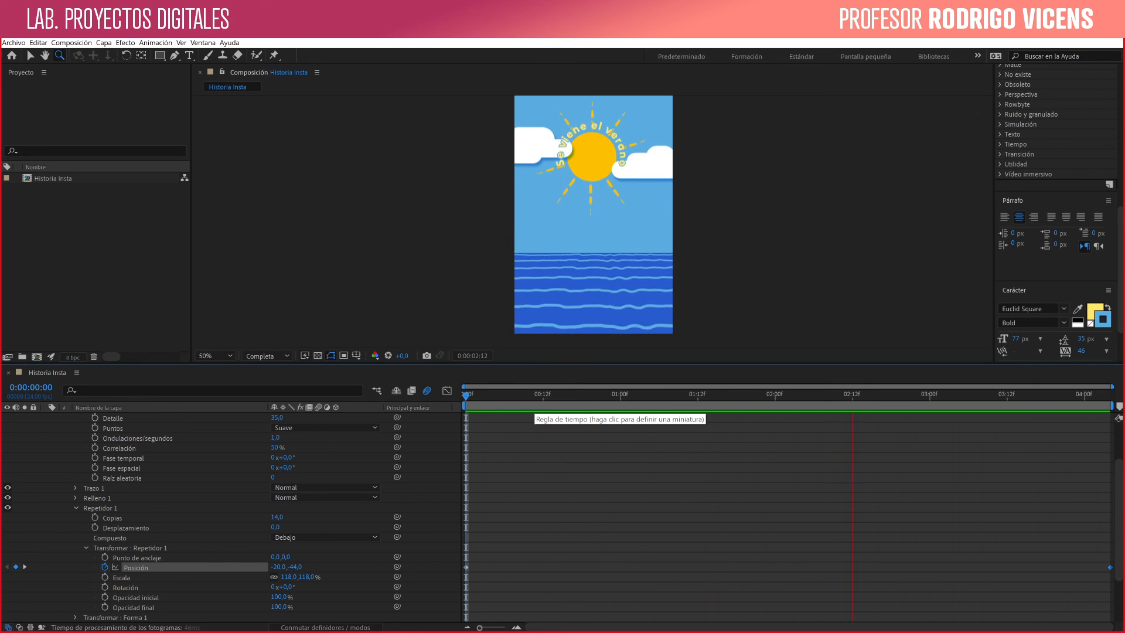
key(space)
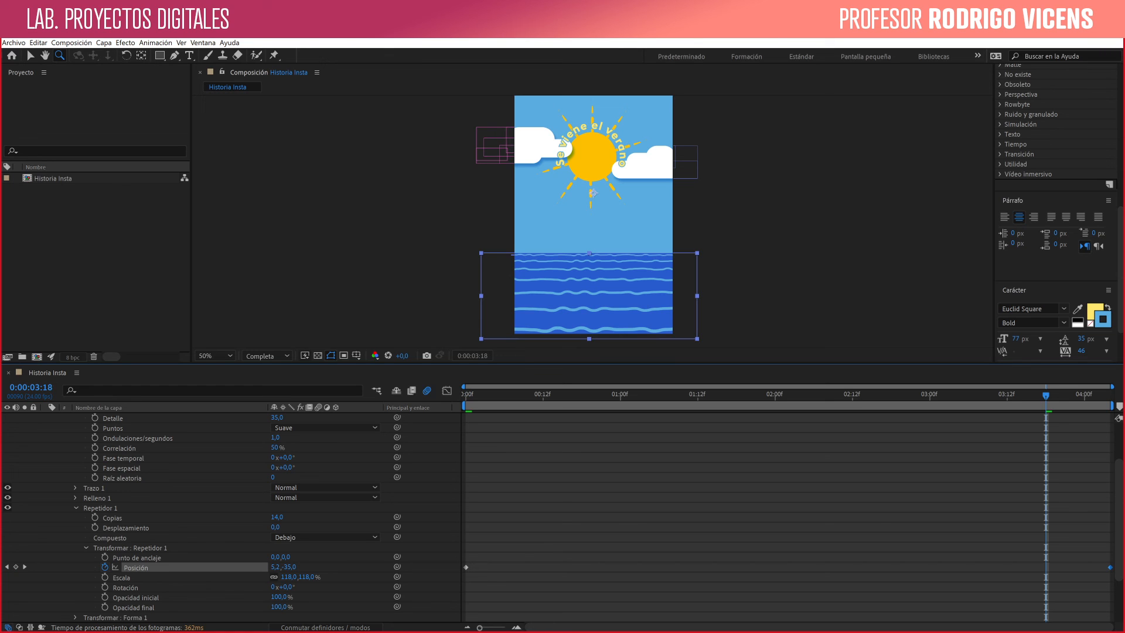
- Add a horizontal text layer reading "RAYITO de SOL" at the lower edge of the sun
key(F2)
click(539, 208)
scroll(595, 222, down, 1)
click(726, 499)
click(189, 55)
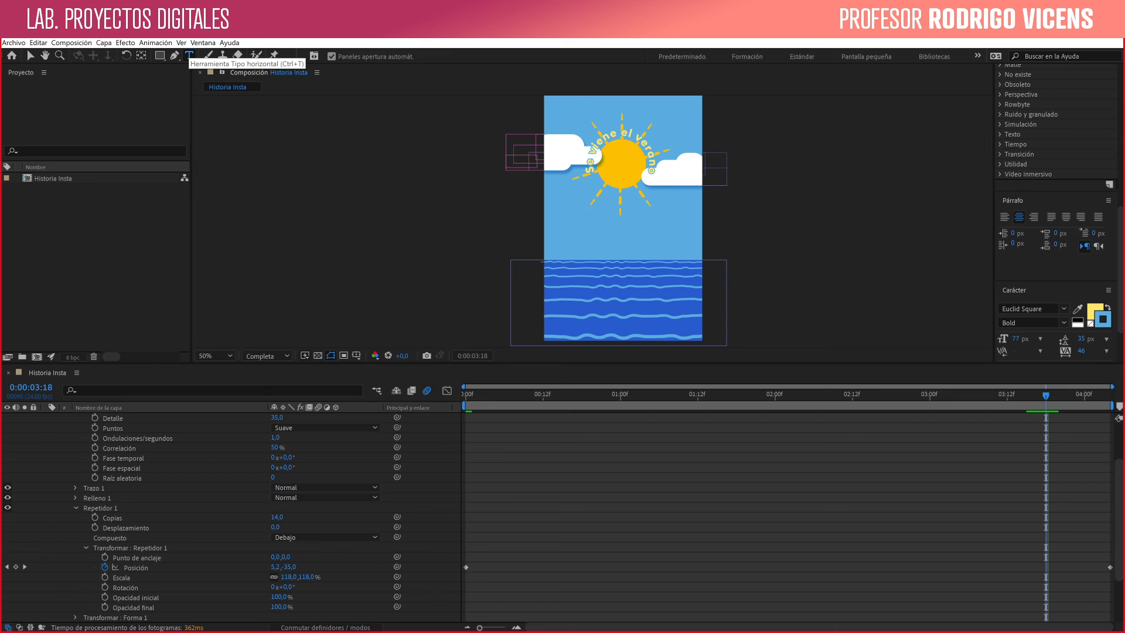
click(622, 200)
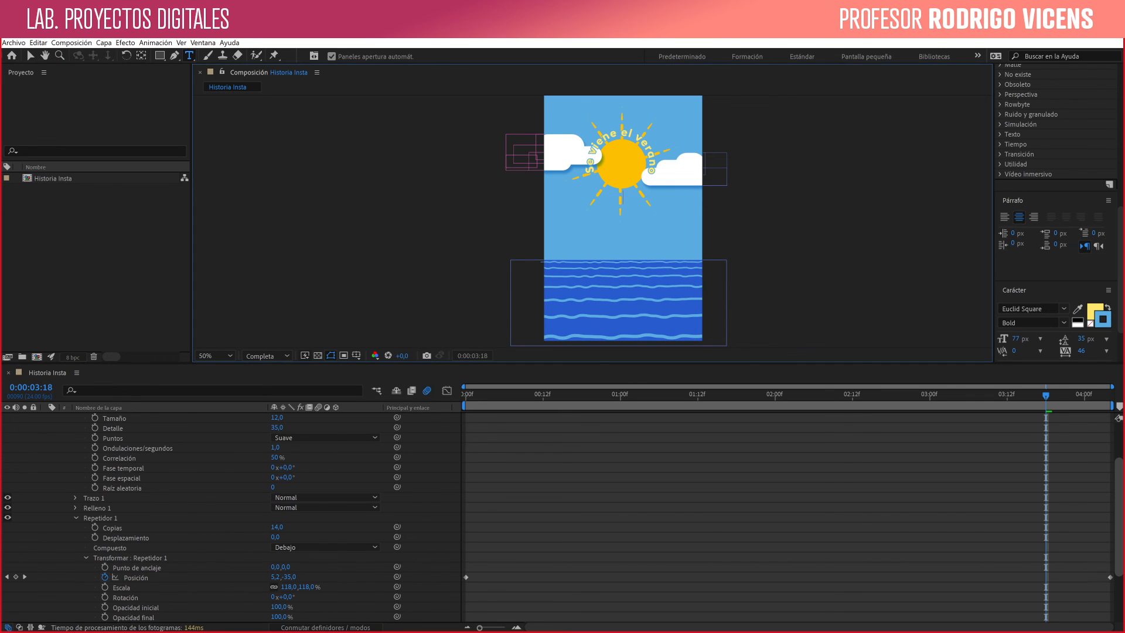
drag(1119, 513, 1119, 478)
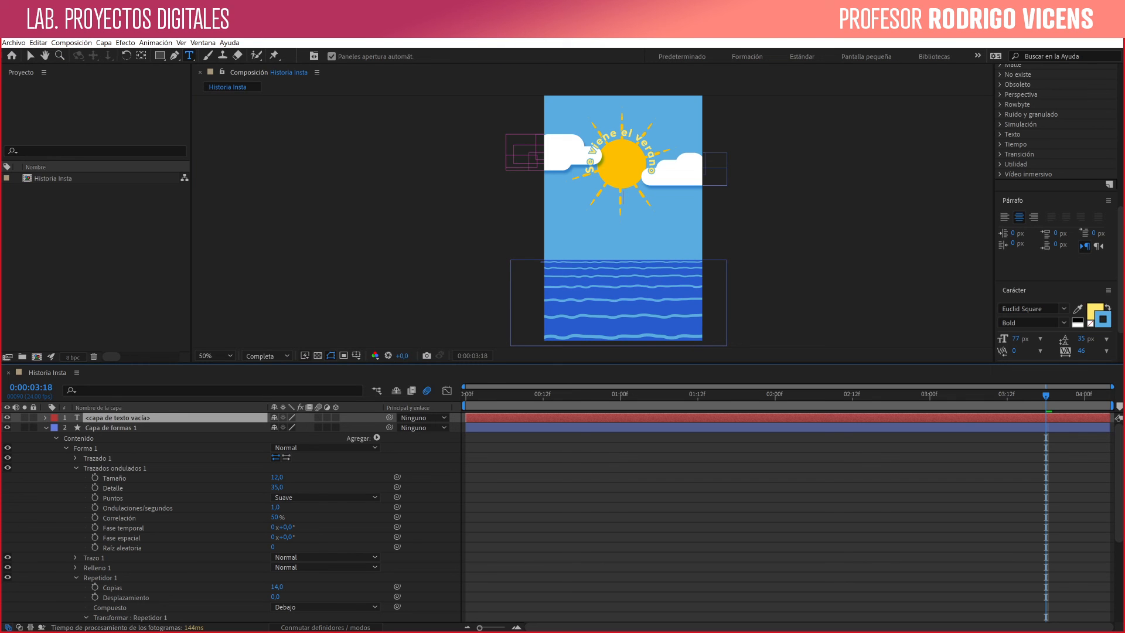
click(622, 200)
text(RAYITO de SOL)
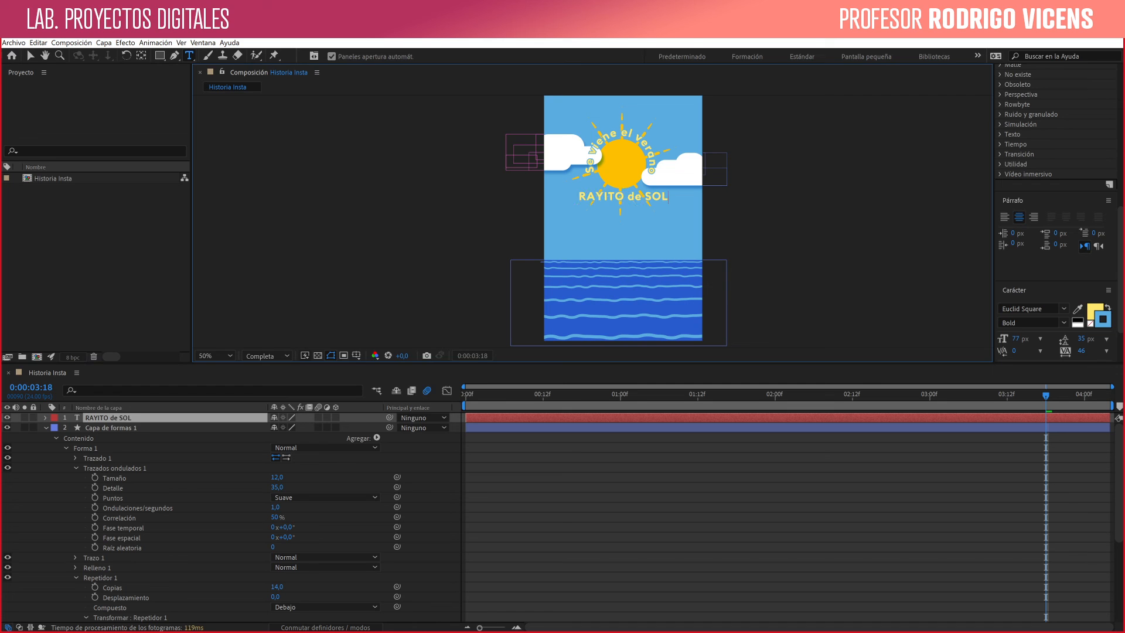
click(30, 56)
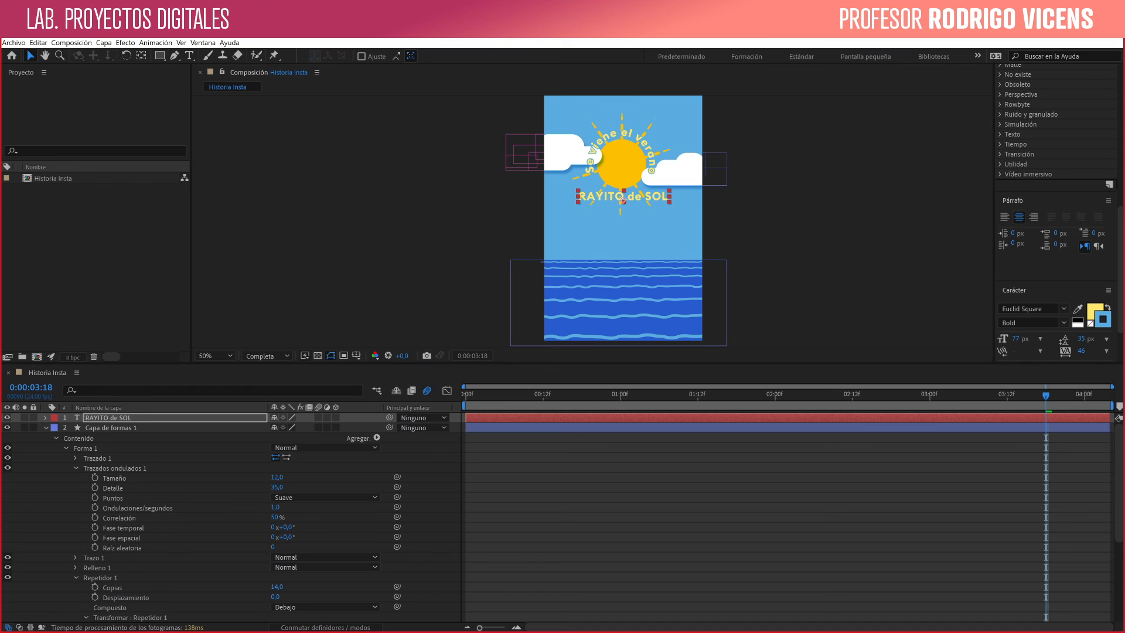
- Set the "RAYITO de SOL" text to 115 px with no fill and a yellow stroke
drag(1015, 339, 1037, 339)
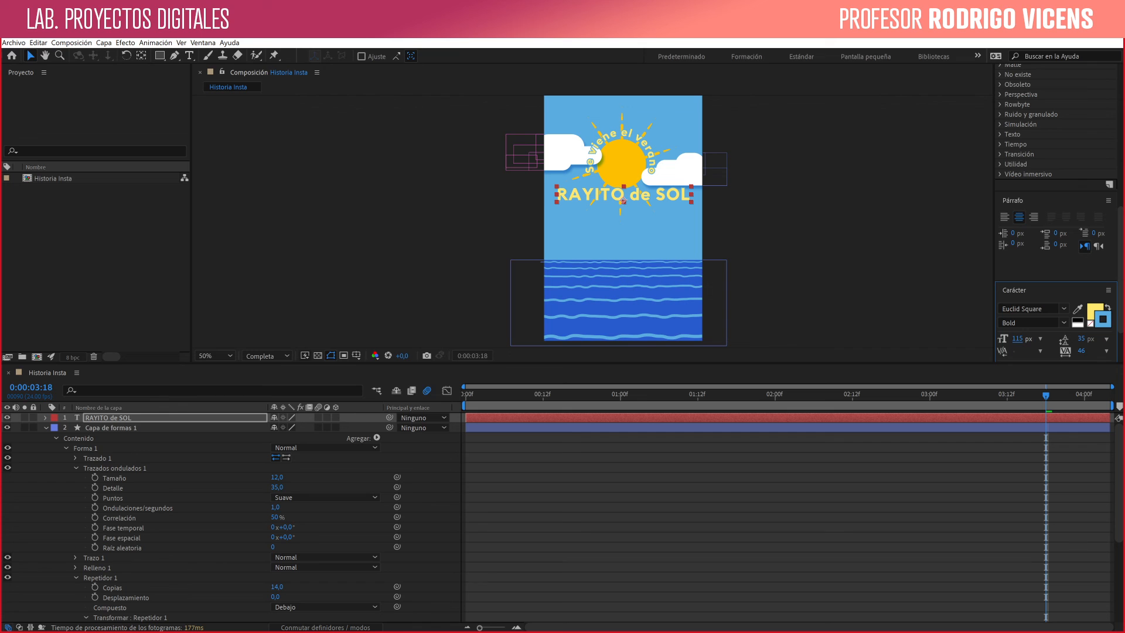
click(1107, 306)
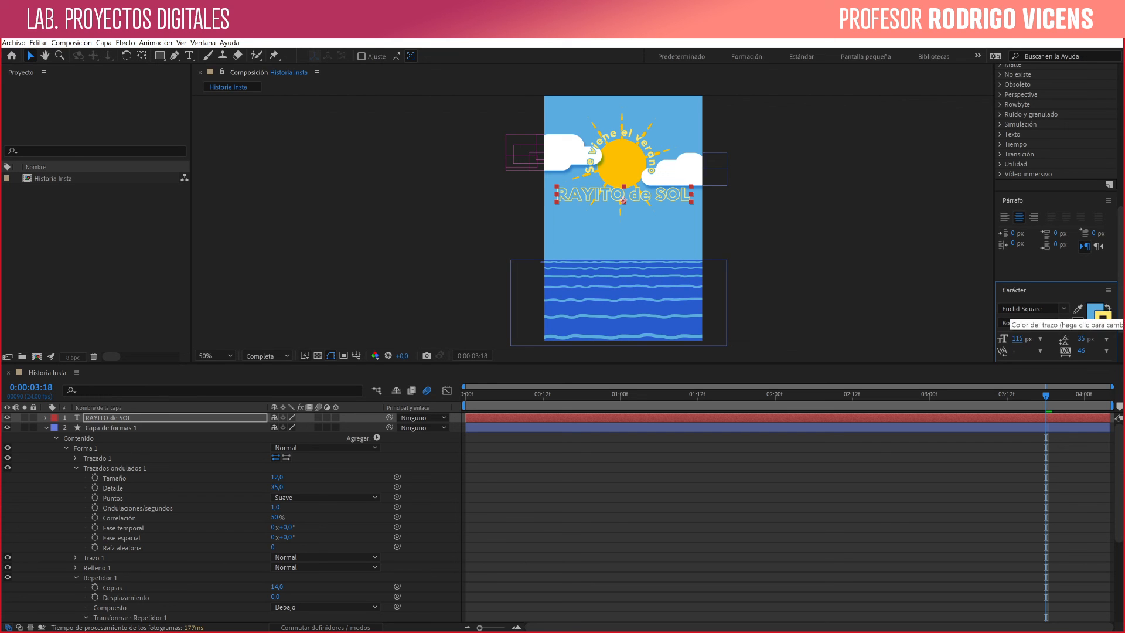
click(1090, 323)
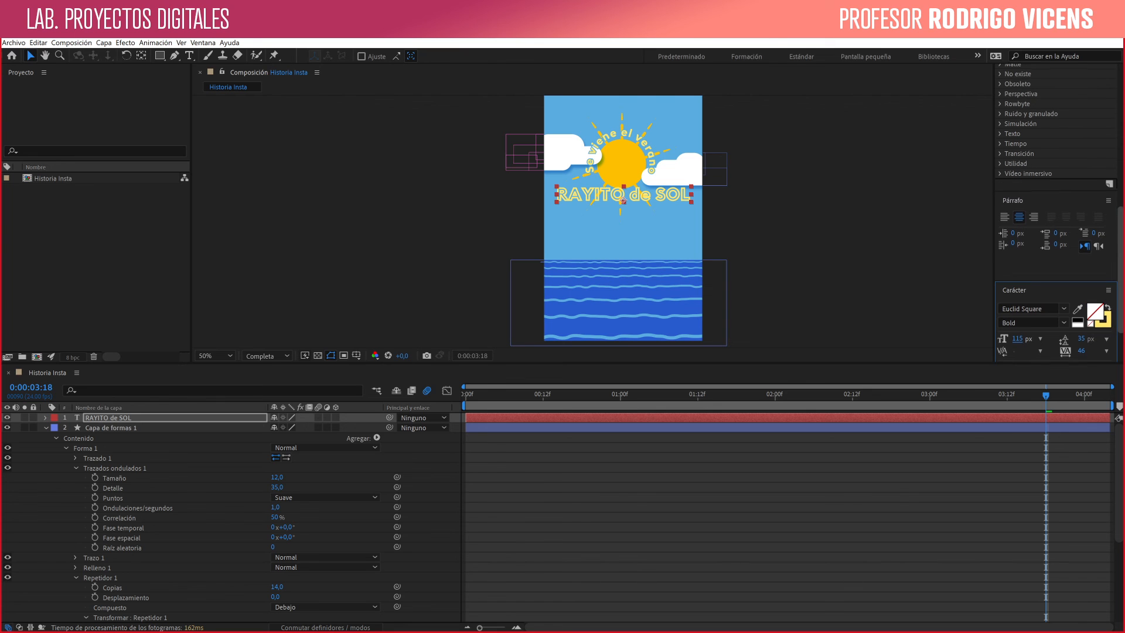
- Set the text's stroke width to 4 px and move the text down to just above the sea
scroll(1088, 324, down, 2)
scroll(1088, 324, down, 2)
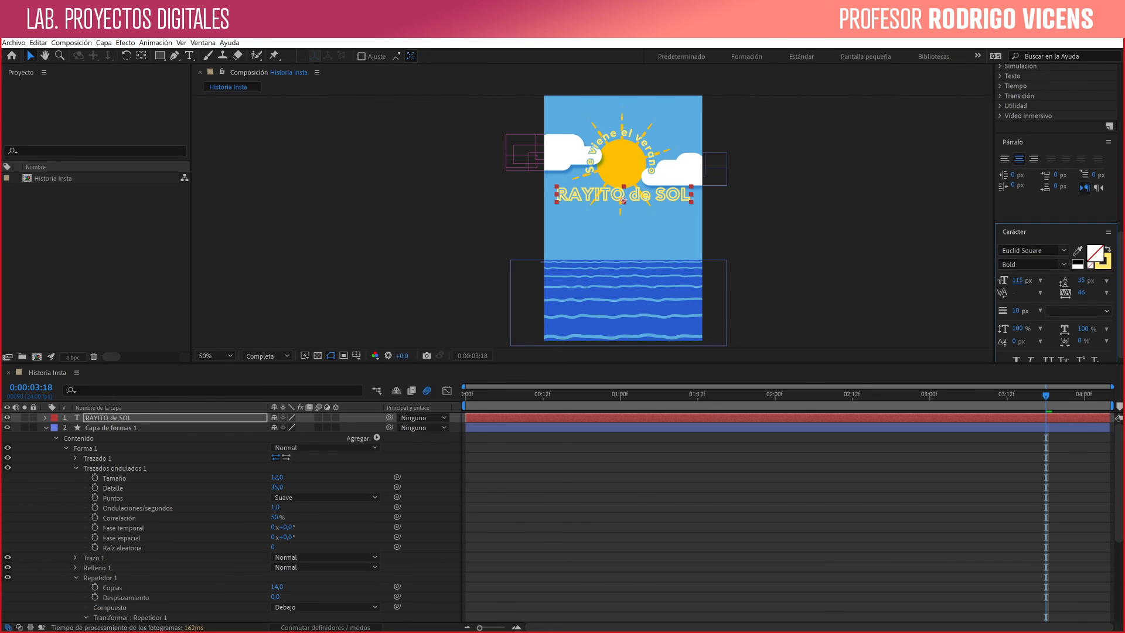
drag(1016, 311, 1012, 311)
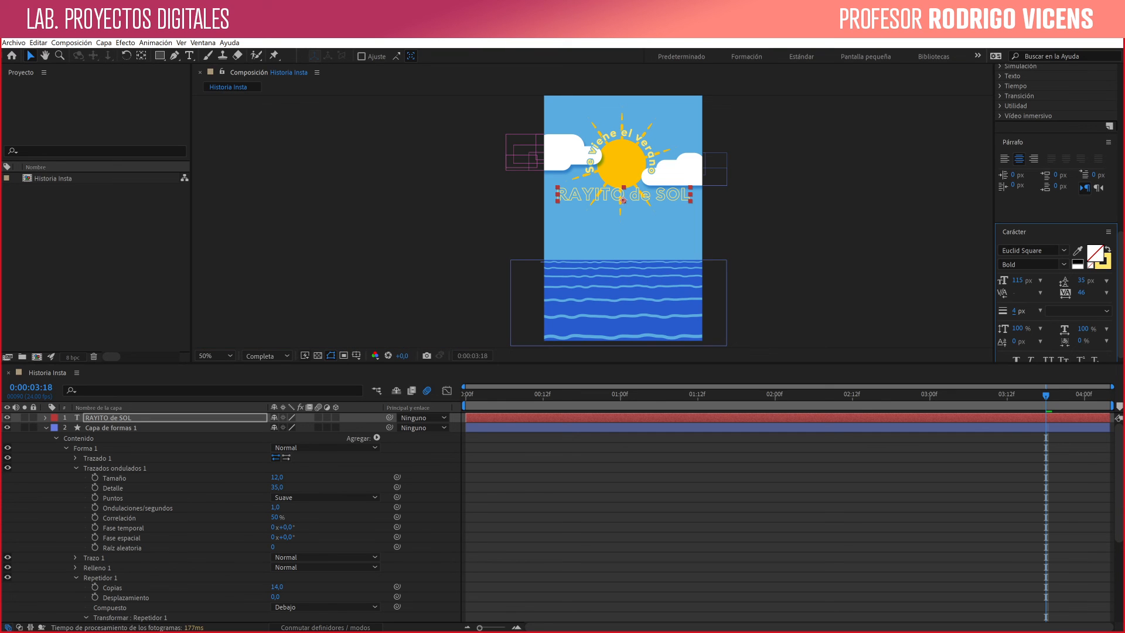
drag(623, 200, 623, 241)
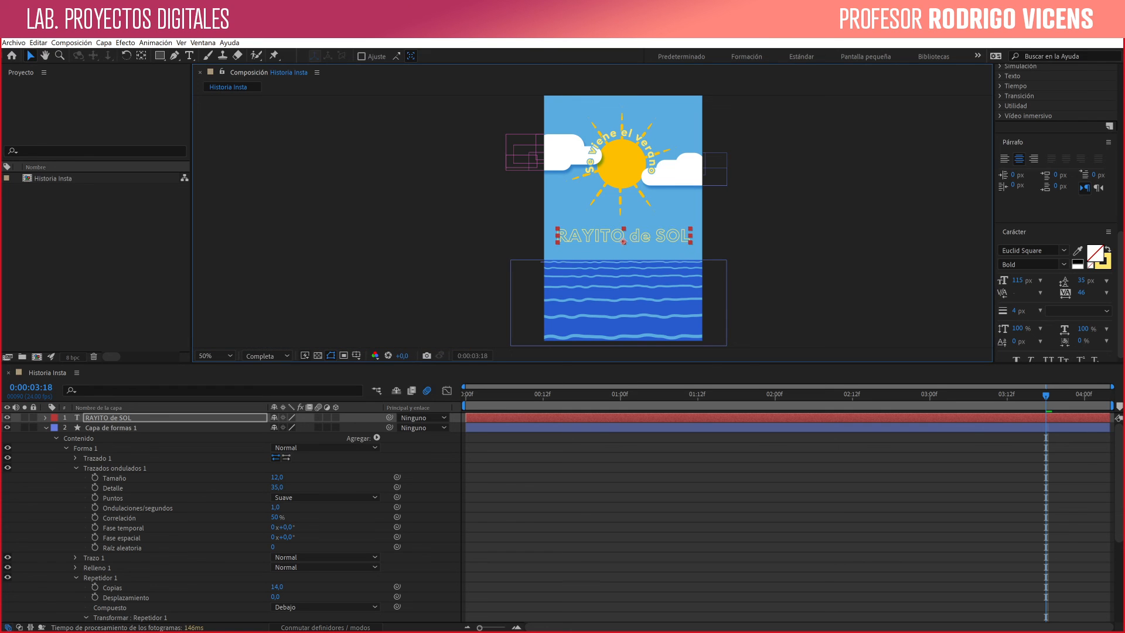
- Collapse the wave layer's properties and create shapes from the "RAYITO de SOL" text layer
click(46, 428)
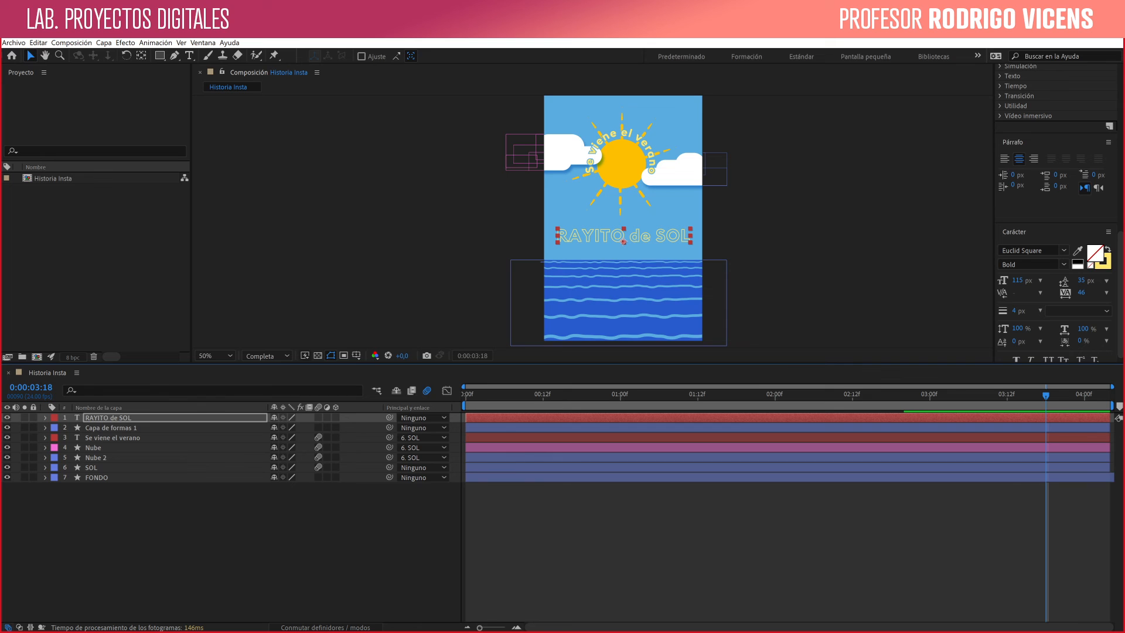
right_click(99, 418)
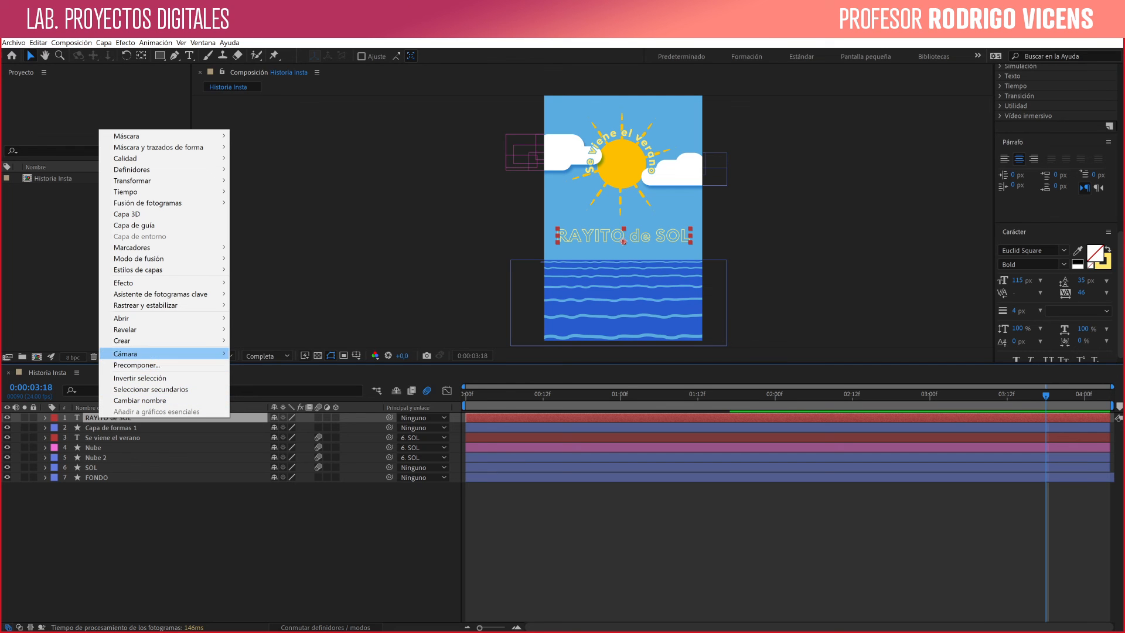
mouse_move(176, 341)
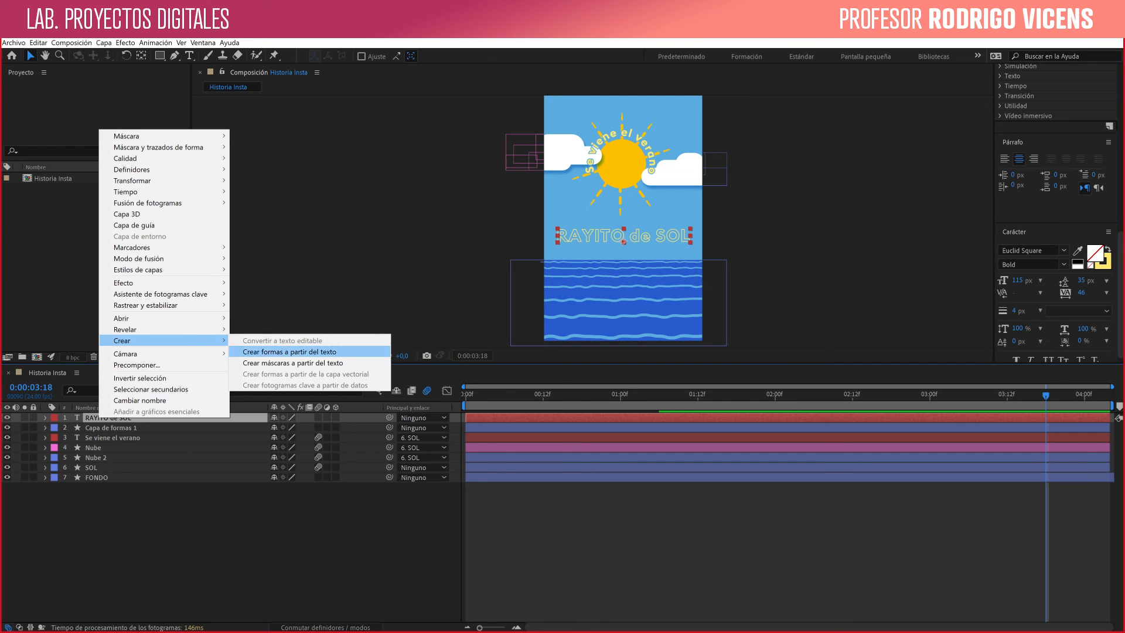
click(289, 352)
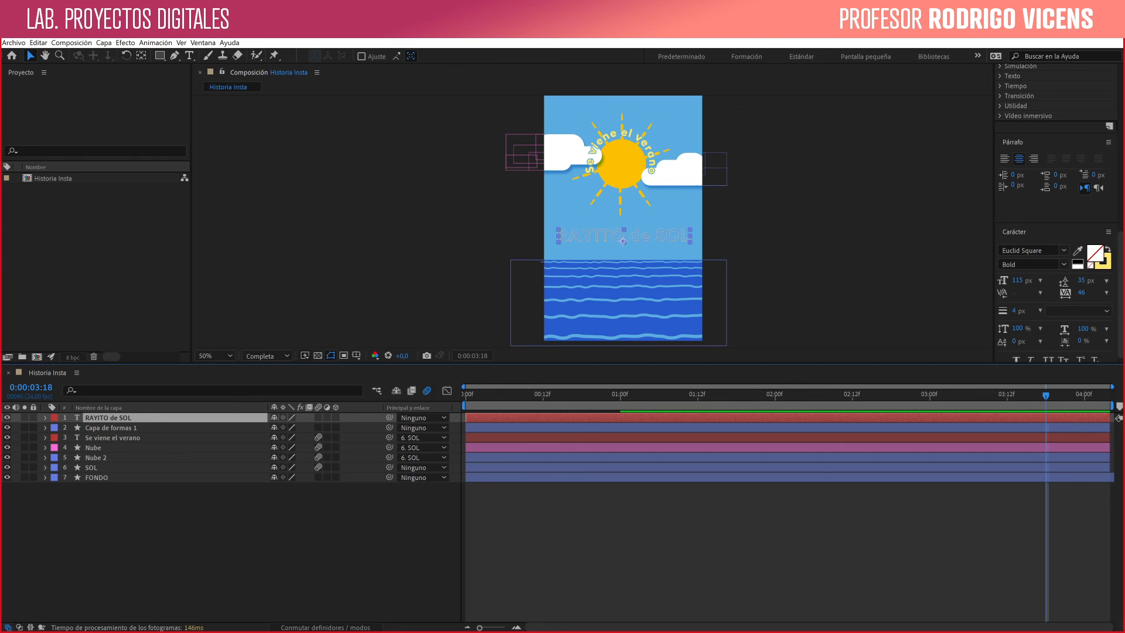
click(109, 427)
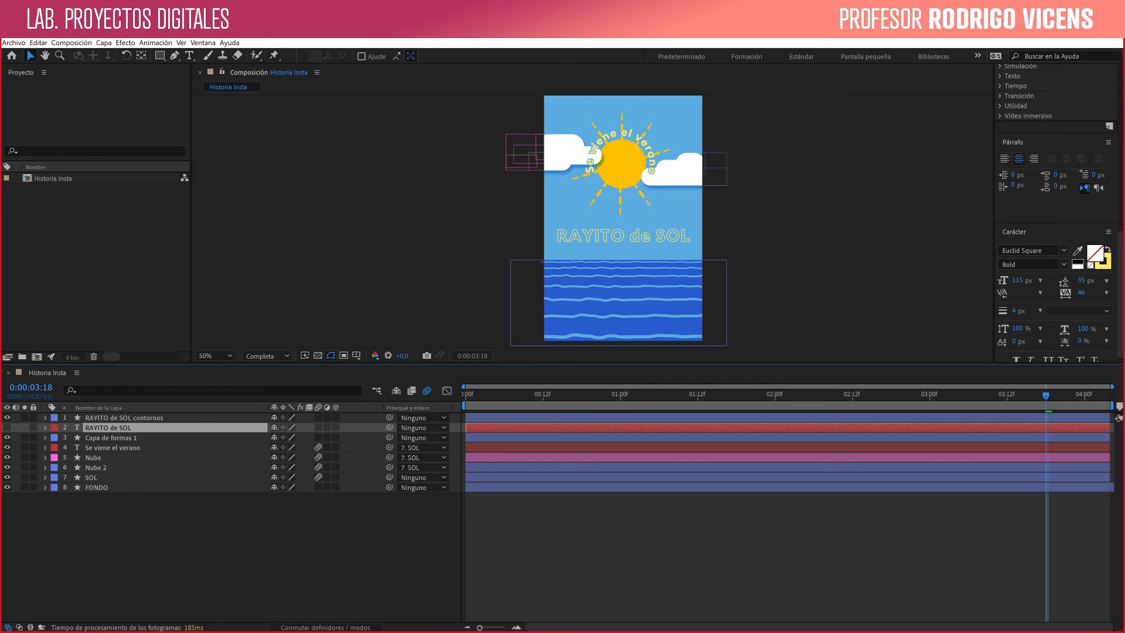
click(124, 418)
key(ctrl+shift+a)
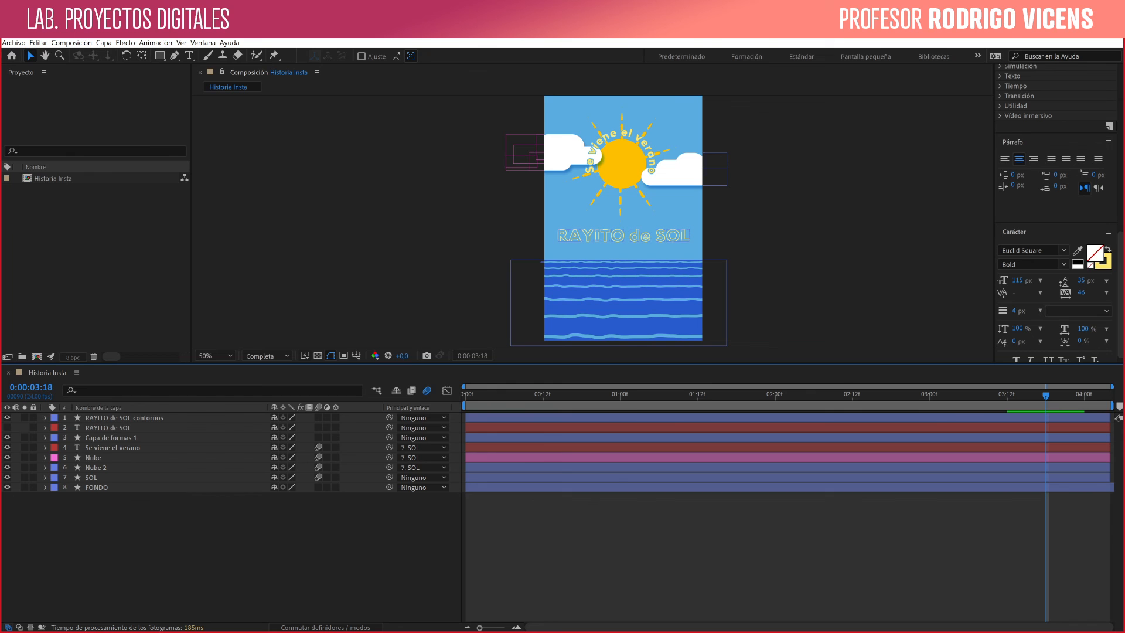
- Group all the letter shapes in the "RAYITO de SOL contornos" layer's contents into a single group
click(46, 418)
click(56, 428)
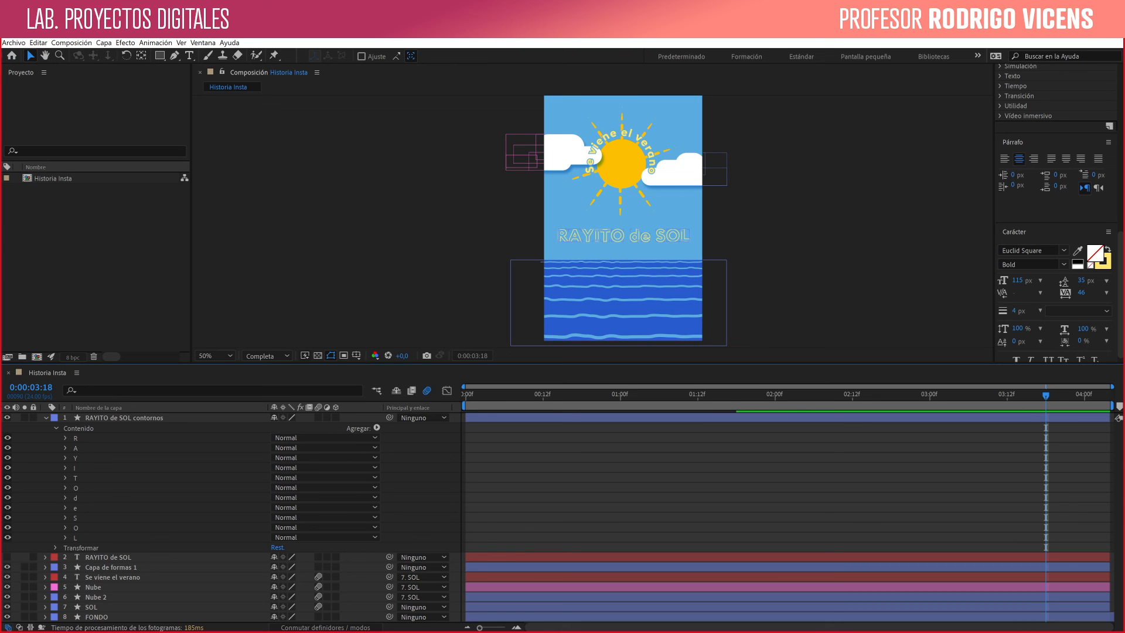
click(76, 438)
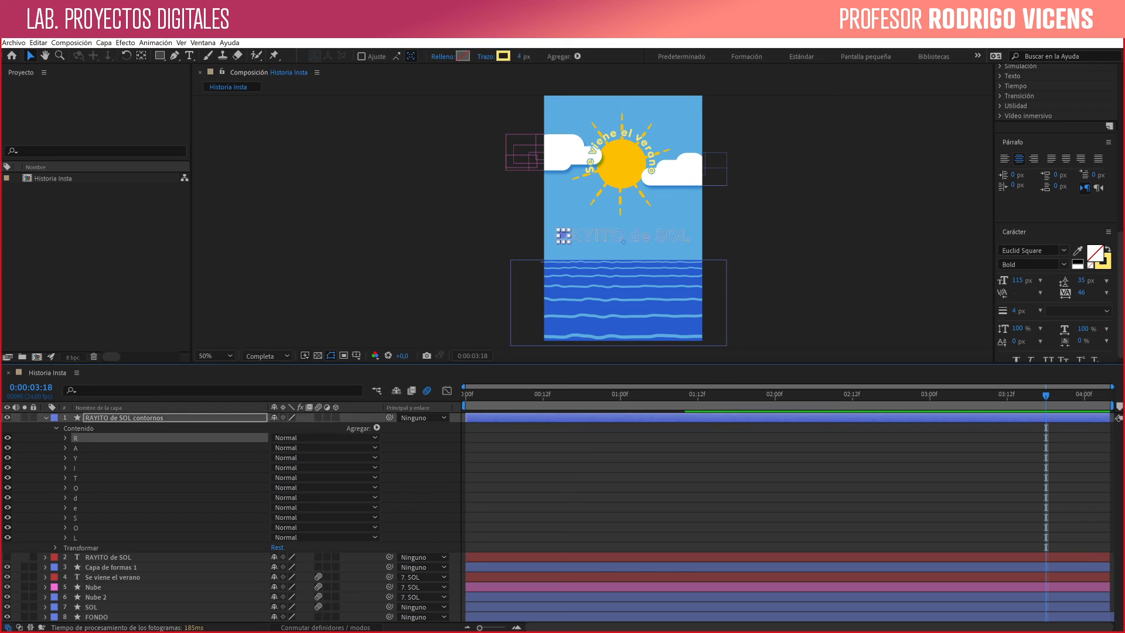
shift+click(76, 537)
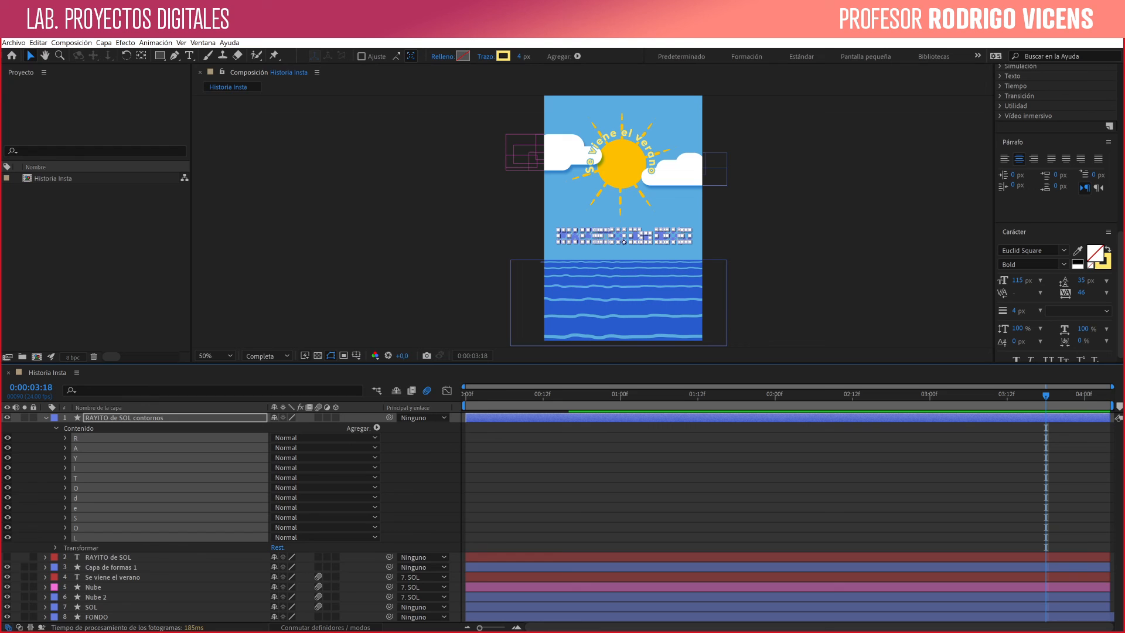
key(ctrl+g)
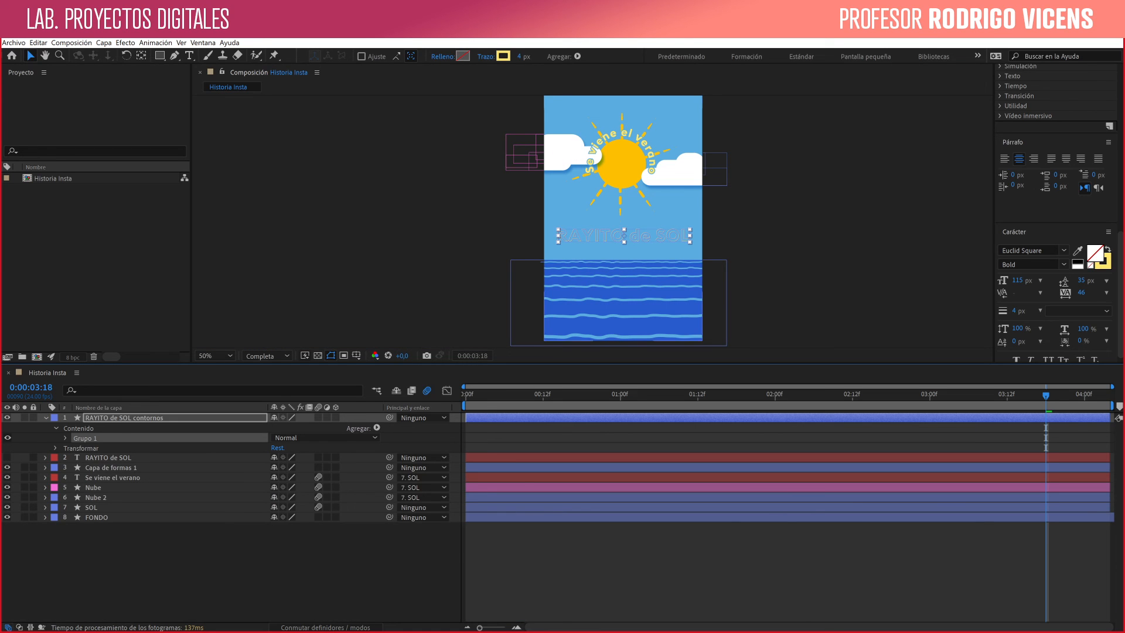
key(ctrl+shift+a)
- Add Recortar trazados to the outlines layer's contents and expand its properties
click(79, 428)
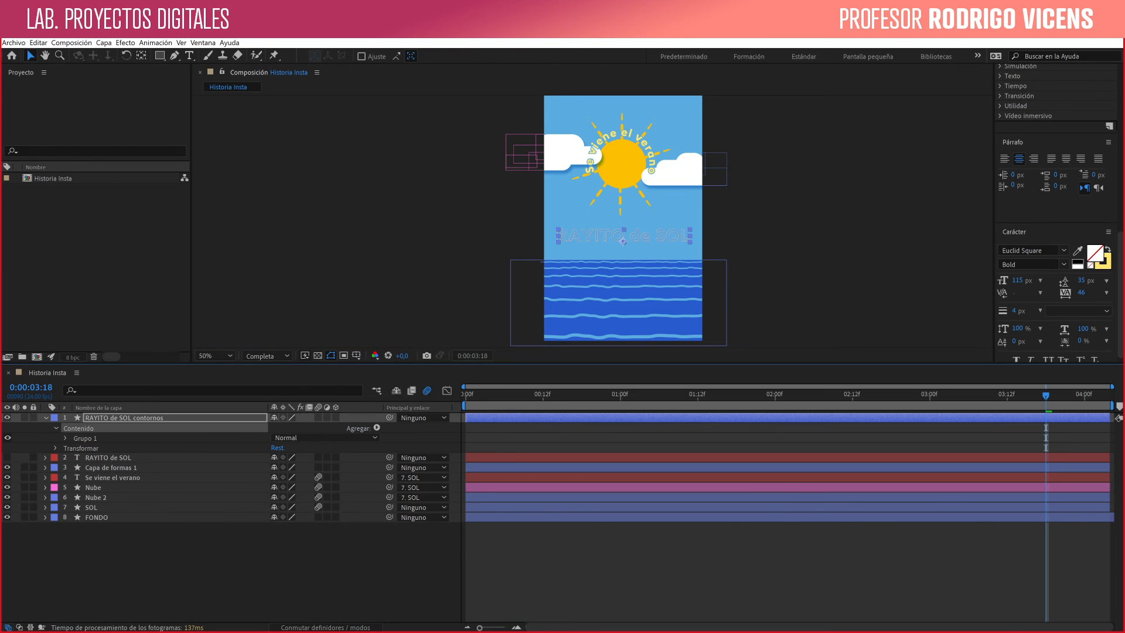
click(376, 428)
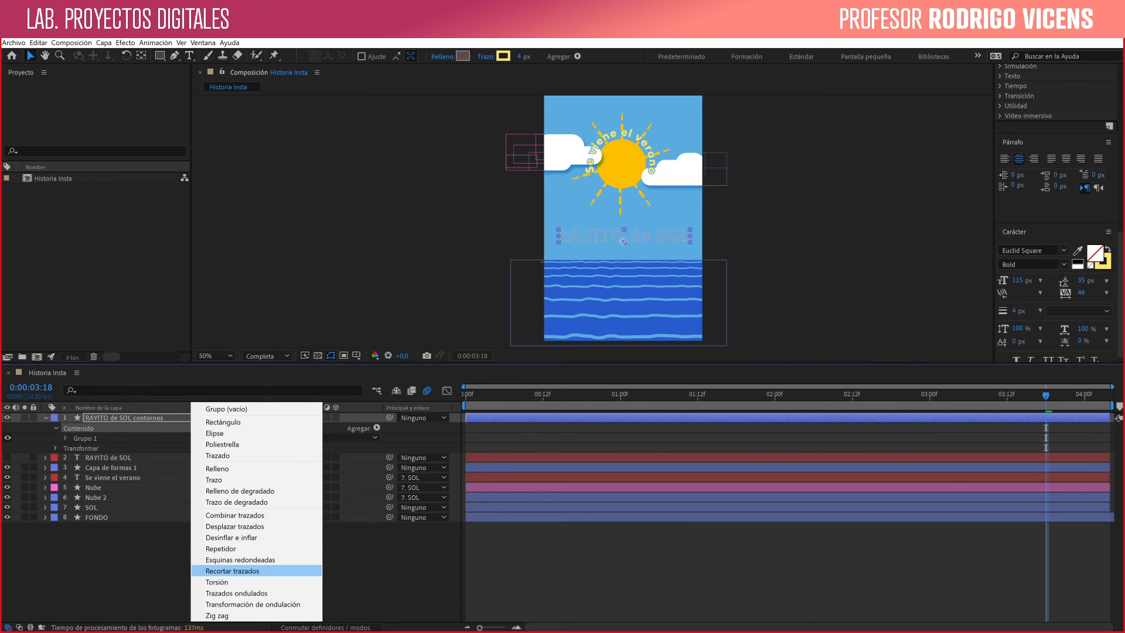
click(233, 571)
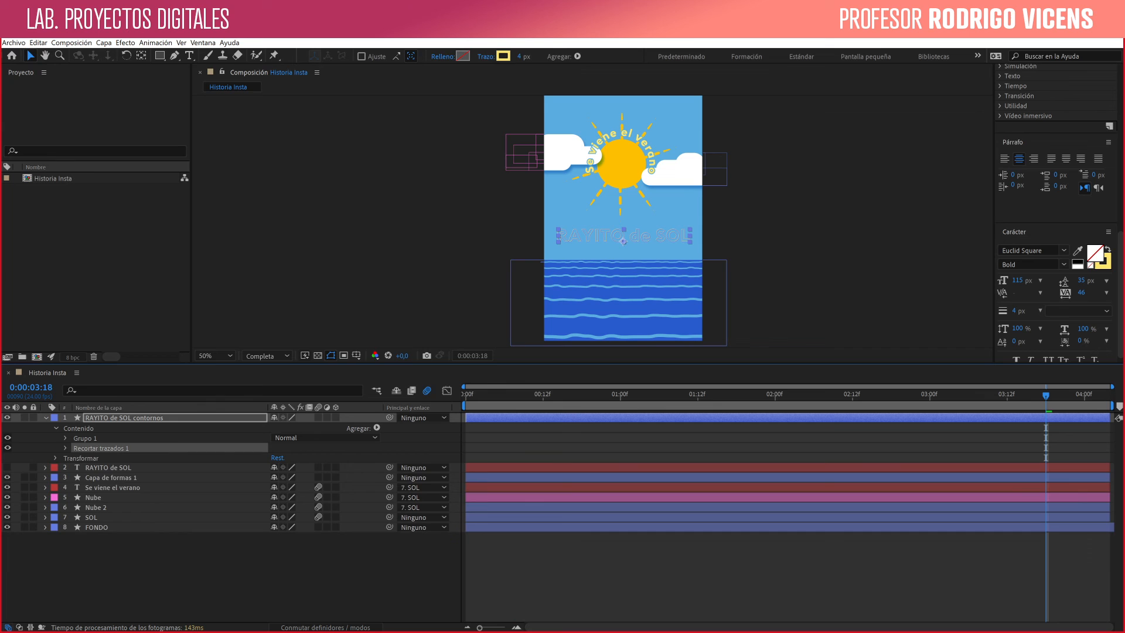
click(66, 448)
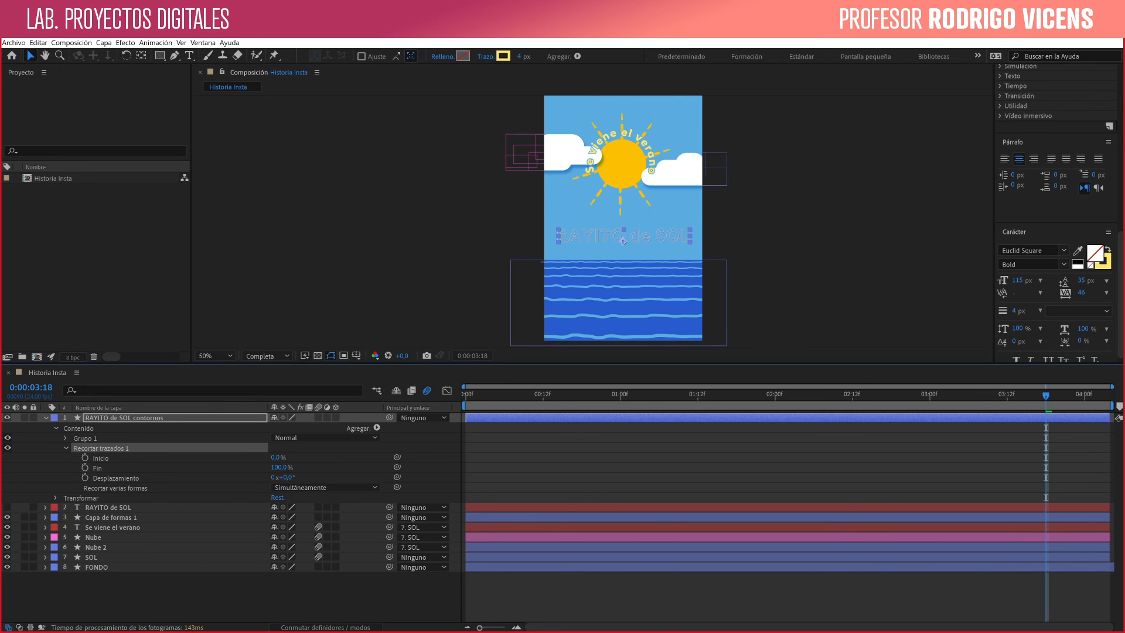
- Keyframe Recortar trazados' Fin at 100% at 0:00:03:18 and at 0% at 0:00:02:02
click(85, 467)
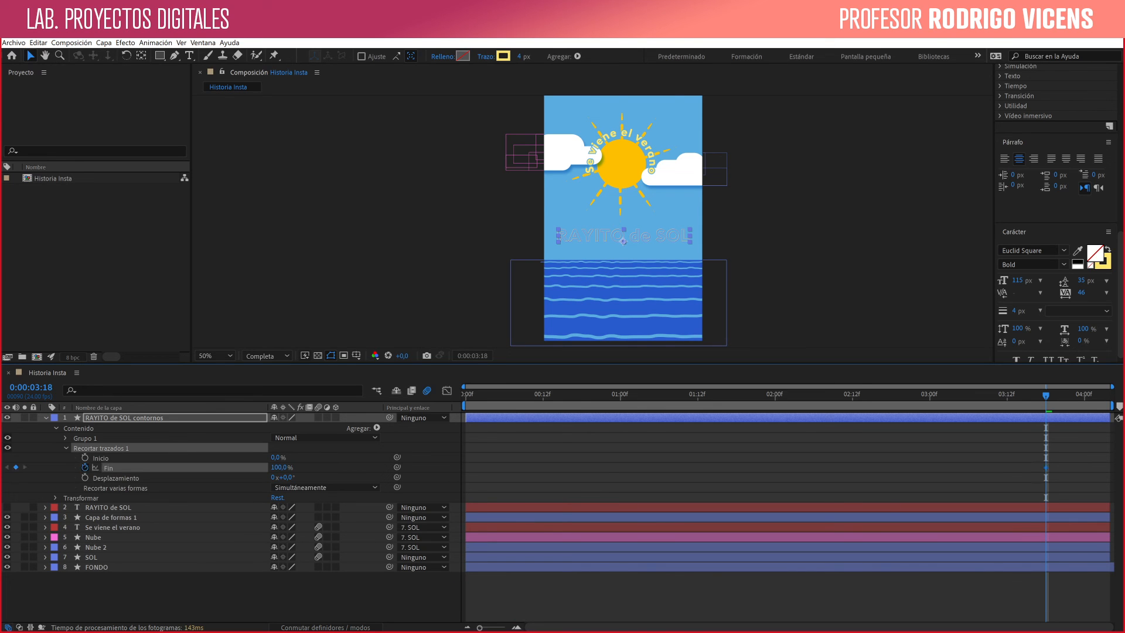
click(788, 395)
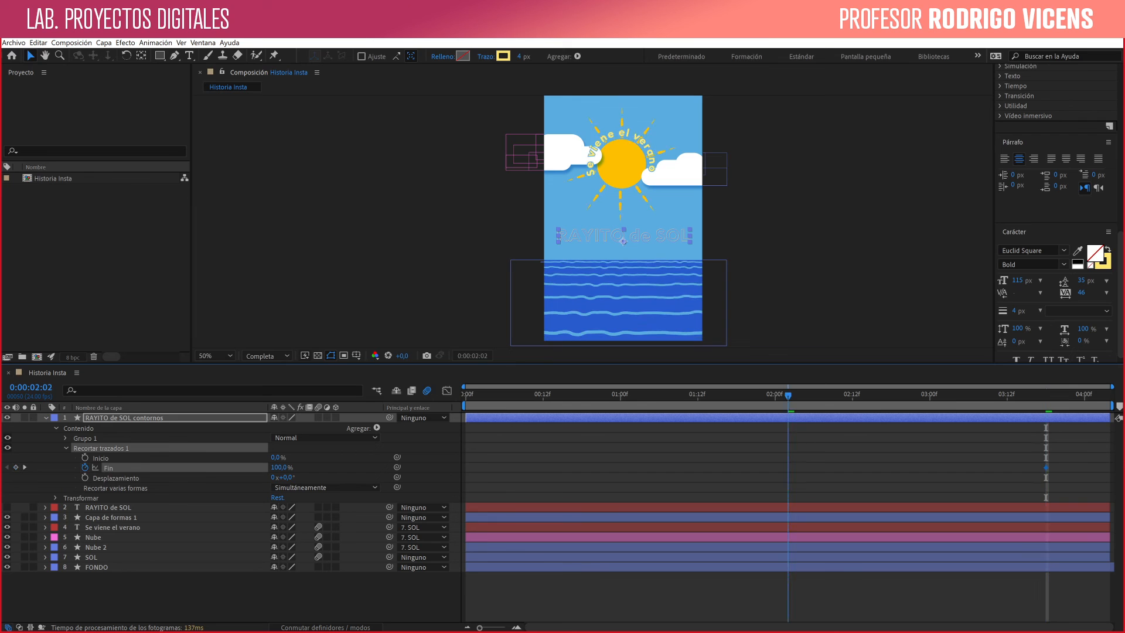
drag(279, 468, 221, 468)
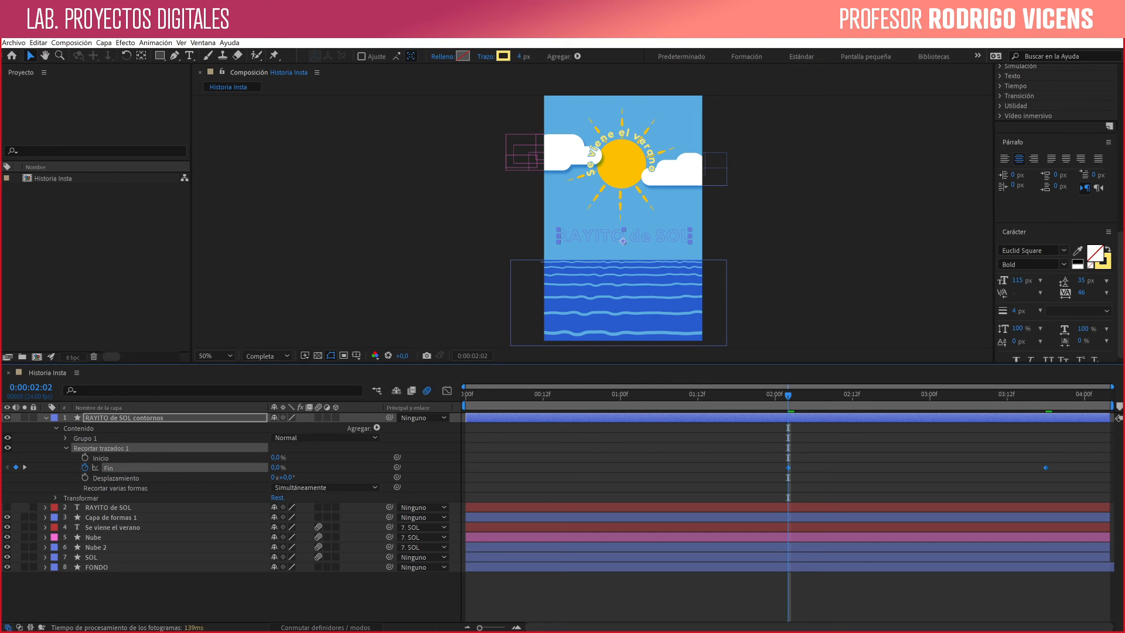
- Preview the lettering's trim animation and scrub to 0:00:02:12
click(175, 558)
key(space)
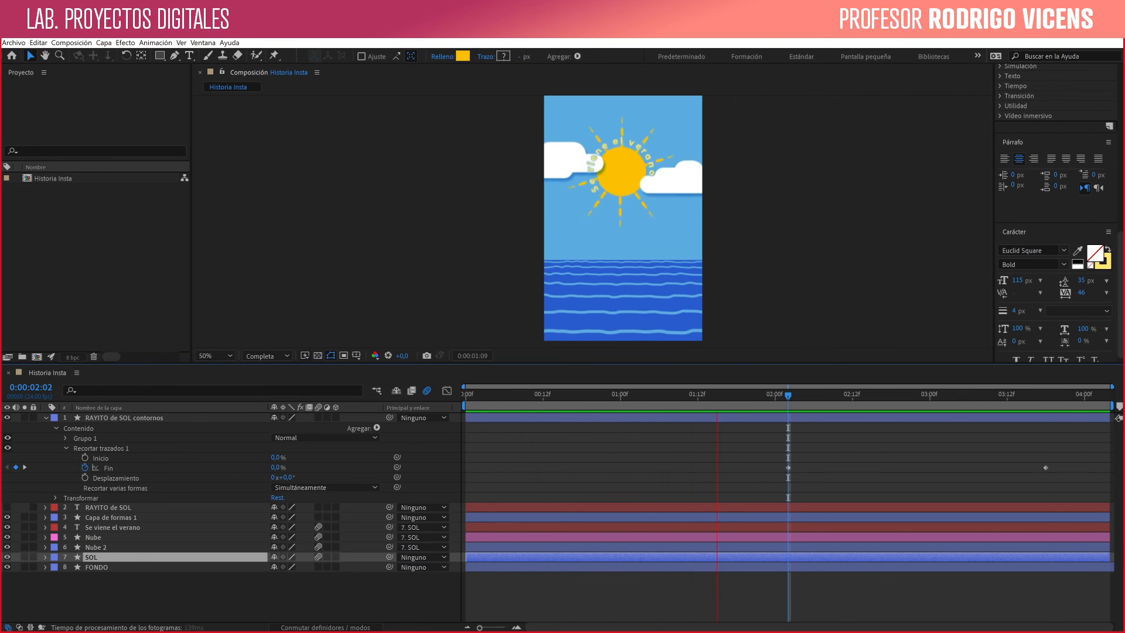
key(space)
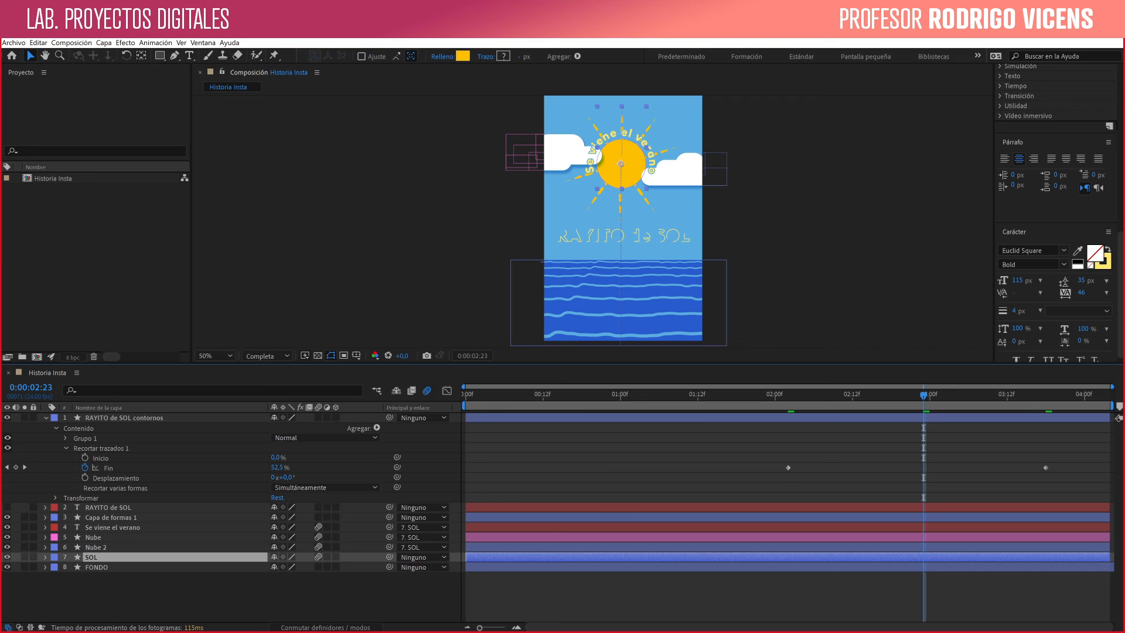
drag(794, 395, 853, 395)
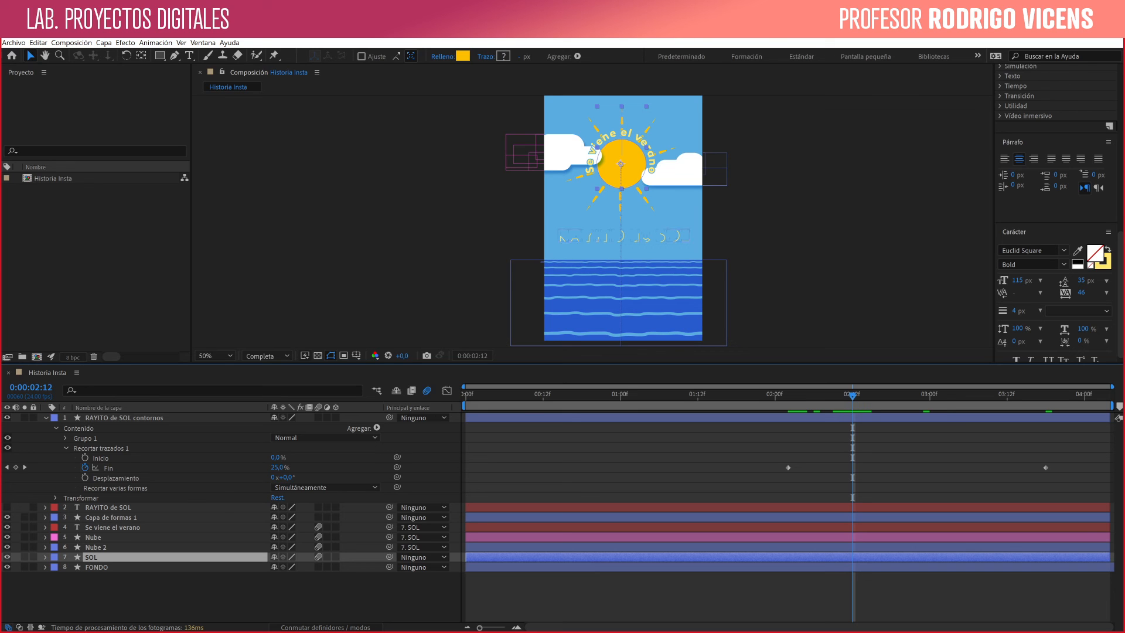
- Animate Recortar trazados' Desplazamiento with two keyframes aligned to the Fin keyframes at 0:00:02:02 and 0:00:03:18, starting from 0°
click(85, 478)
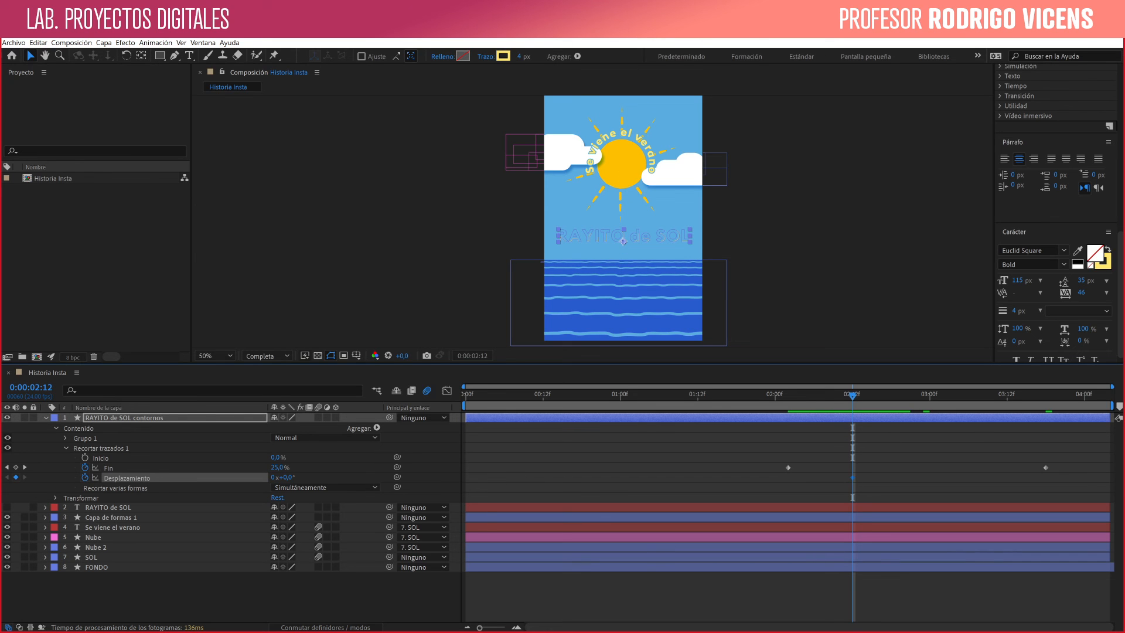
drag(775, 477, 788, 478)
drag(286, 477, 302, 477)
drag(302, 478, 343, 478)
drag(853, 477, 1066, 477)
key(ctrl+shift+a)
- Preview the lettering's trim and offset animation from 0:00:01:23
drag(853, 393, 768, 395)
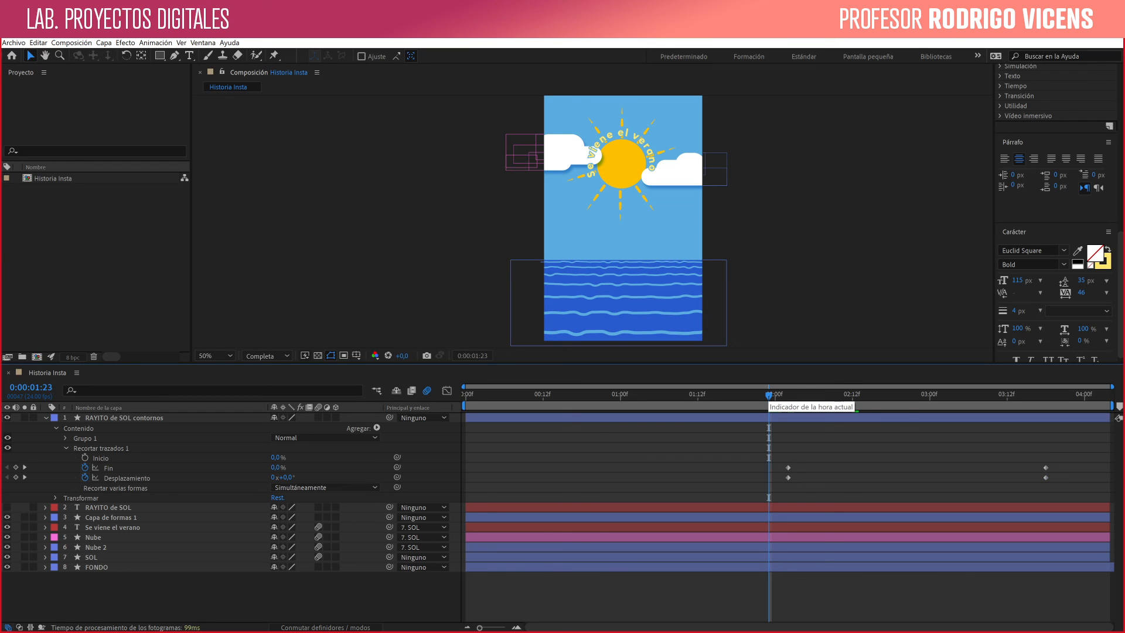
key(space)
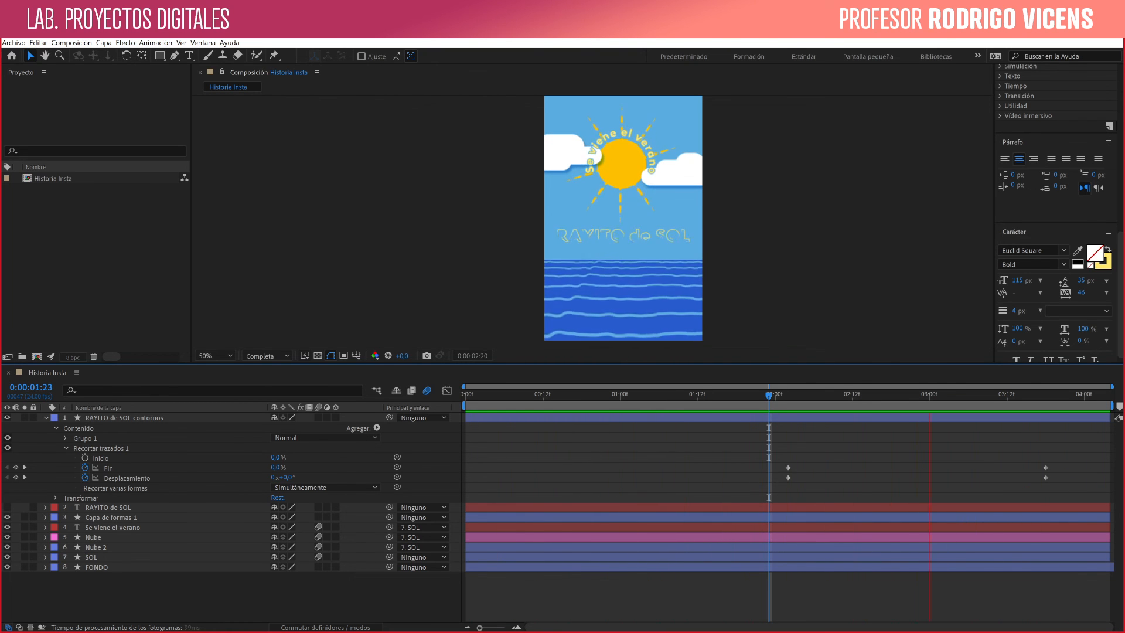
key(space)
- Move the first Fin and Desplazamiento keyframes back to about 0:00:01:10 and apply easing to both properties' start and end keyframes
mouse_move(771, 461)
mouse_down()
mouse_move(829, 484)
mouse_move(685, 467)
mouse_up()
drag(979, 460, 1061, 496)
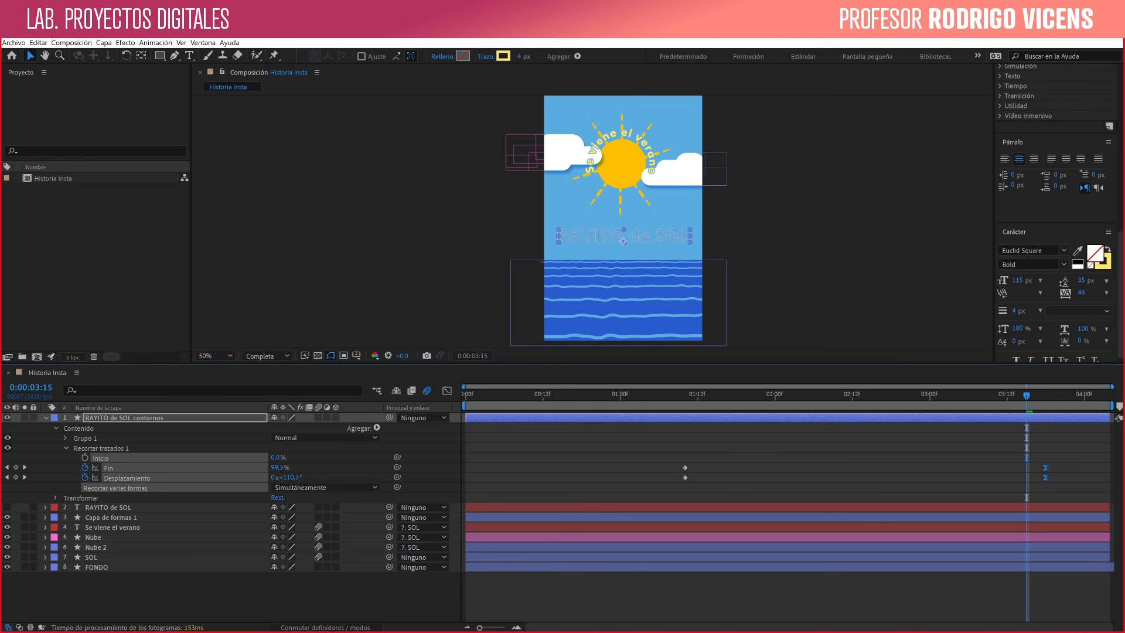
drag(678, 451, 732, 486)
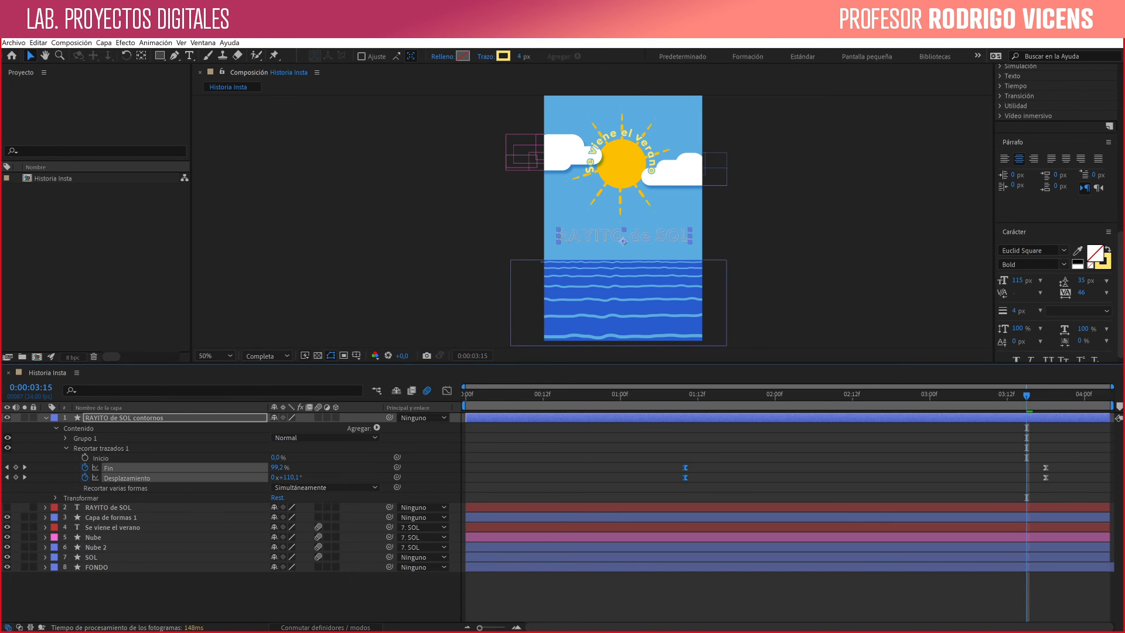
- Preview the complete animation from 0:00:00:00 with the eased lettering
key(Home)
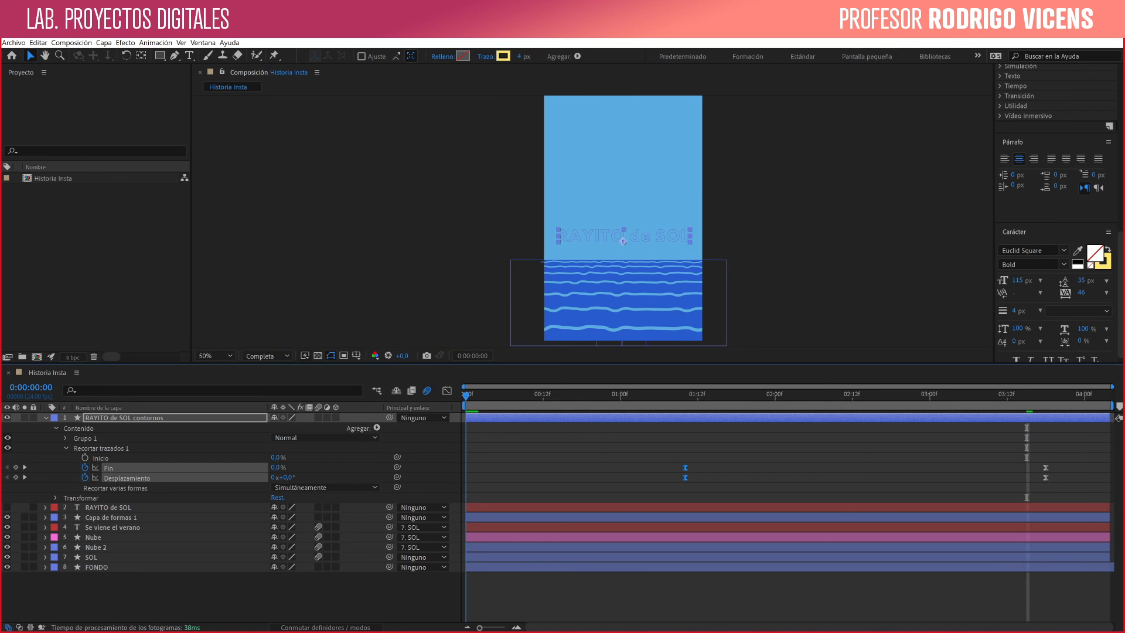
key(space)
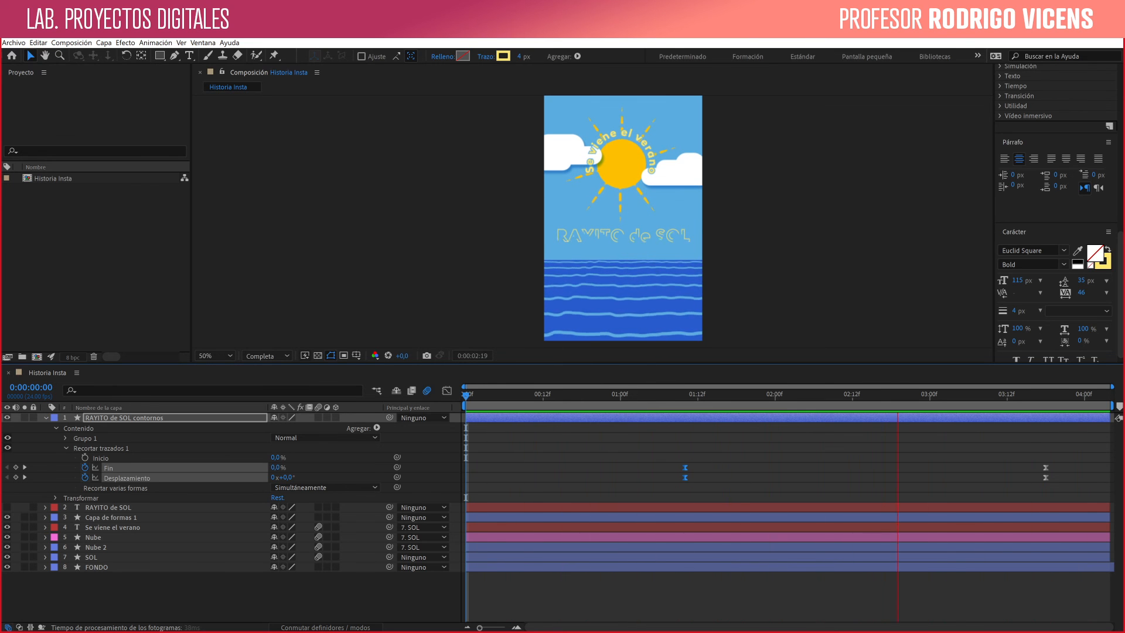
key(space)
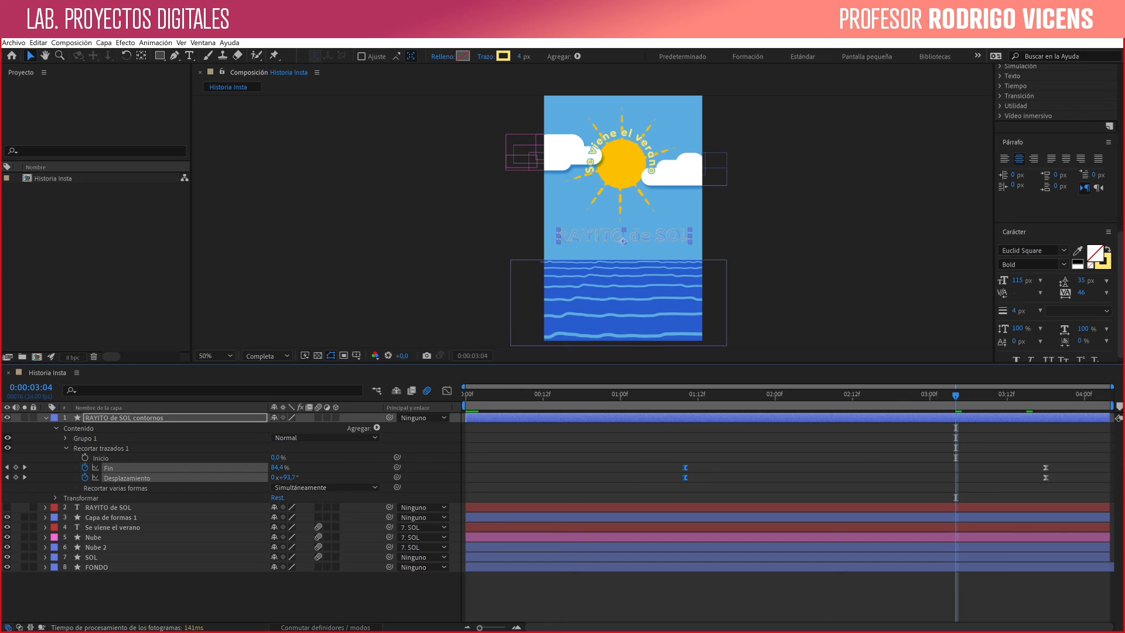